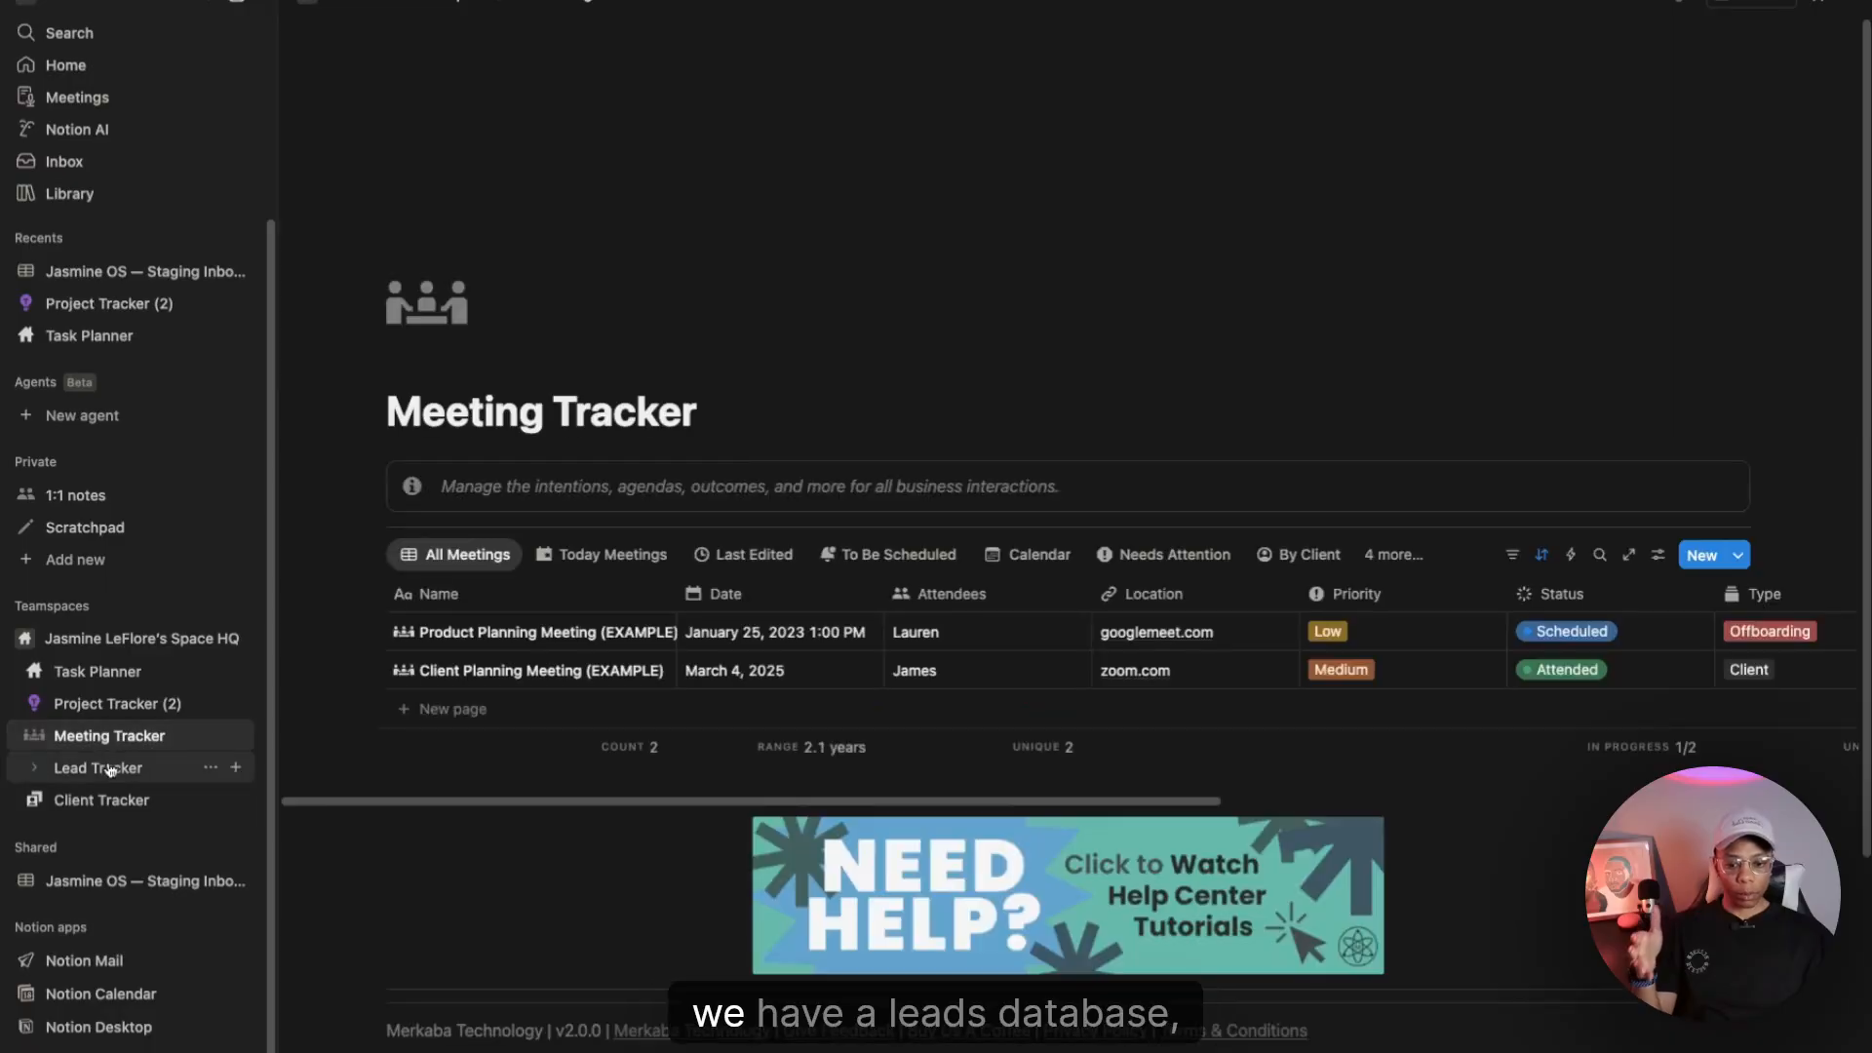
# Step: View the Lead, Client and Task databases and the Client Planning Meeting (EXAMPLE) page in the Meeting Tracker
pyautogui.click(94, 834)
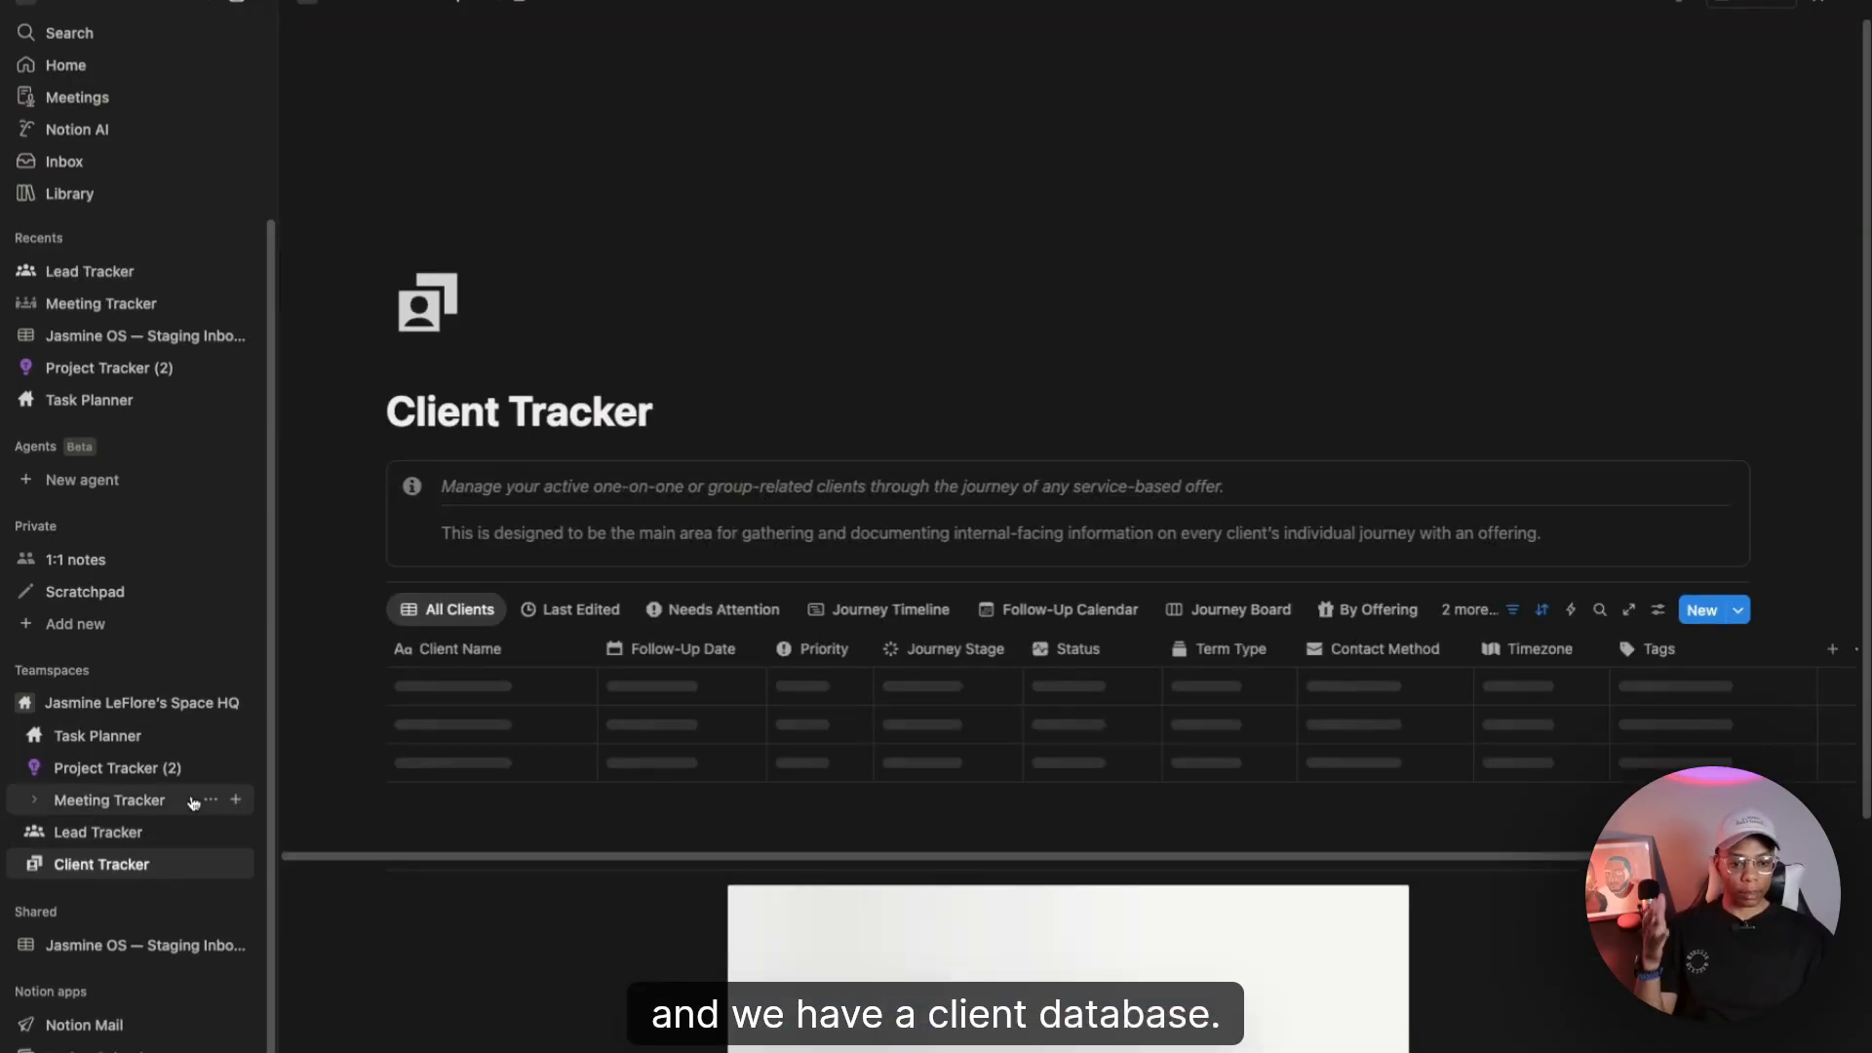
pyautogui.click(107, 738)
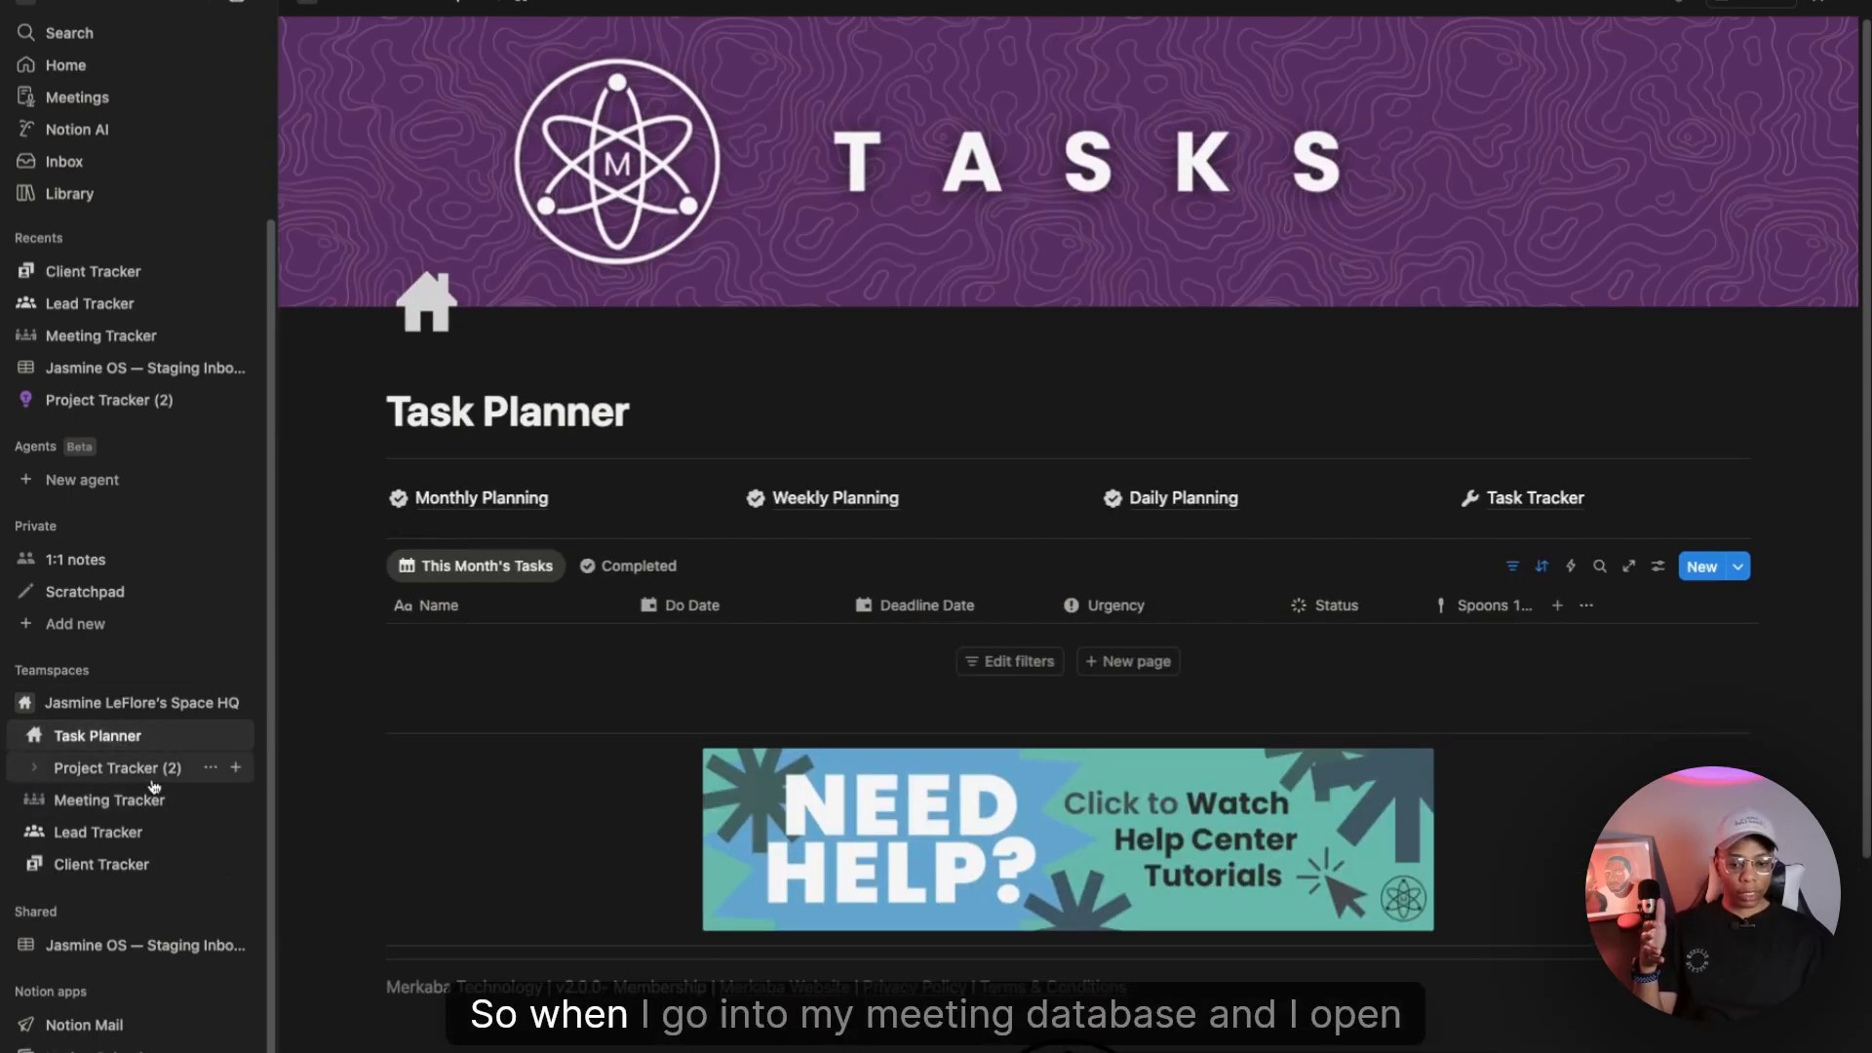
pyautogui.click(109, 799)
pyautogui.click(644, 669)
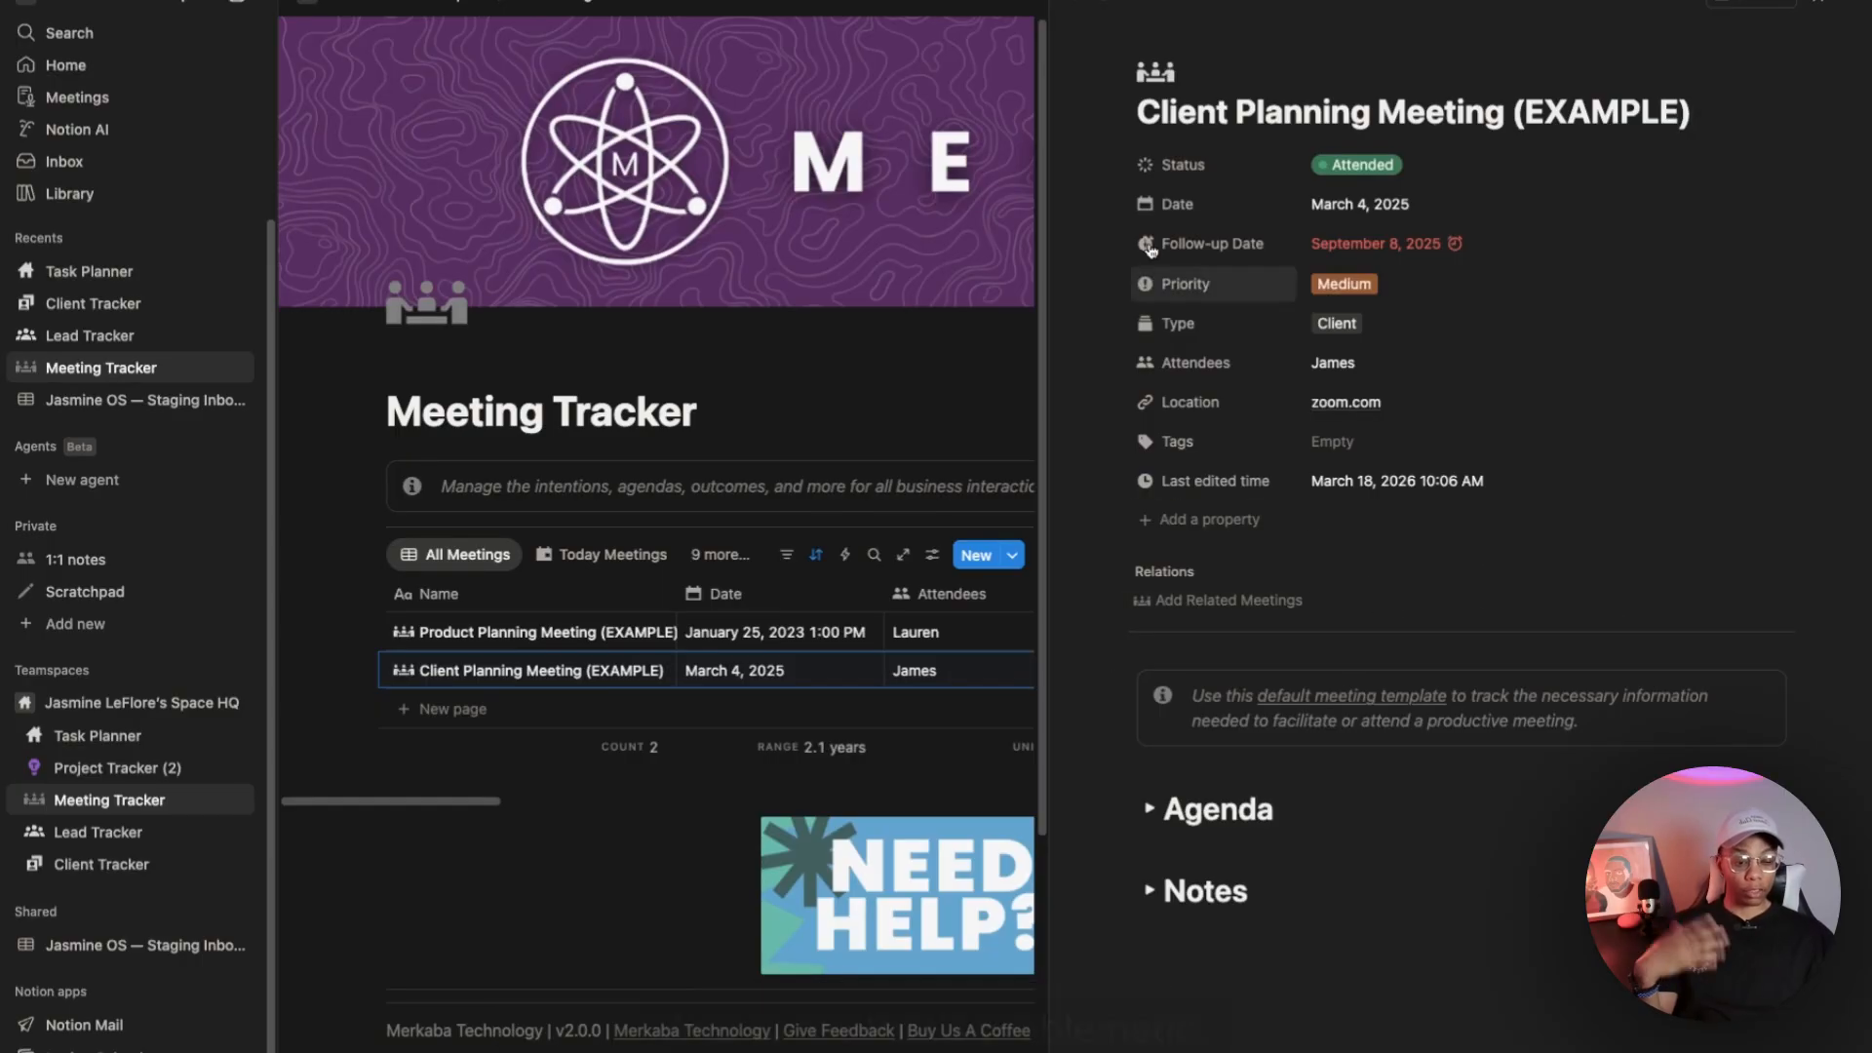
pyautogui.click(1074, 25)
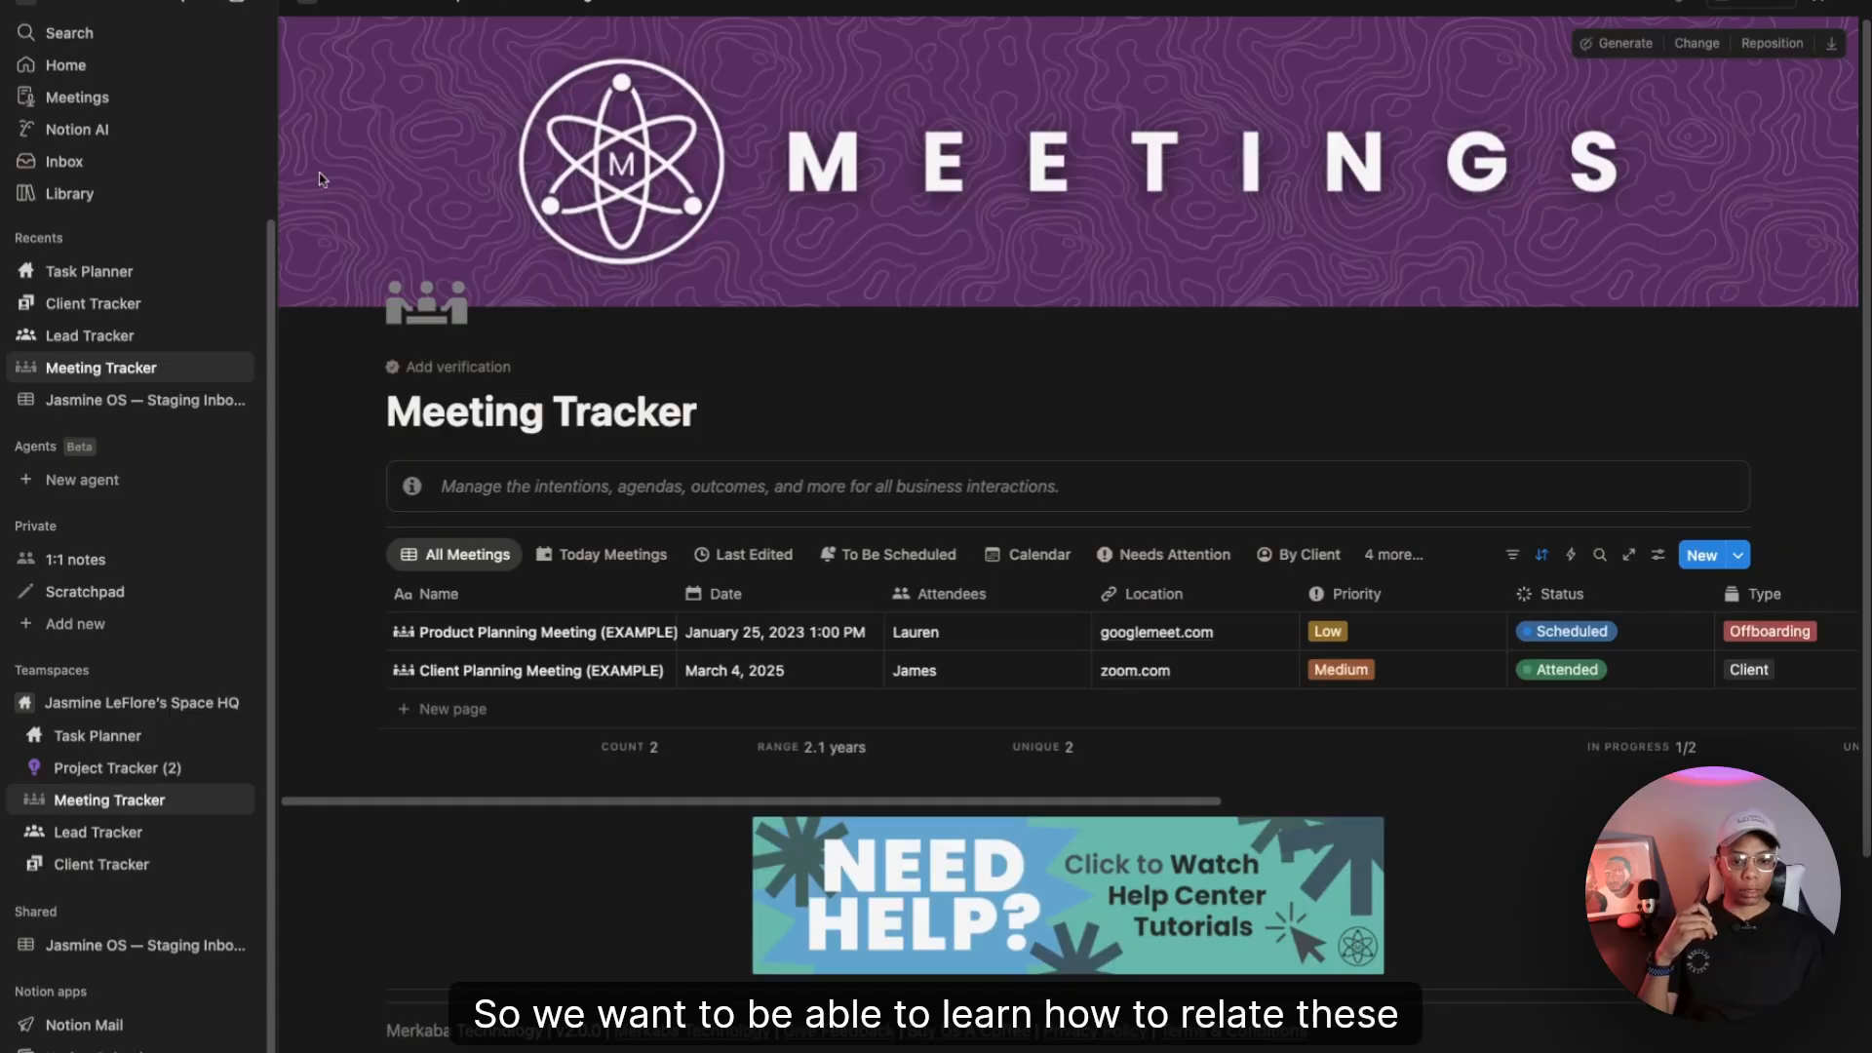
# Step: Hide the sidebar and view the Product Planning Meeting (EXAMPLE) page in the Meeting Tracker
pyautogui.click(206, 10)
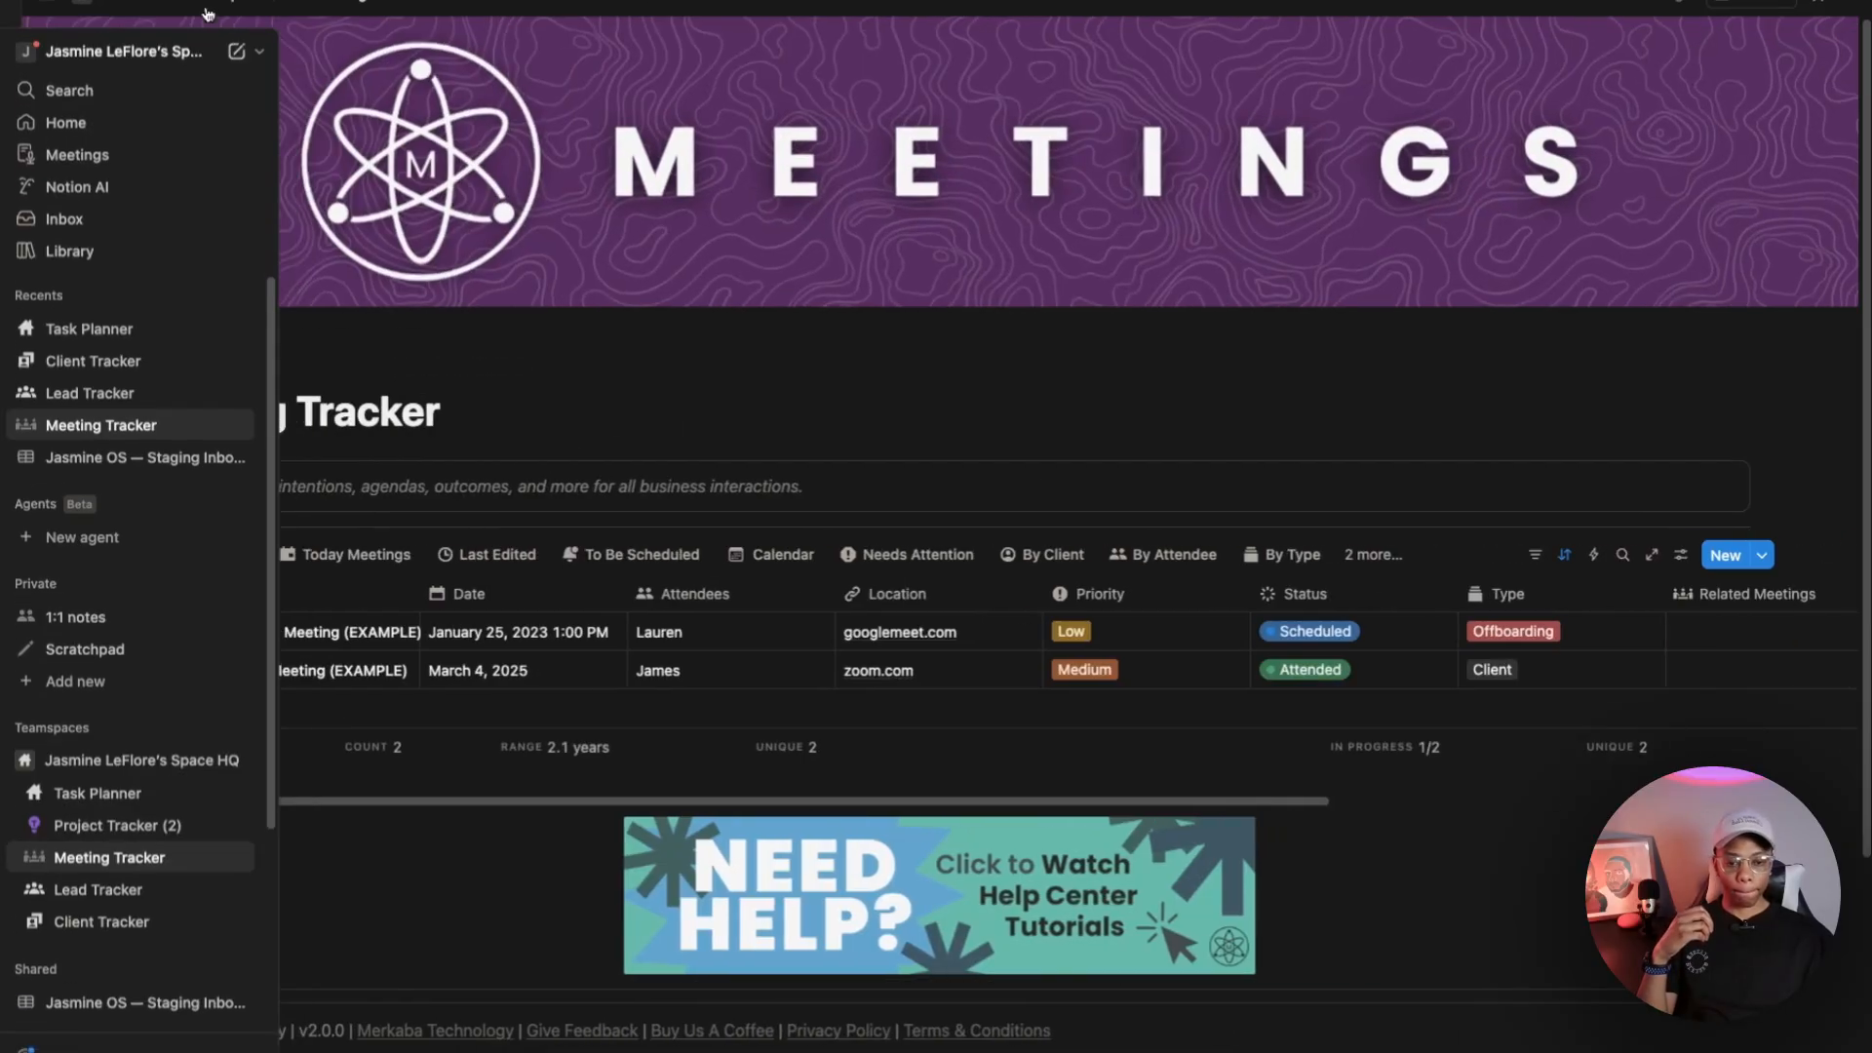
pyautogui.click(373, 630)
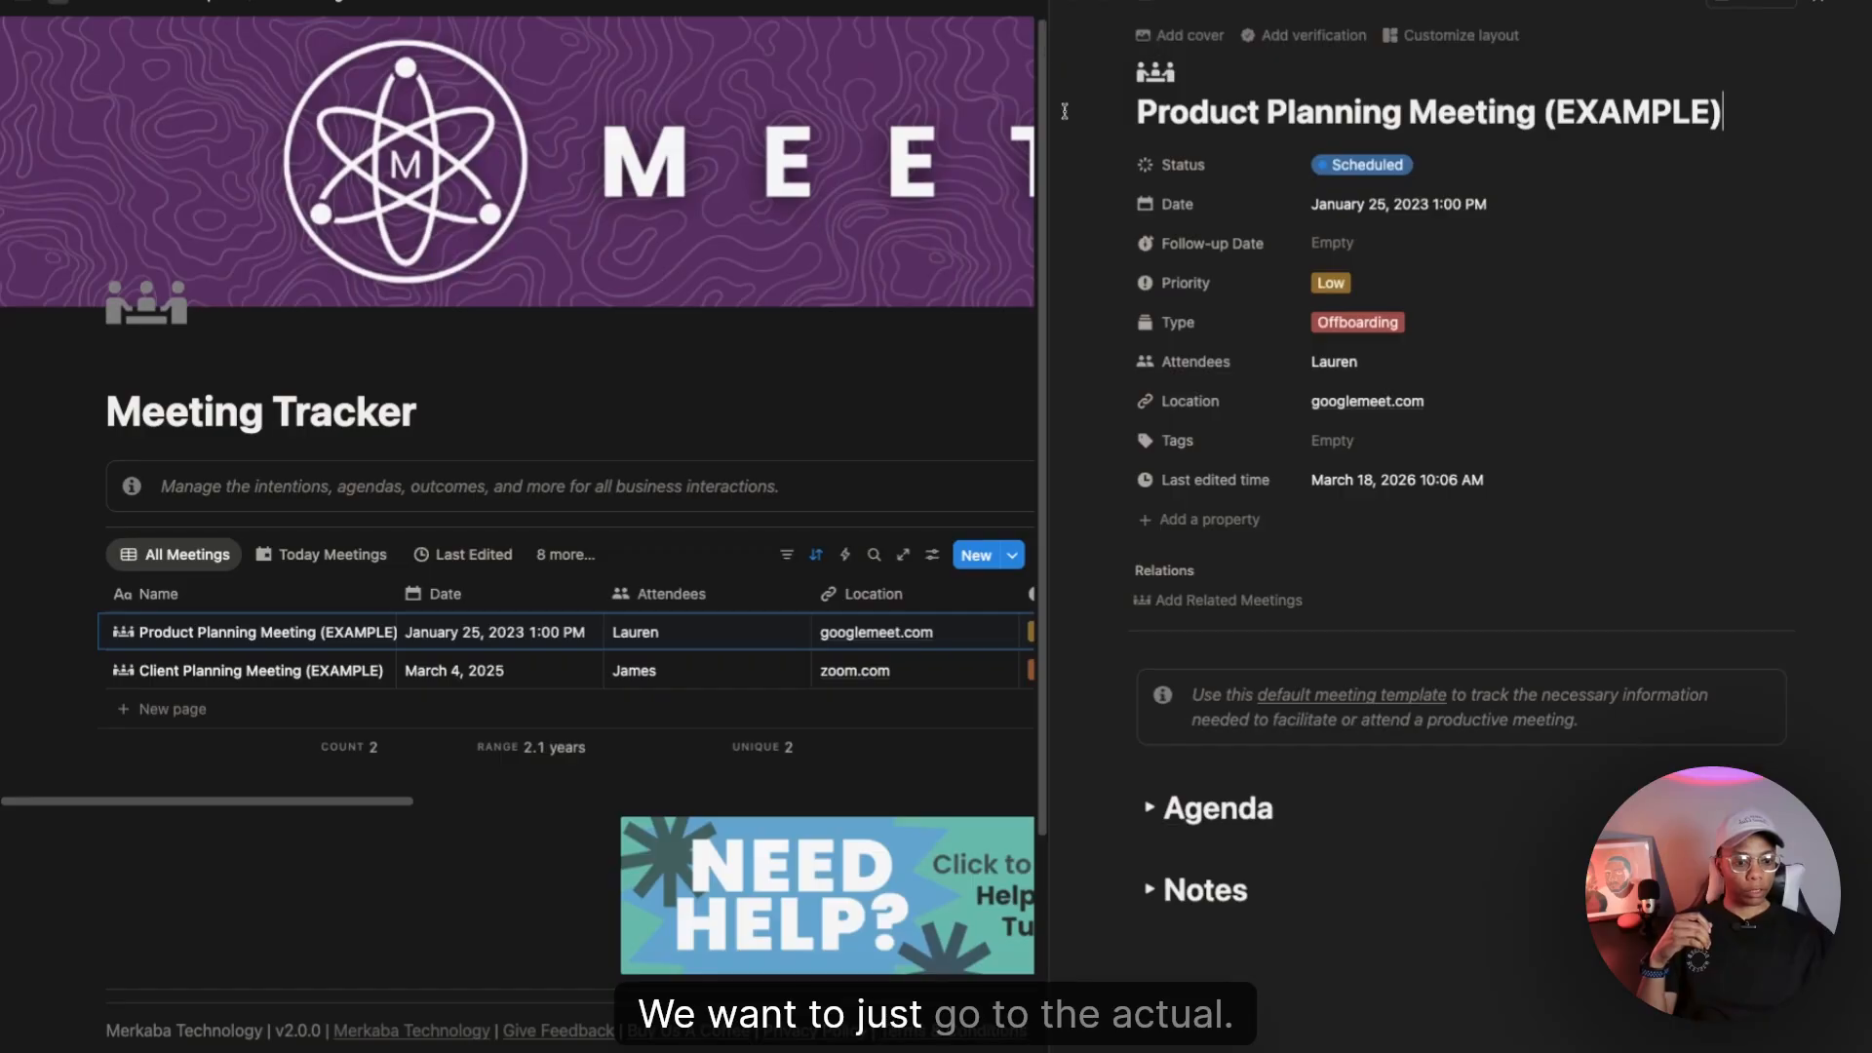
pyautogui.click(1061, 19)
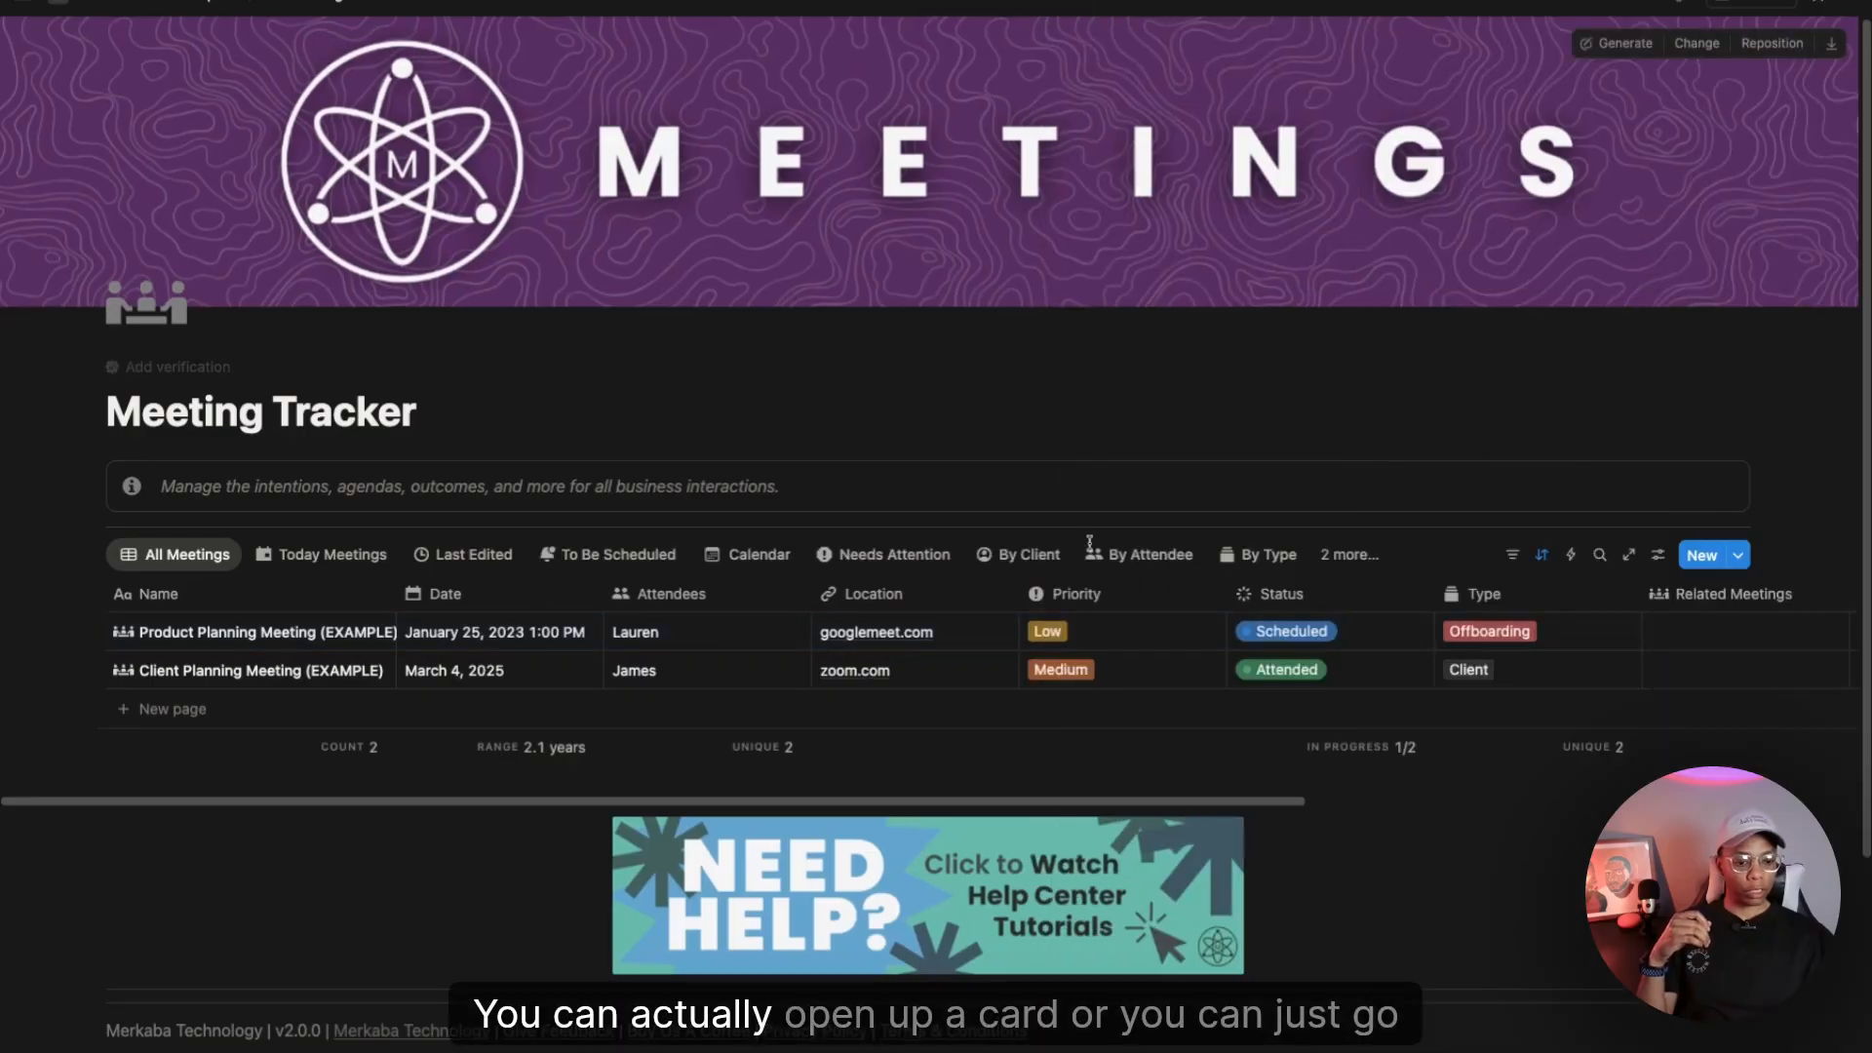
# Step: Open the Basic Meeting (Template) of the meetings database for editing
pyautogui.click(1738, 554)
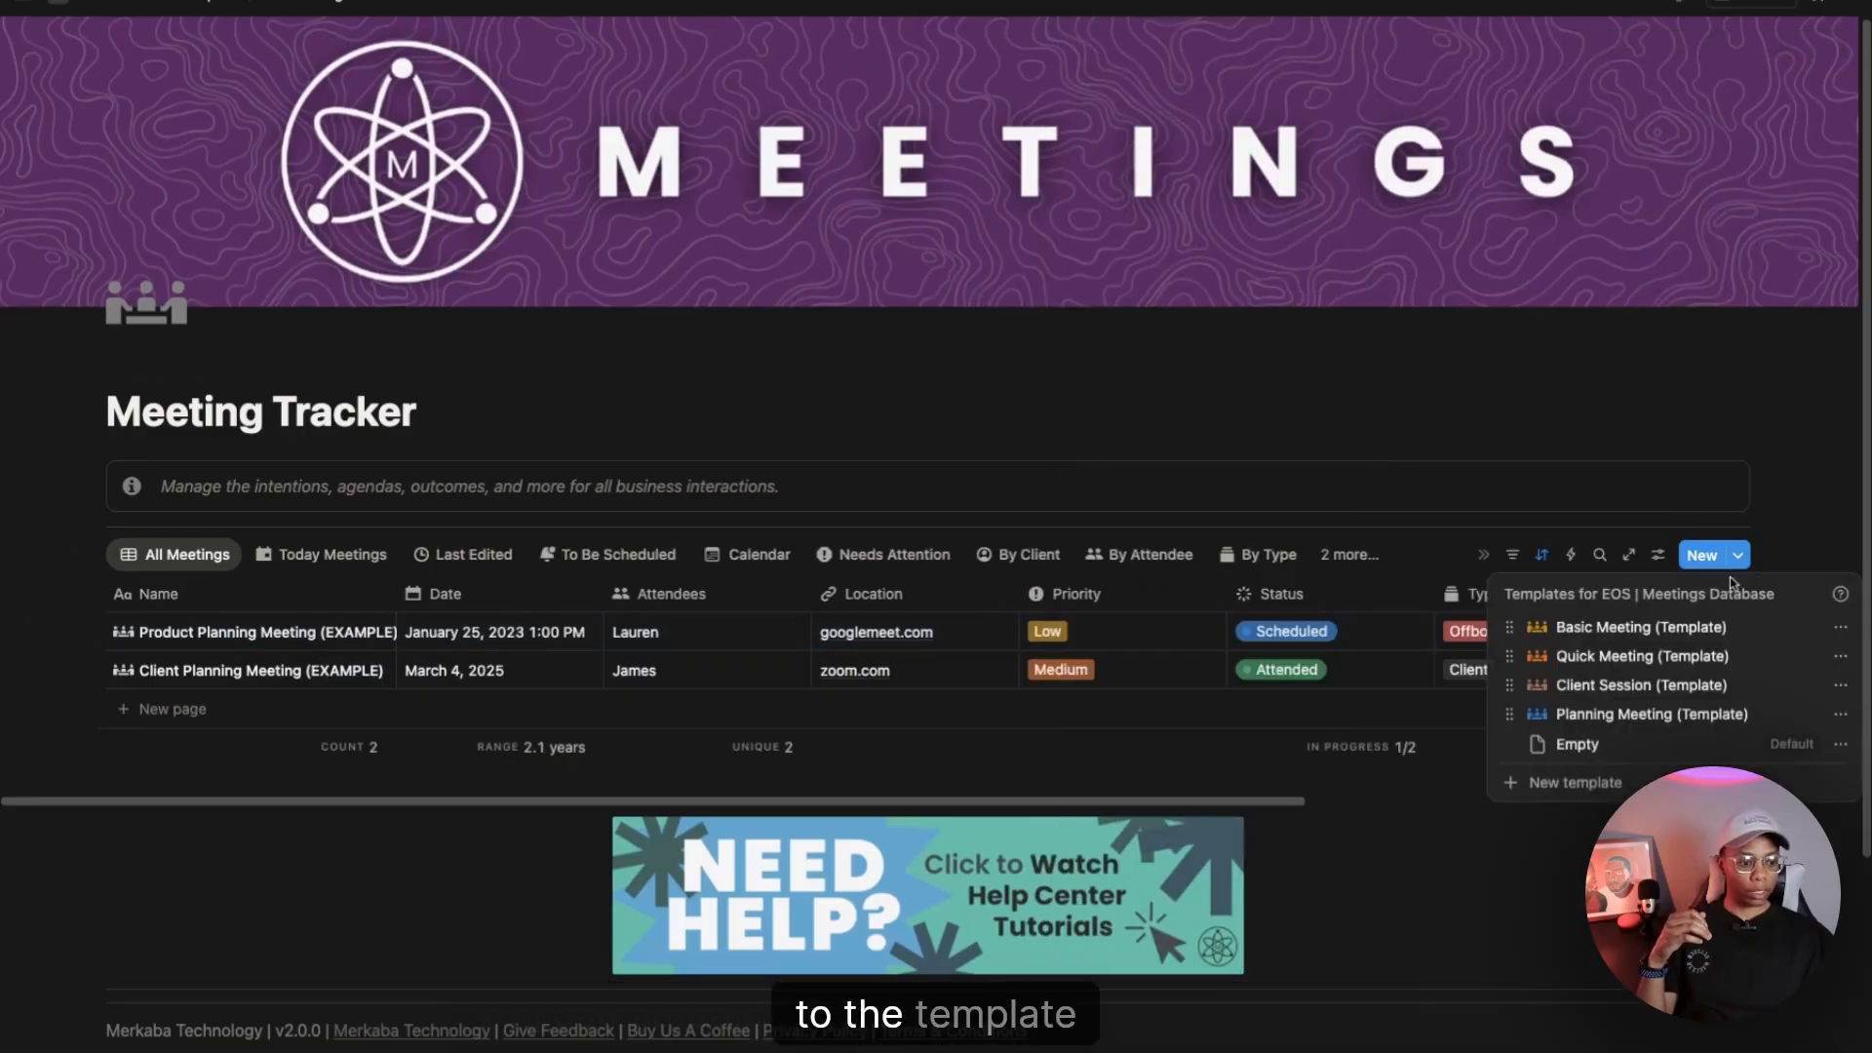
pyautogui.click(1841, 627)
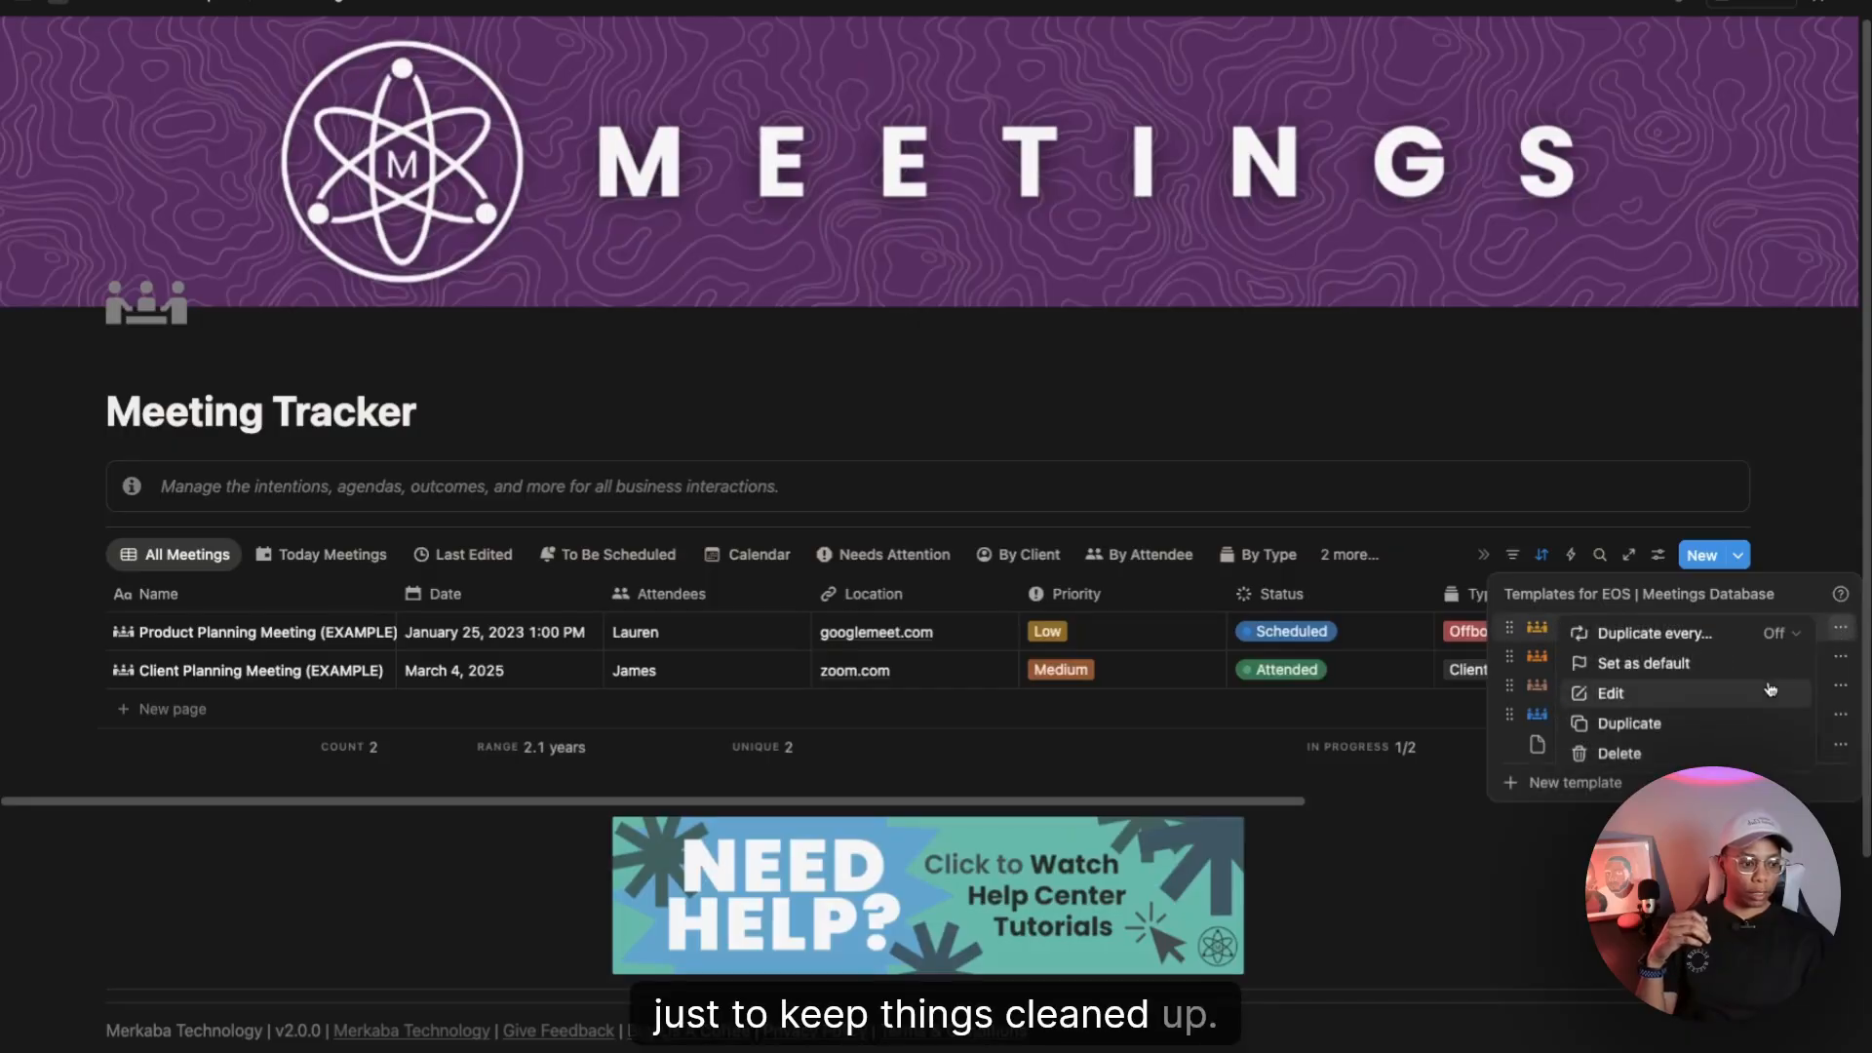
pyautogui.click(1607, 652)
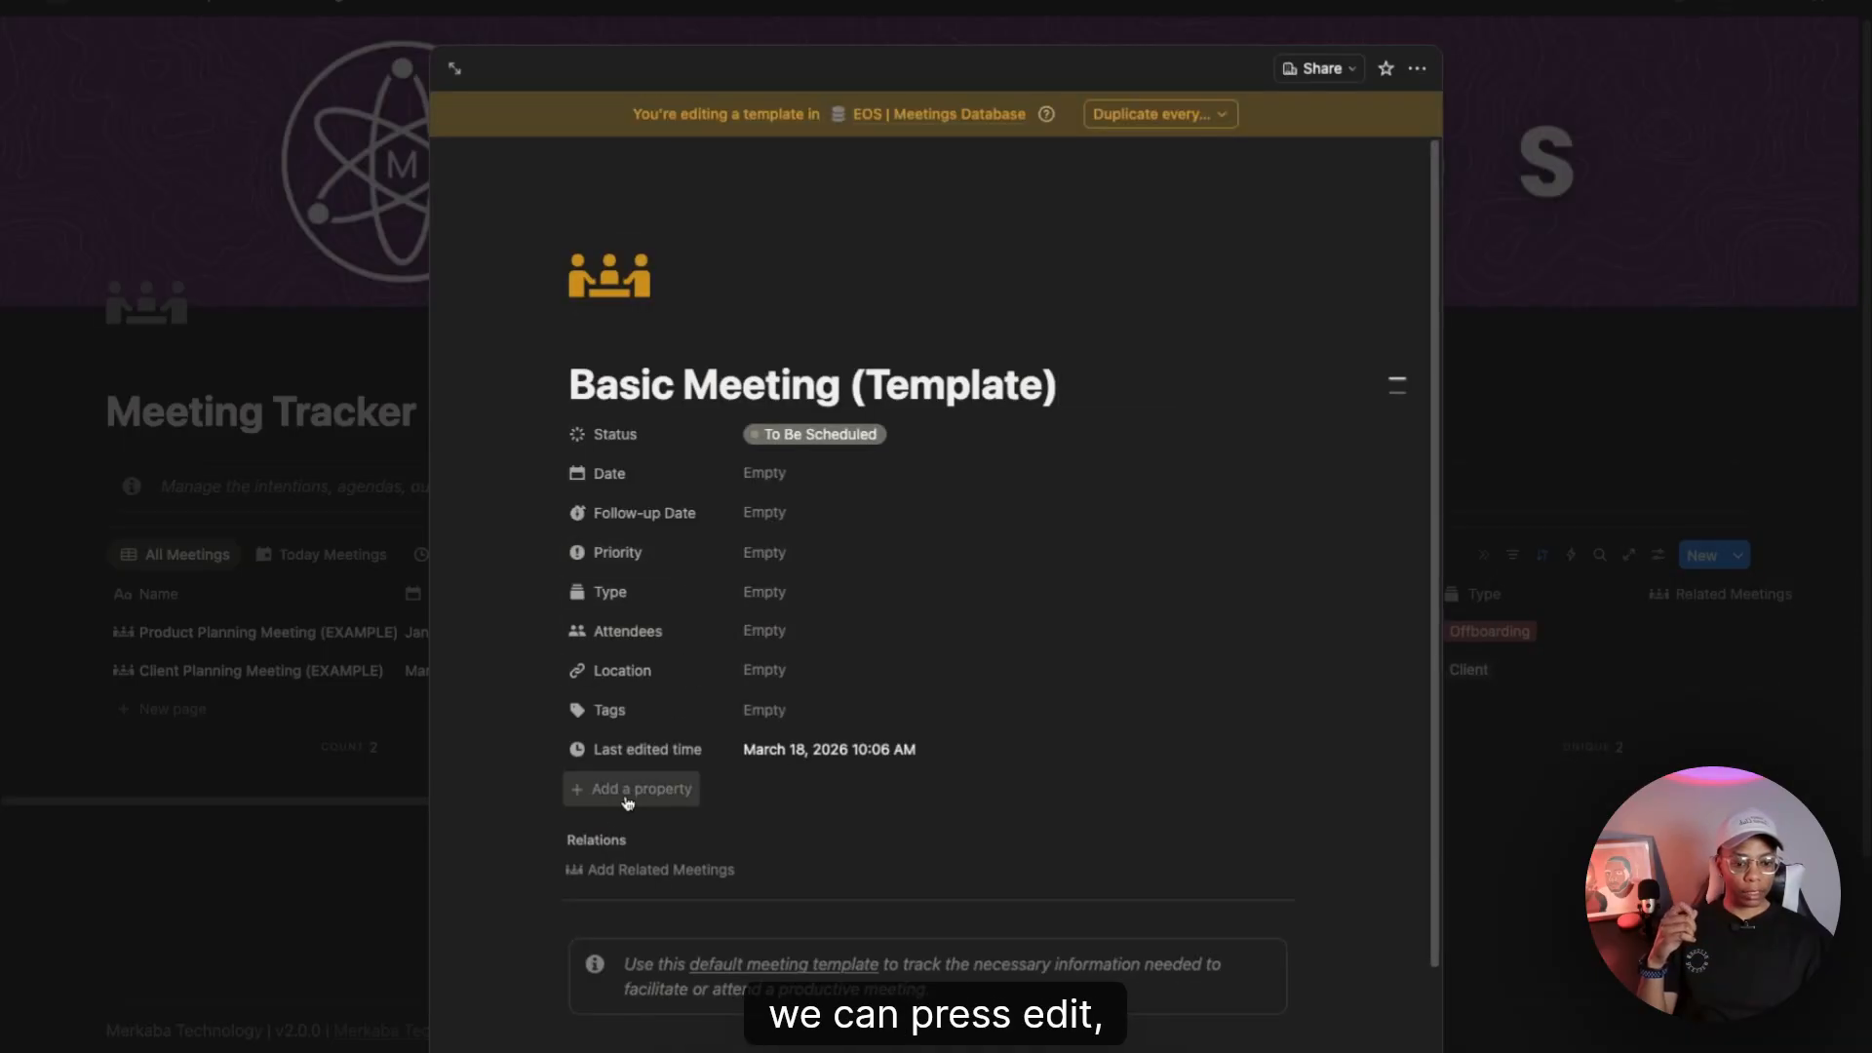
# Step: Add a two-way relation property named Projects linked to EOS | Projects Database, with Meetings as the related property name
pyautogui.click(632, 792)
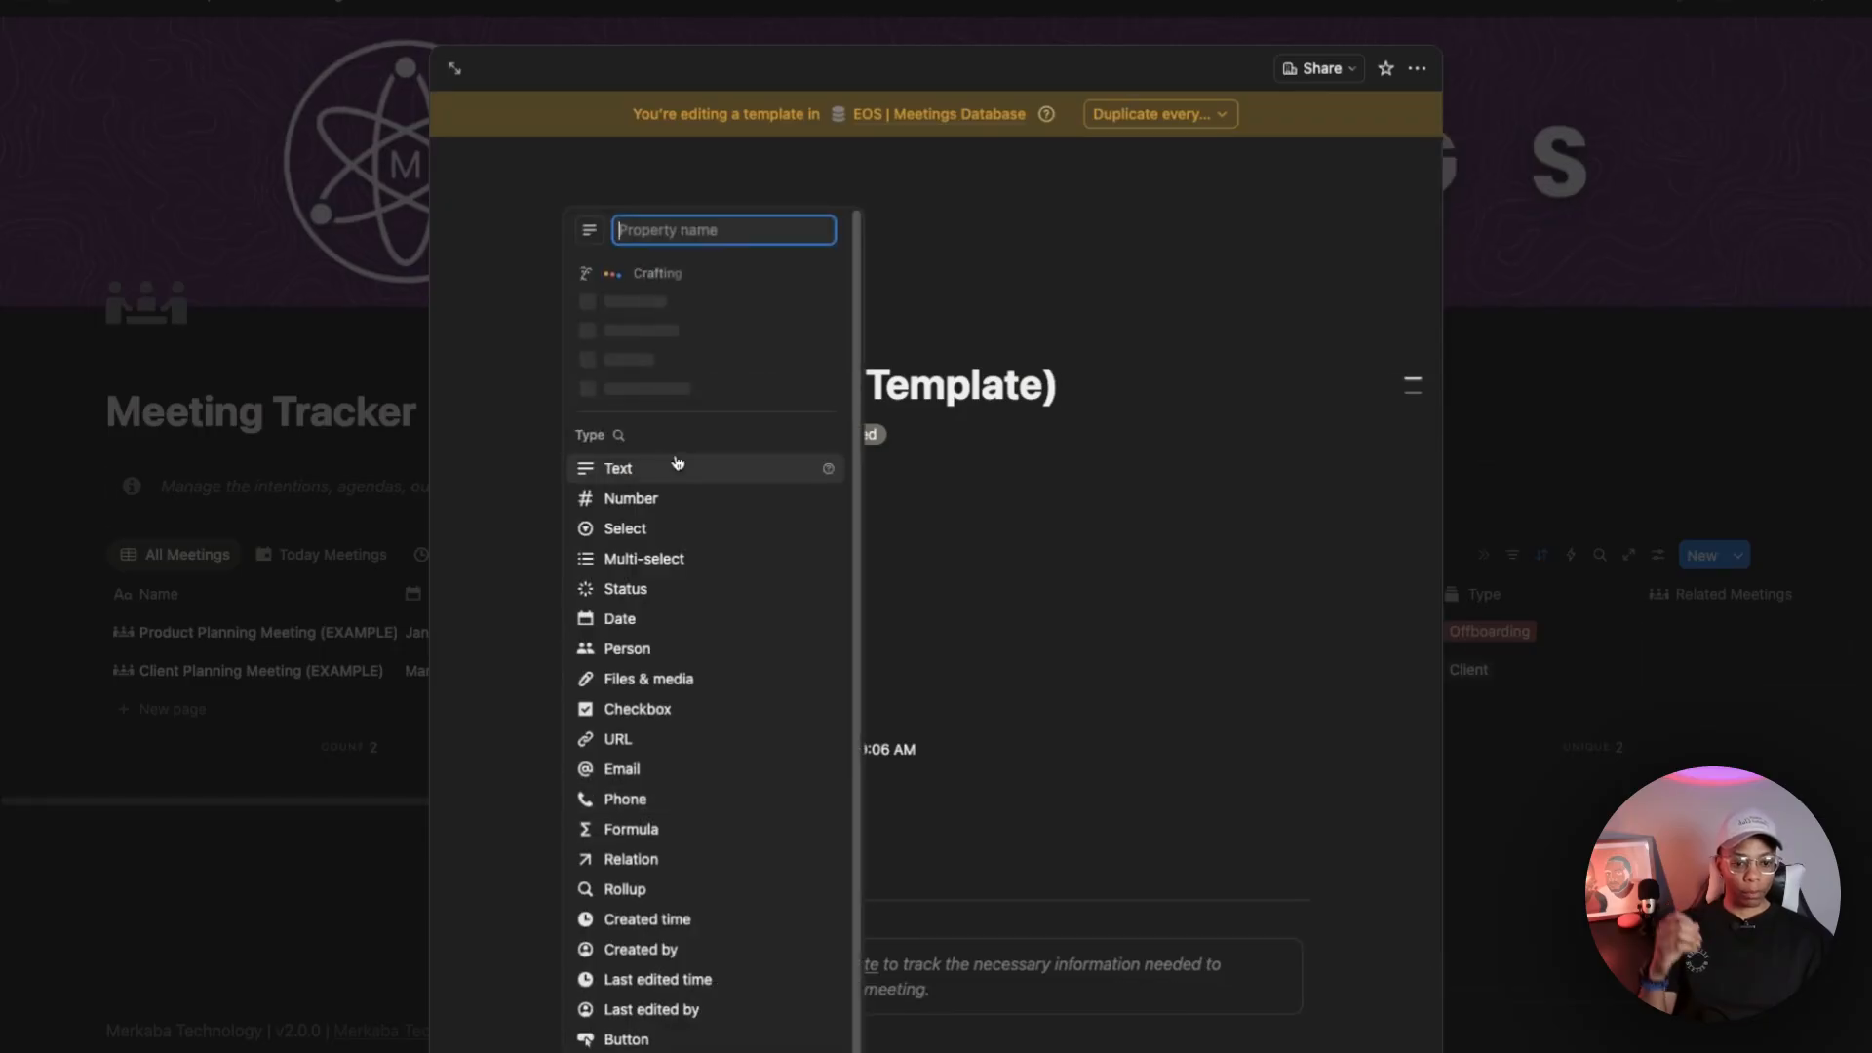
pyautogui.write('rela')
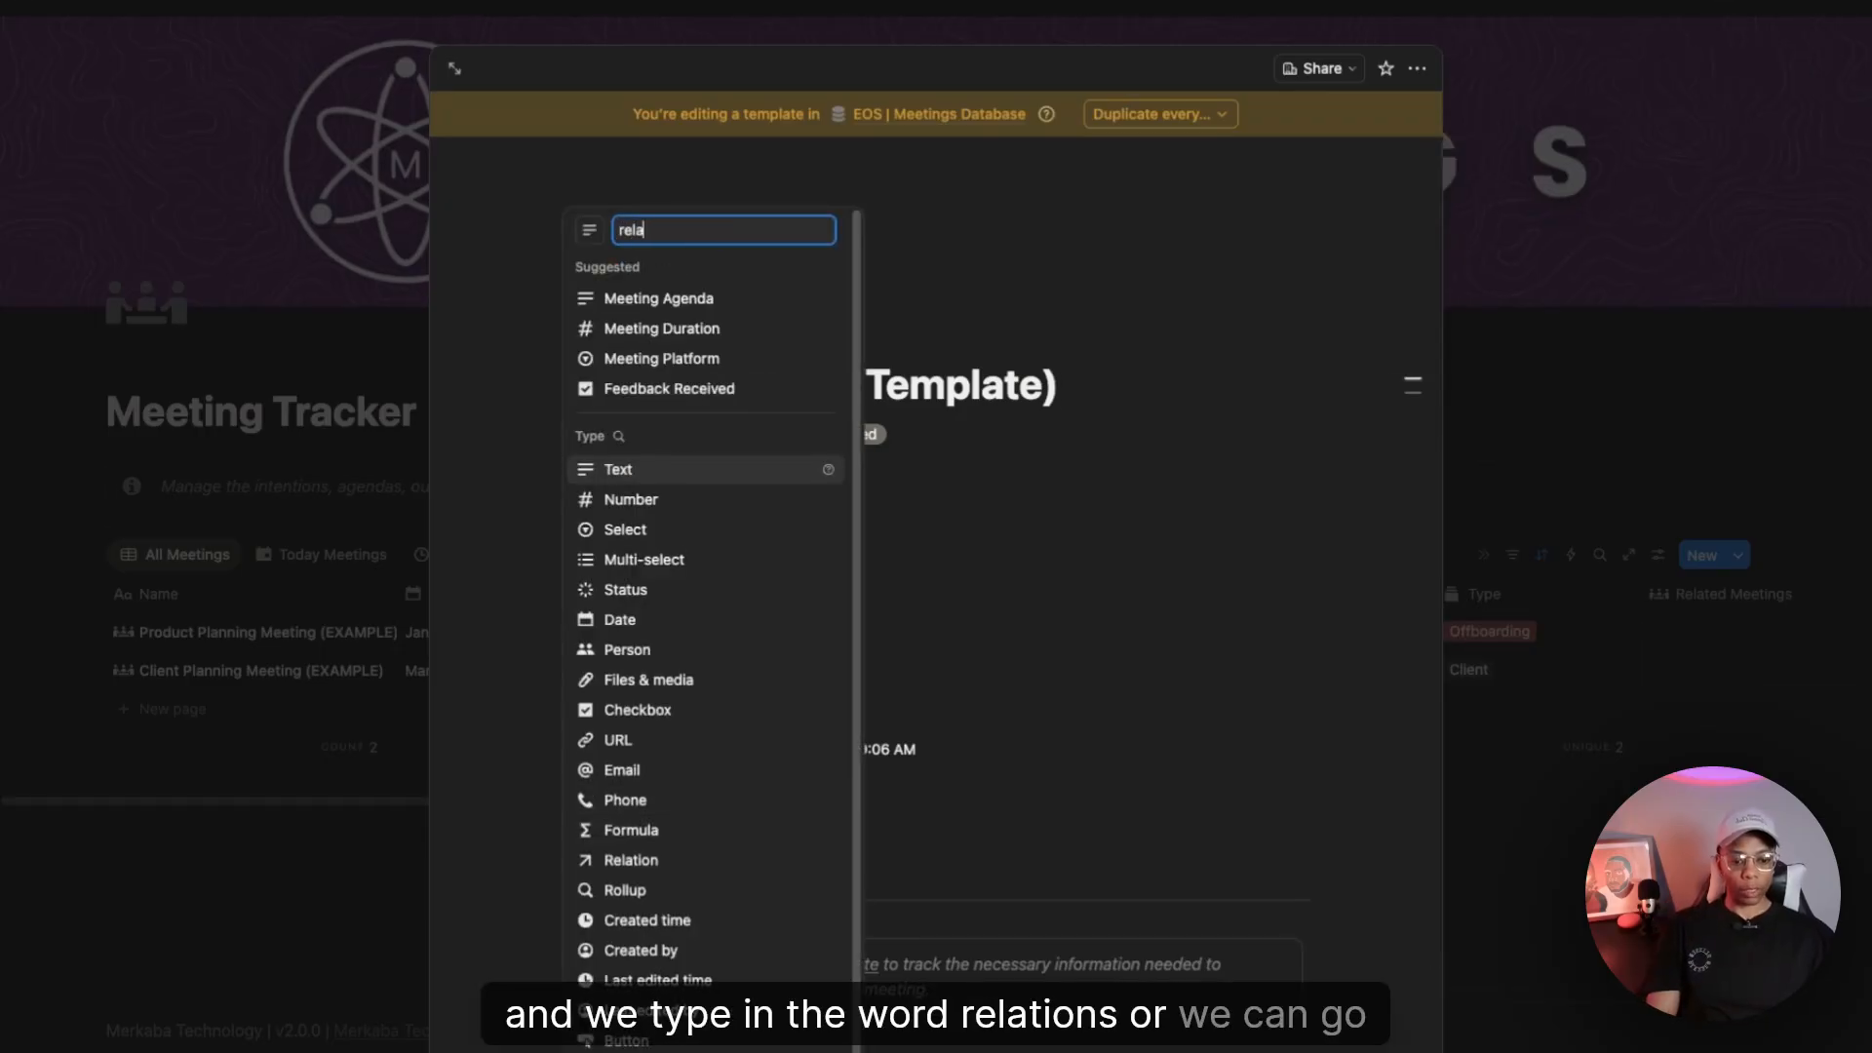
pyautogui.click(683, 860)
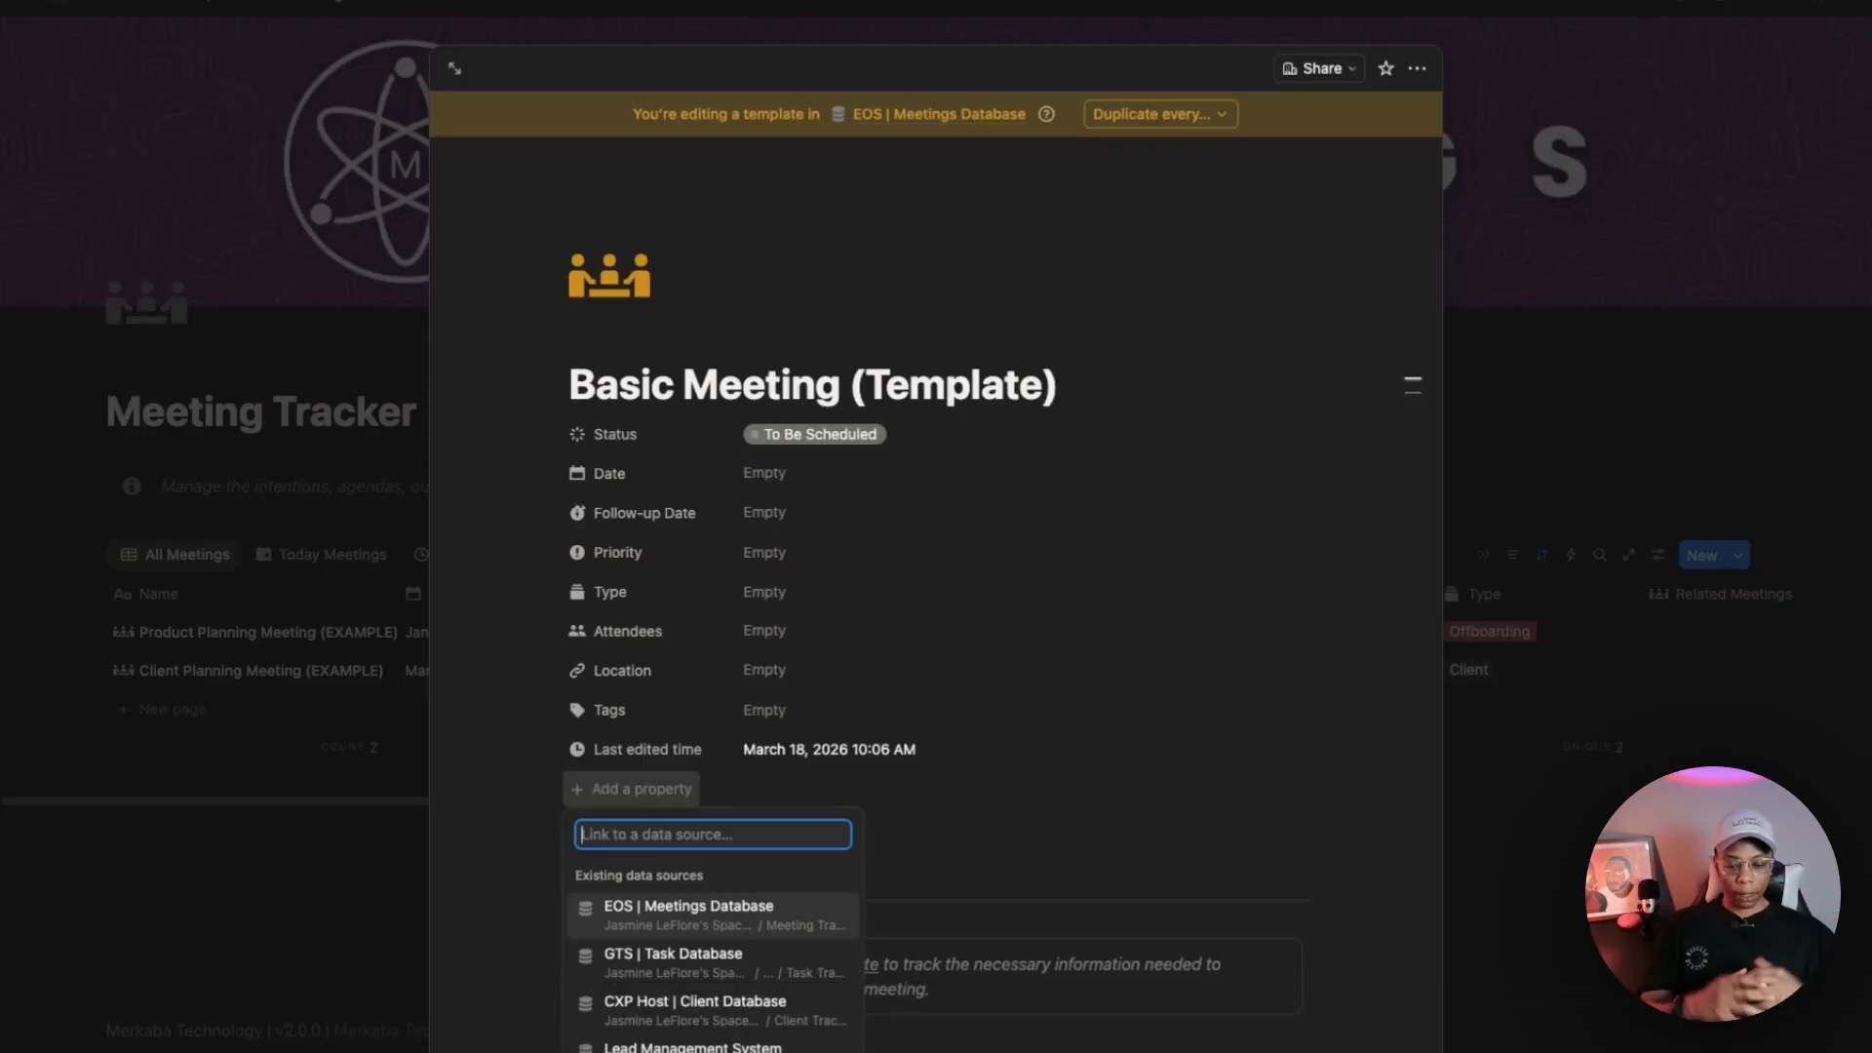
pyautogui.write('project')
pyautogui.click(668, 755)
pyautogui.tripleClick(644, 576)
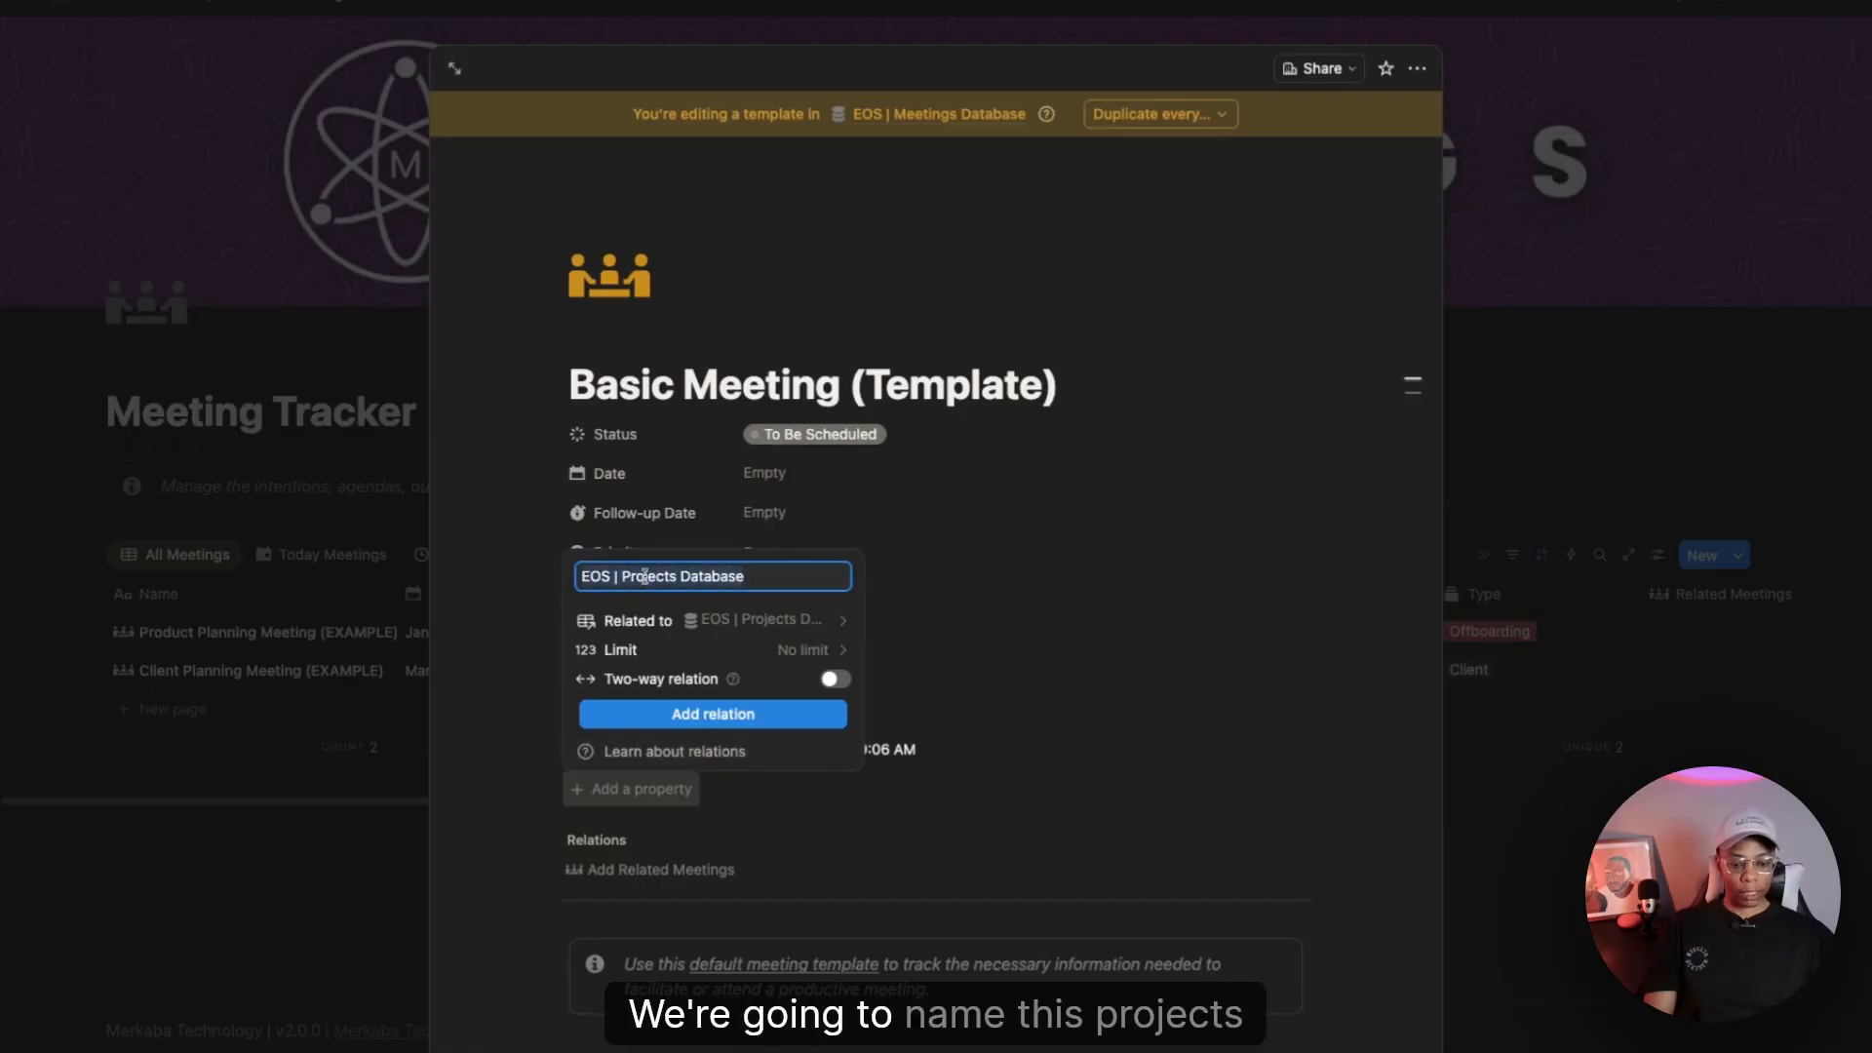
pyautogui.write('Projects')
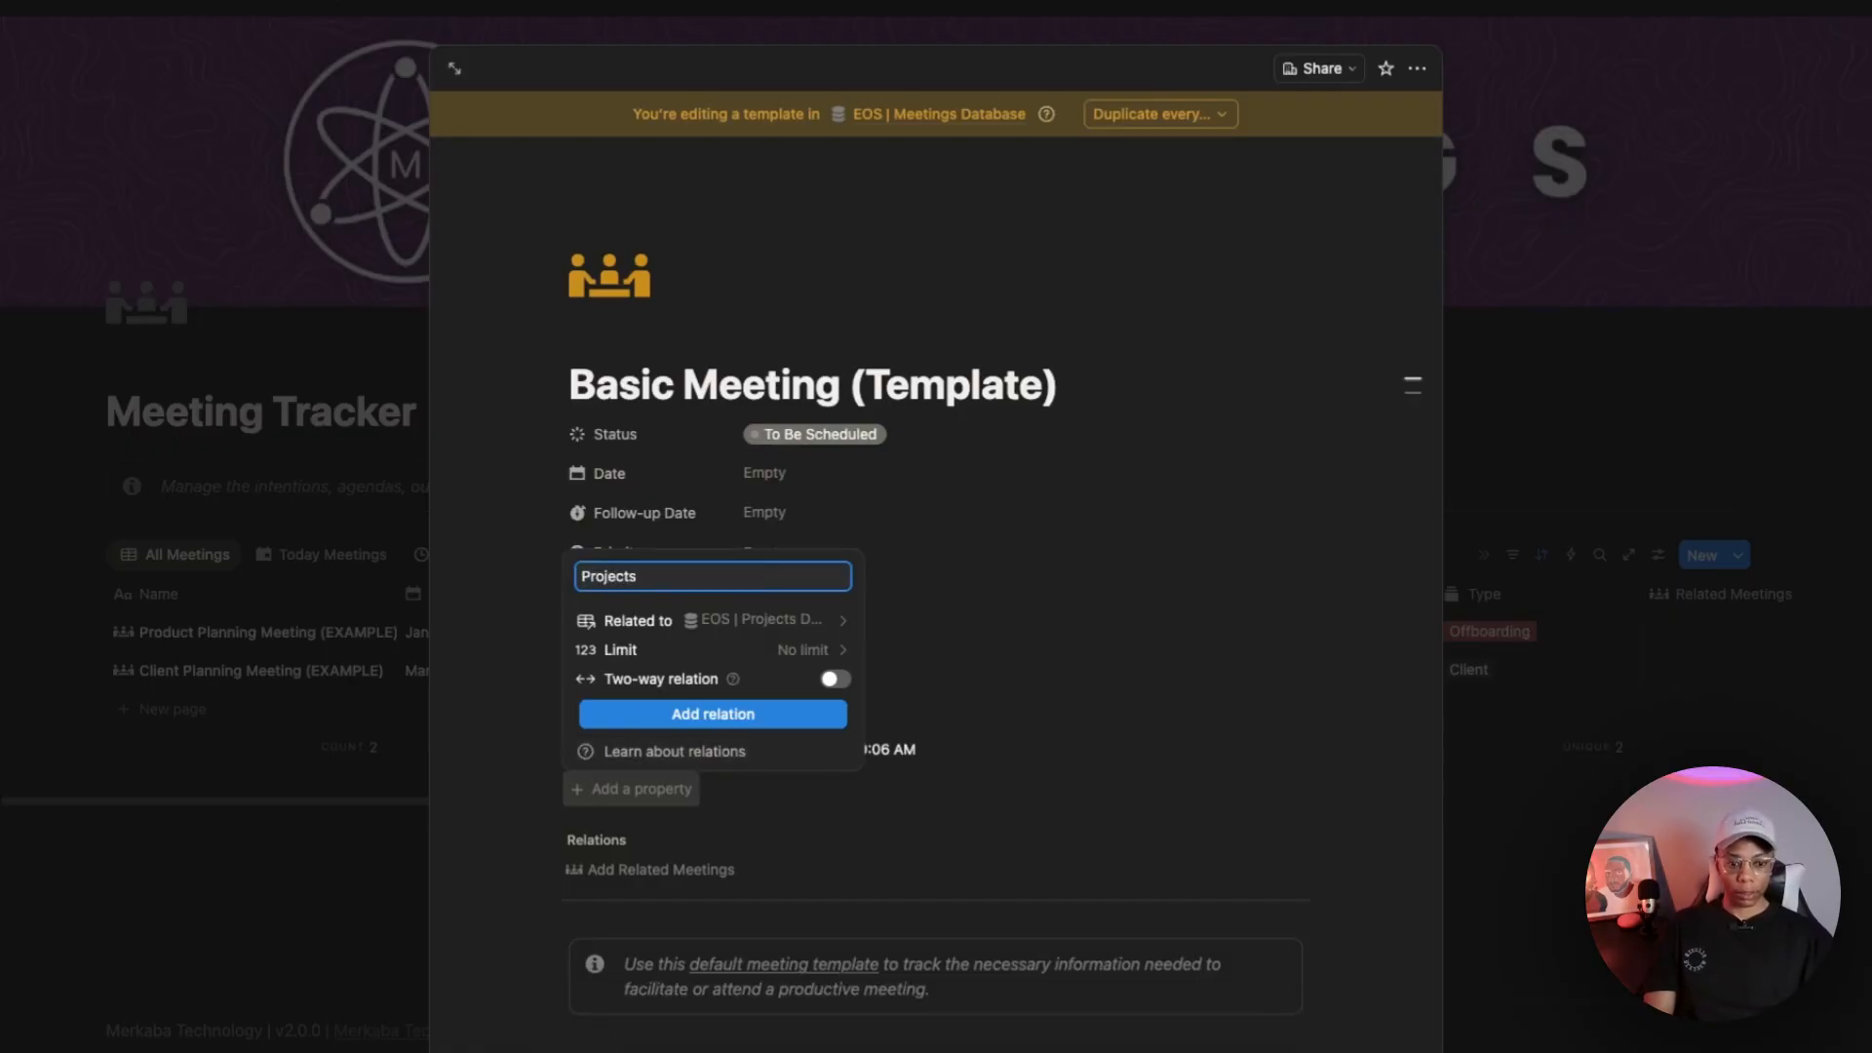
pyautogui.click(832, 680)
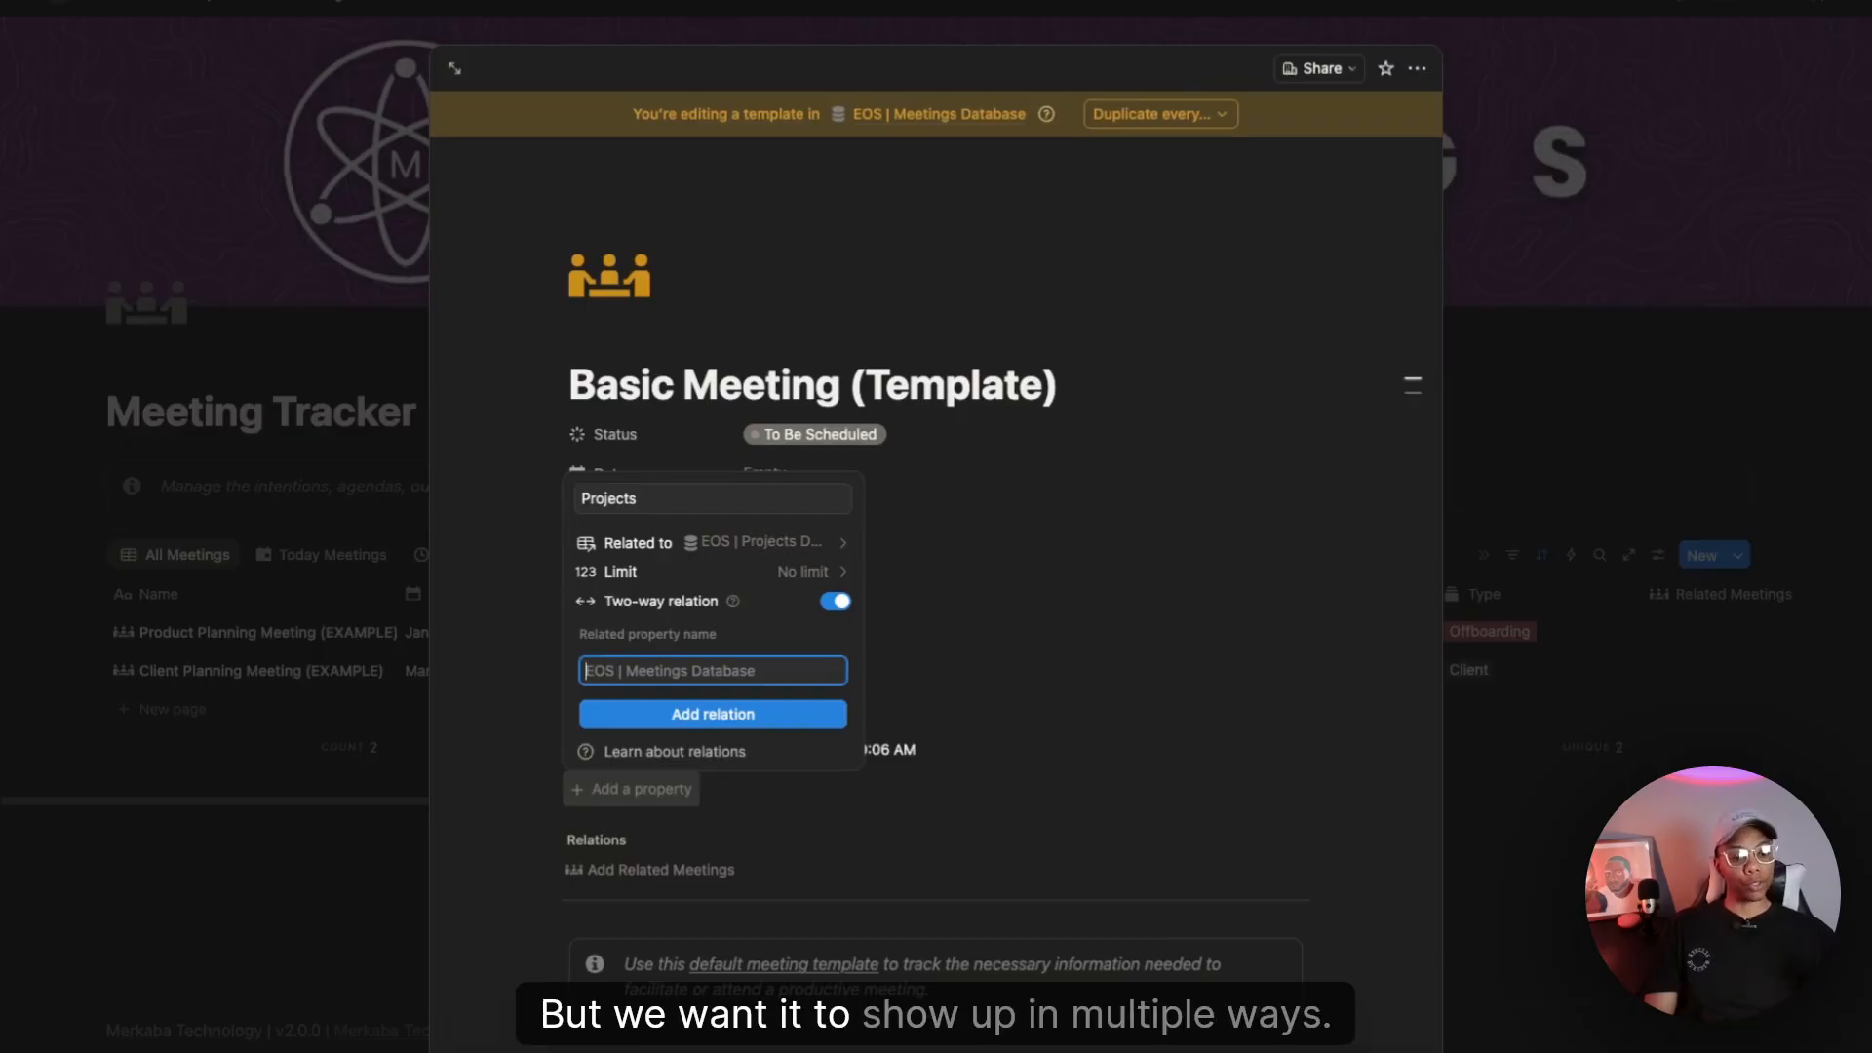
pyautogui.write('Meetings')
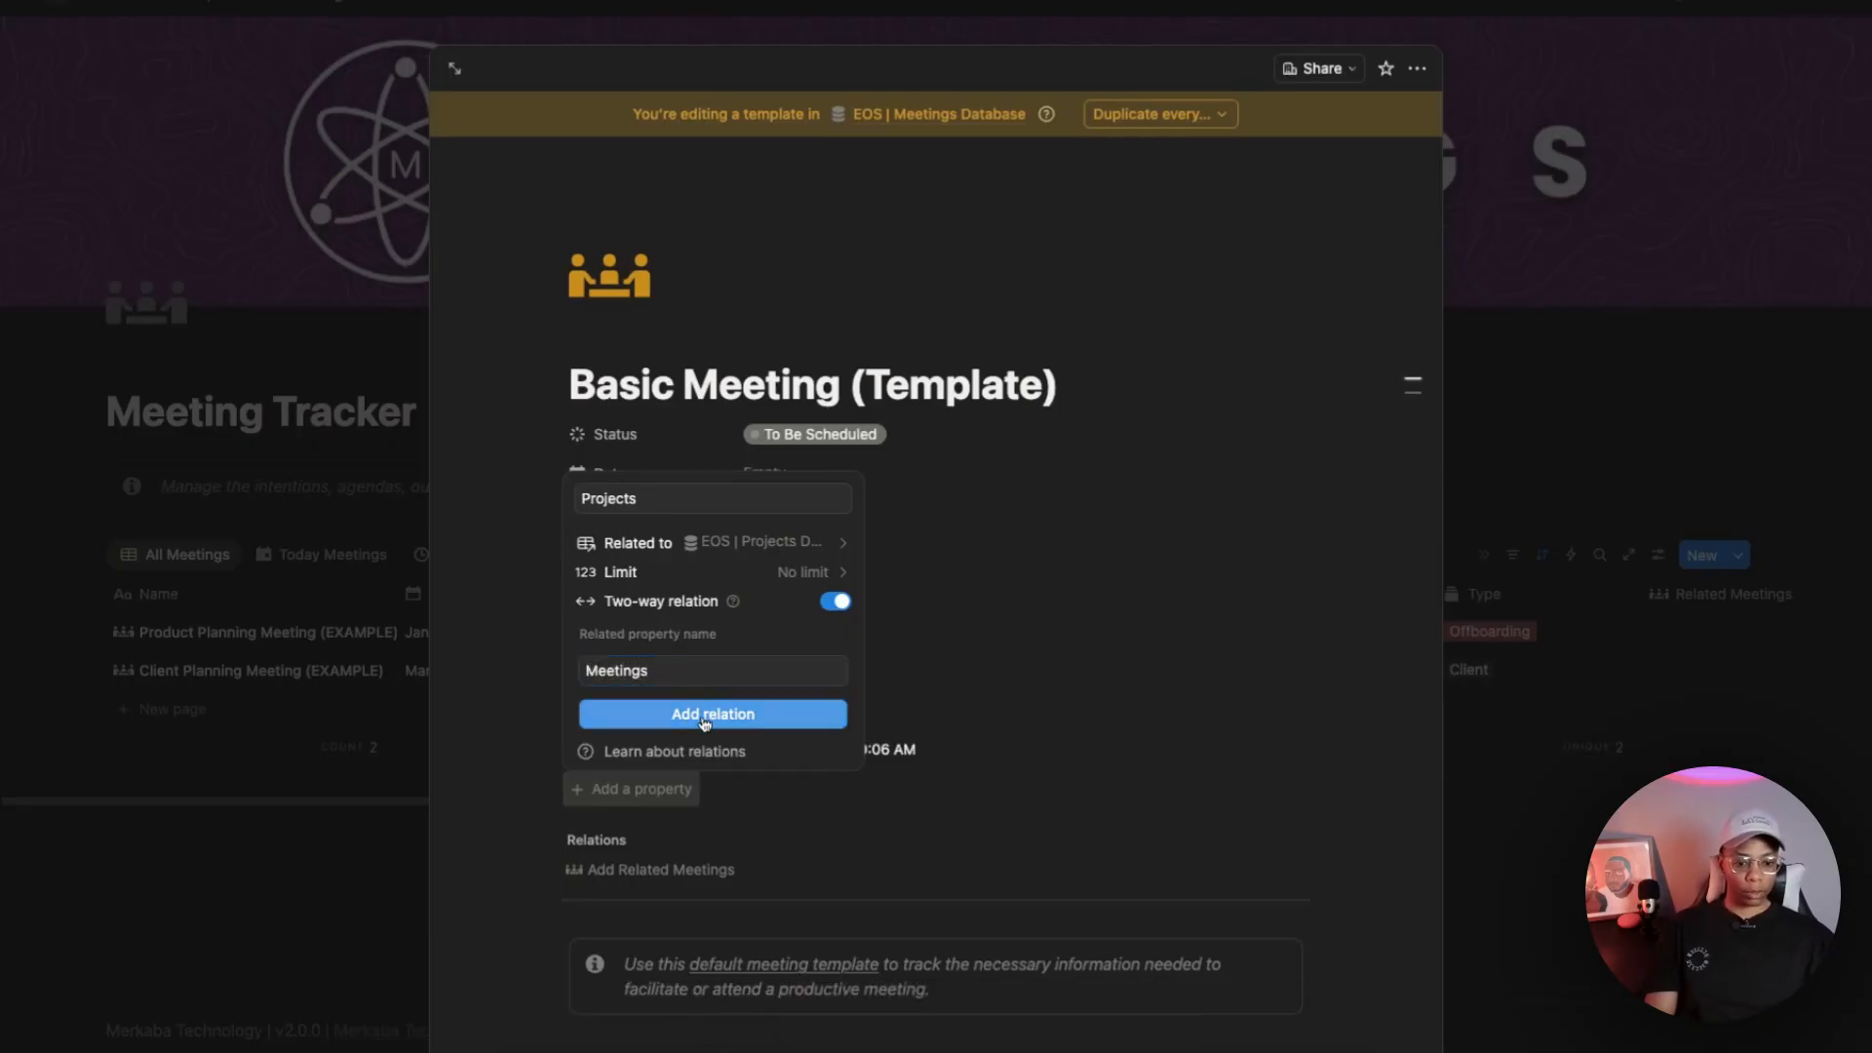
pyautogui.click(704, 721)
# Step: Change the Projects property's icon to the crossed-arrows icon found by filtering for "arrow"
pyautogui.click(596, 524)
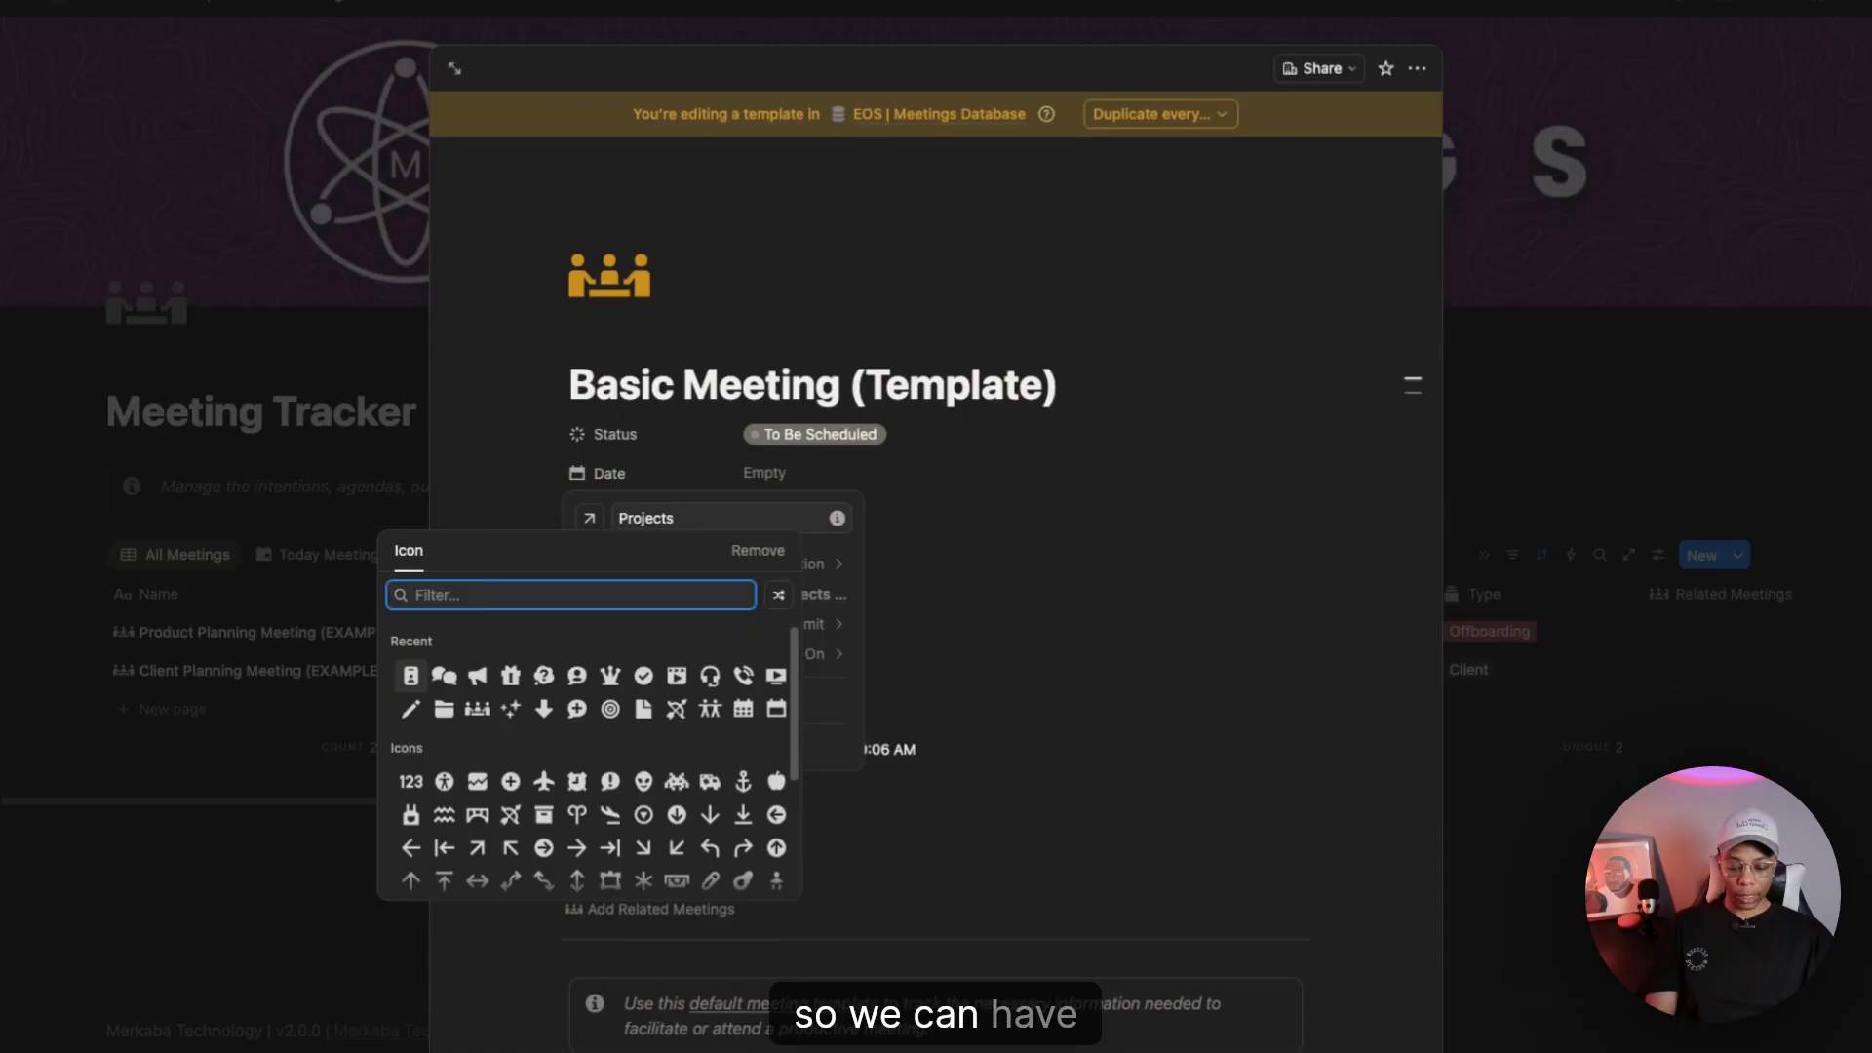
pyautogui.write('arrow')
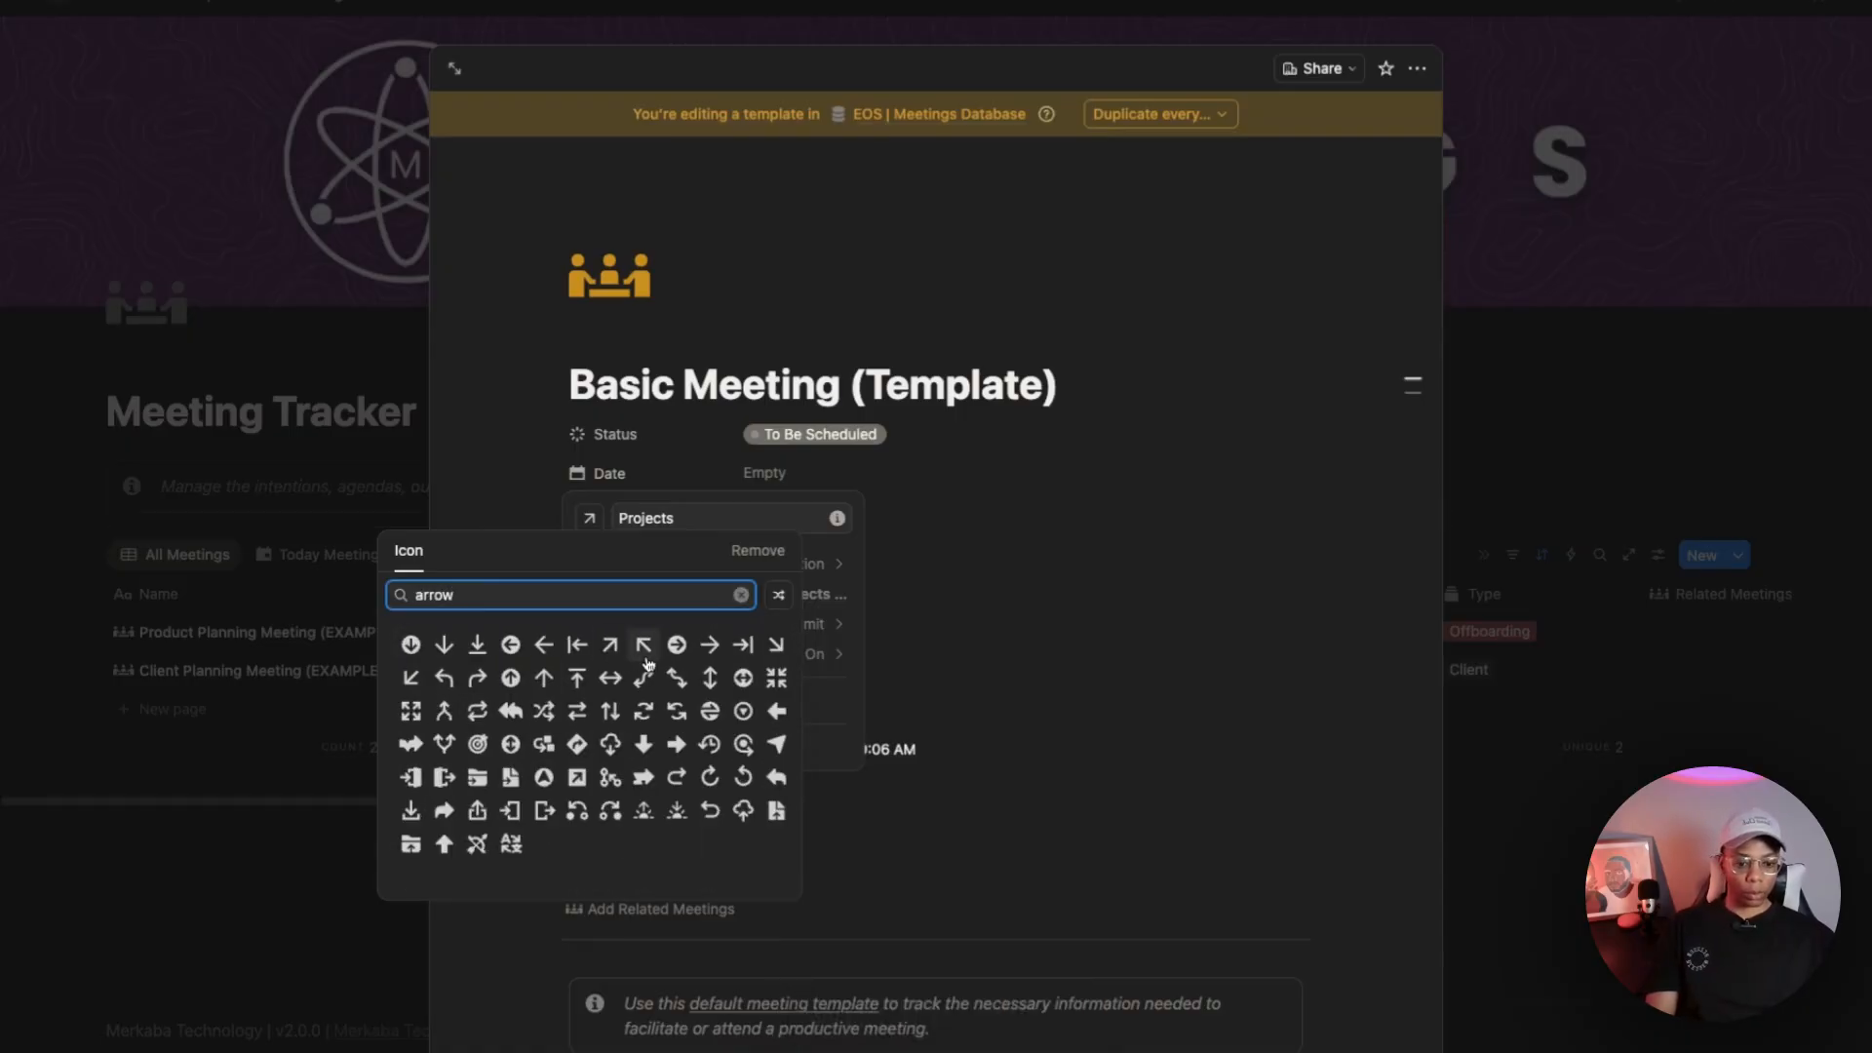
pyautogui.click(478, 844)
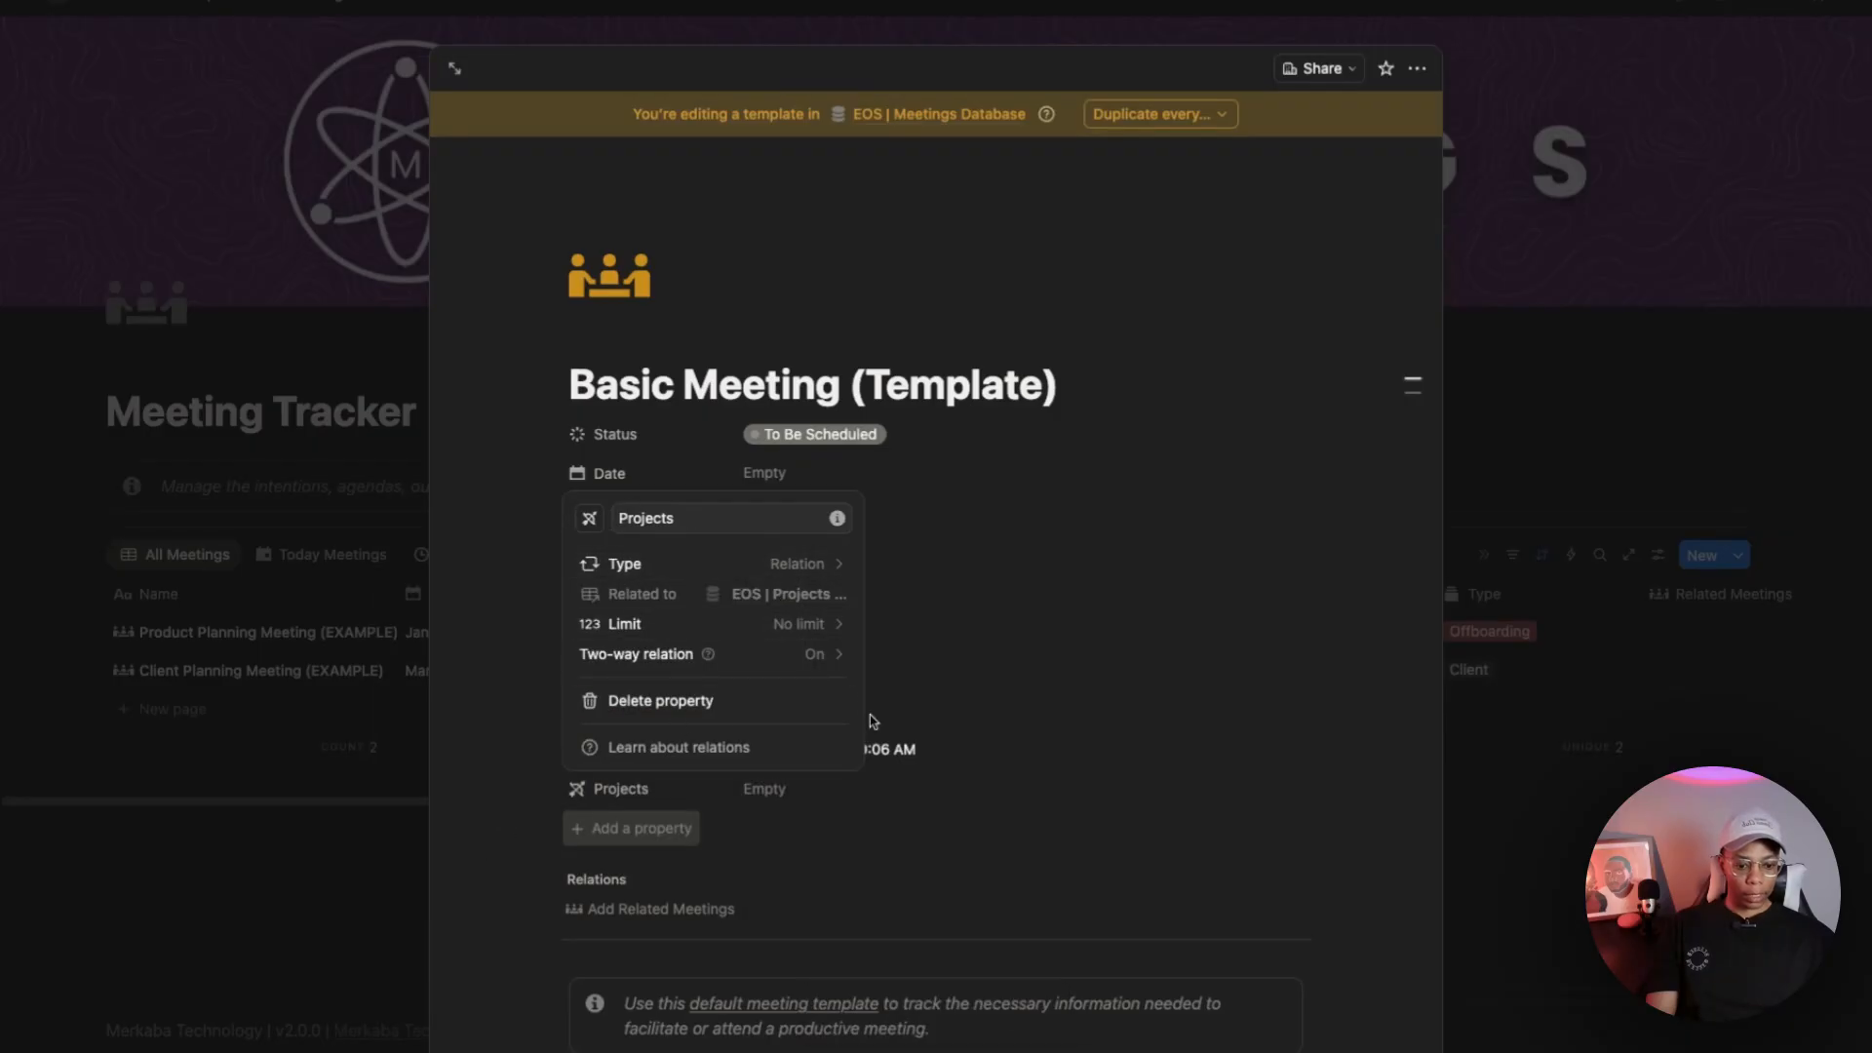
pyautogui.click(1060, 682)
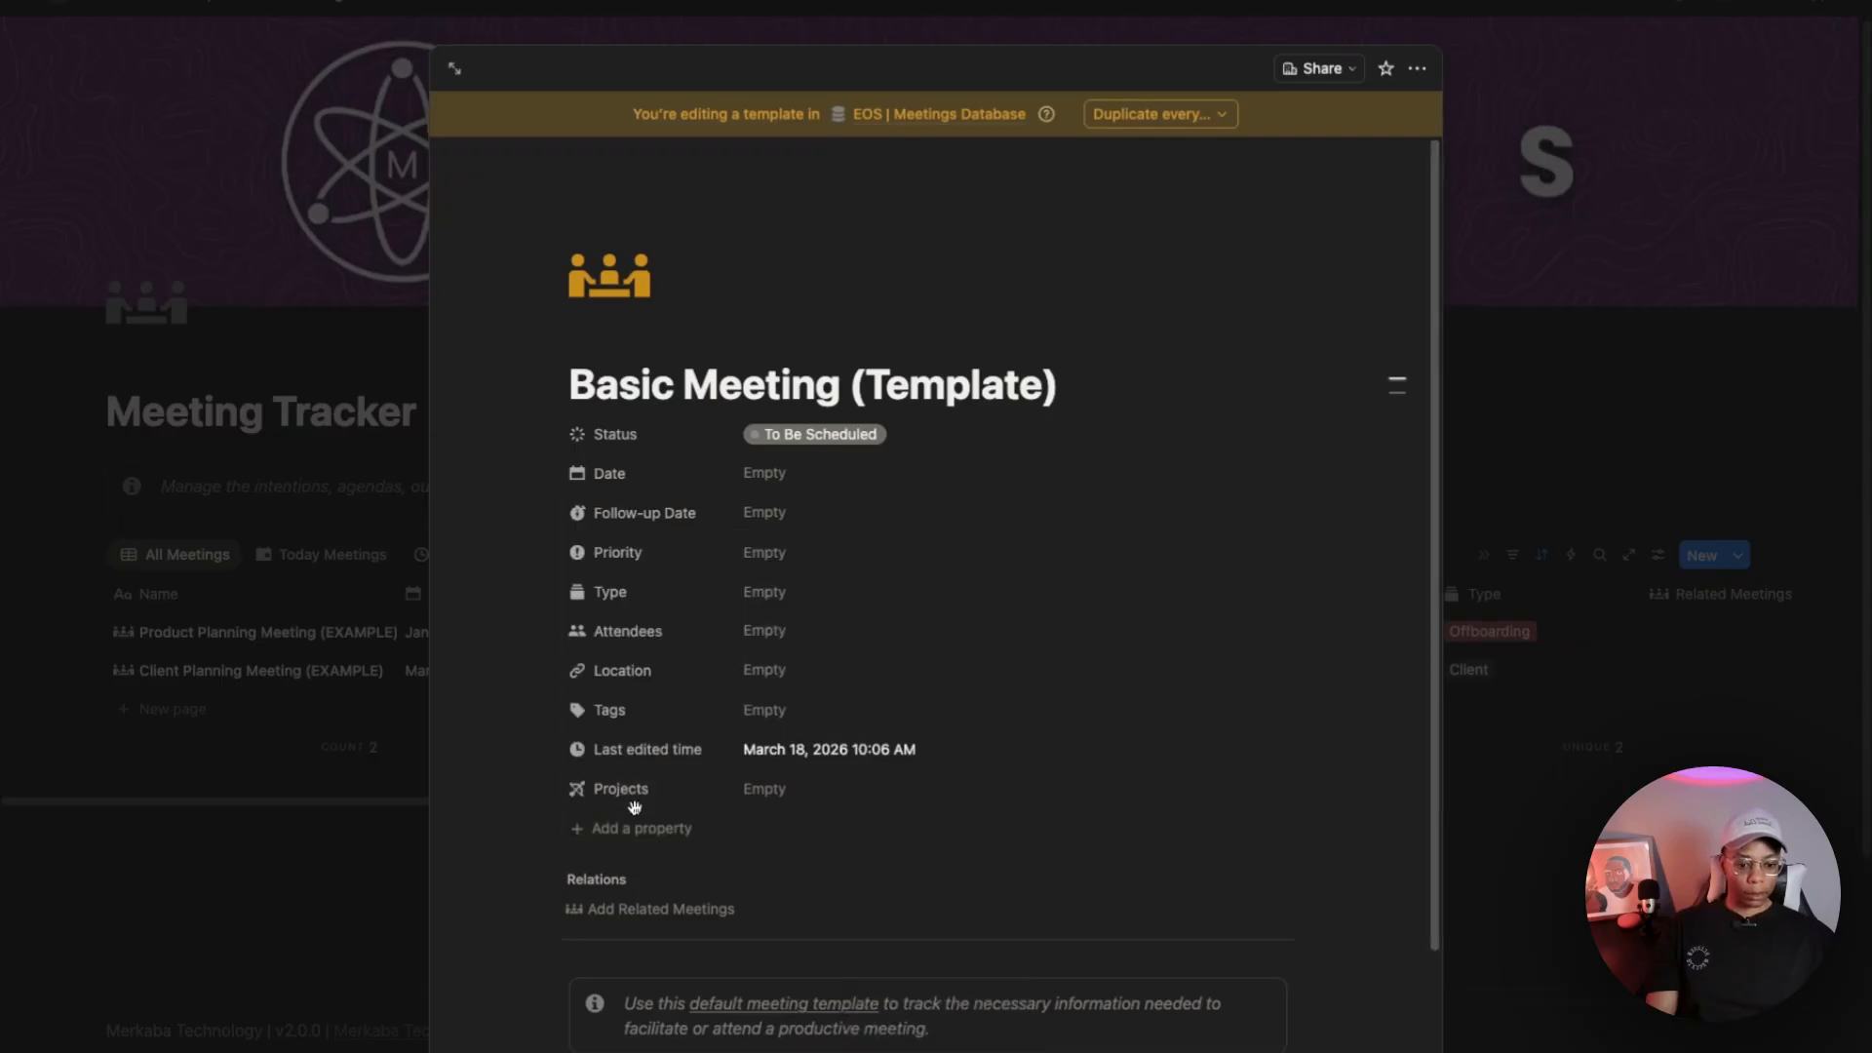
# Step: Link Admin Project (EXAMPLE) in the meeting template's Projects relation
pyautogui.click(786, 790)
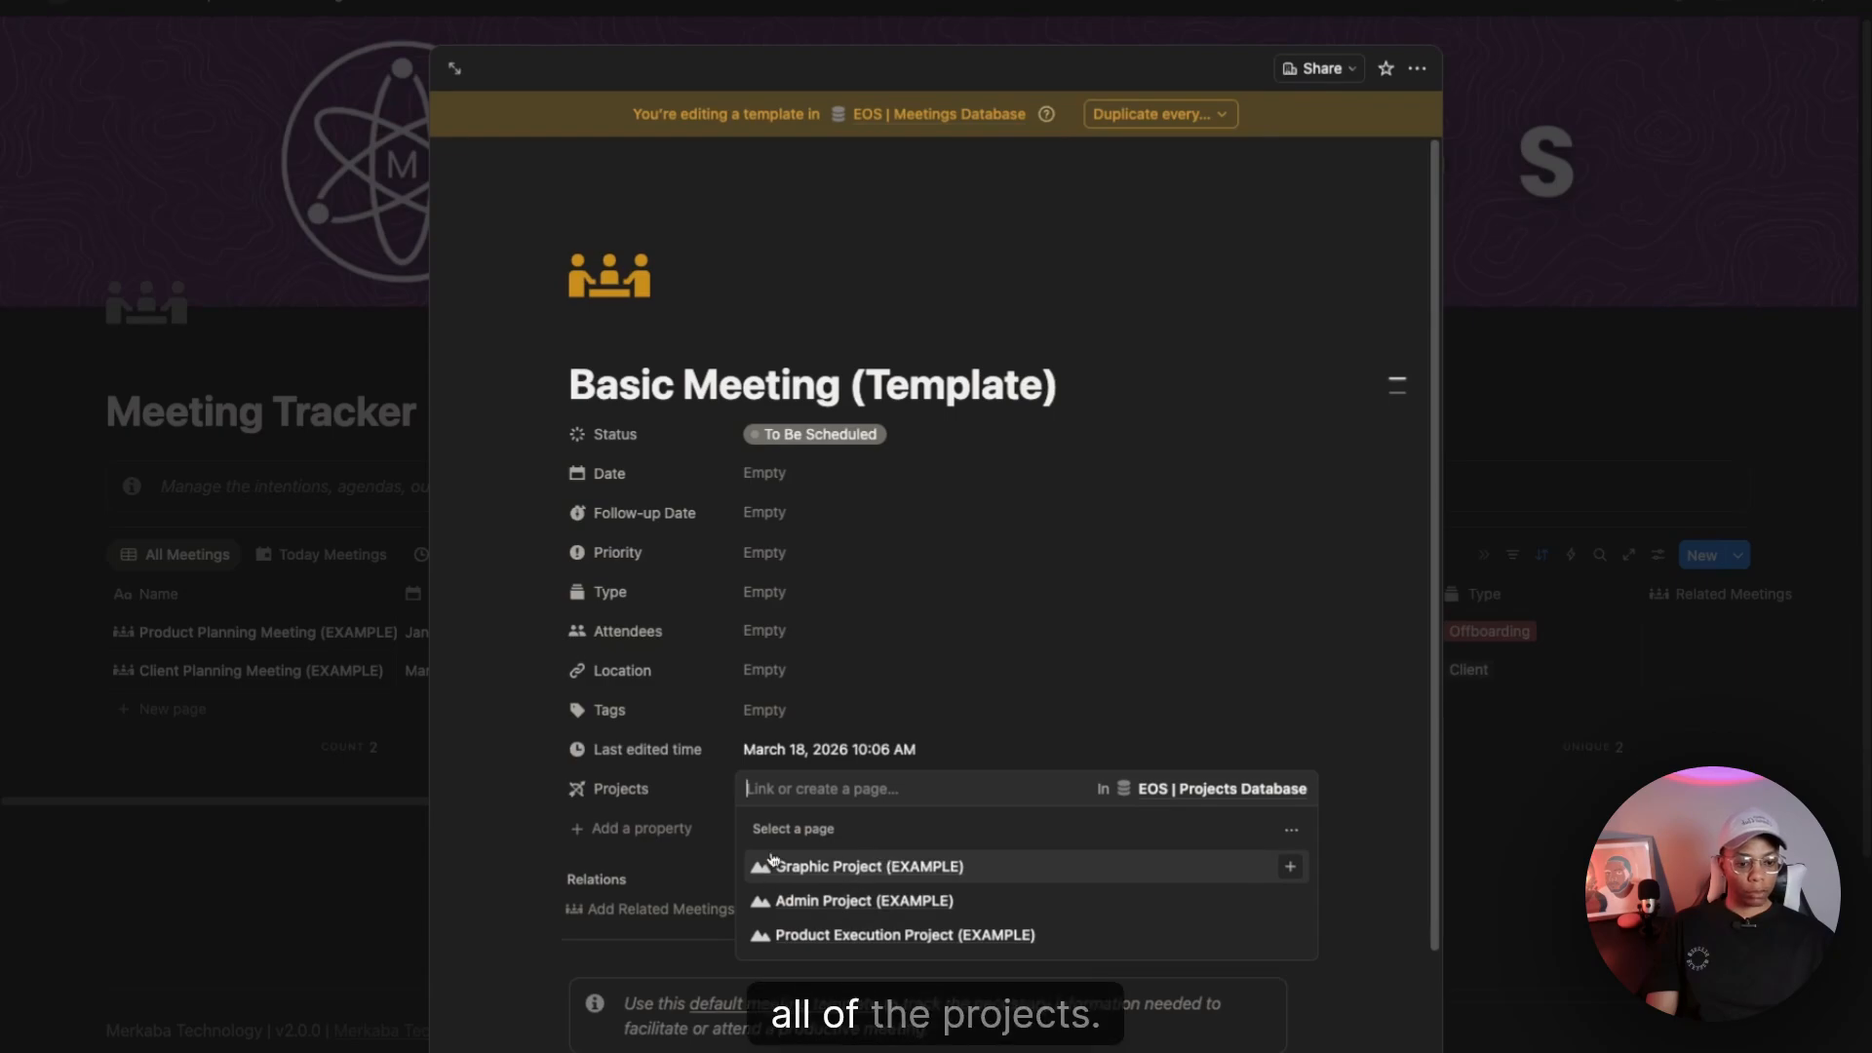
pyautogui.click(643, 362)
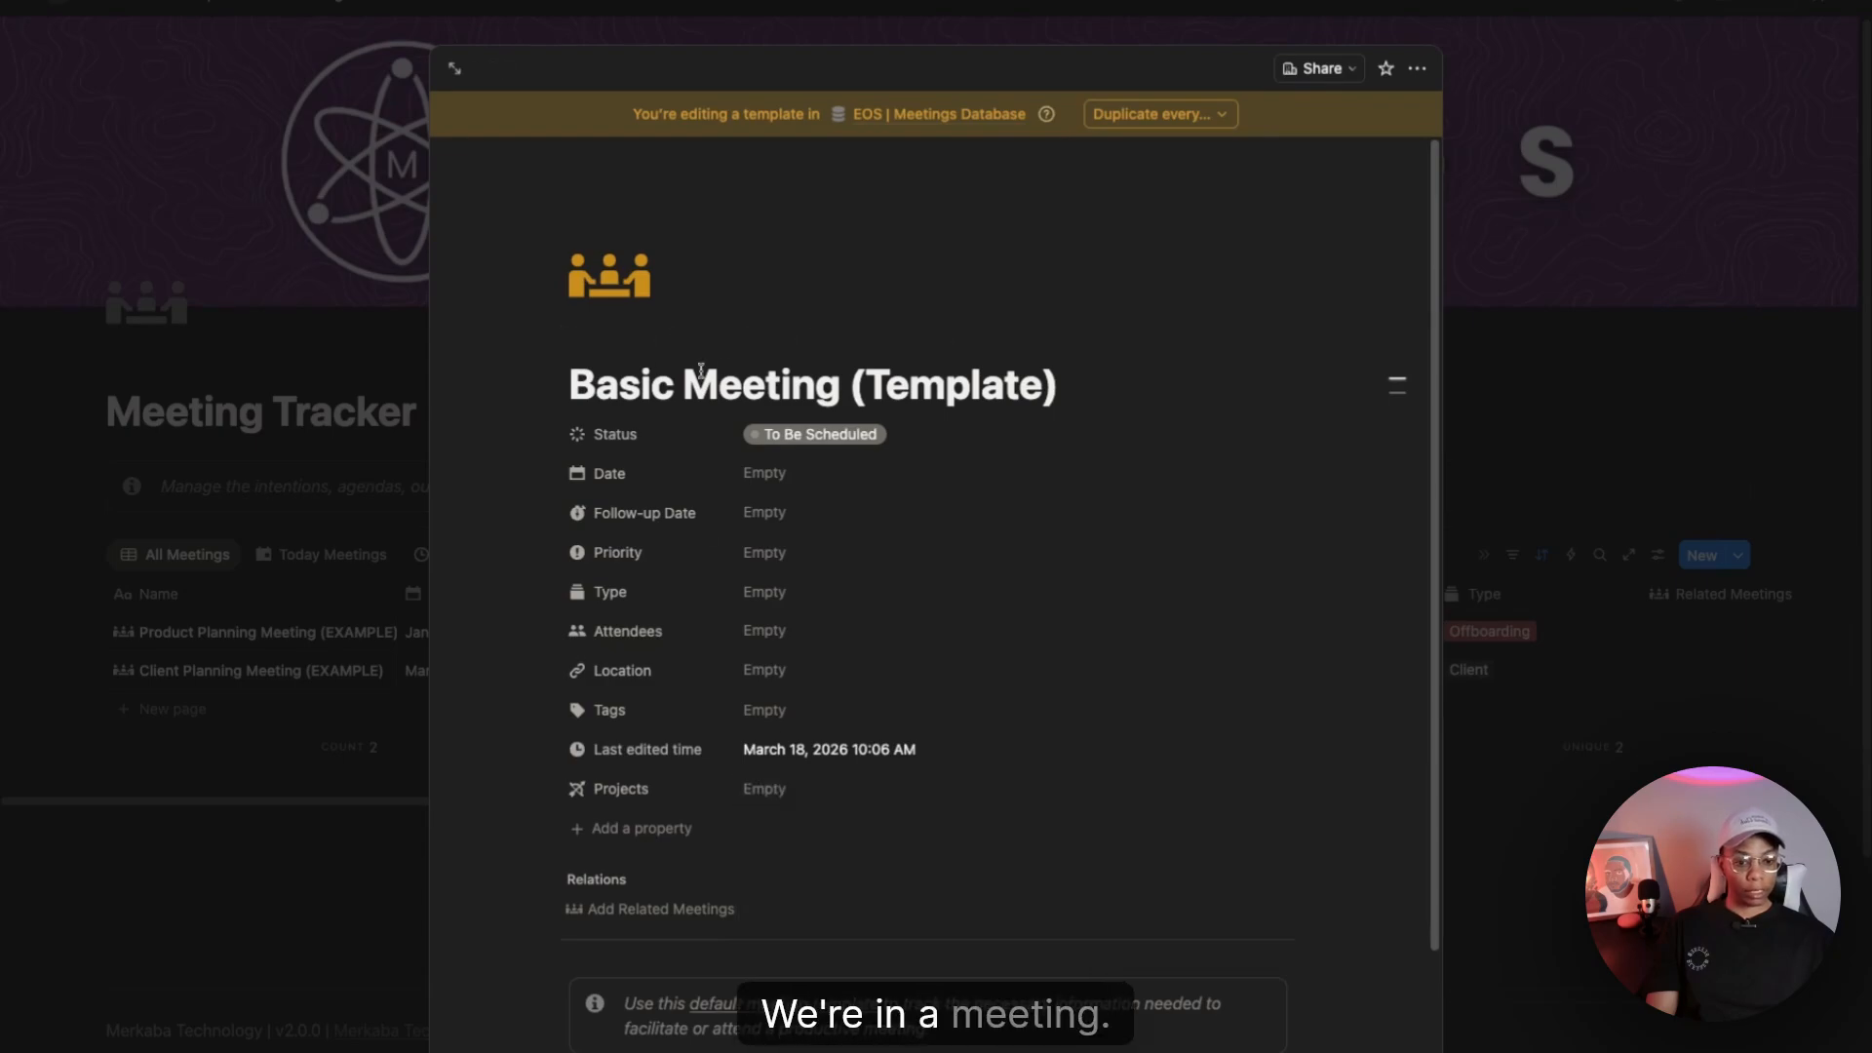
pyautogui.click(794, 792)
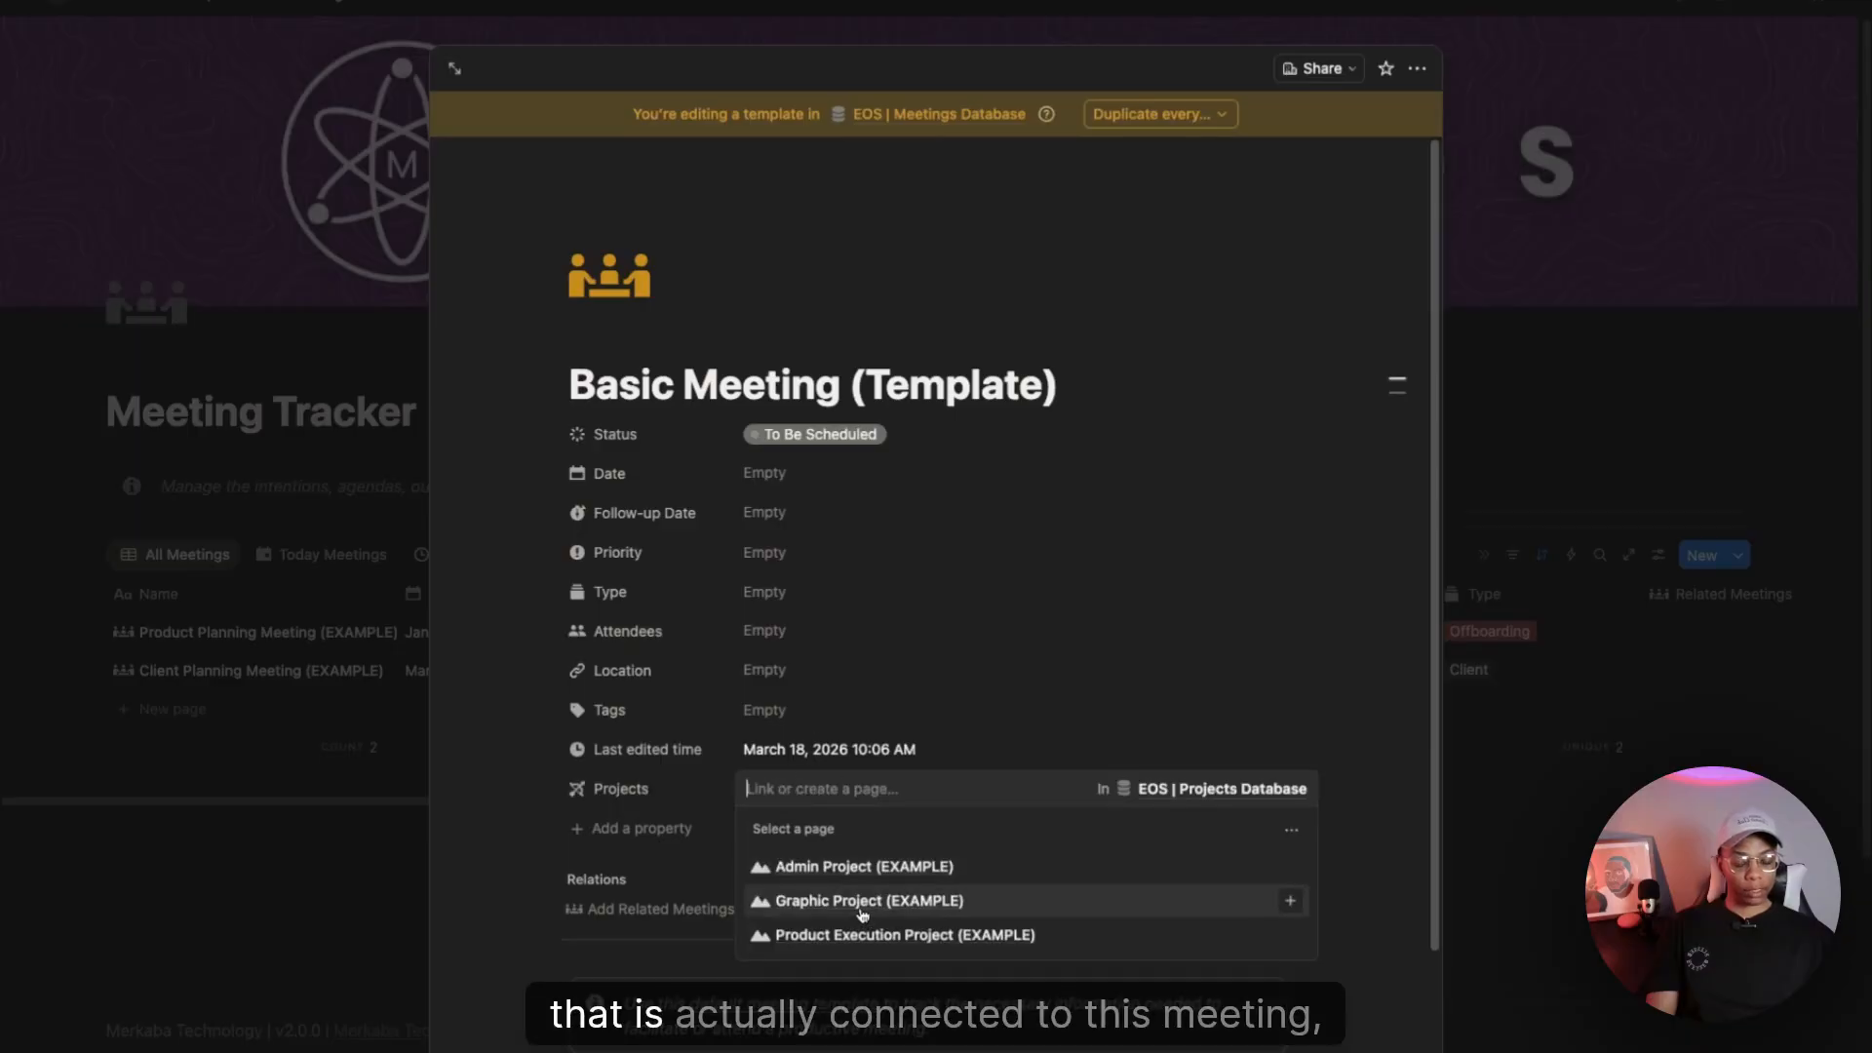
pyautogui.click(914, 867)
pyautogui.click(817, 635)
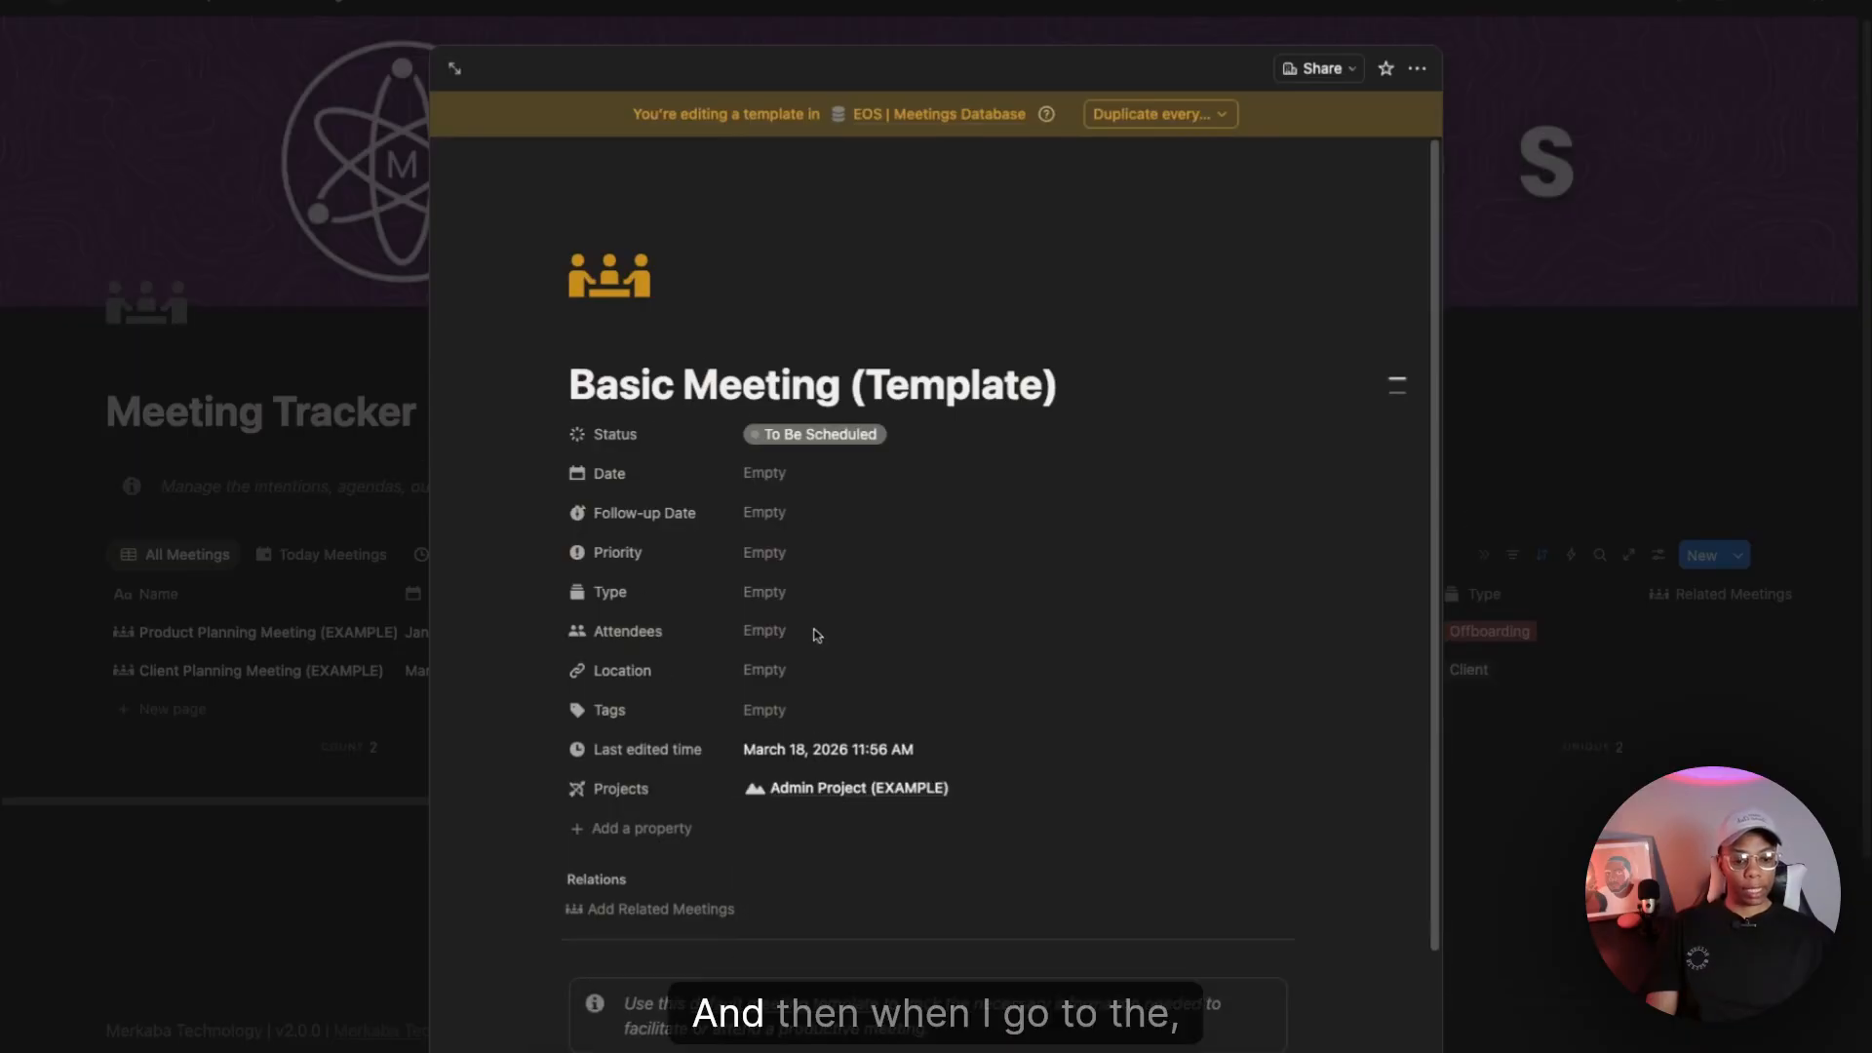
# Step: Open the linked Admin Project (EXAMPLE) page and examine its related meetings and other relations
pyautogui.click(806, 790)
pyautogui.scroll(-4, 777, 464)
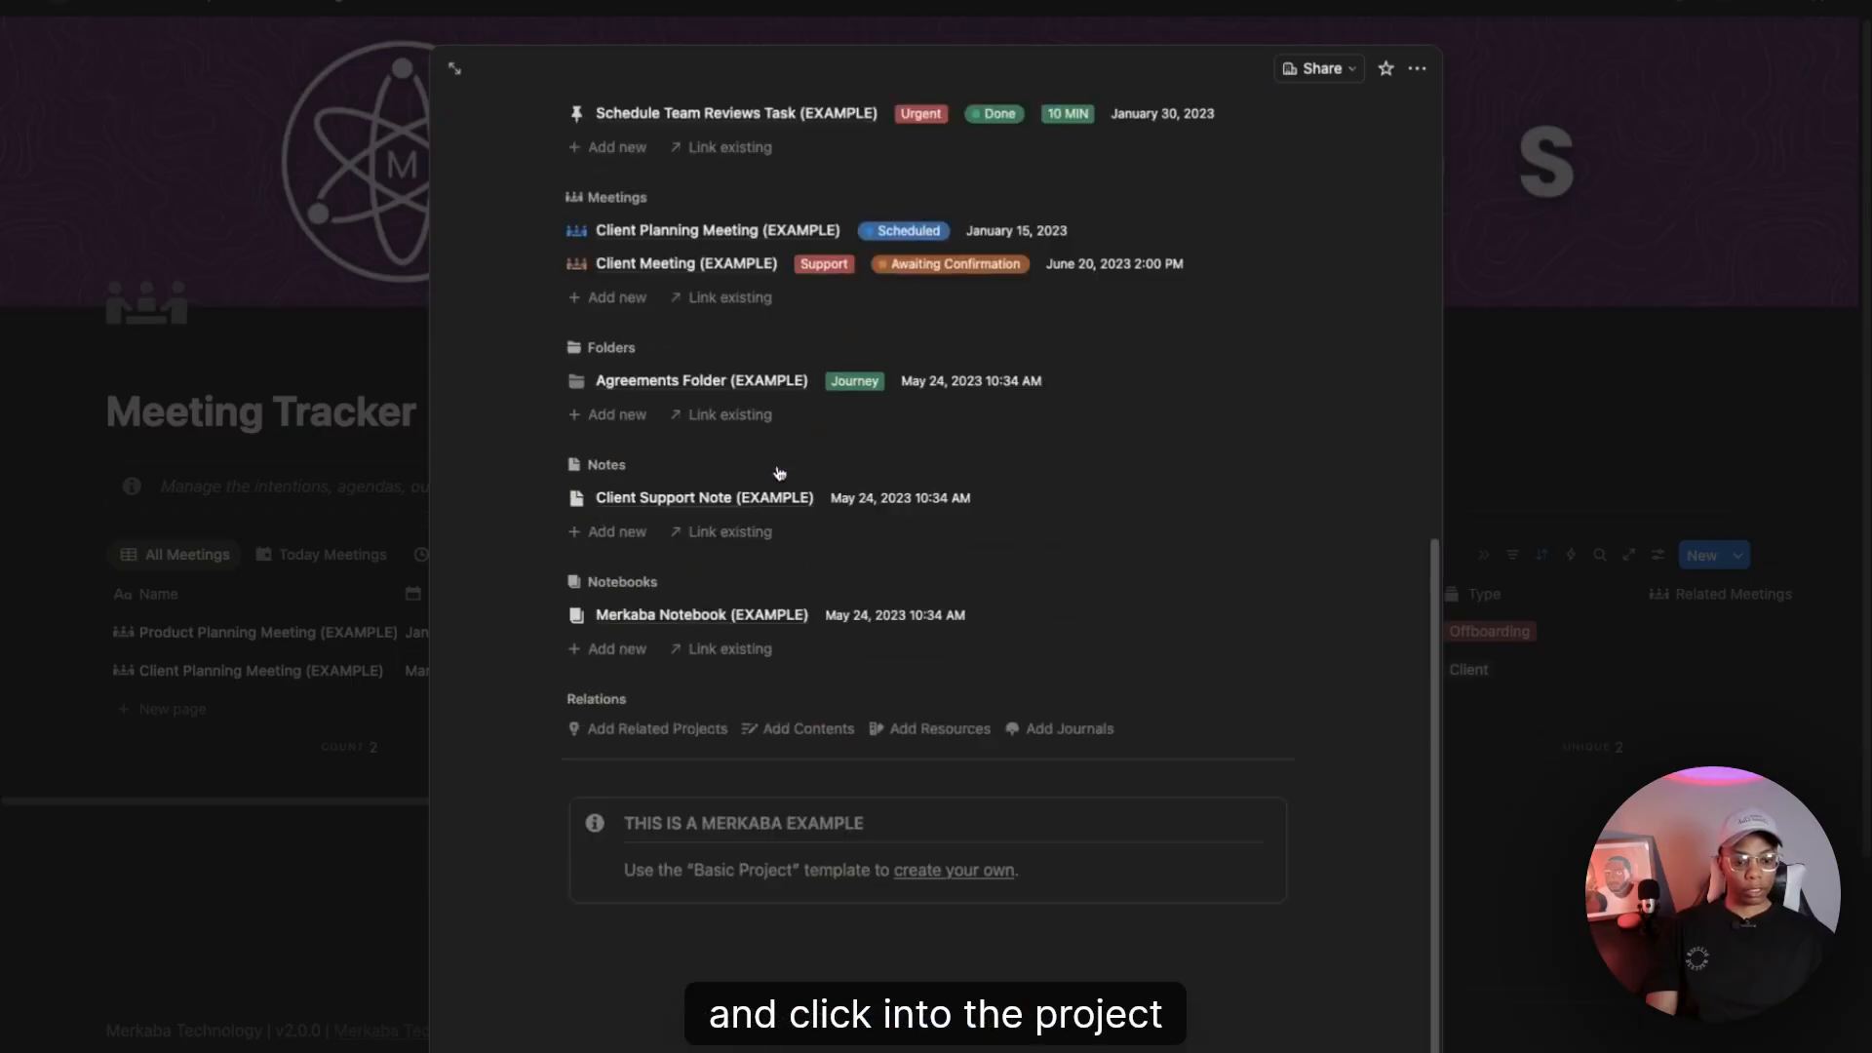
pyautogui.scroll(-5, 777, 464)
pyautogui.scroll(2, 625, 355)
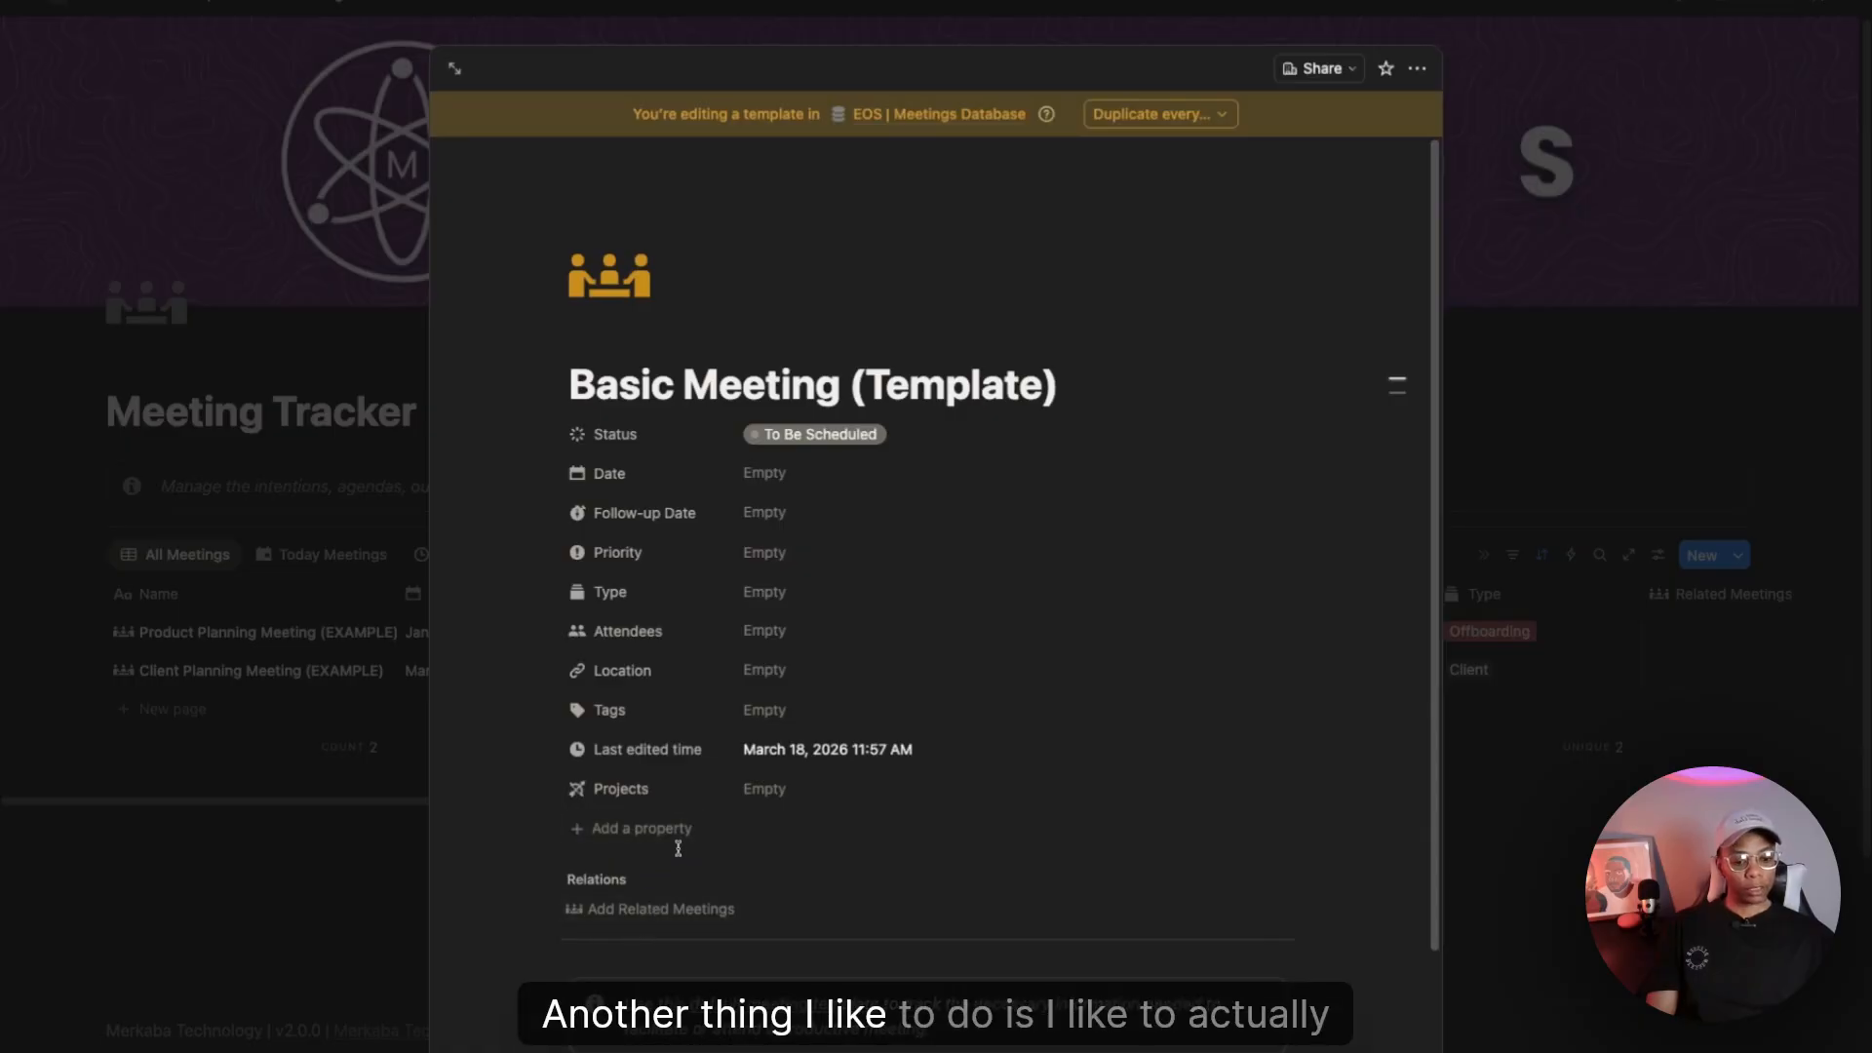
# Step: Open the layout editor for the meeting template and select its Relations group
pyautogui.click(621, 792)
pyautogui.click(661, 964)
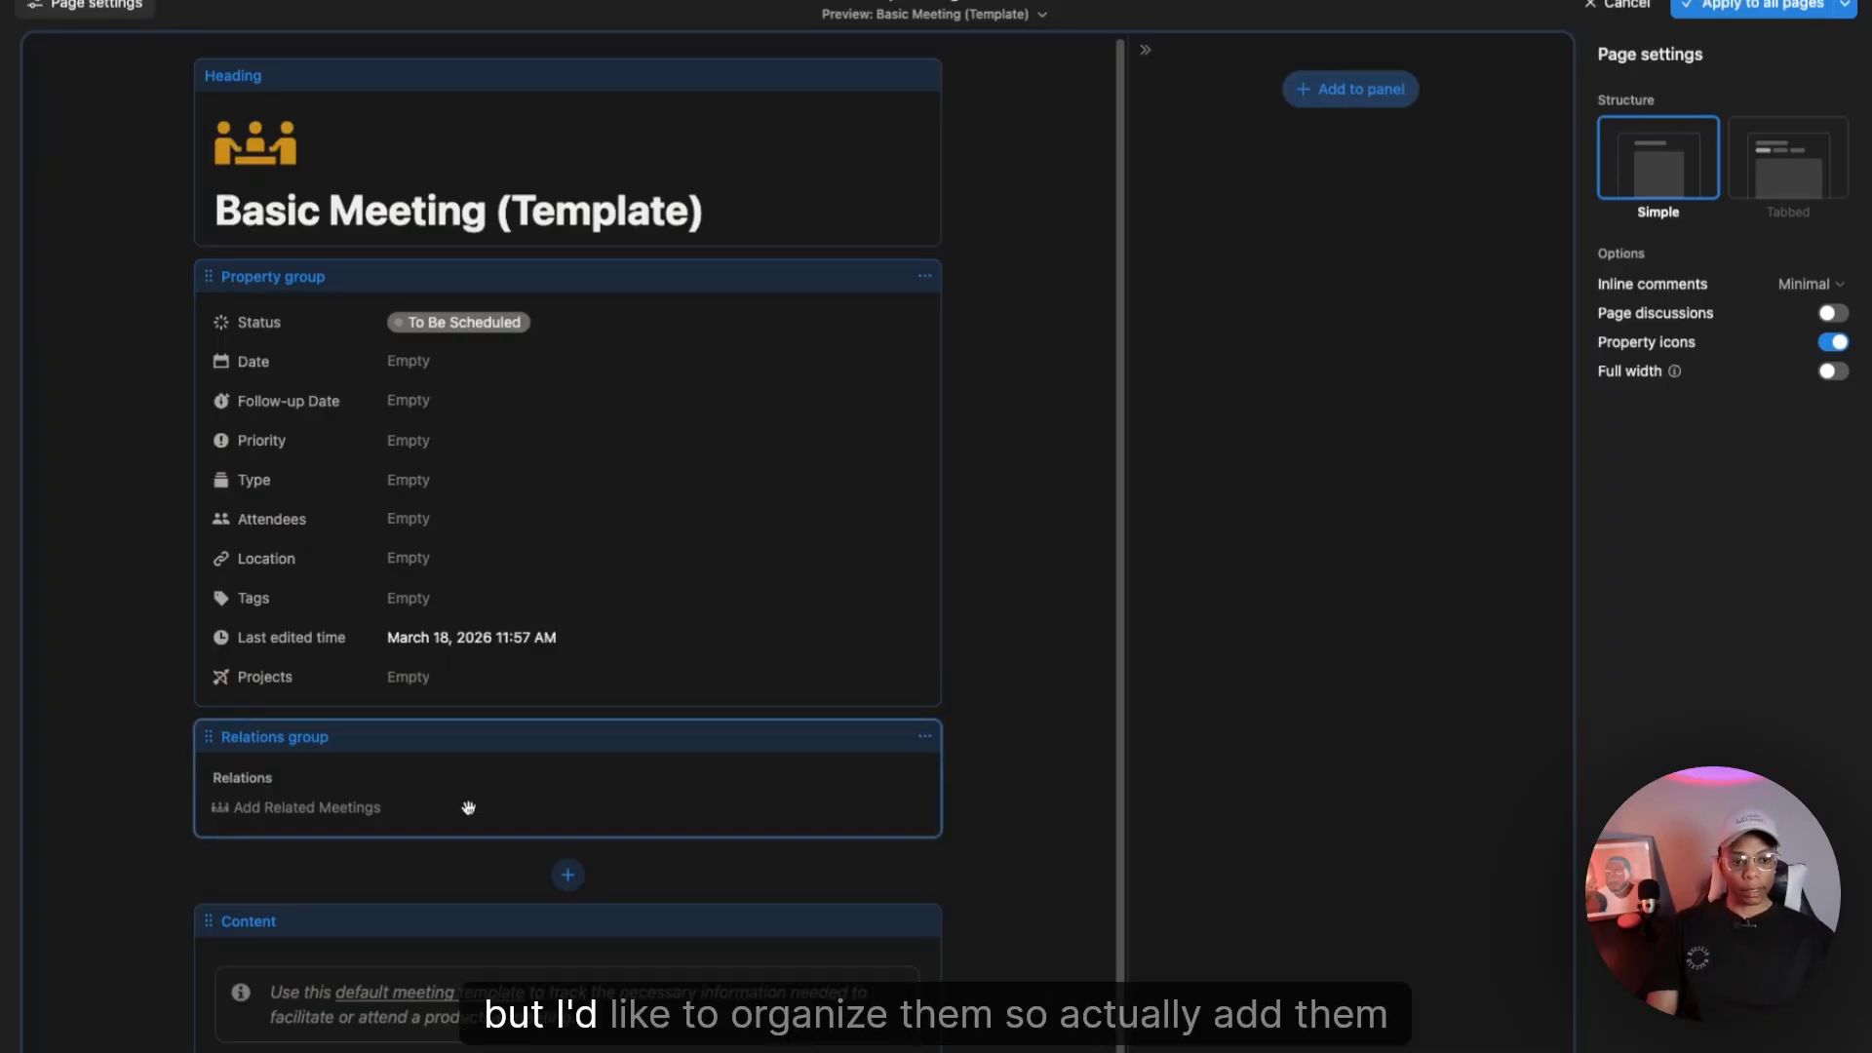
pyautogui.click(467, 807)
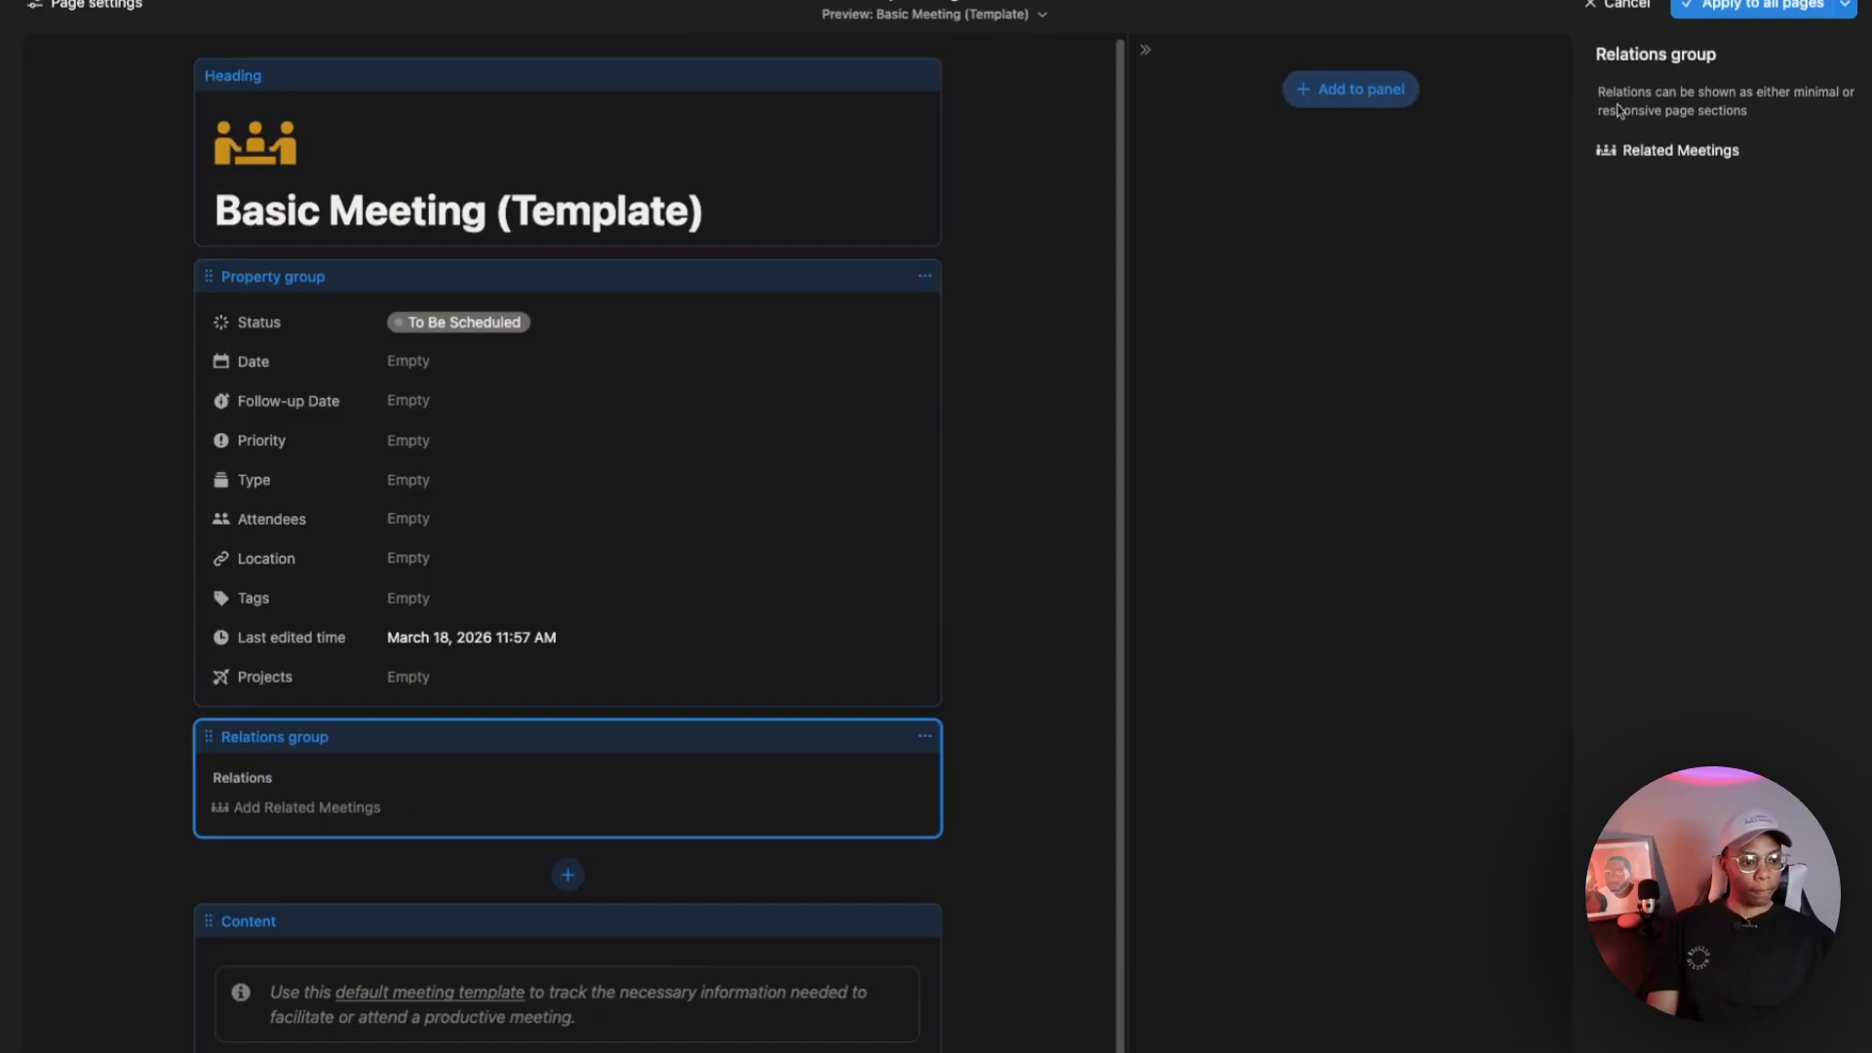
# Step: Take the Projects property out of the Property group by adding it to the layout as its own section
pyautogui.click(627, 464)
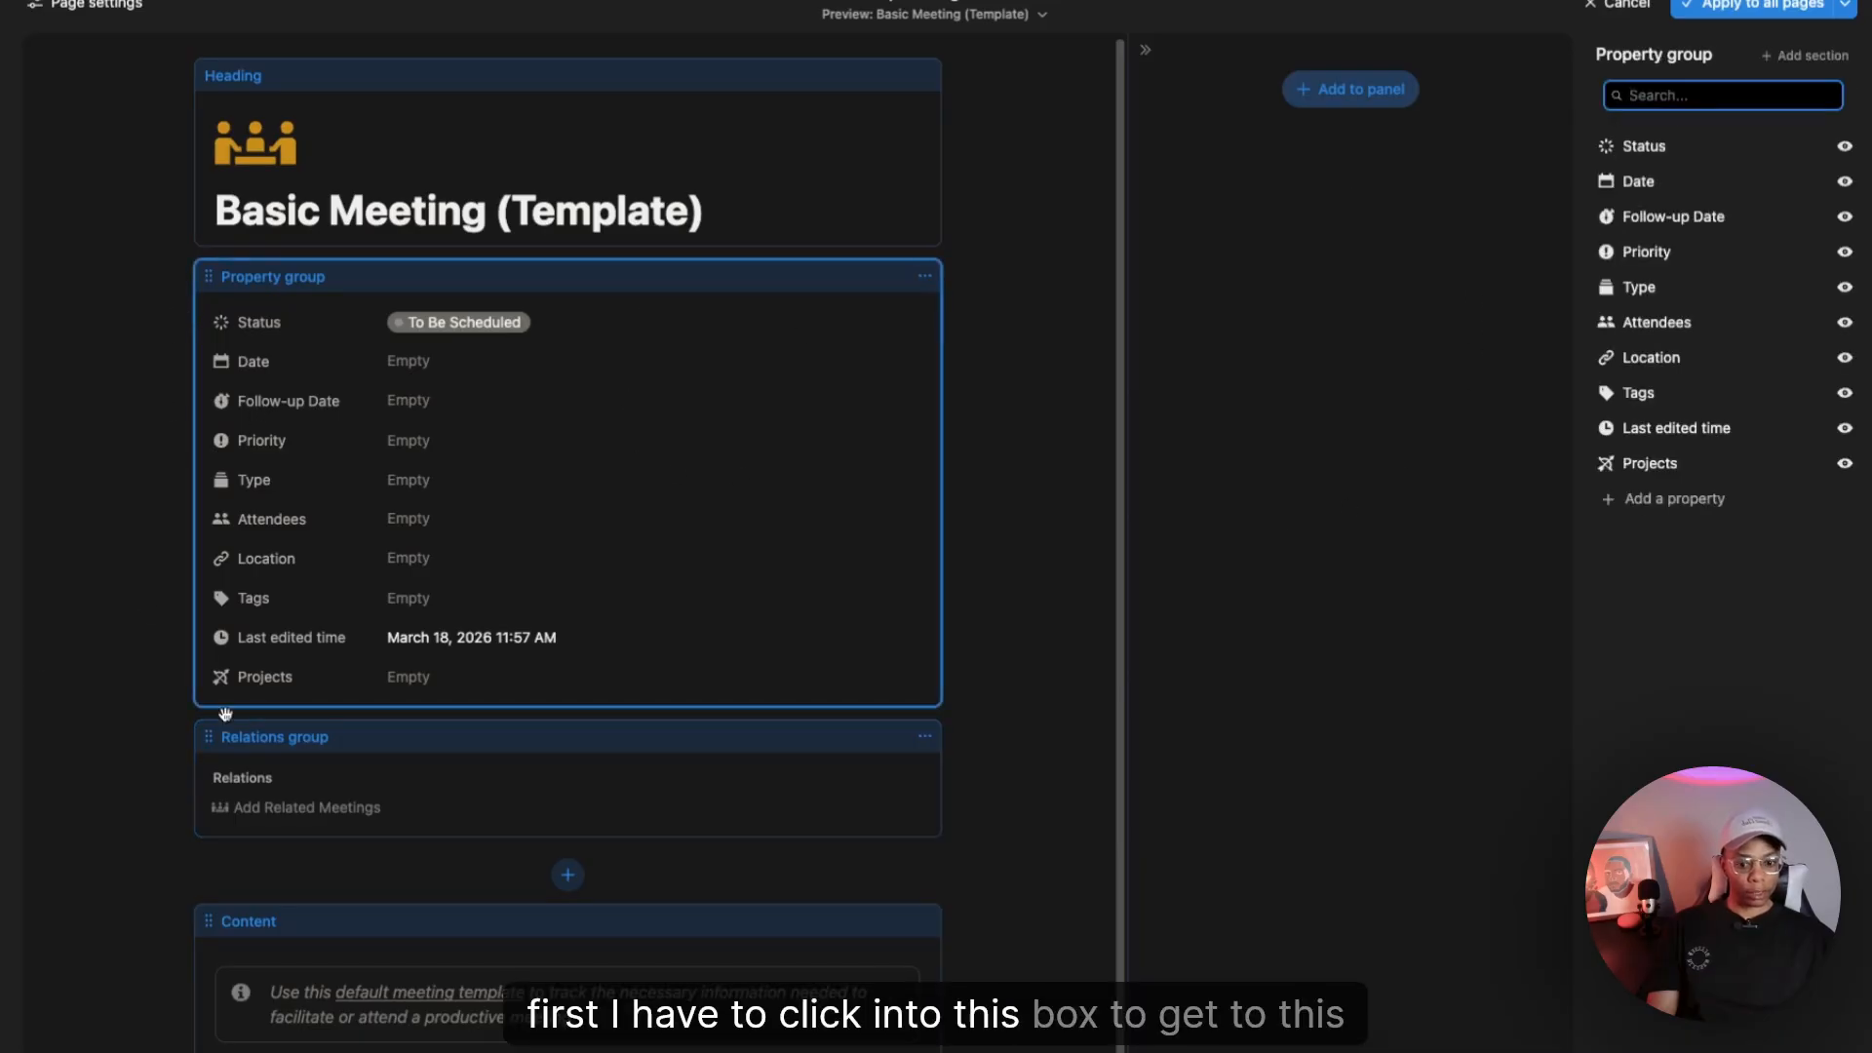
pyautogui.click(1691, 475)
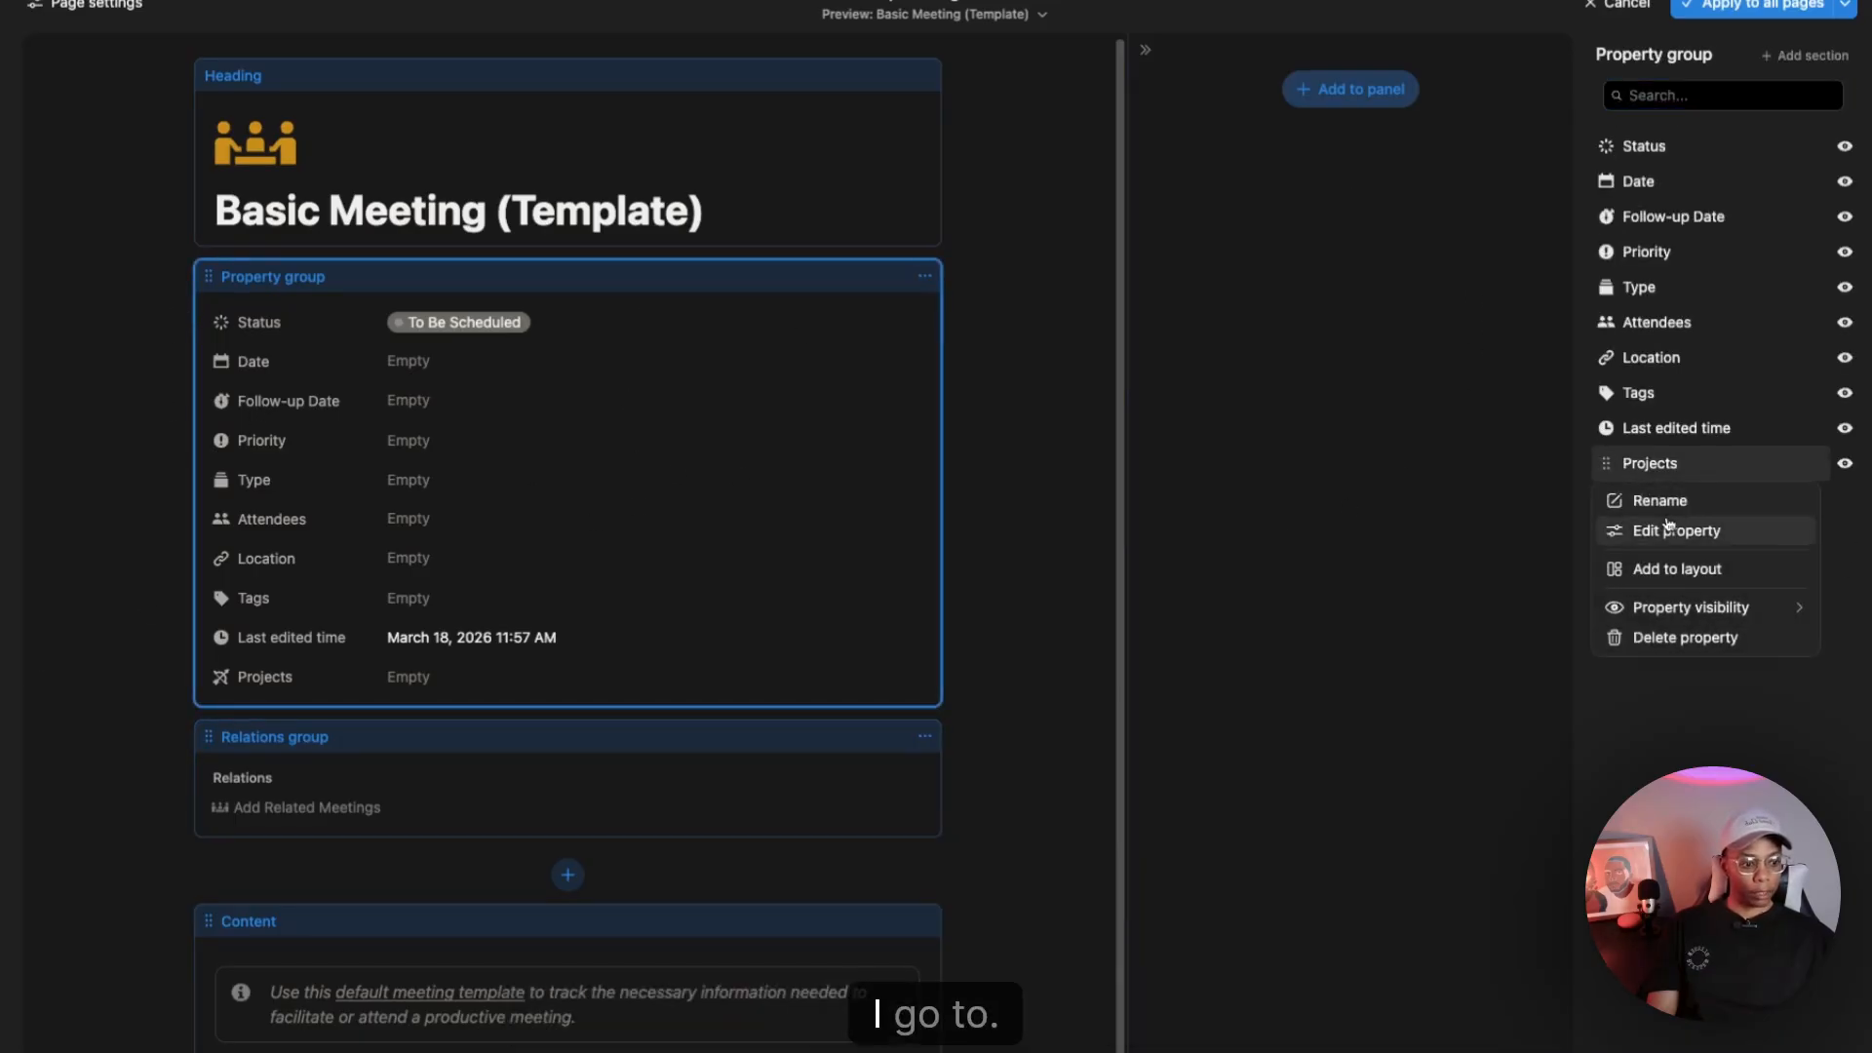
pyautogui.moveTo(1669, 605)
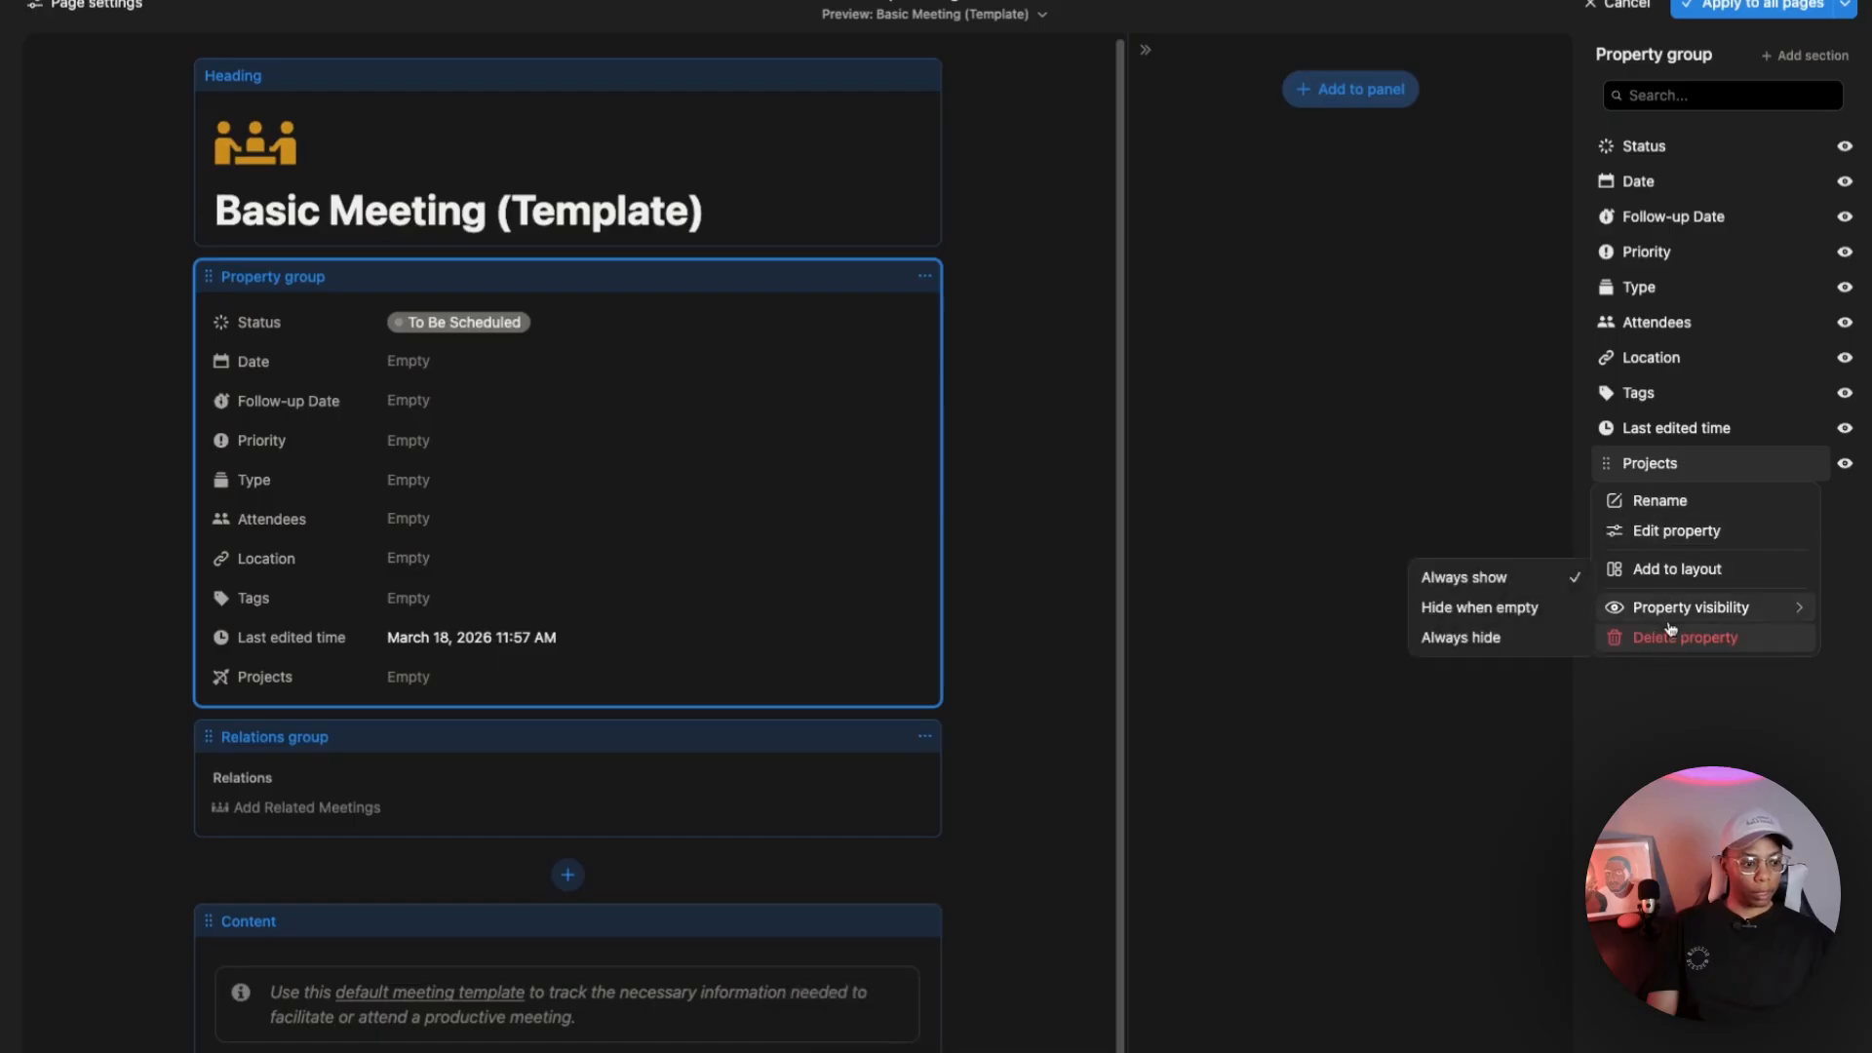
pyautogui.click(1670, 570)
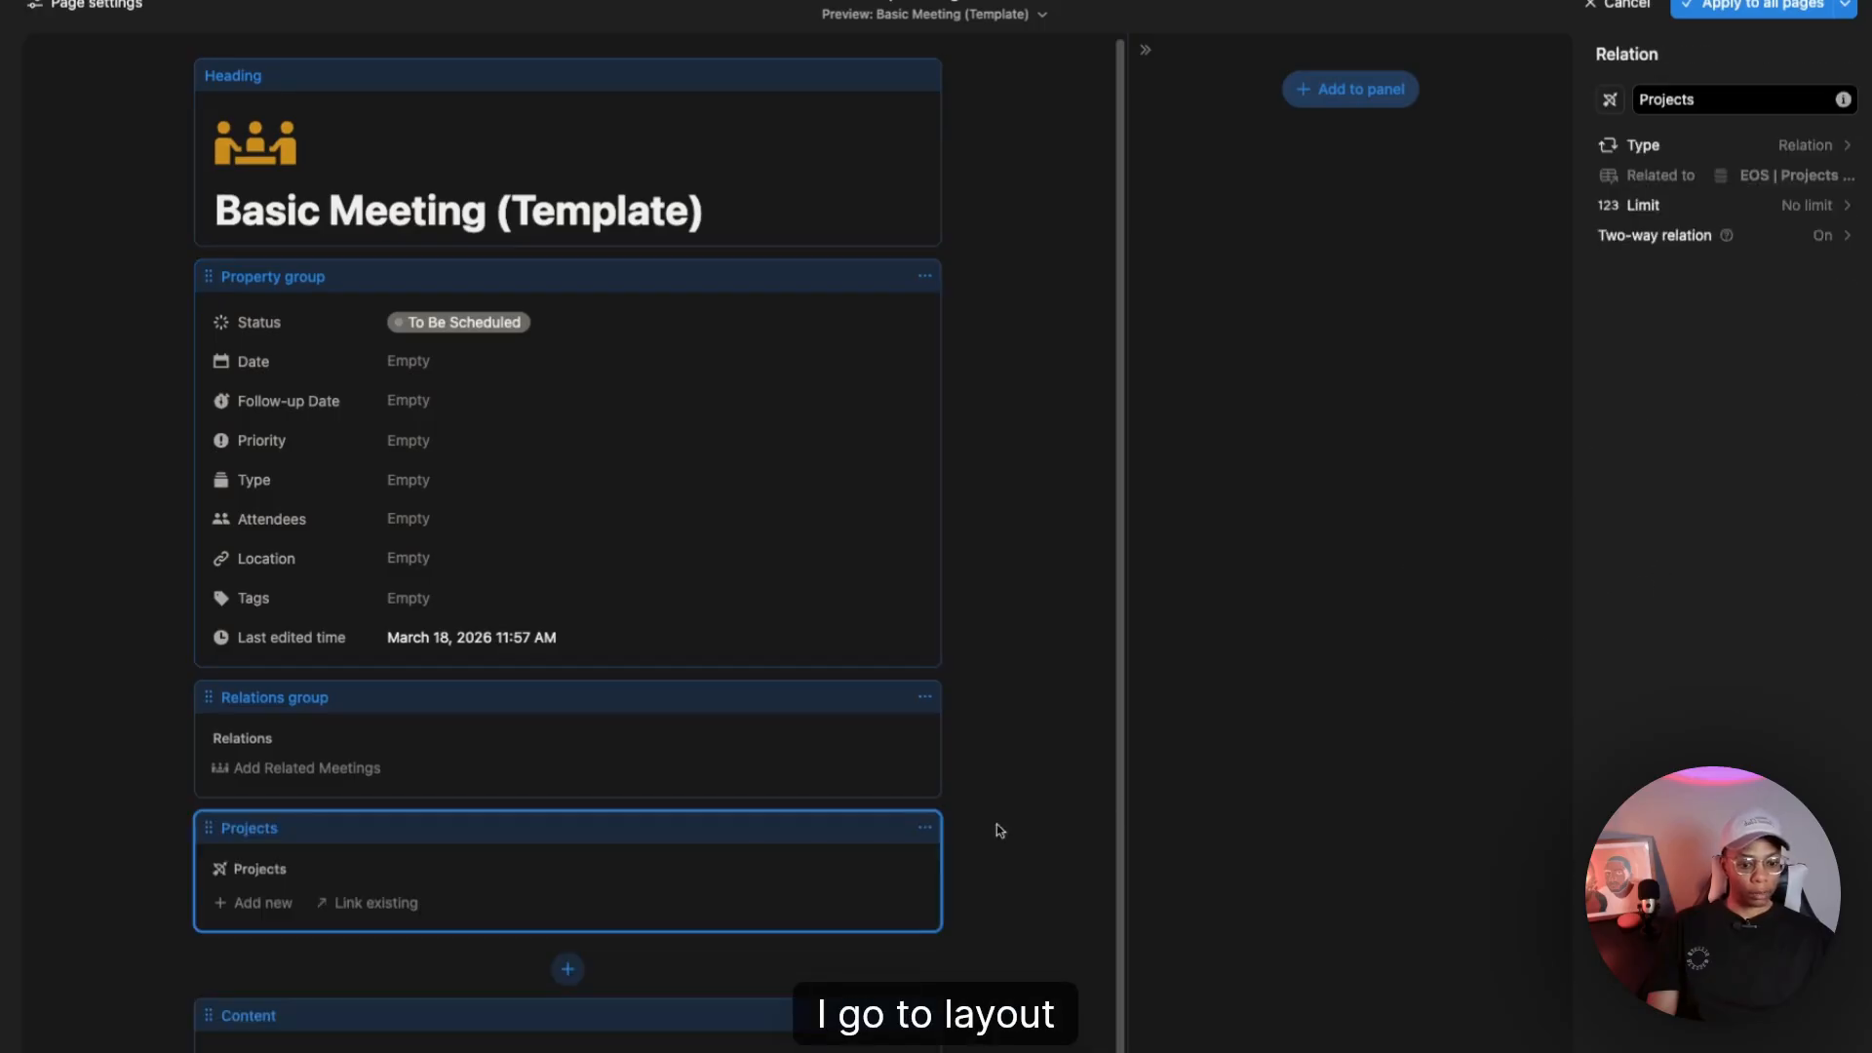
# Step: Move the Projects section into the Relations group of the page layout
pyautogui.click(926, 829)
pyautogui.moveTo(817, 951)
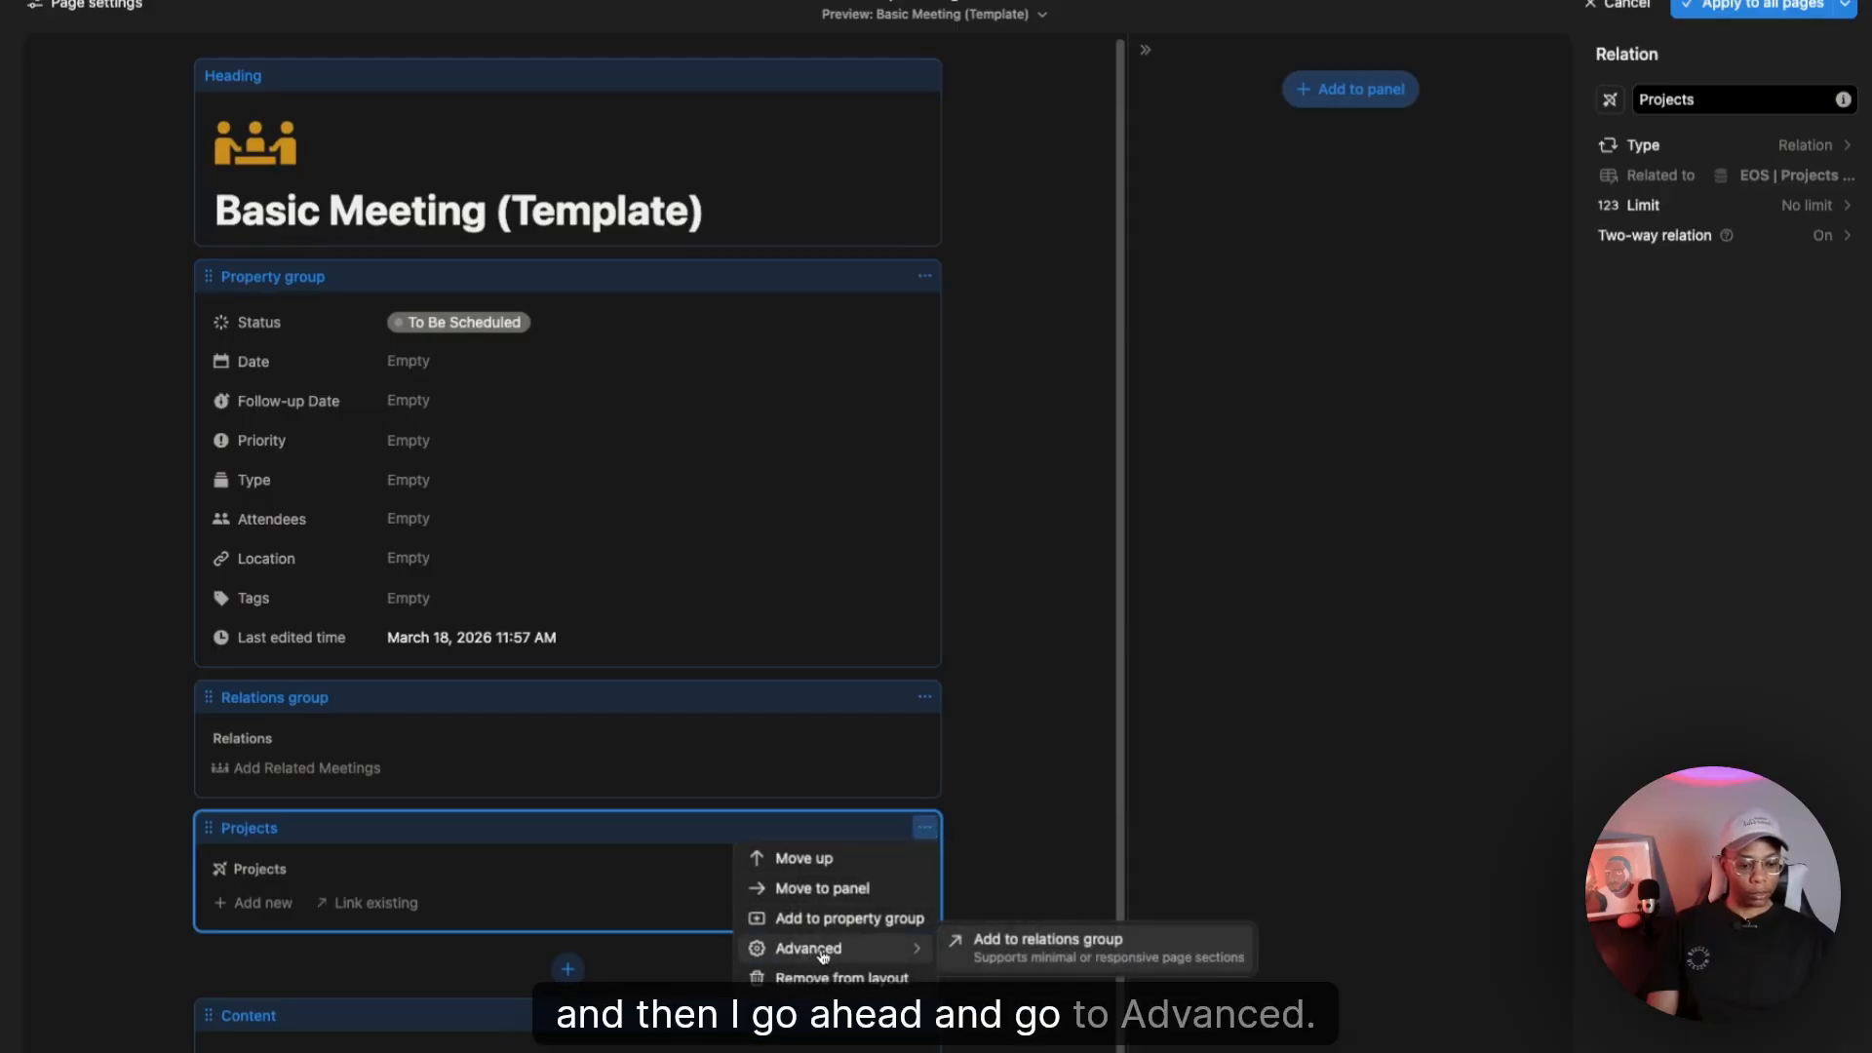
pyautogui.click(1043, 937)
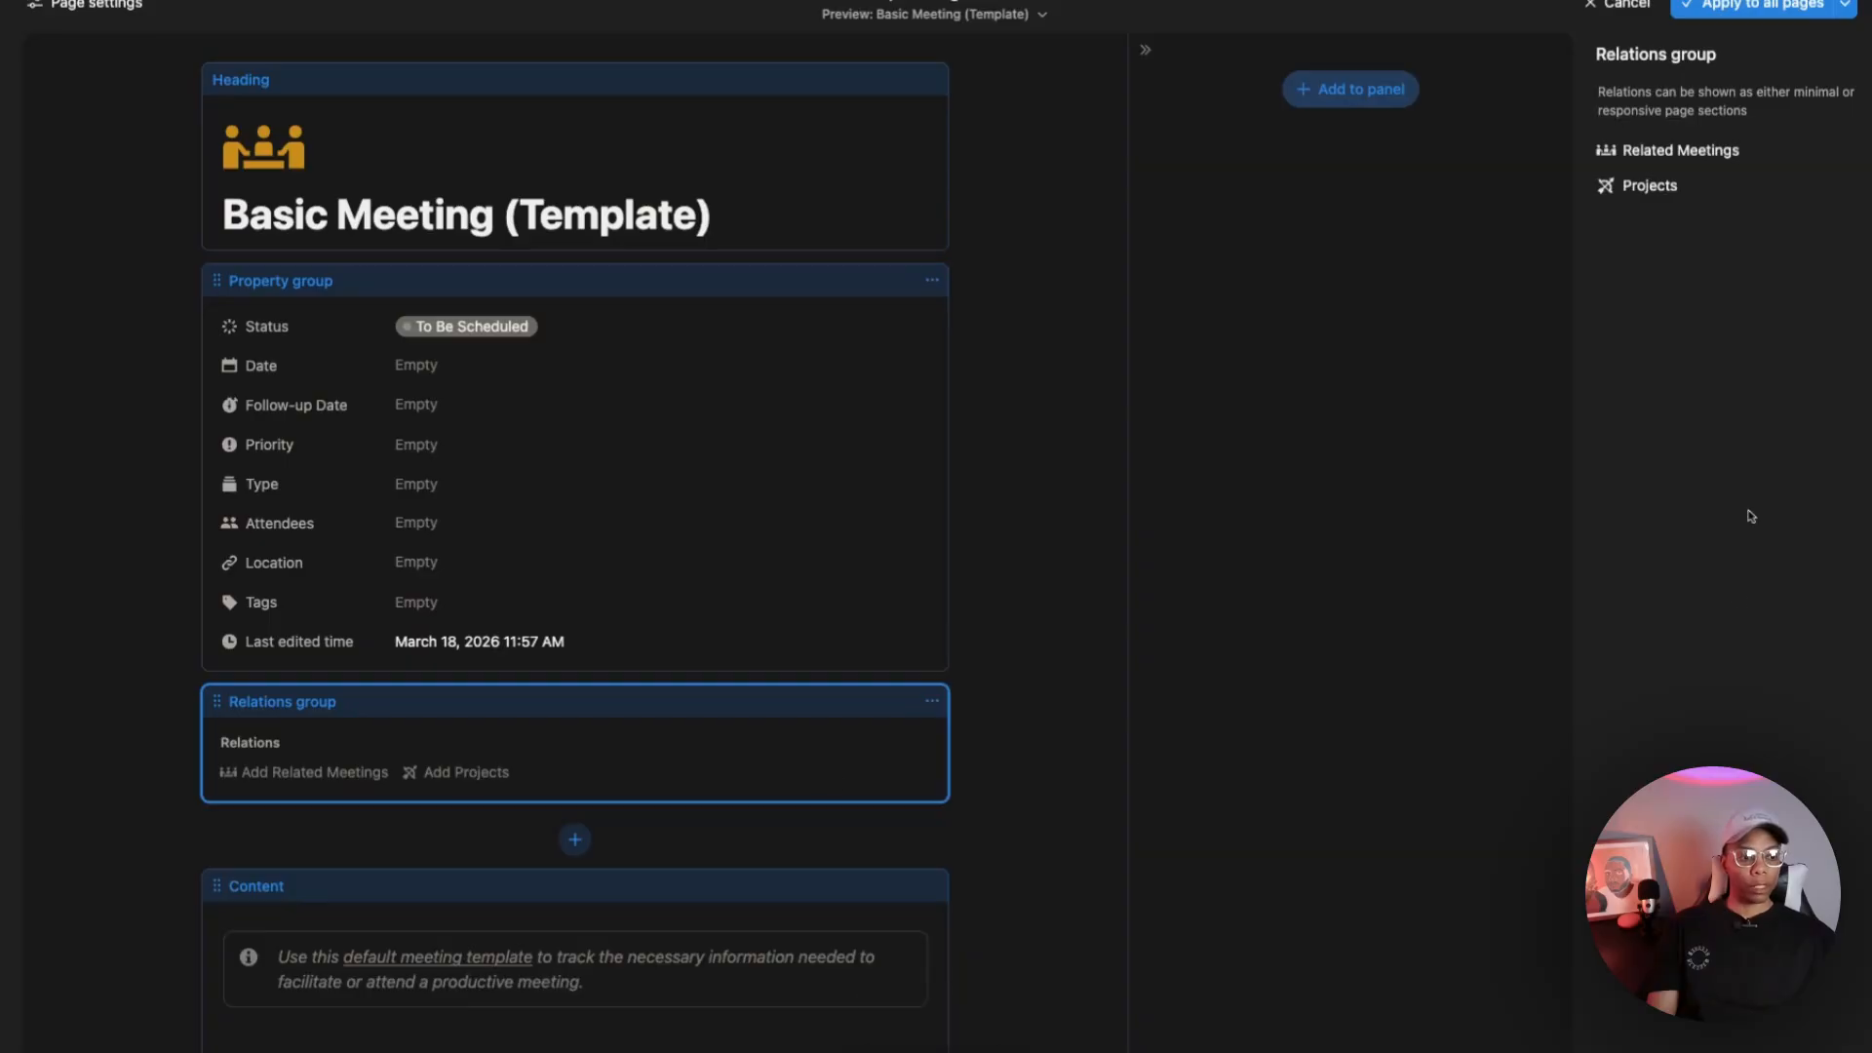
# Step: Apply the edited layout to all pages and reopen the Basic Meeting (Template) from the meetings database for editing
pyautogui.moveTo(1653, 188); pyautogui.dragTo(1653, 188)
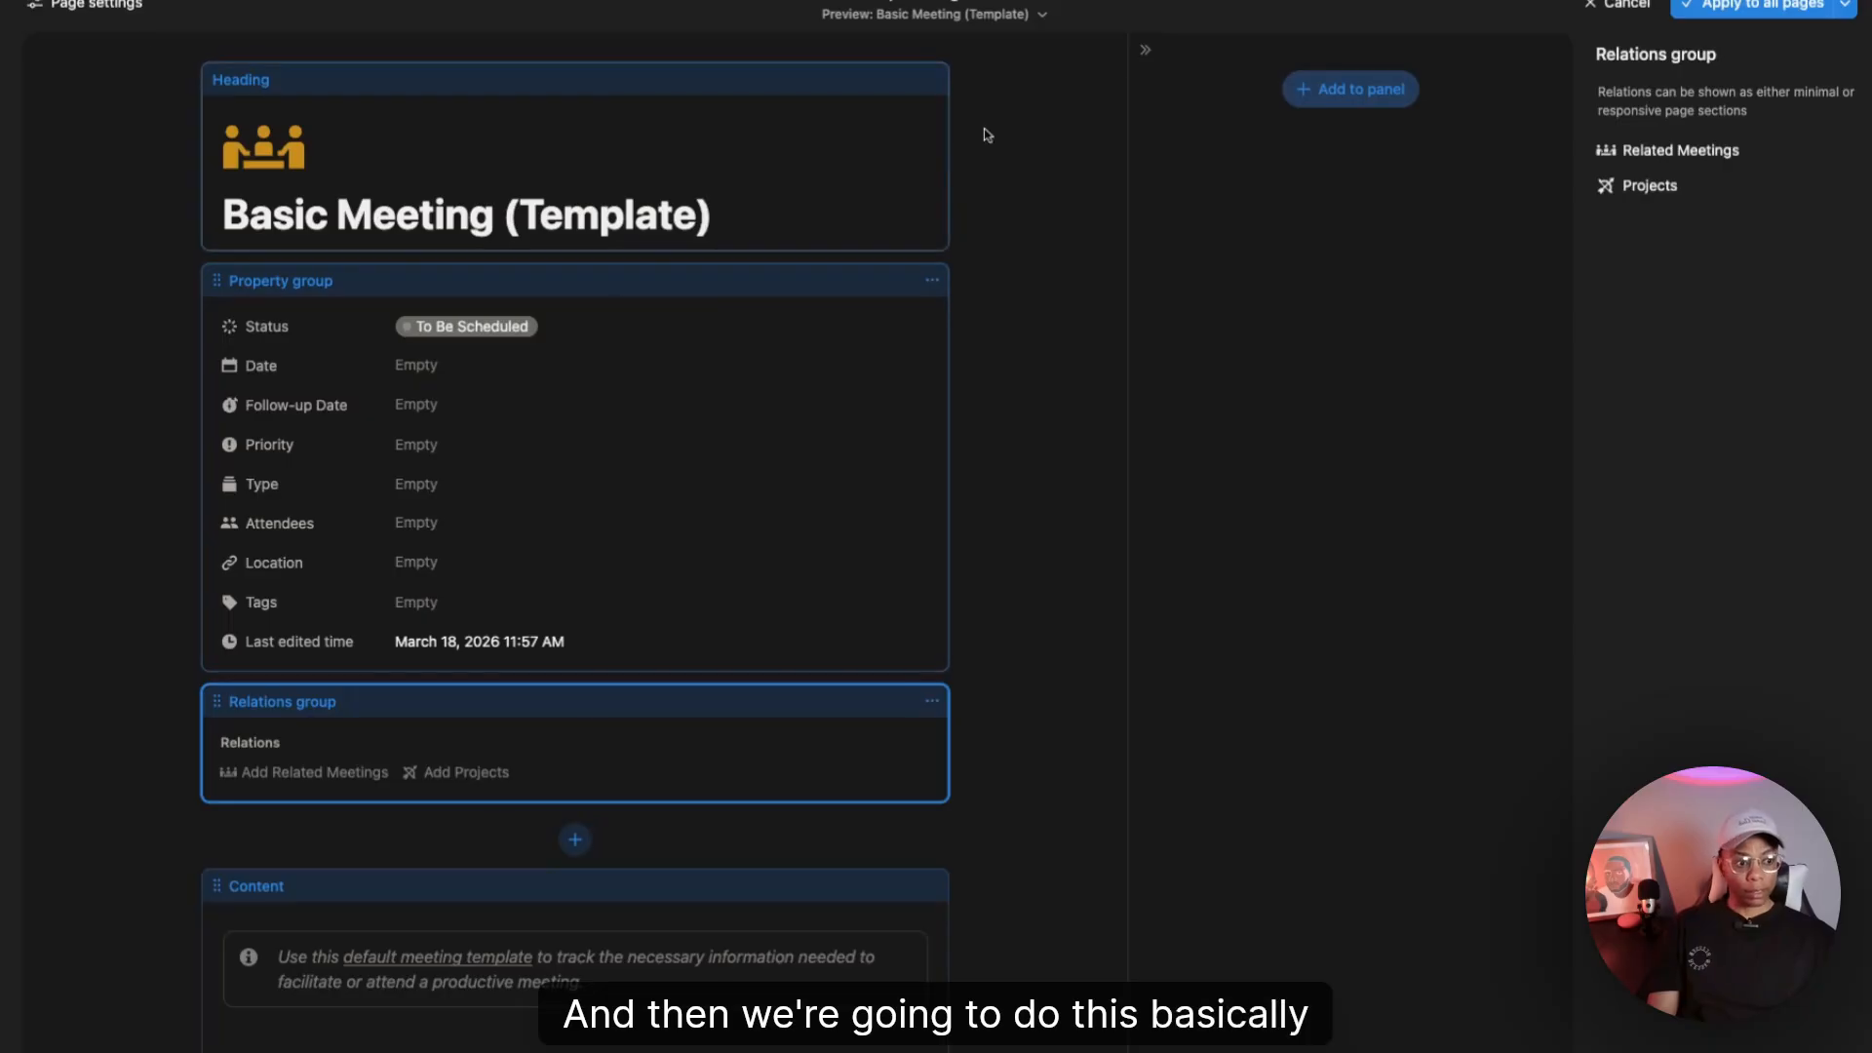
pyautogui.click(1736, 4)
pyautogui.click(243, 550)
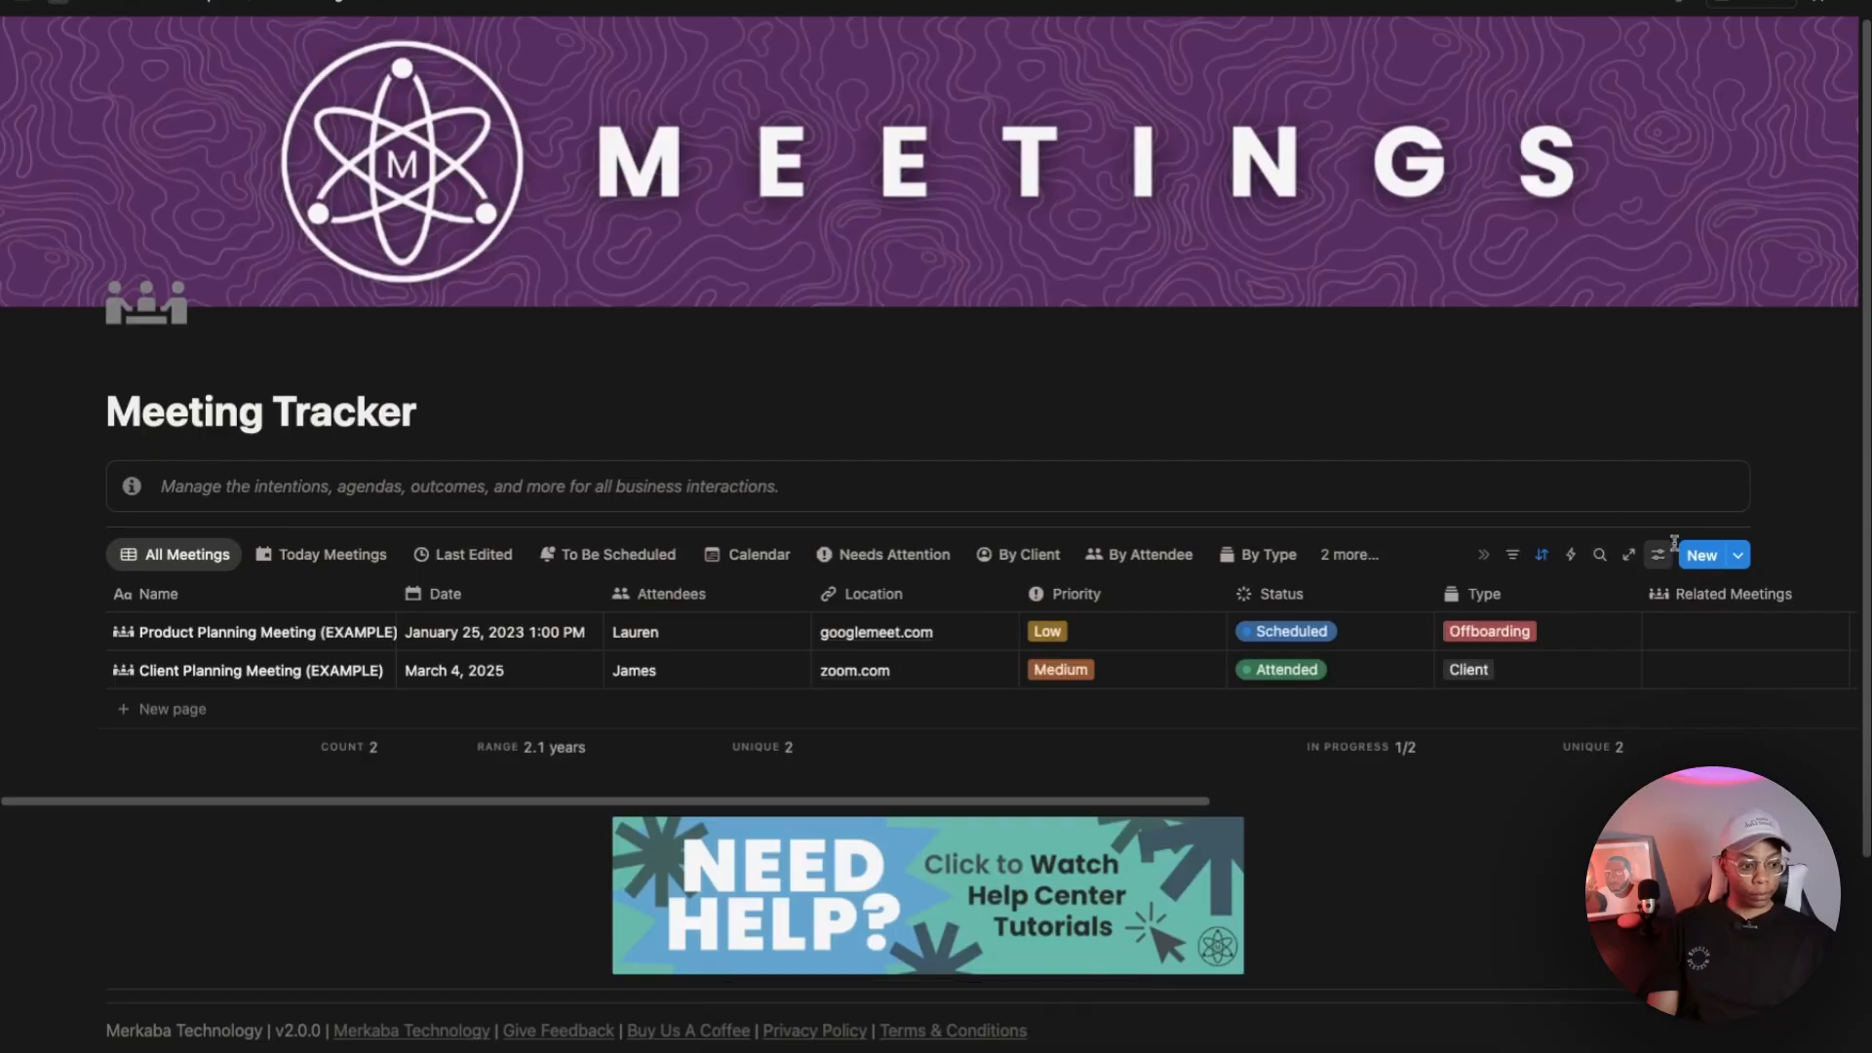
pyautogui.click(1738, 555)
pyautogui.click(1840, 627)
pyautogui.click(1668, 697)
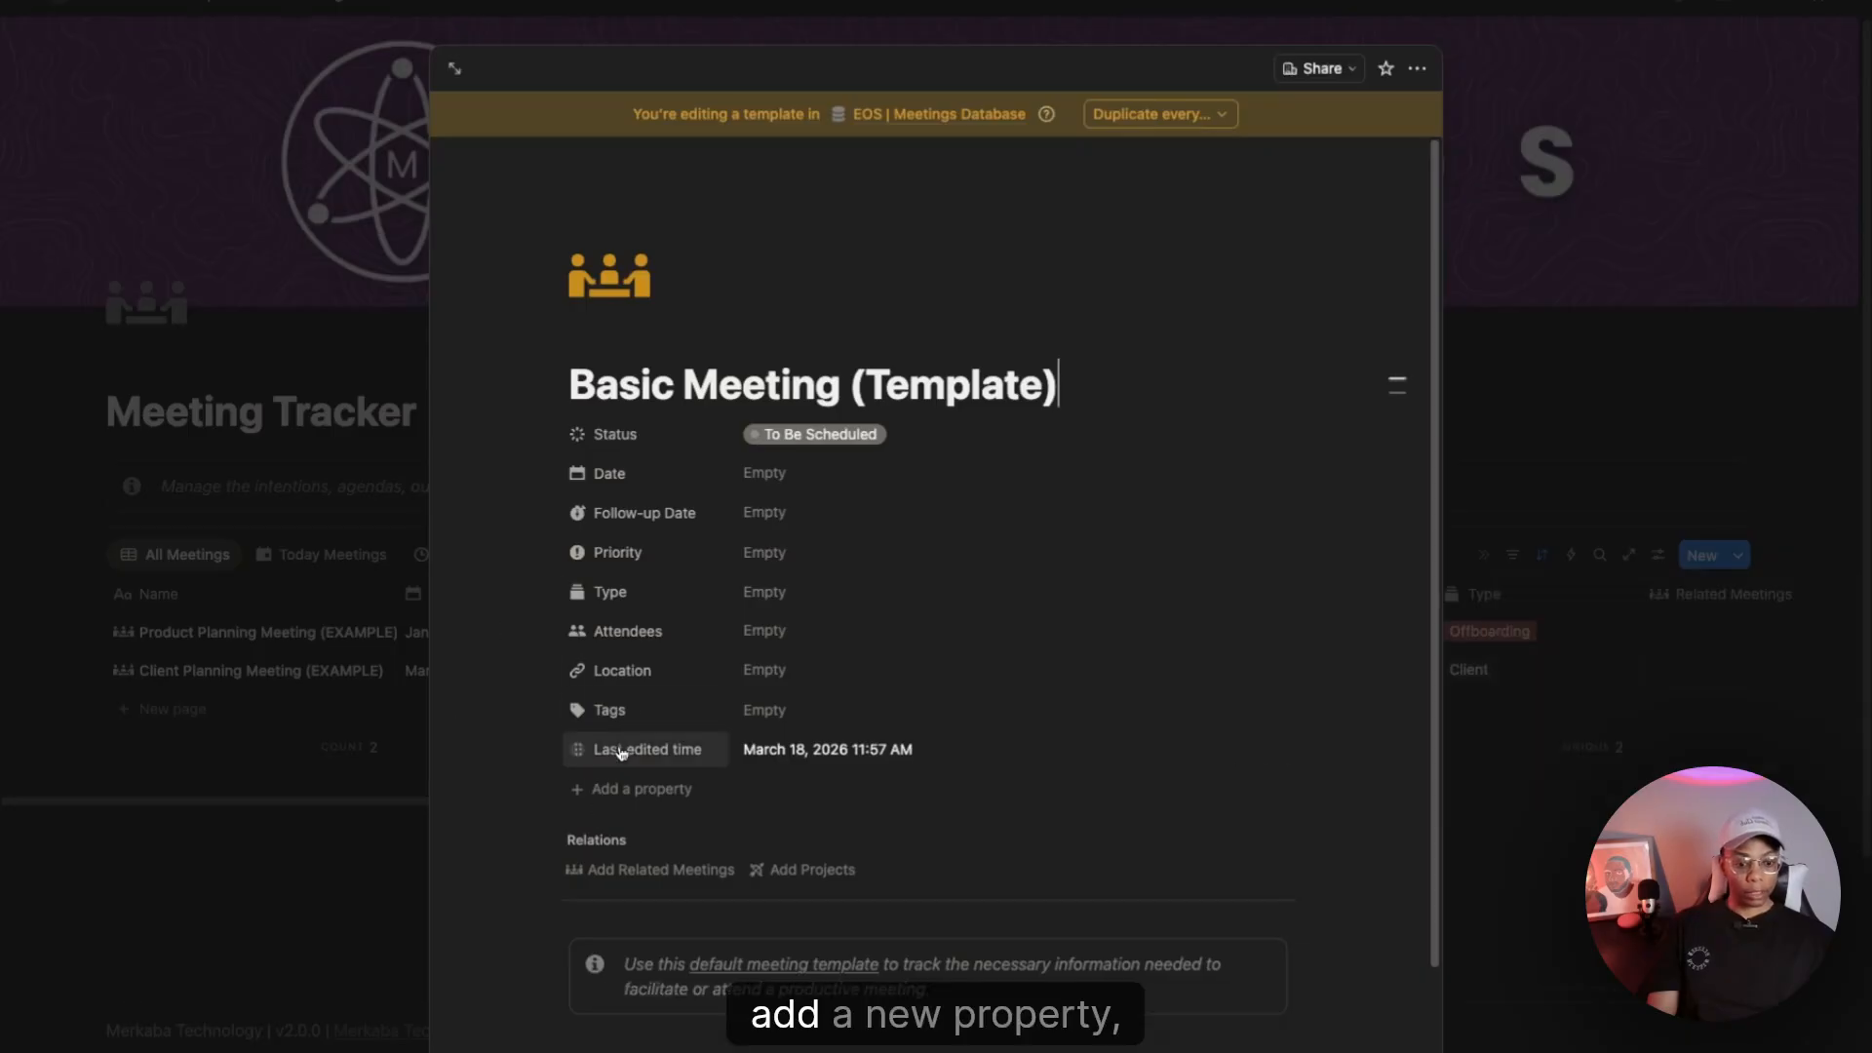
# Step: Add a relation property to the meeting template and link it to the GTS | Task Database
pyautogui.click(615, 789)
pyautogui.write('relation')
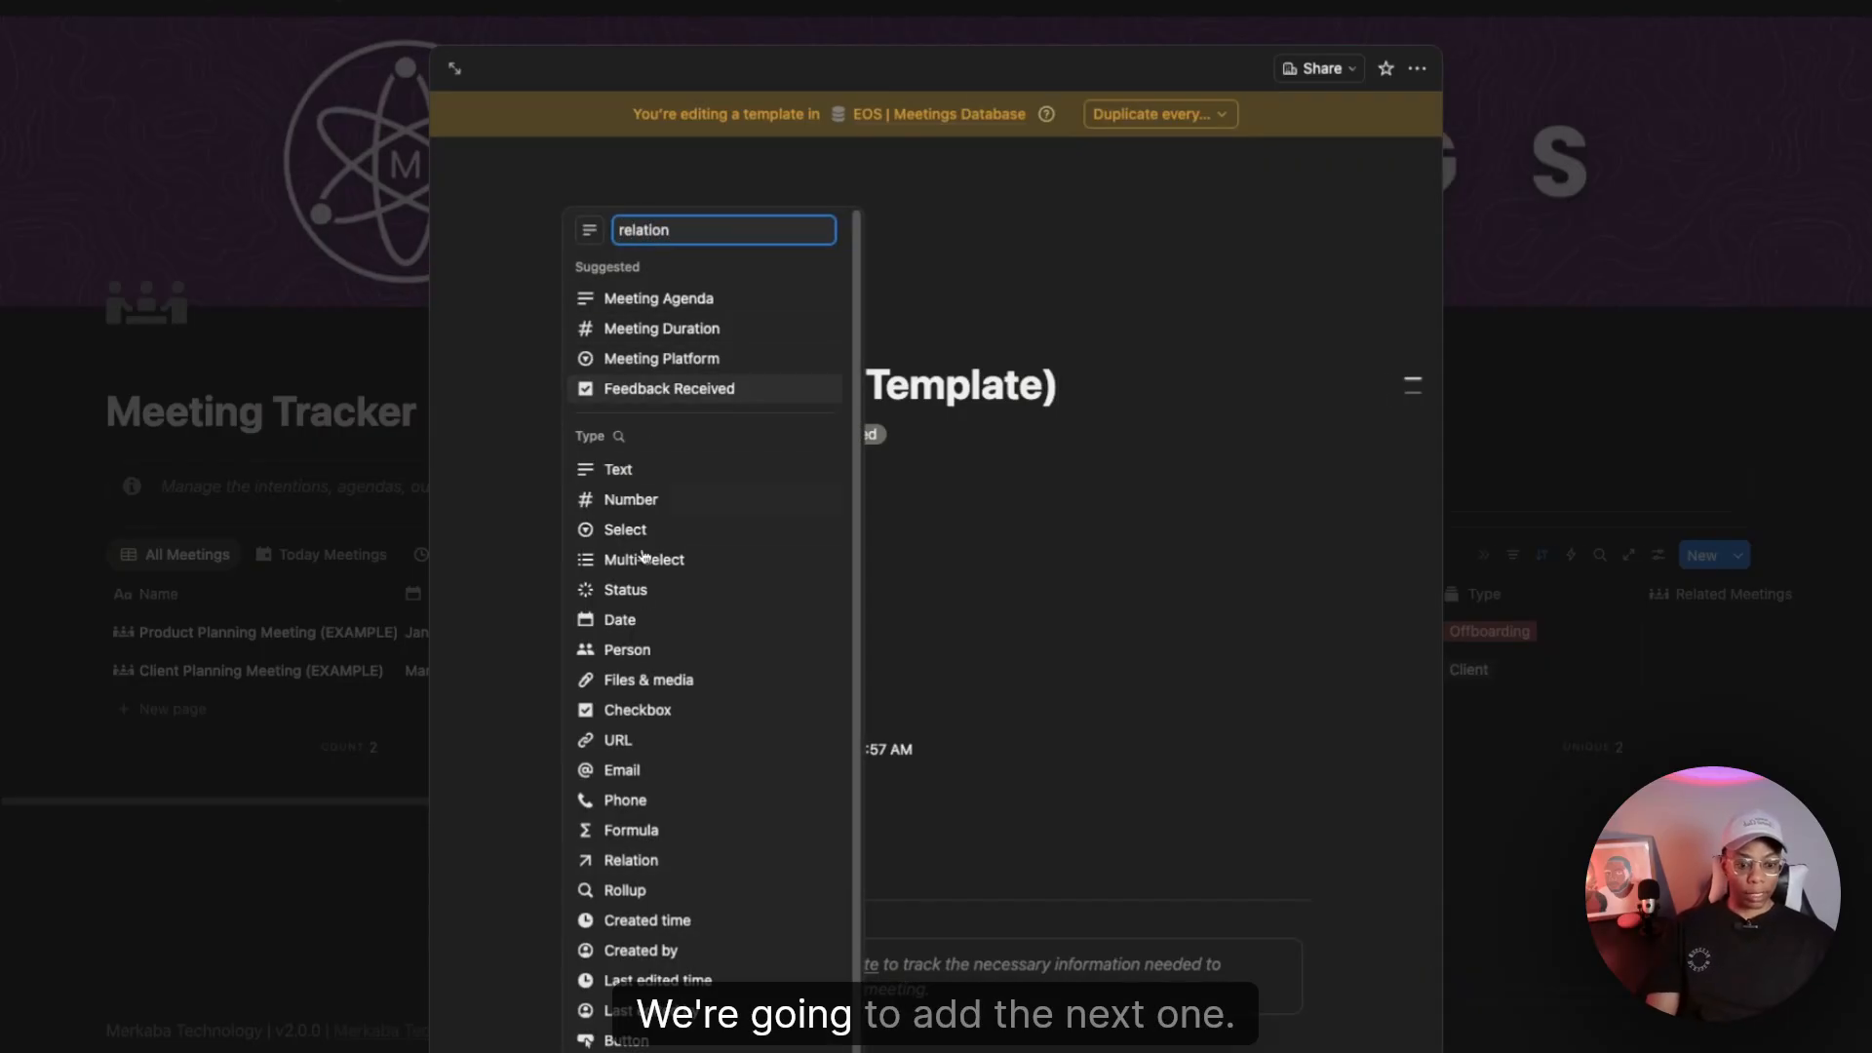
pyautogui.click(639, 861)
pyautogui.write('task')
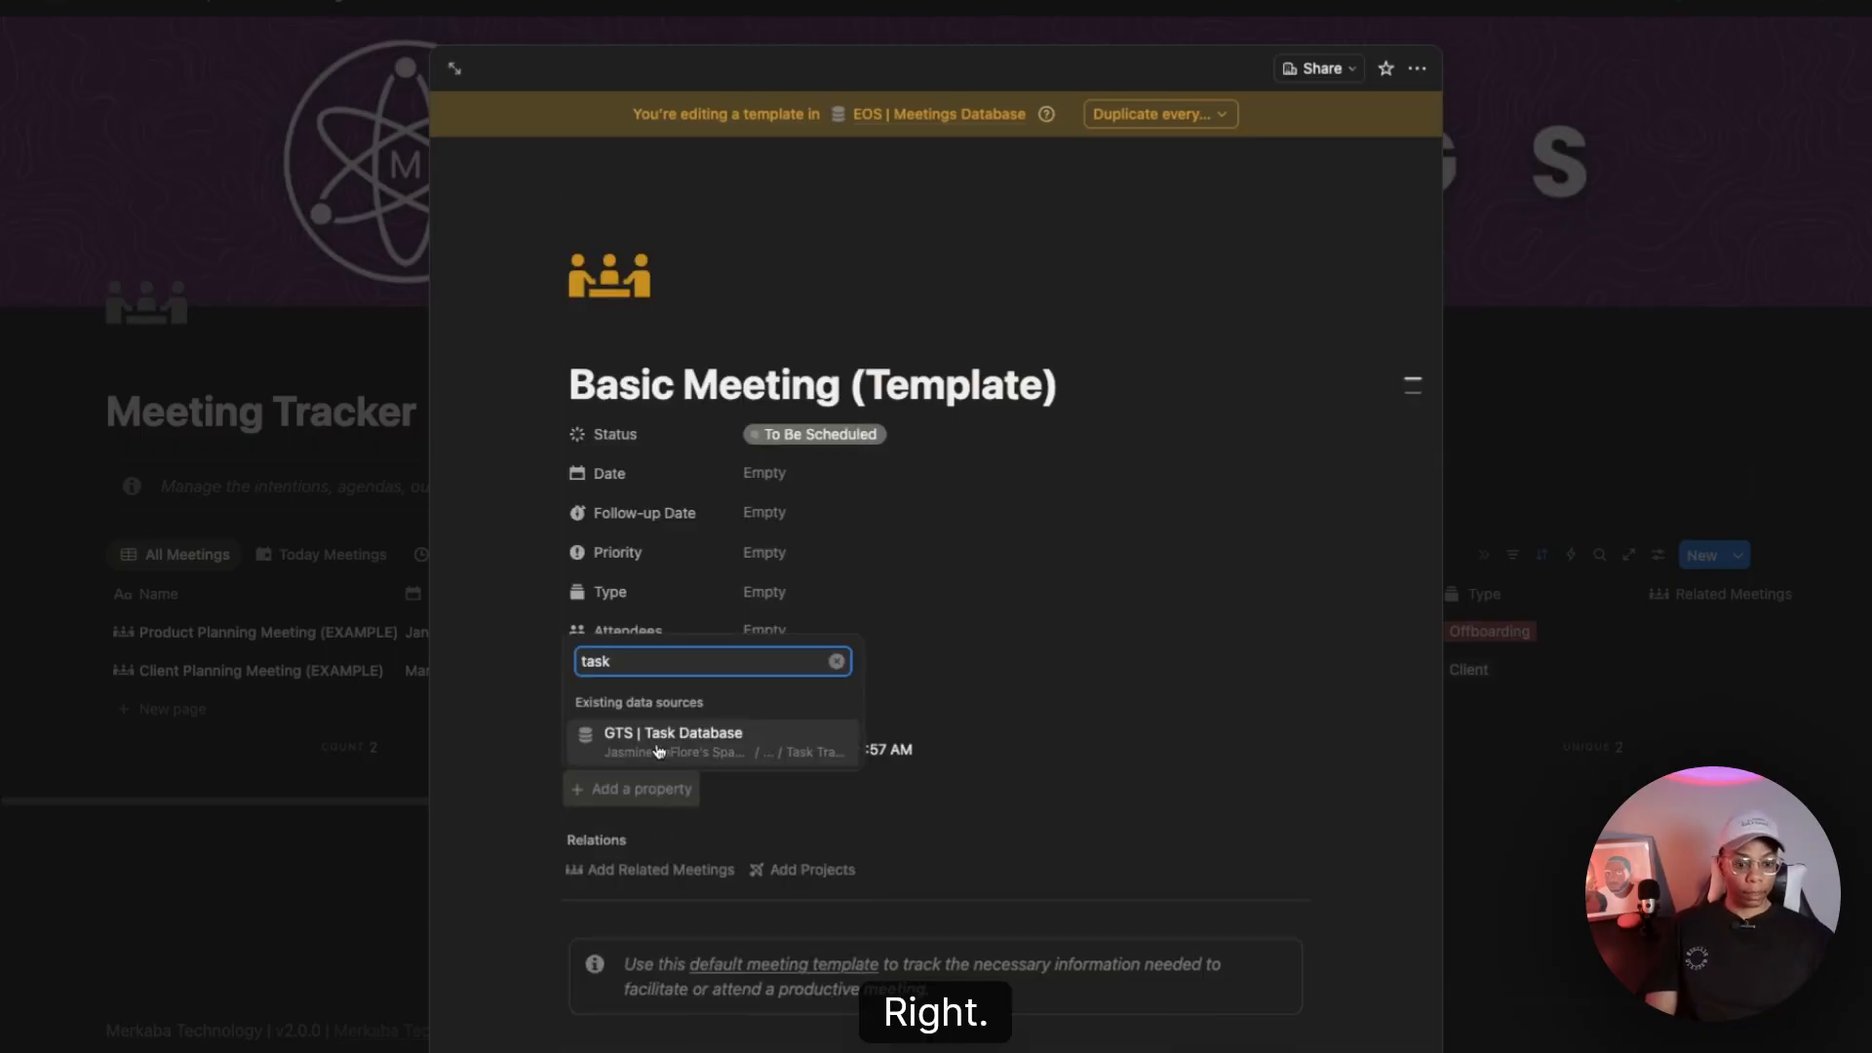
pyautogui.click(659, 741)
# Step: Make the task relation two-way, name it Tasks with the related property Meetings, and create it
pyautogui.click(698, 680)
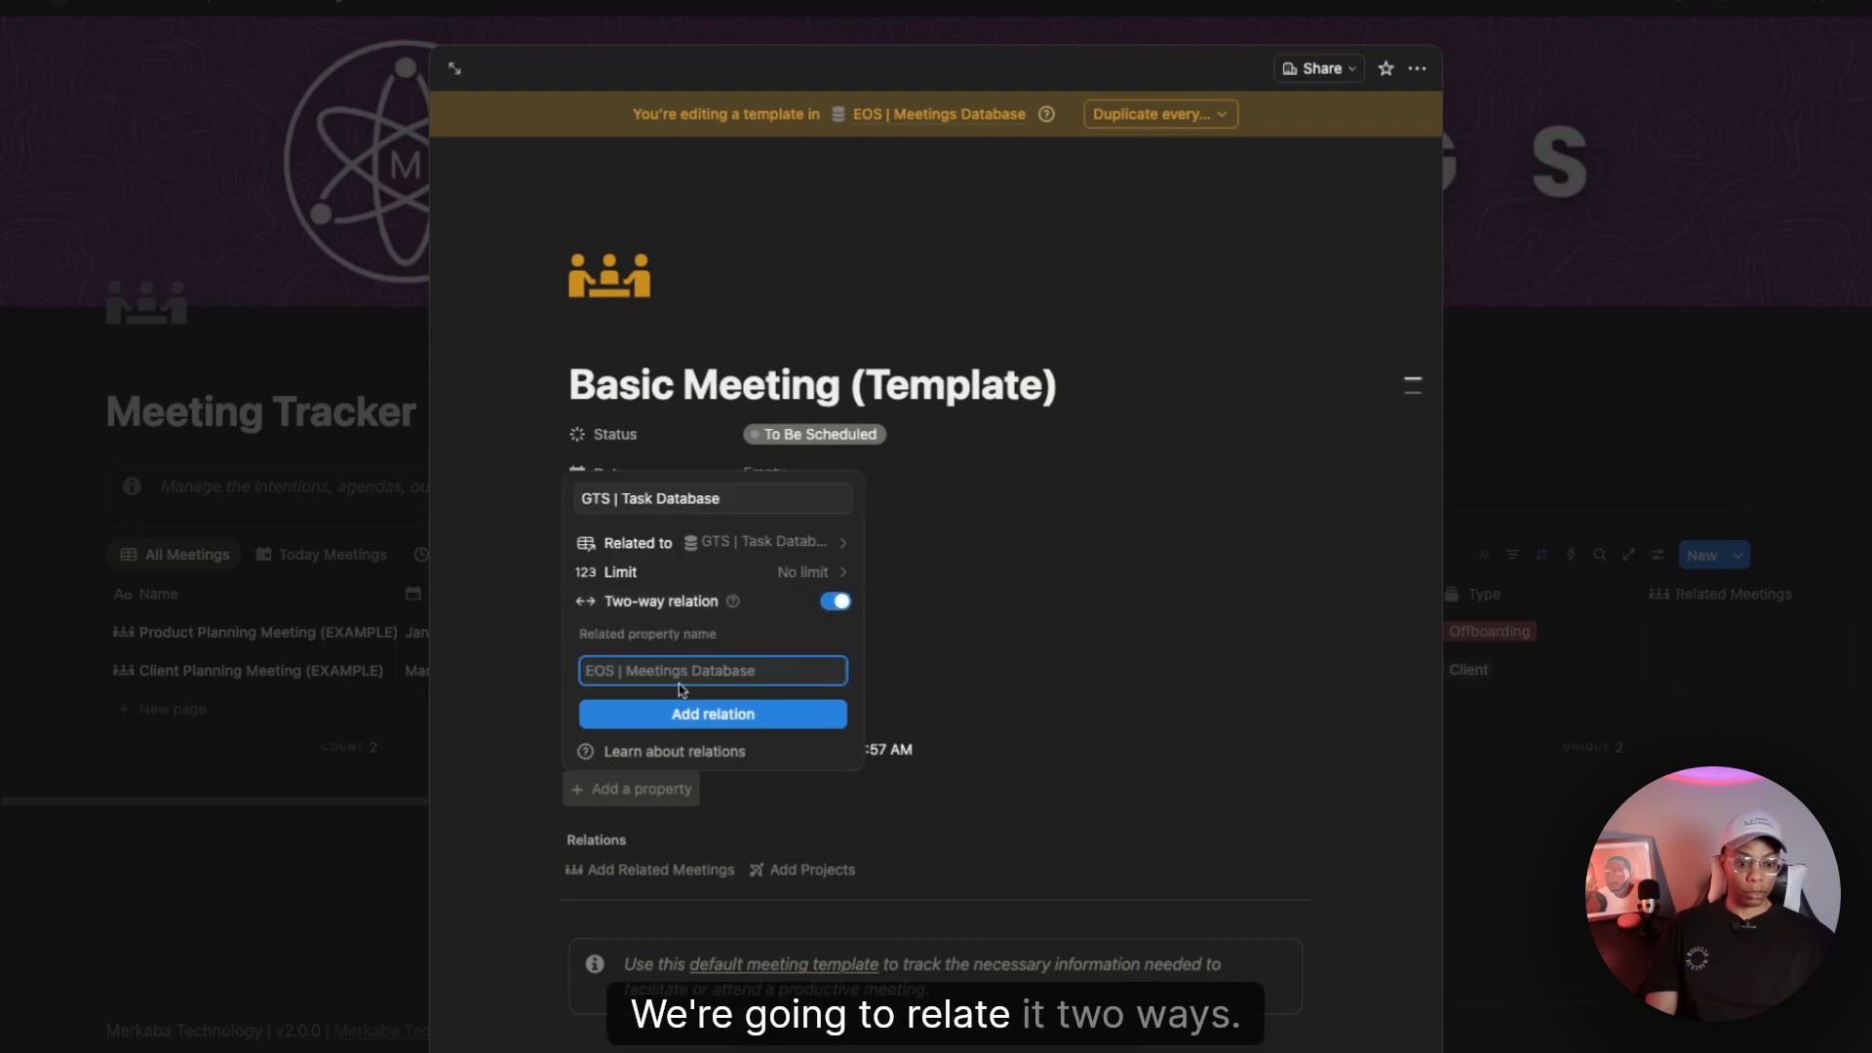
pyautogui.write('Meetin')
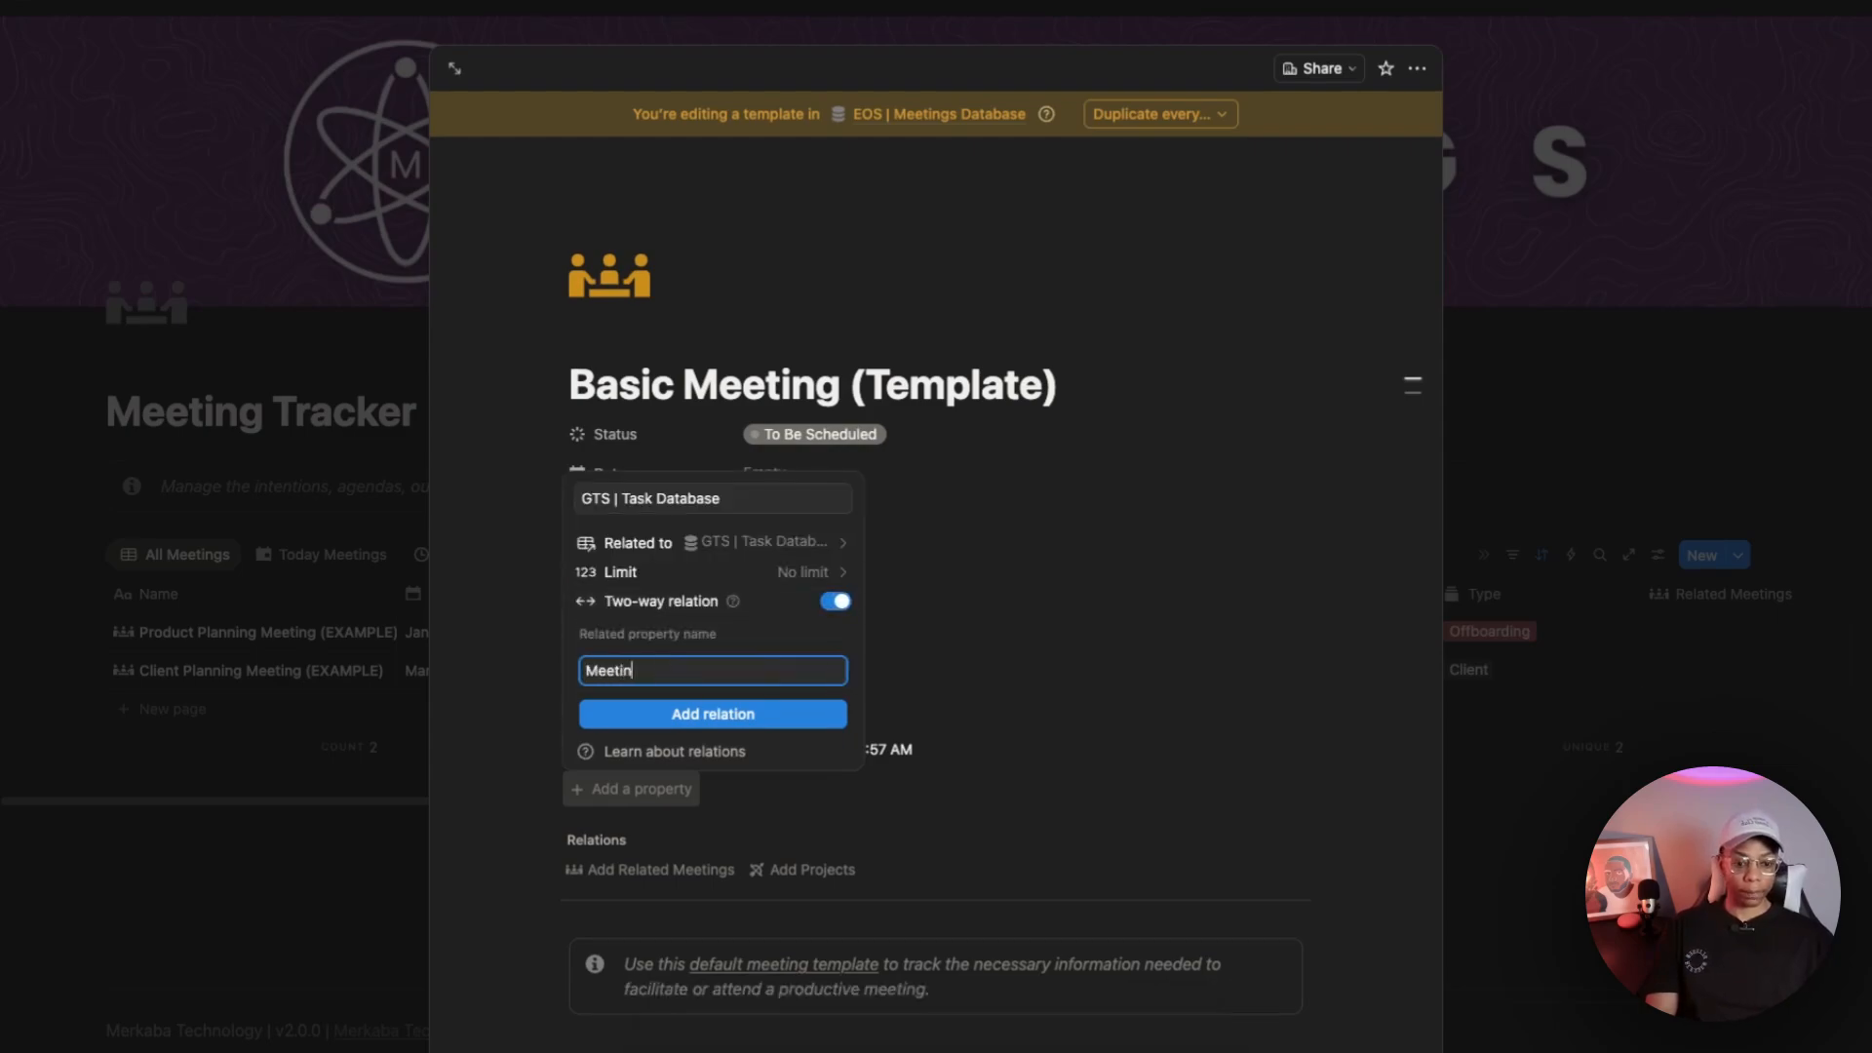
pyautogui.doubleClick(645, 500)
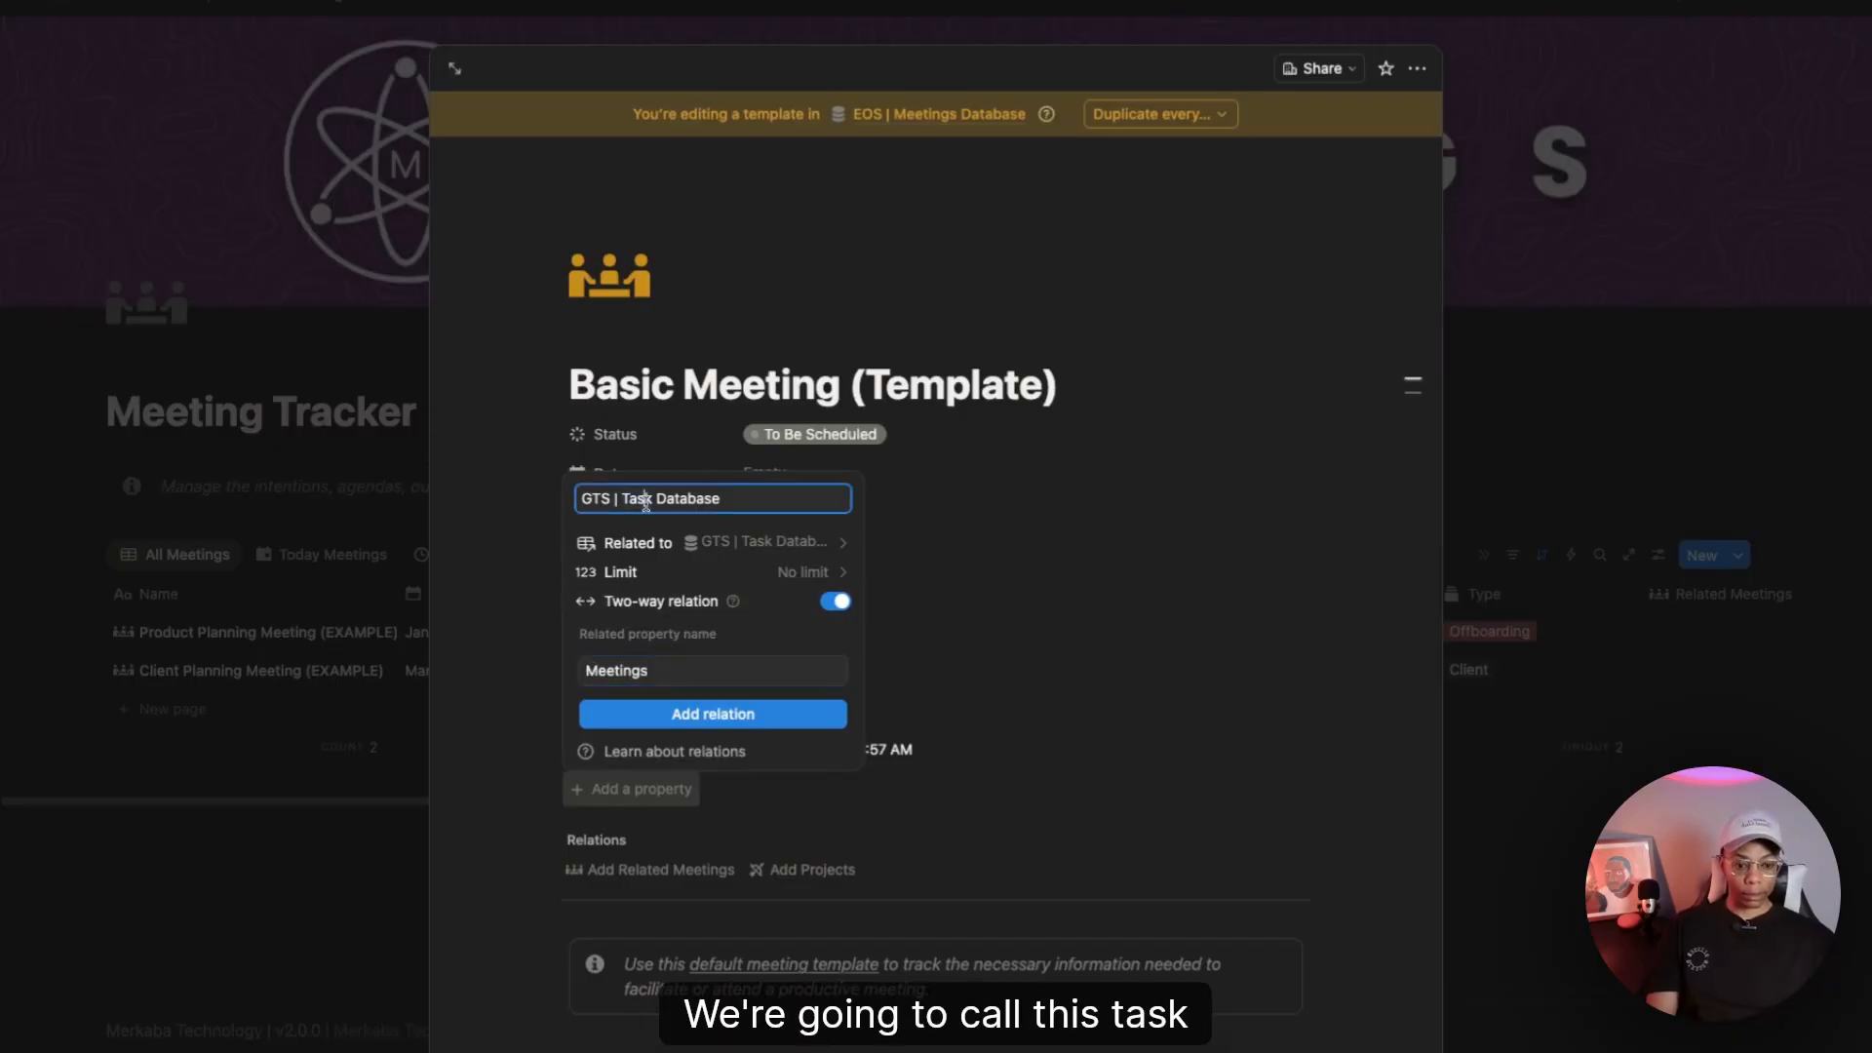
pyautogui.tripleClick(645, 500)
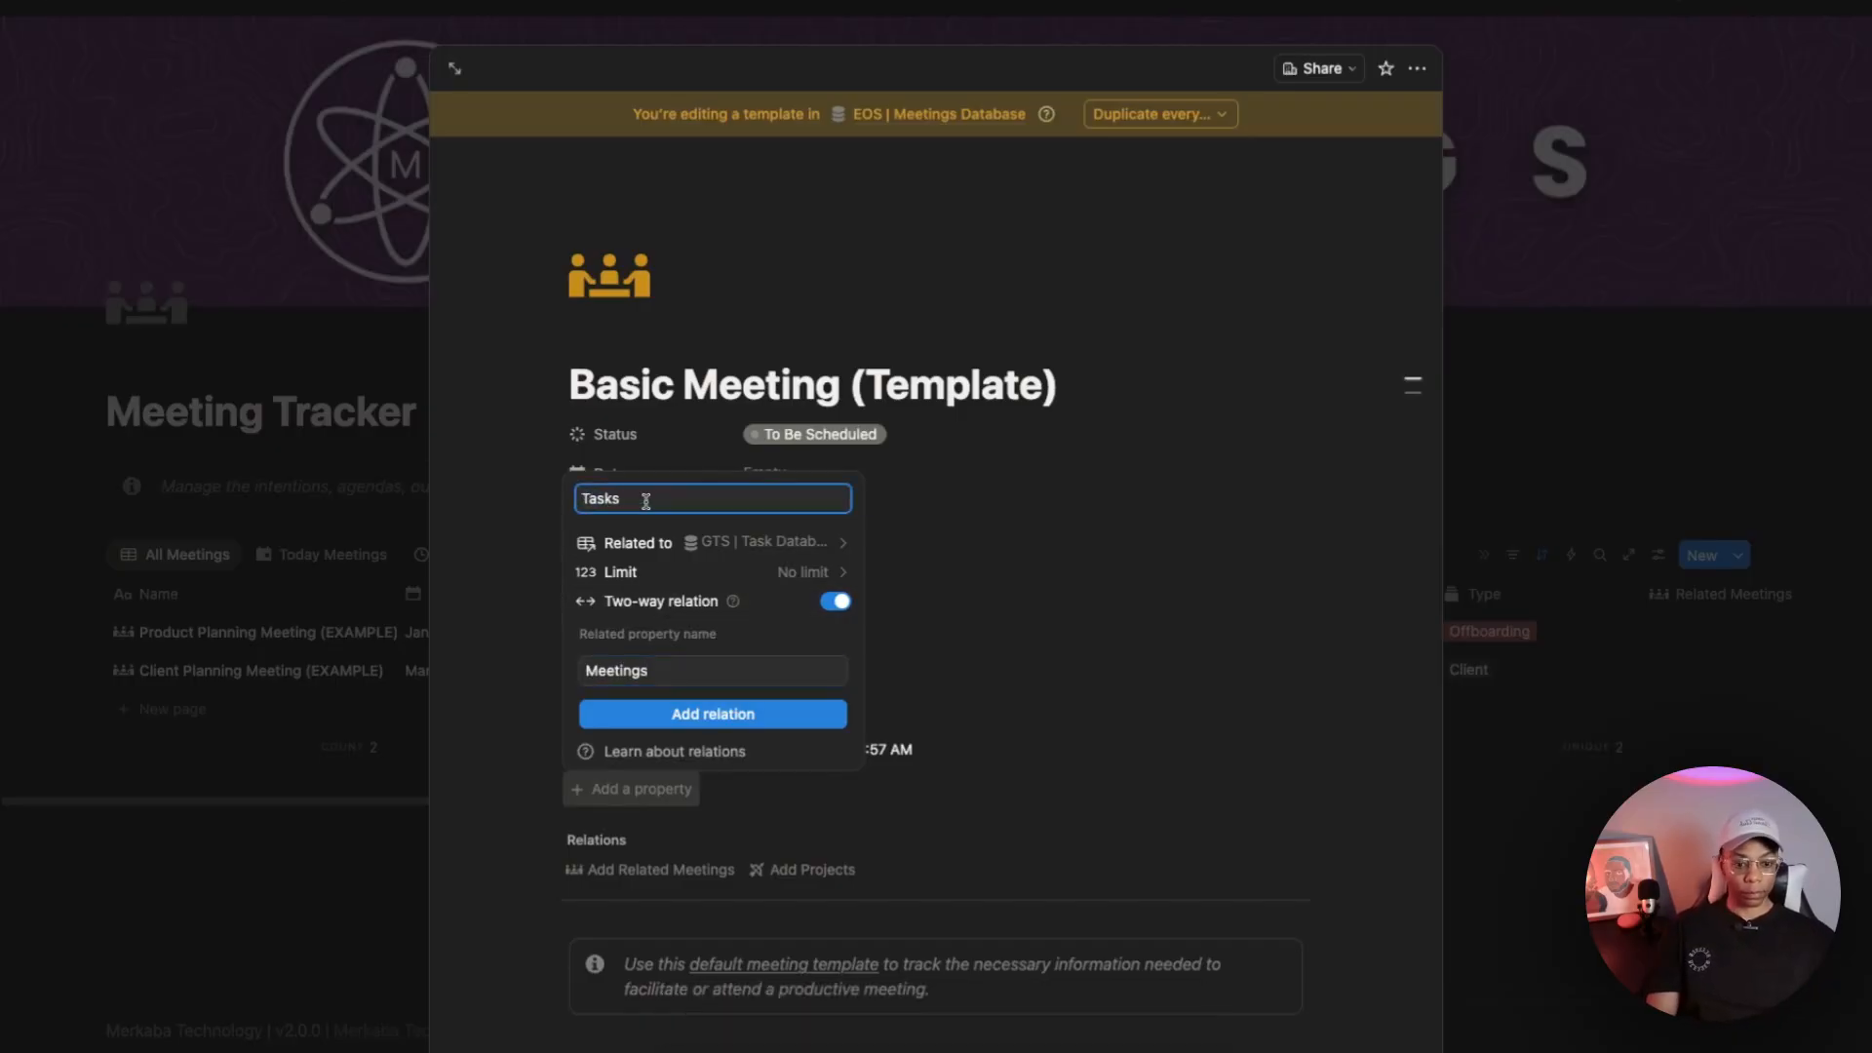
pyautogui.click(678, 712)
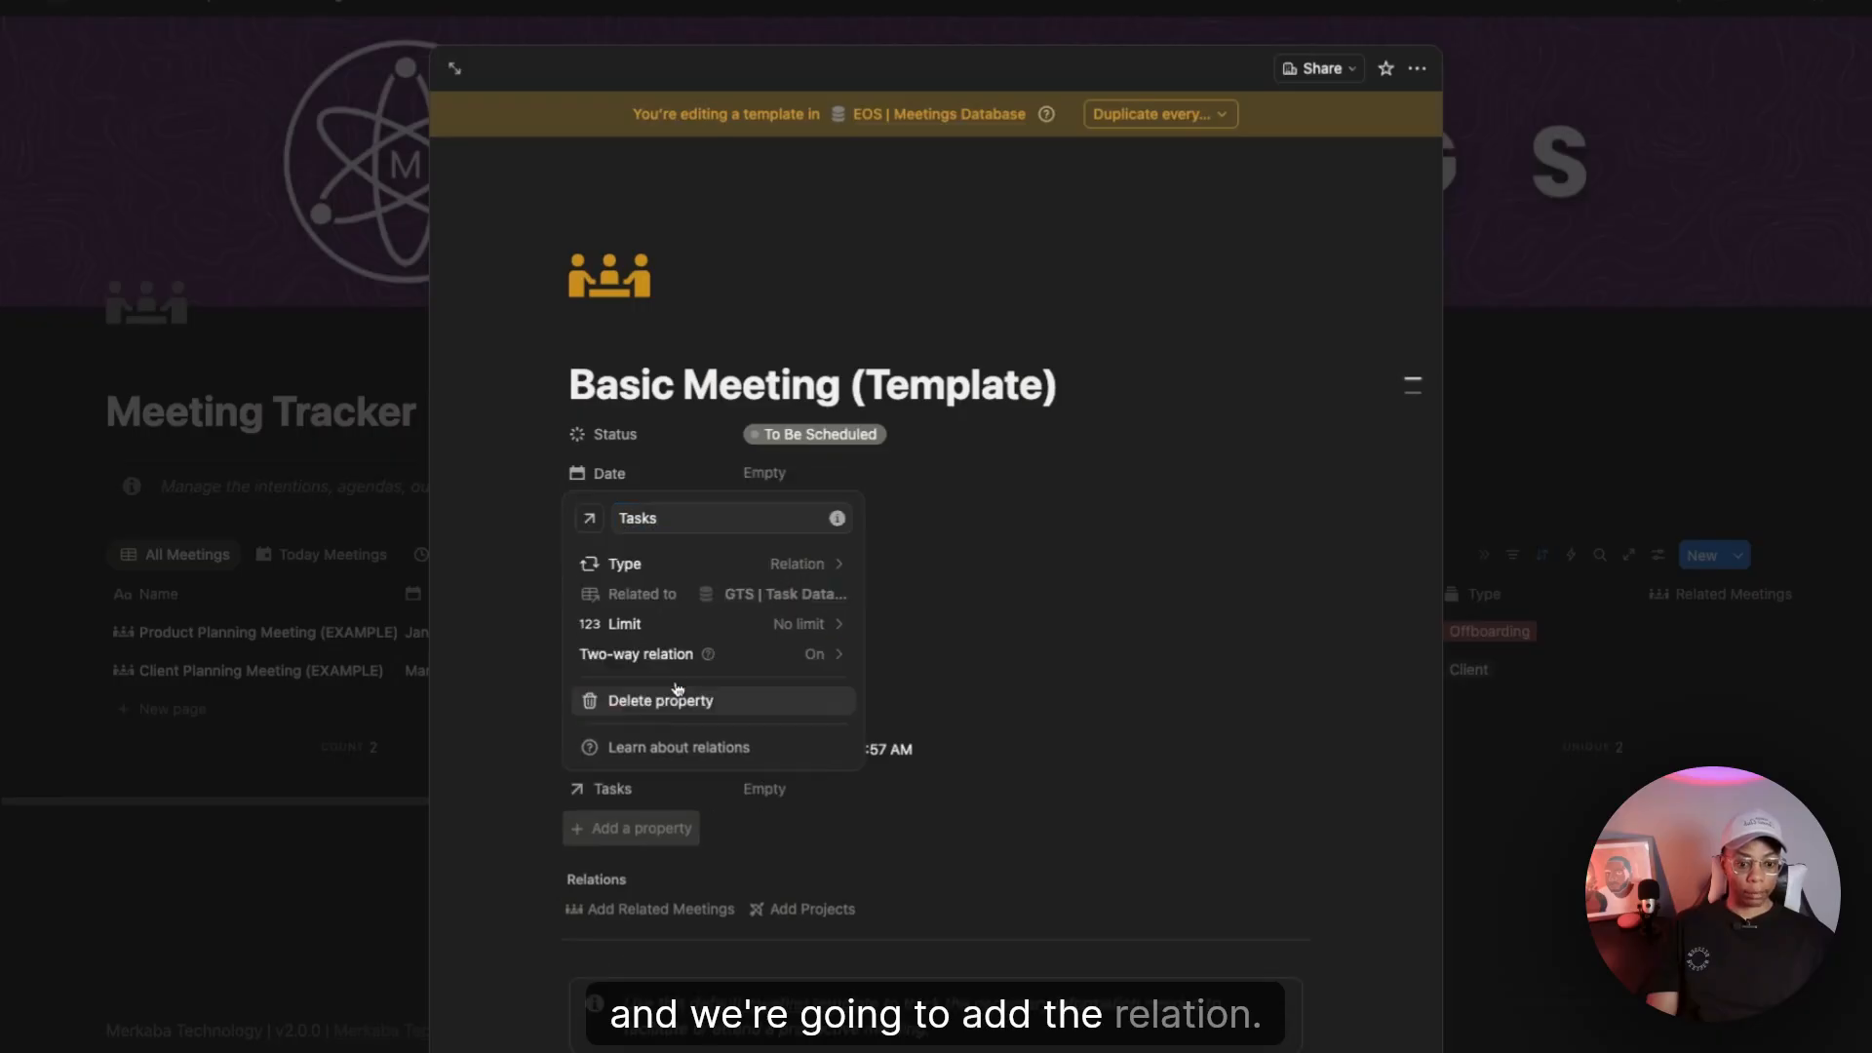
# Step: Give the Tasks property the round checkmark icon, searching the icons for "check"
pyautogui.click(588, 522)
pyautogui.write('check')
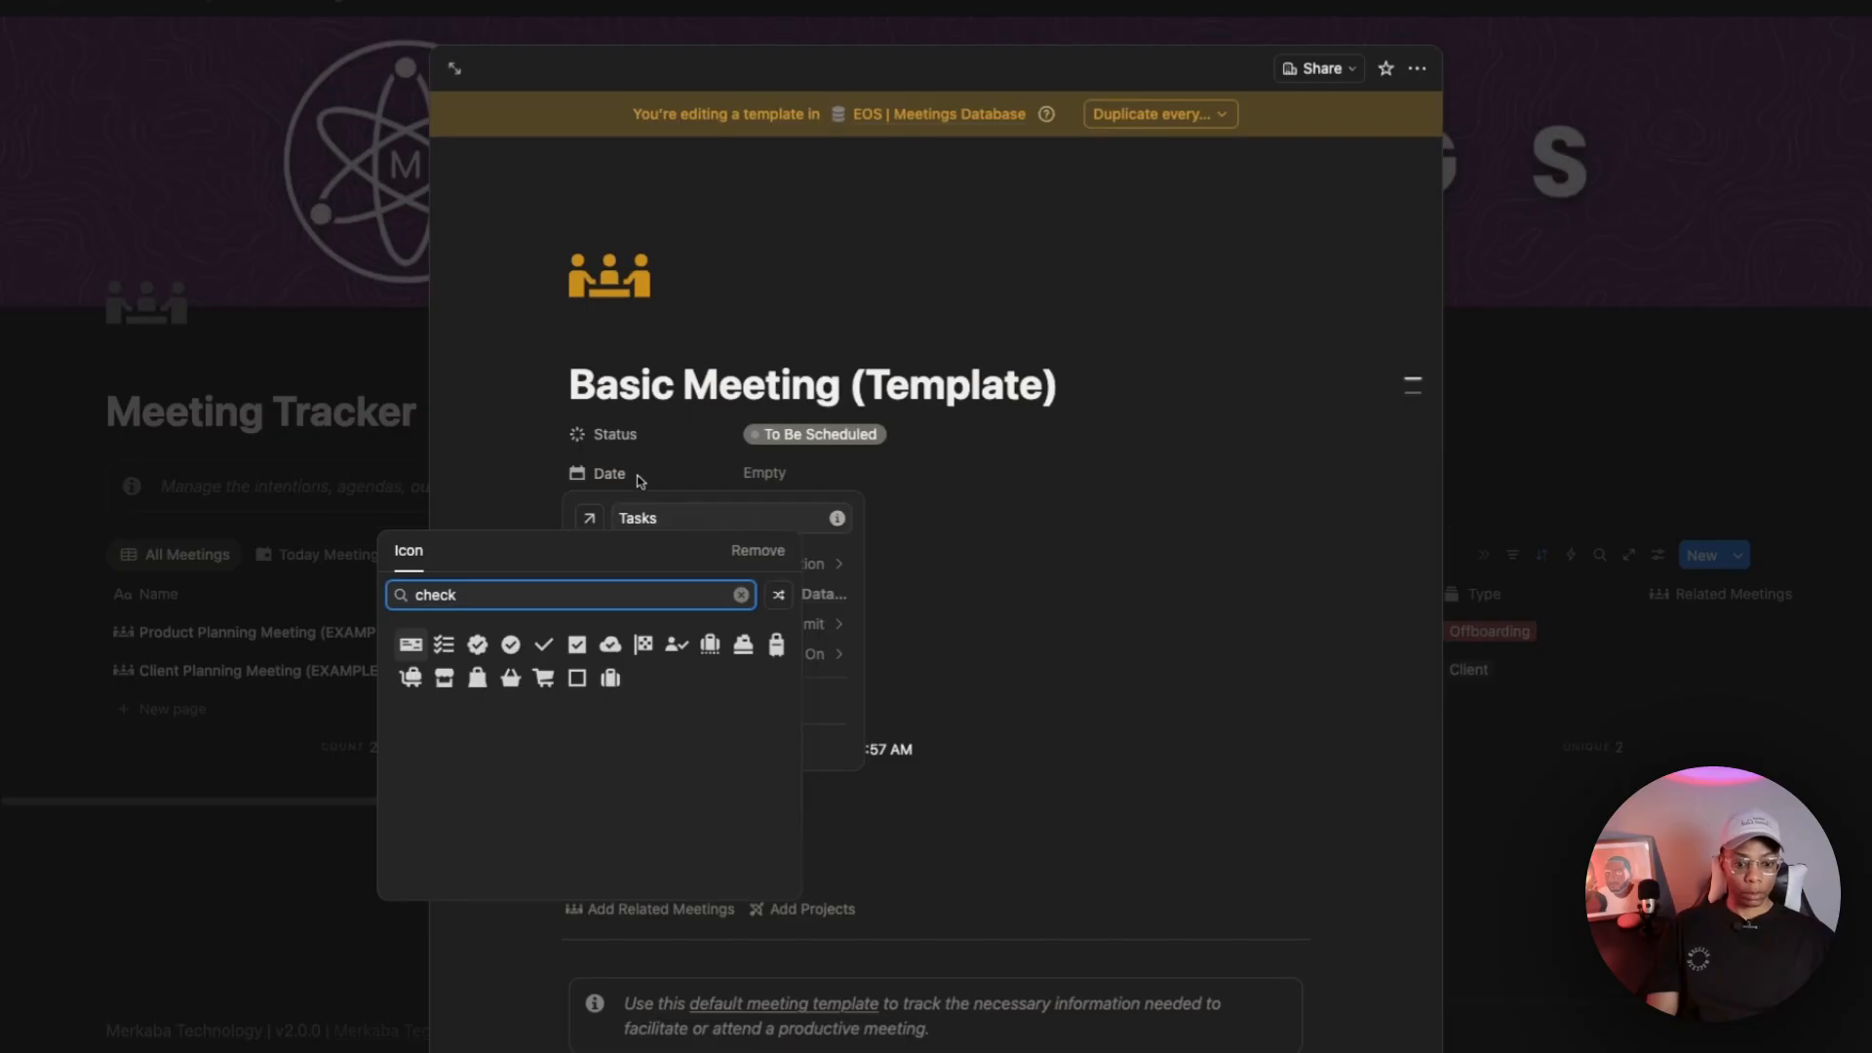
pyautogui.click(510, 645)
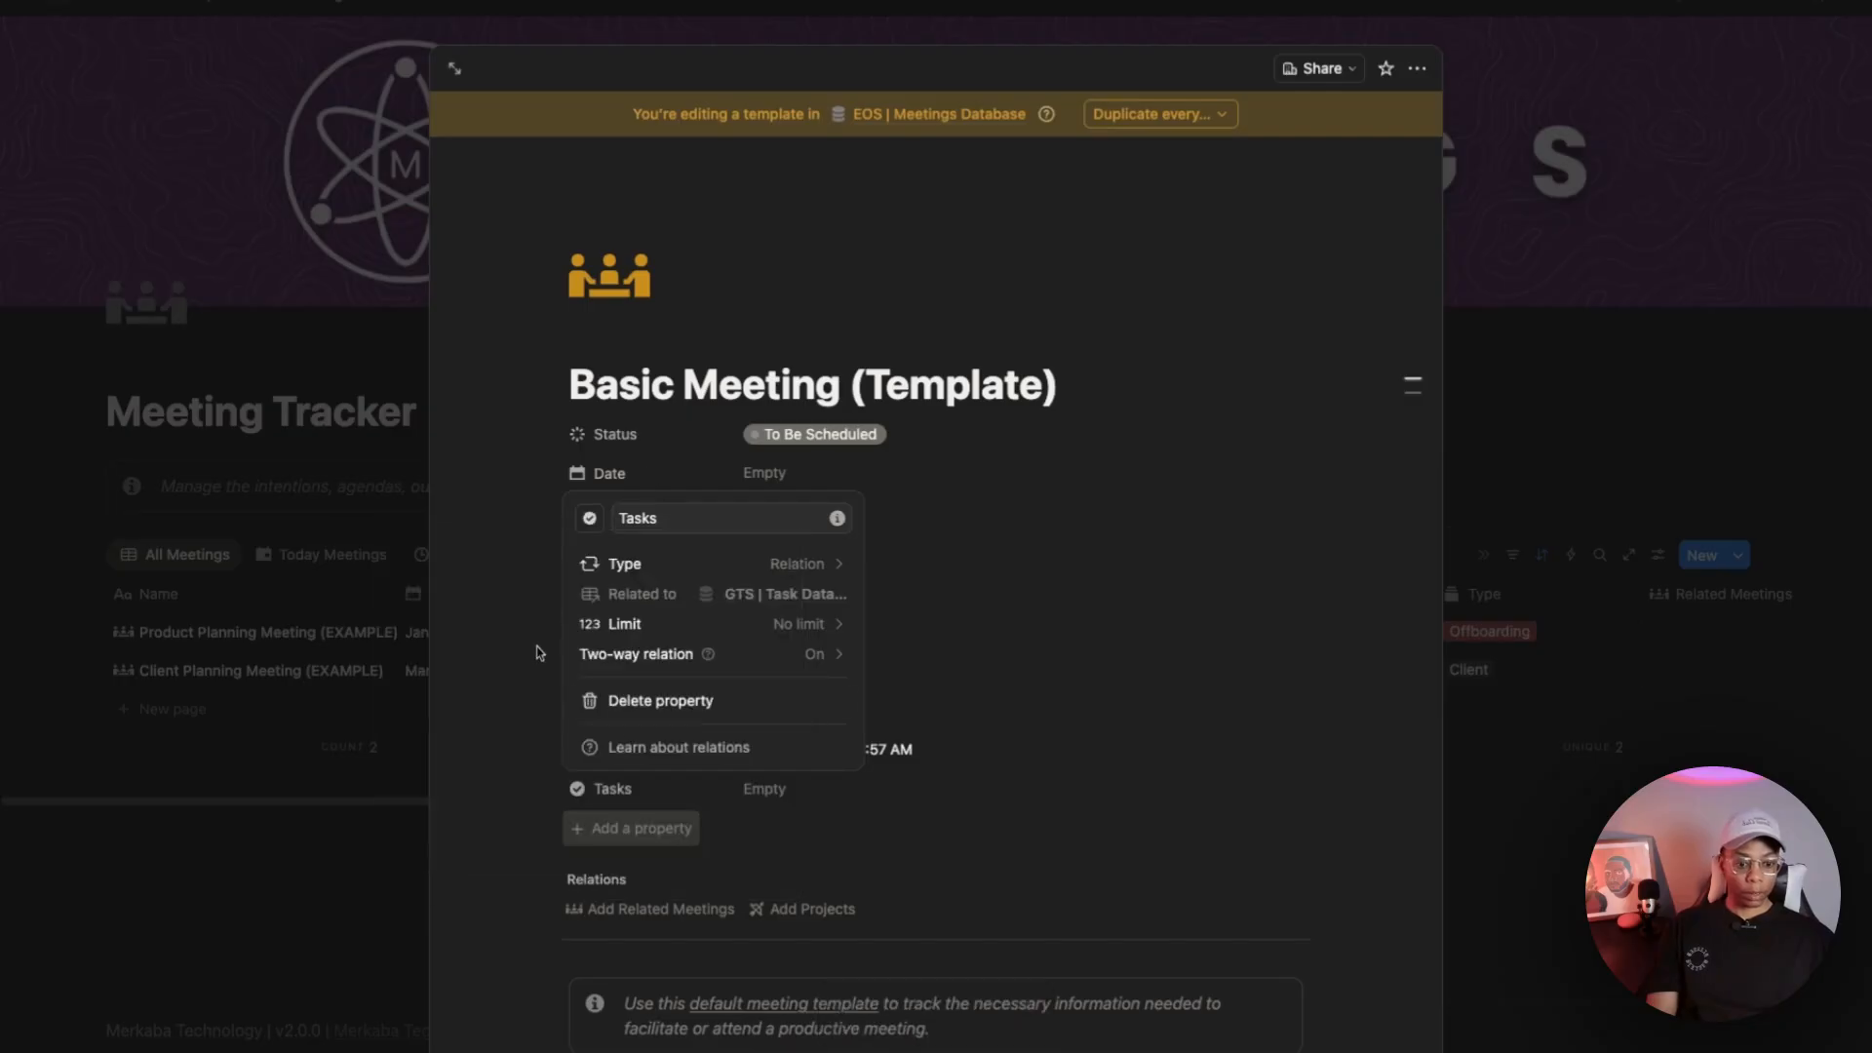
pyautogui.click(1014, 851)
# Step: Customize the template's layout from the Tasks property and add Tasks to it as its own section
pyautogui.click(614, 790)
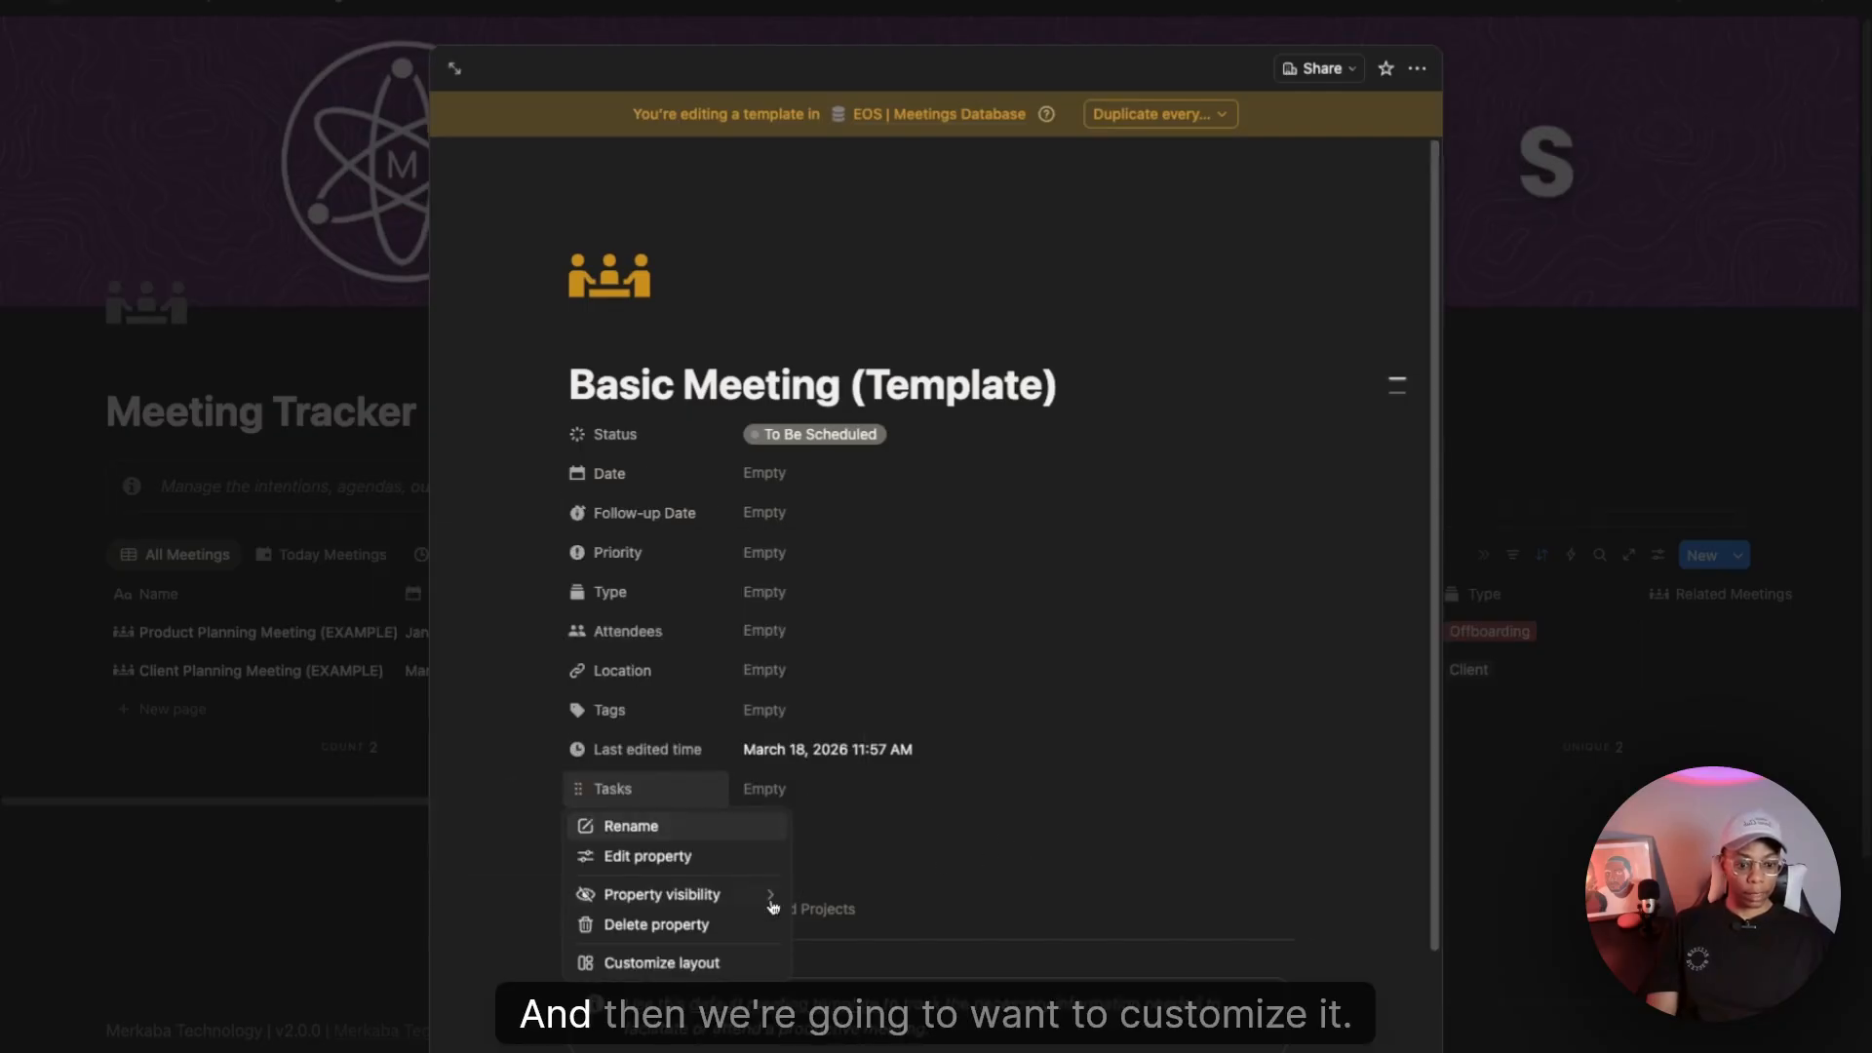
pyautogui.click(716, 965)
pyautogui.click(735, 569)
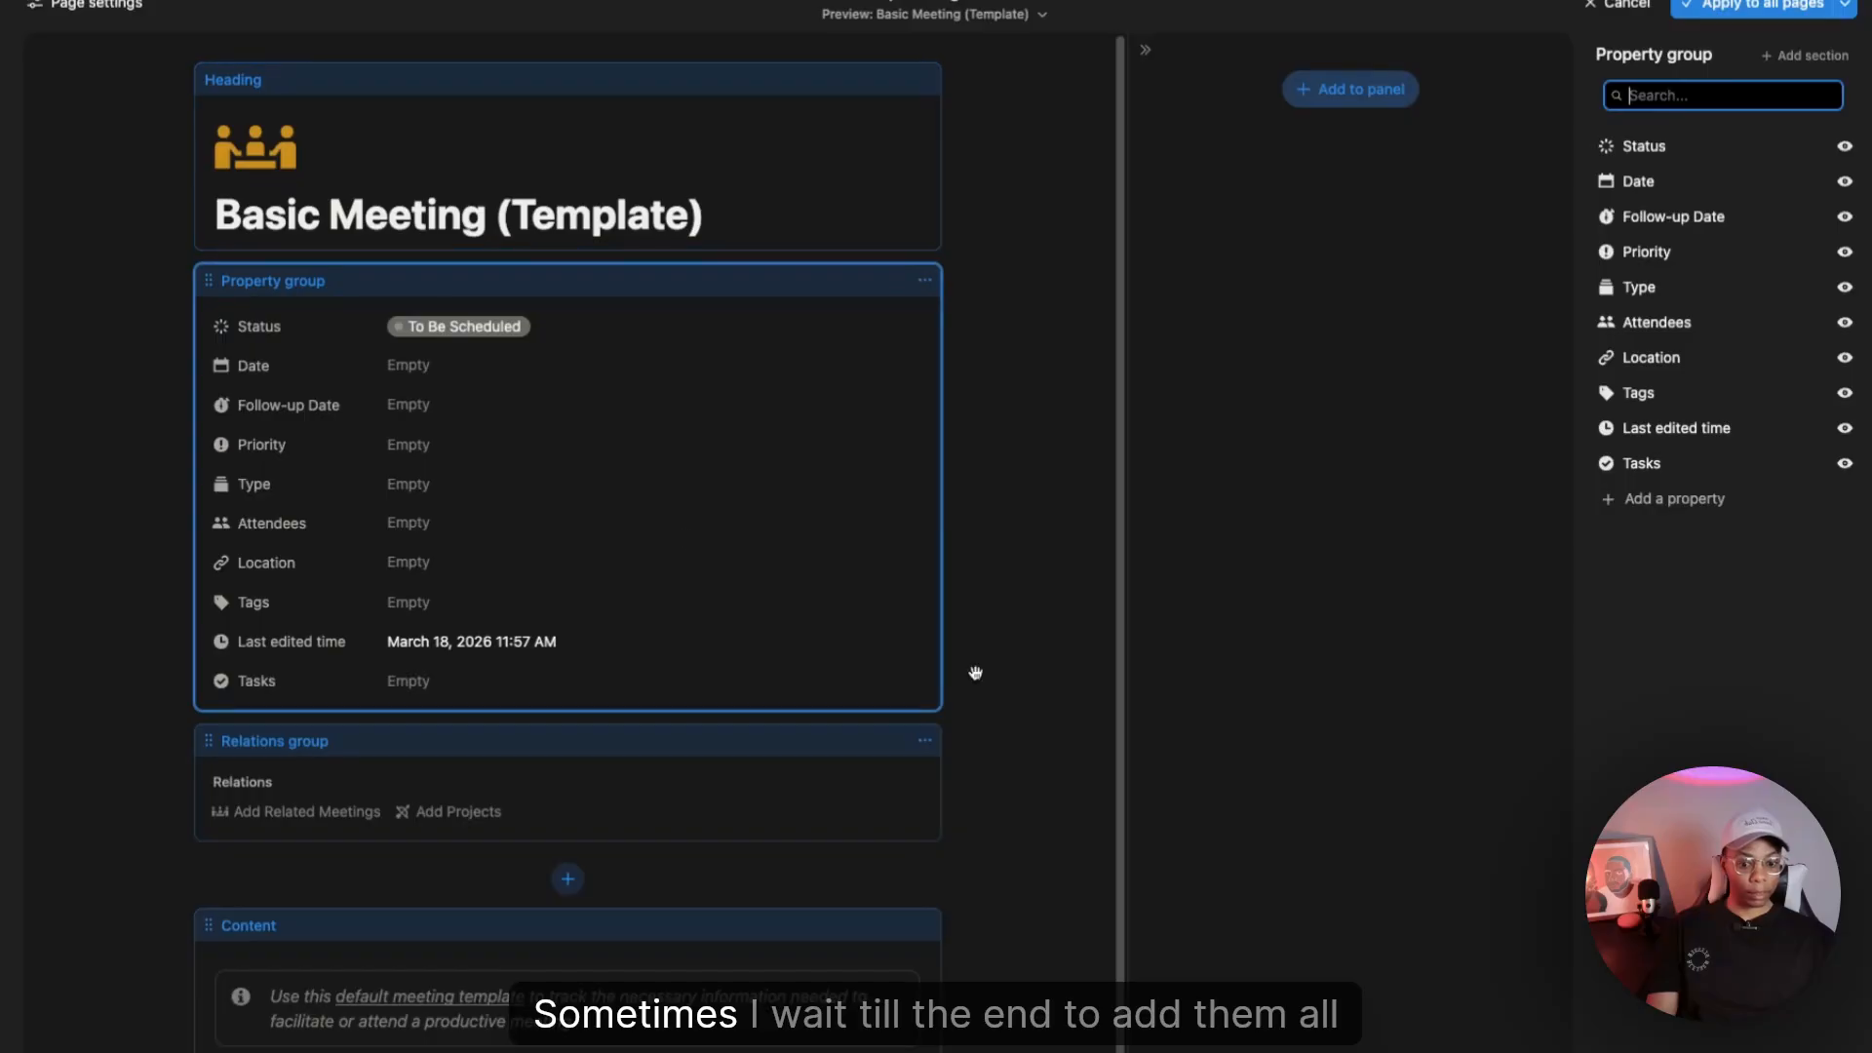
pyautogui.click(1602, 468)
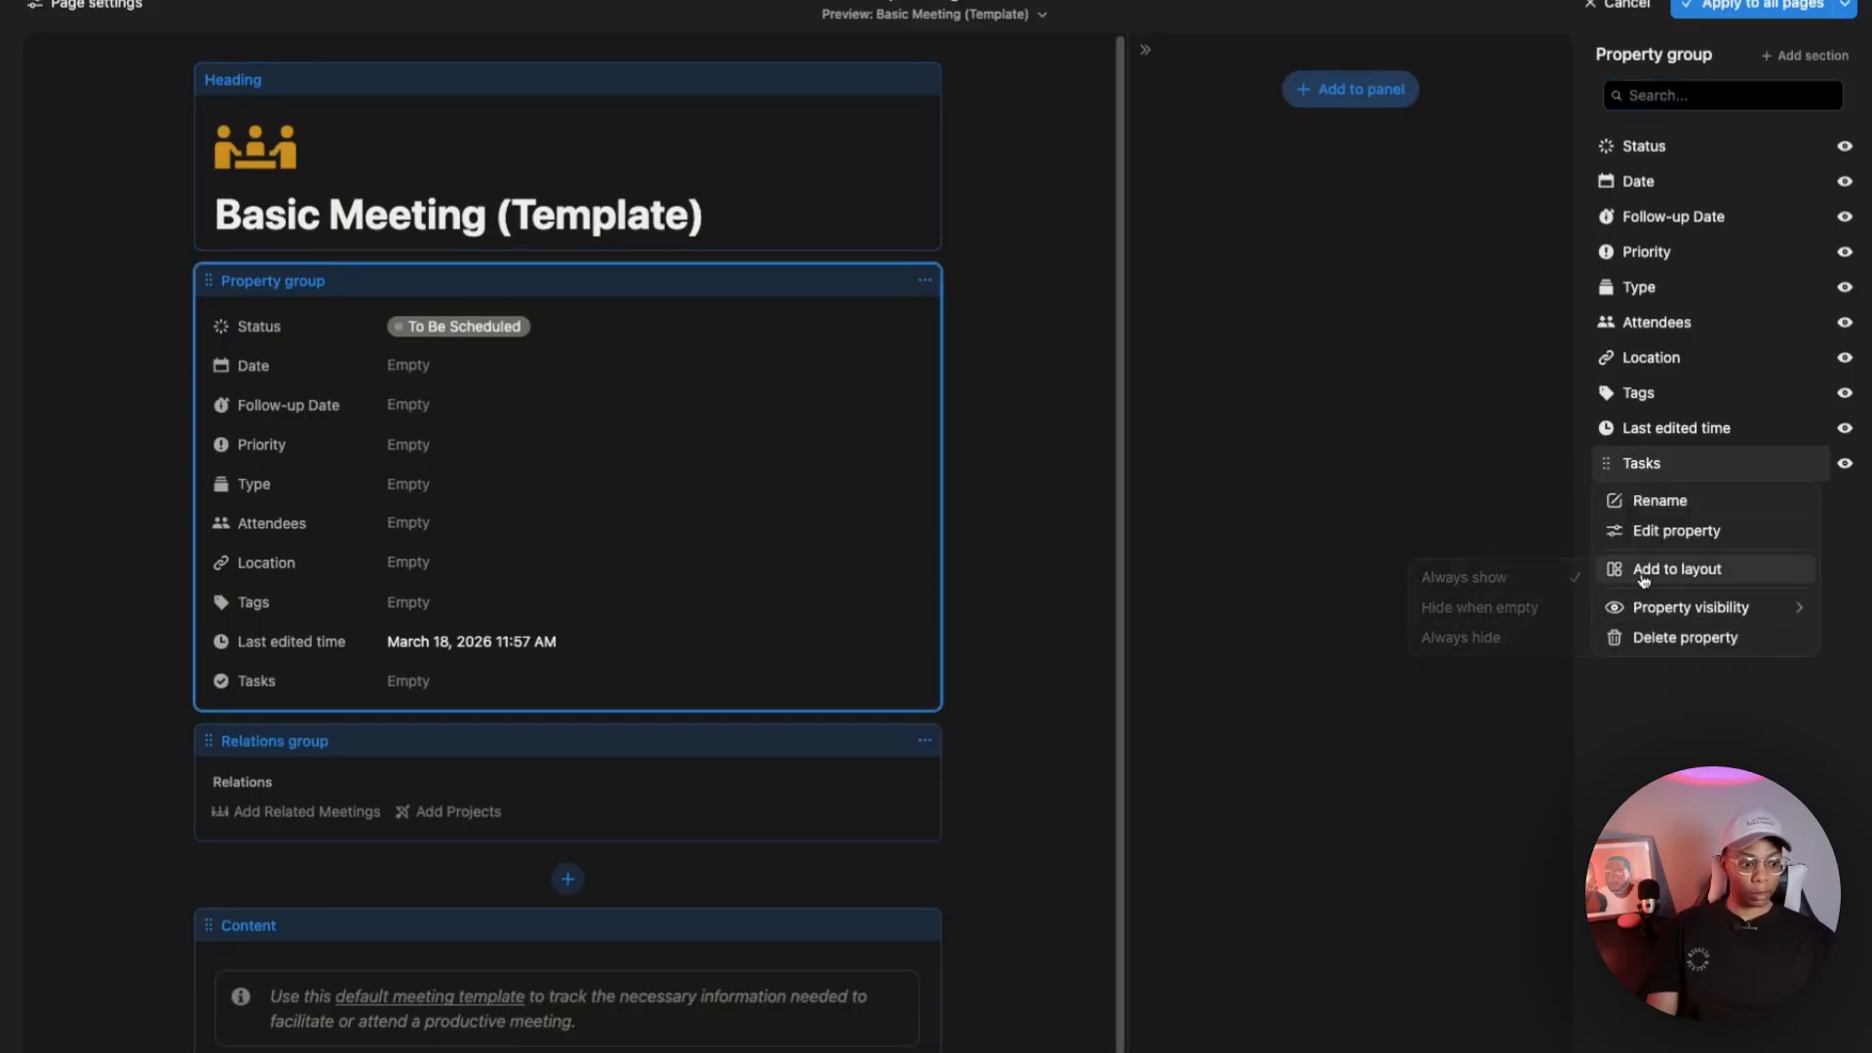
pyautogui.click(1636, 570)
# Step: Move the Tasks section into the Relations group of the page layout
pyautogui.click(925, 831)
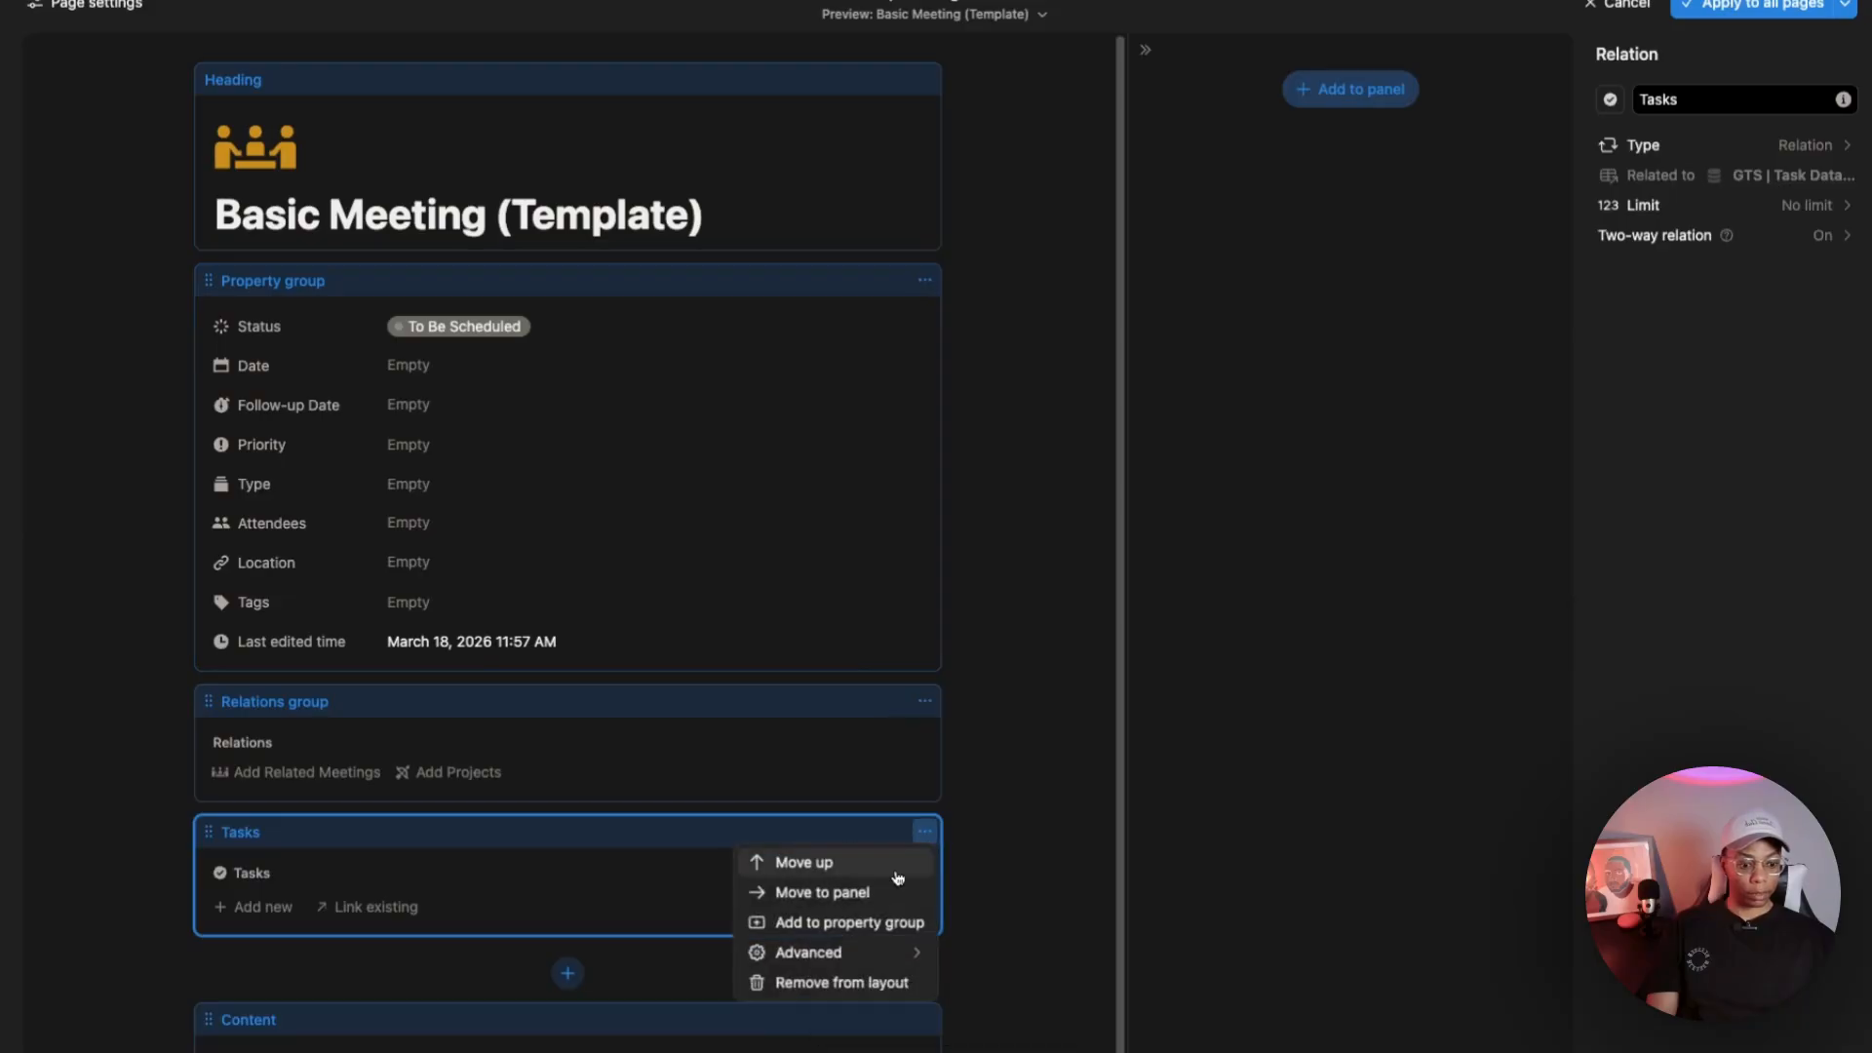
pyautogui.moveTo(876, 939)
pyautogui.click(970, 942)
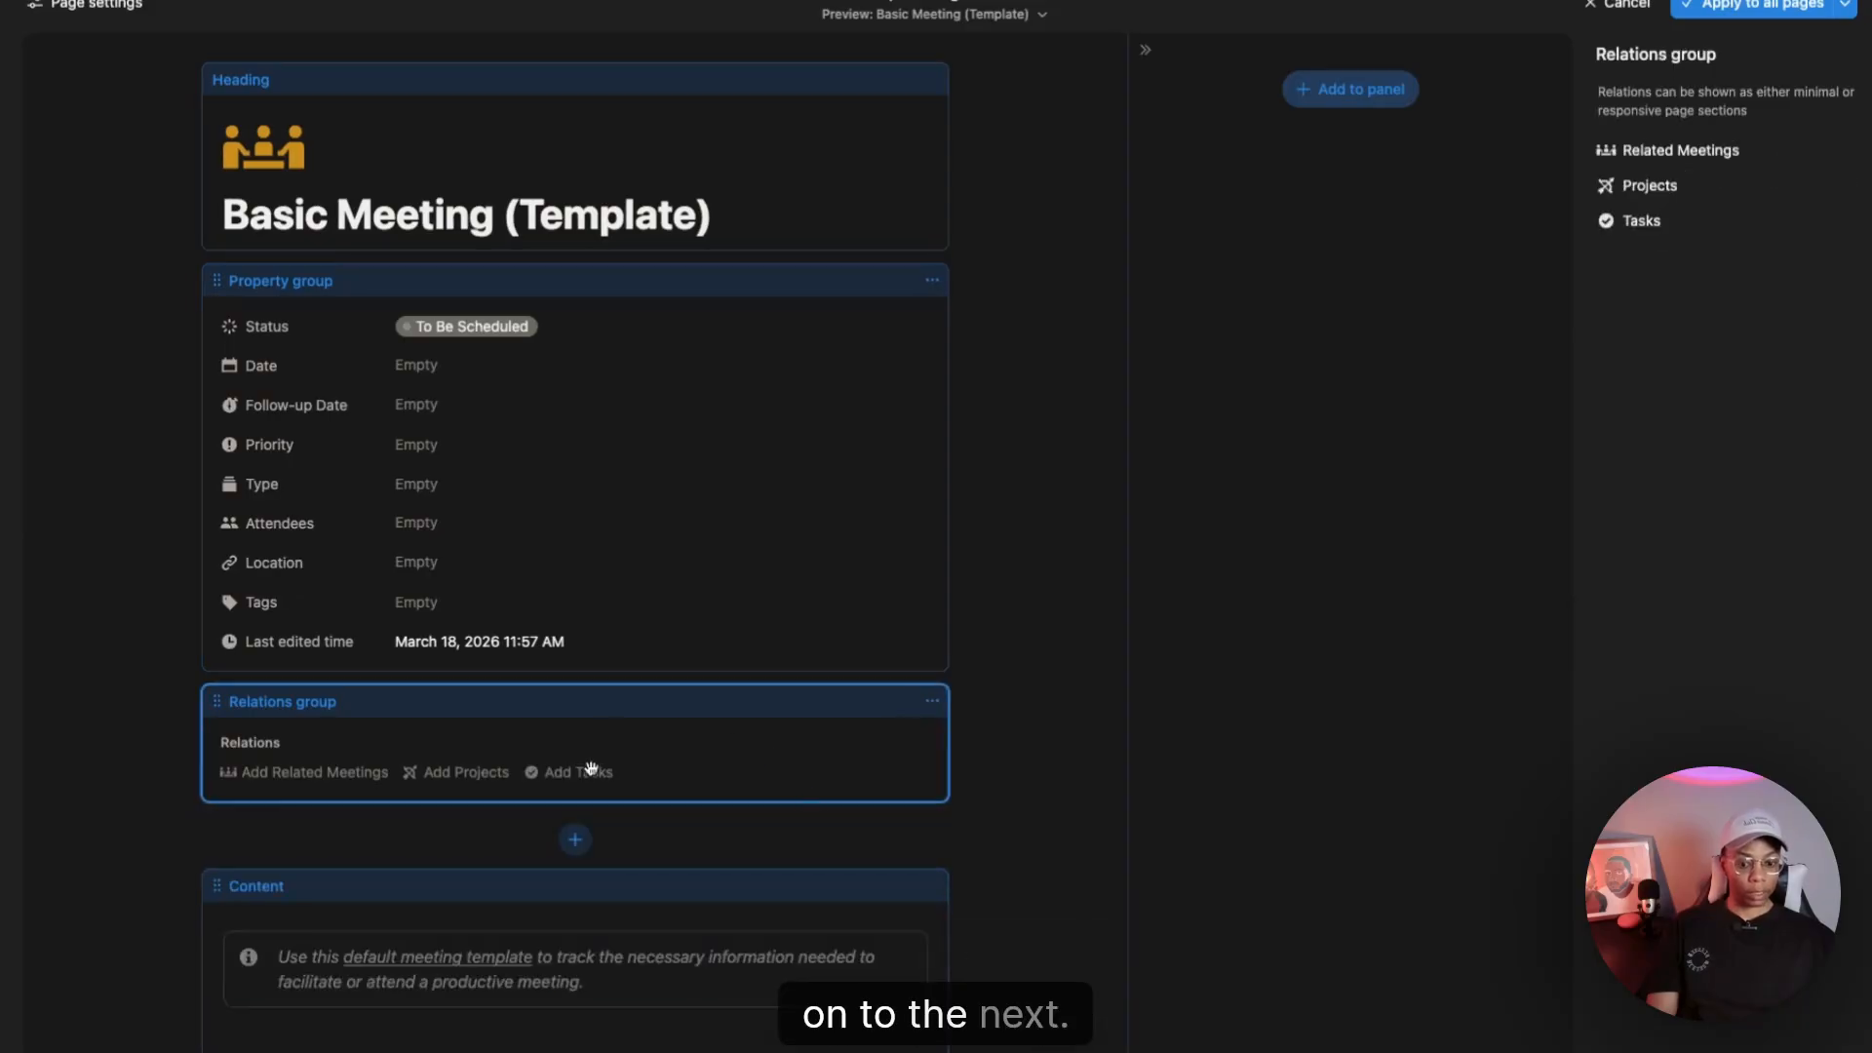
# Step: Add a relation property to the layout's Property group and link it to the CXP Host | Client Database
pyautogui.click(692, 567)
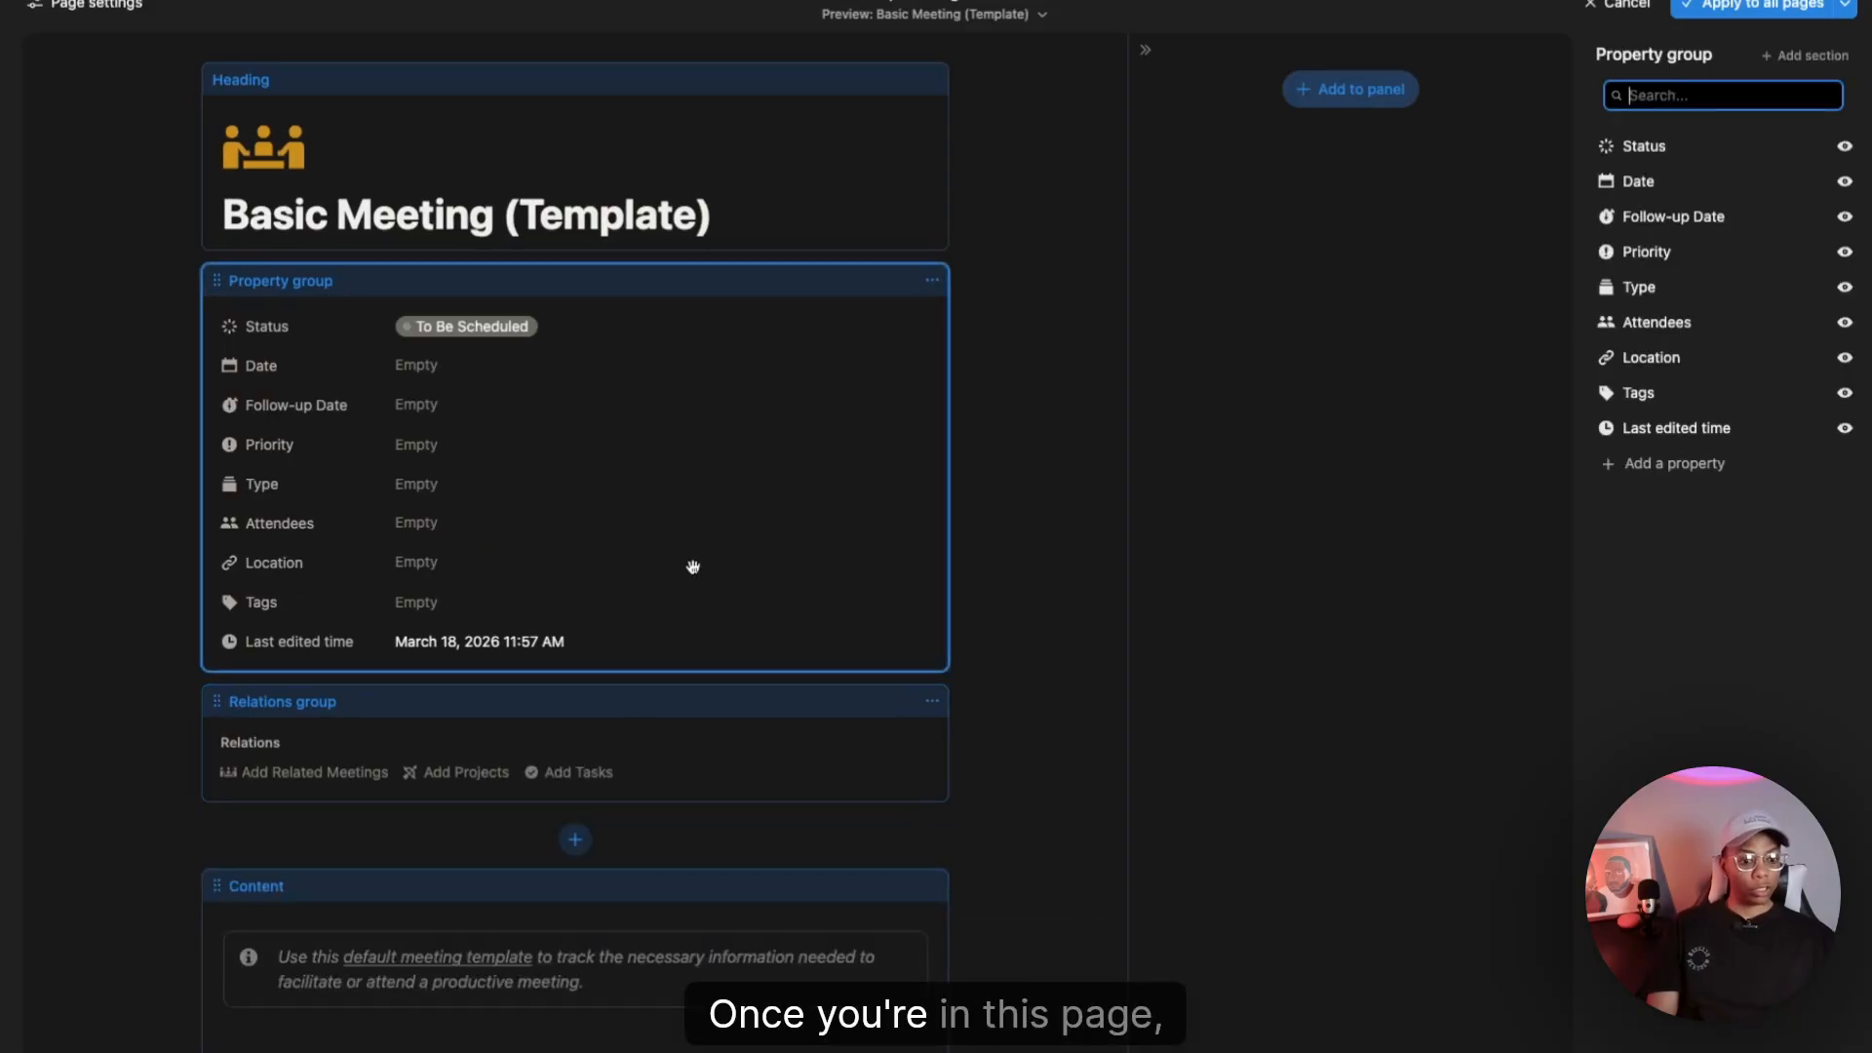
pyautogui.click(1704, 469)
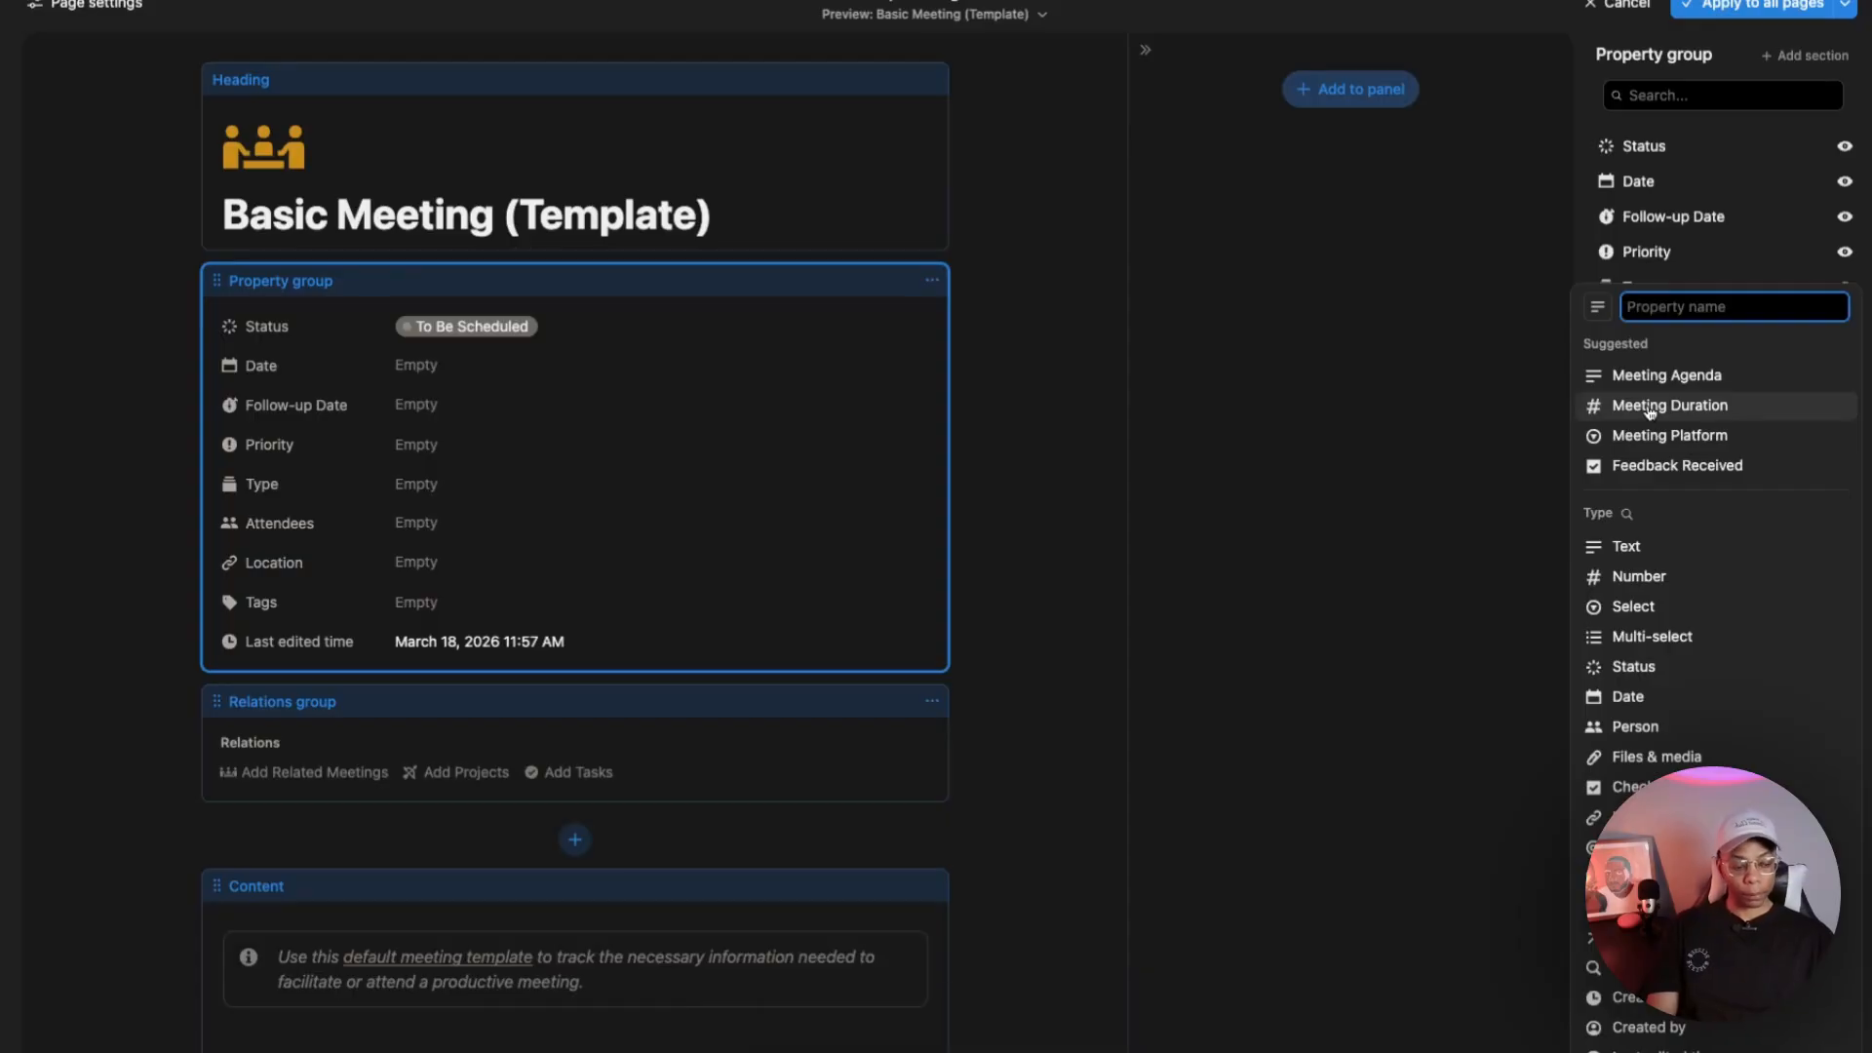
pyautogui.write('rela')
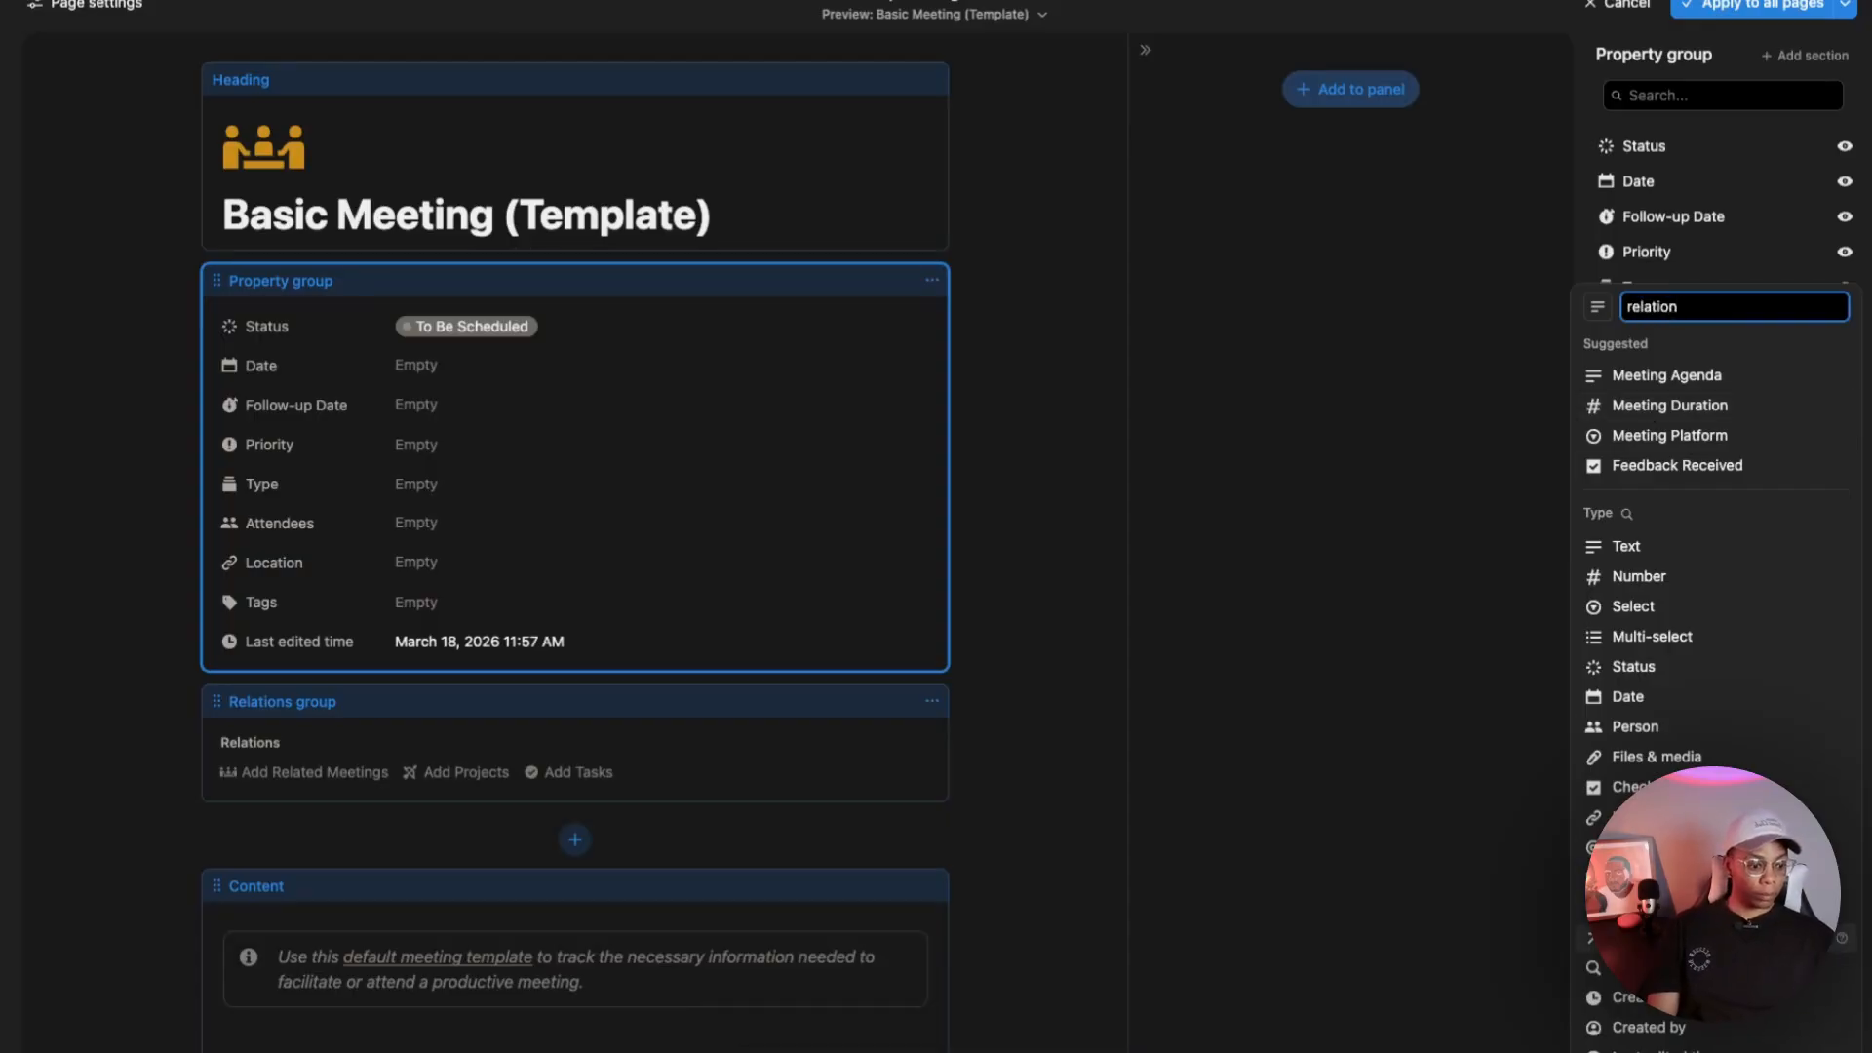
pyautogui.write('tion')
pyautogui.press('Return')
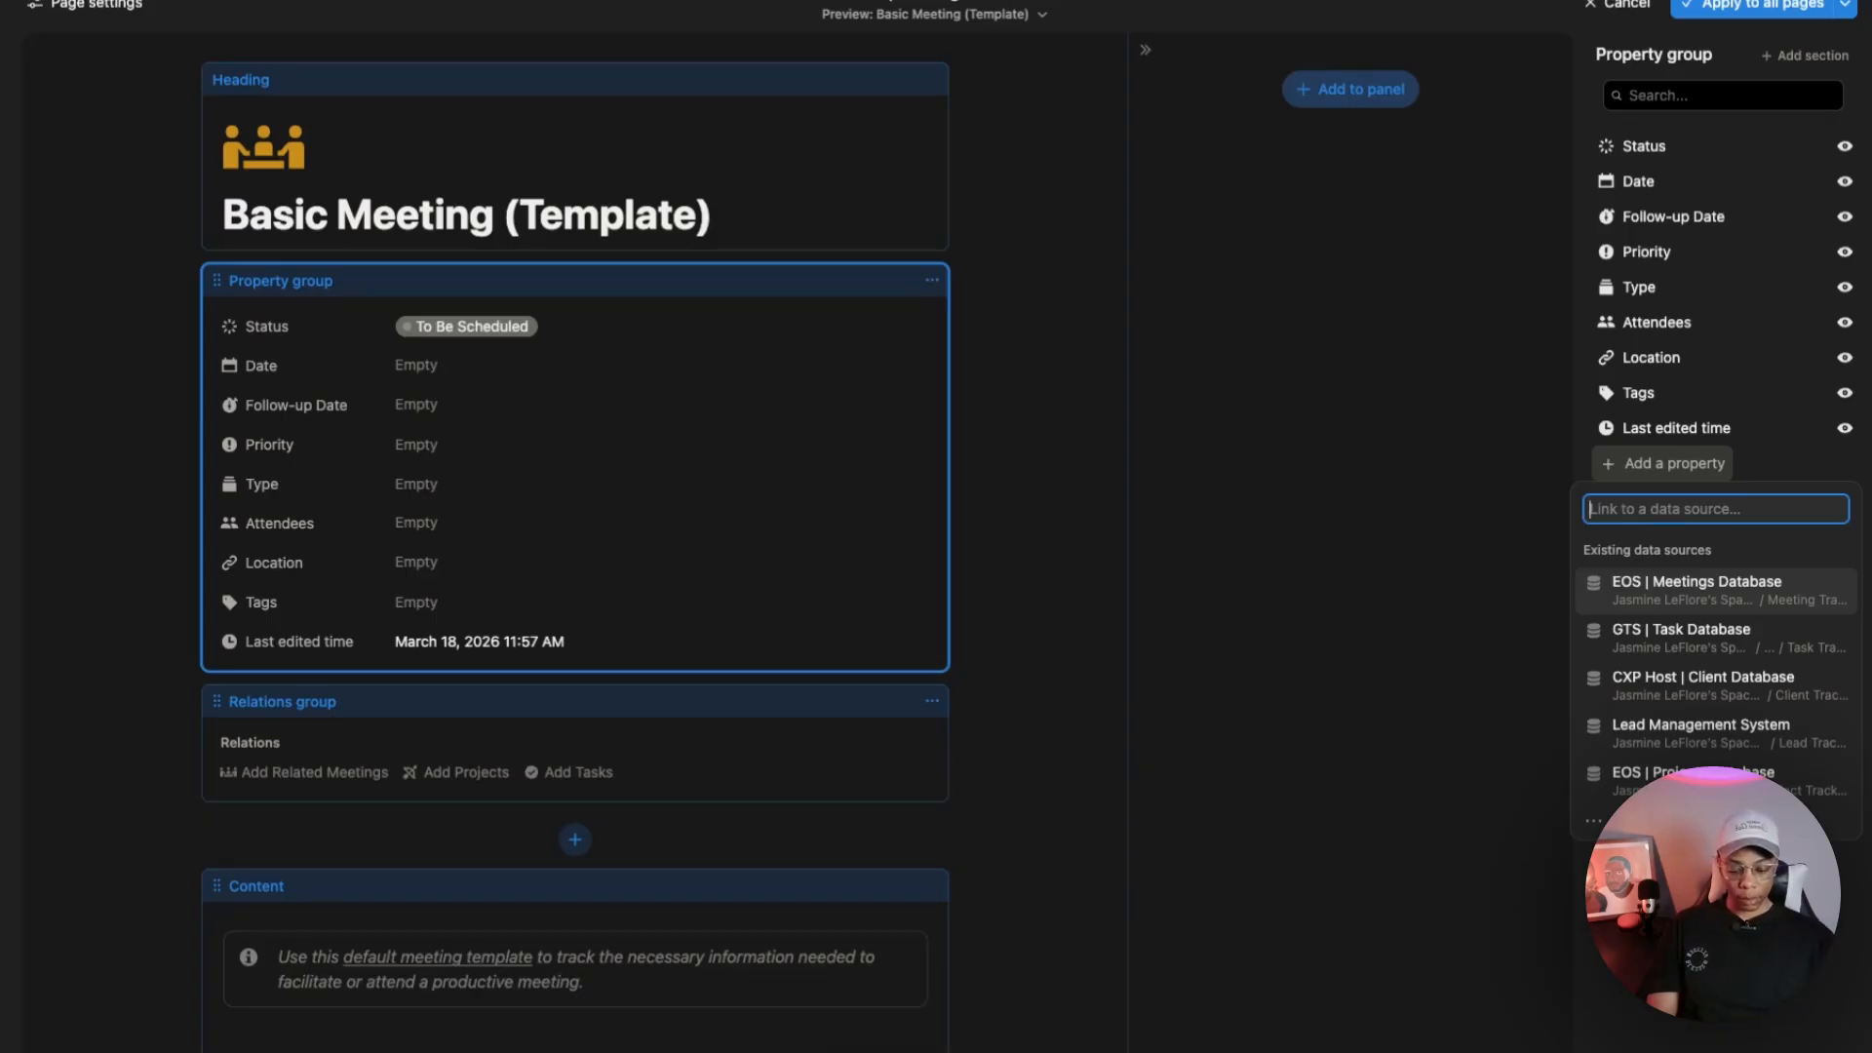
pyautogui.write('client')
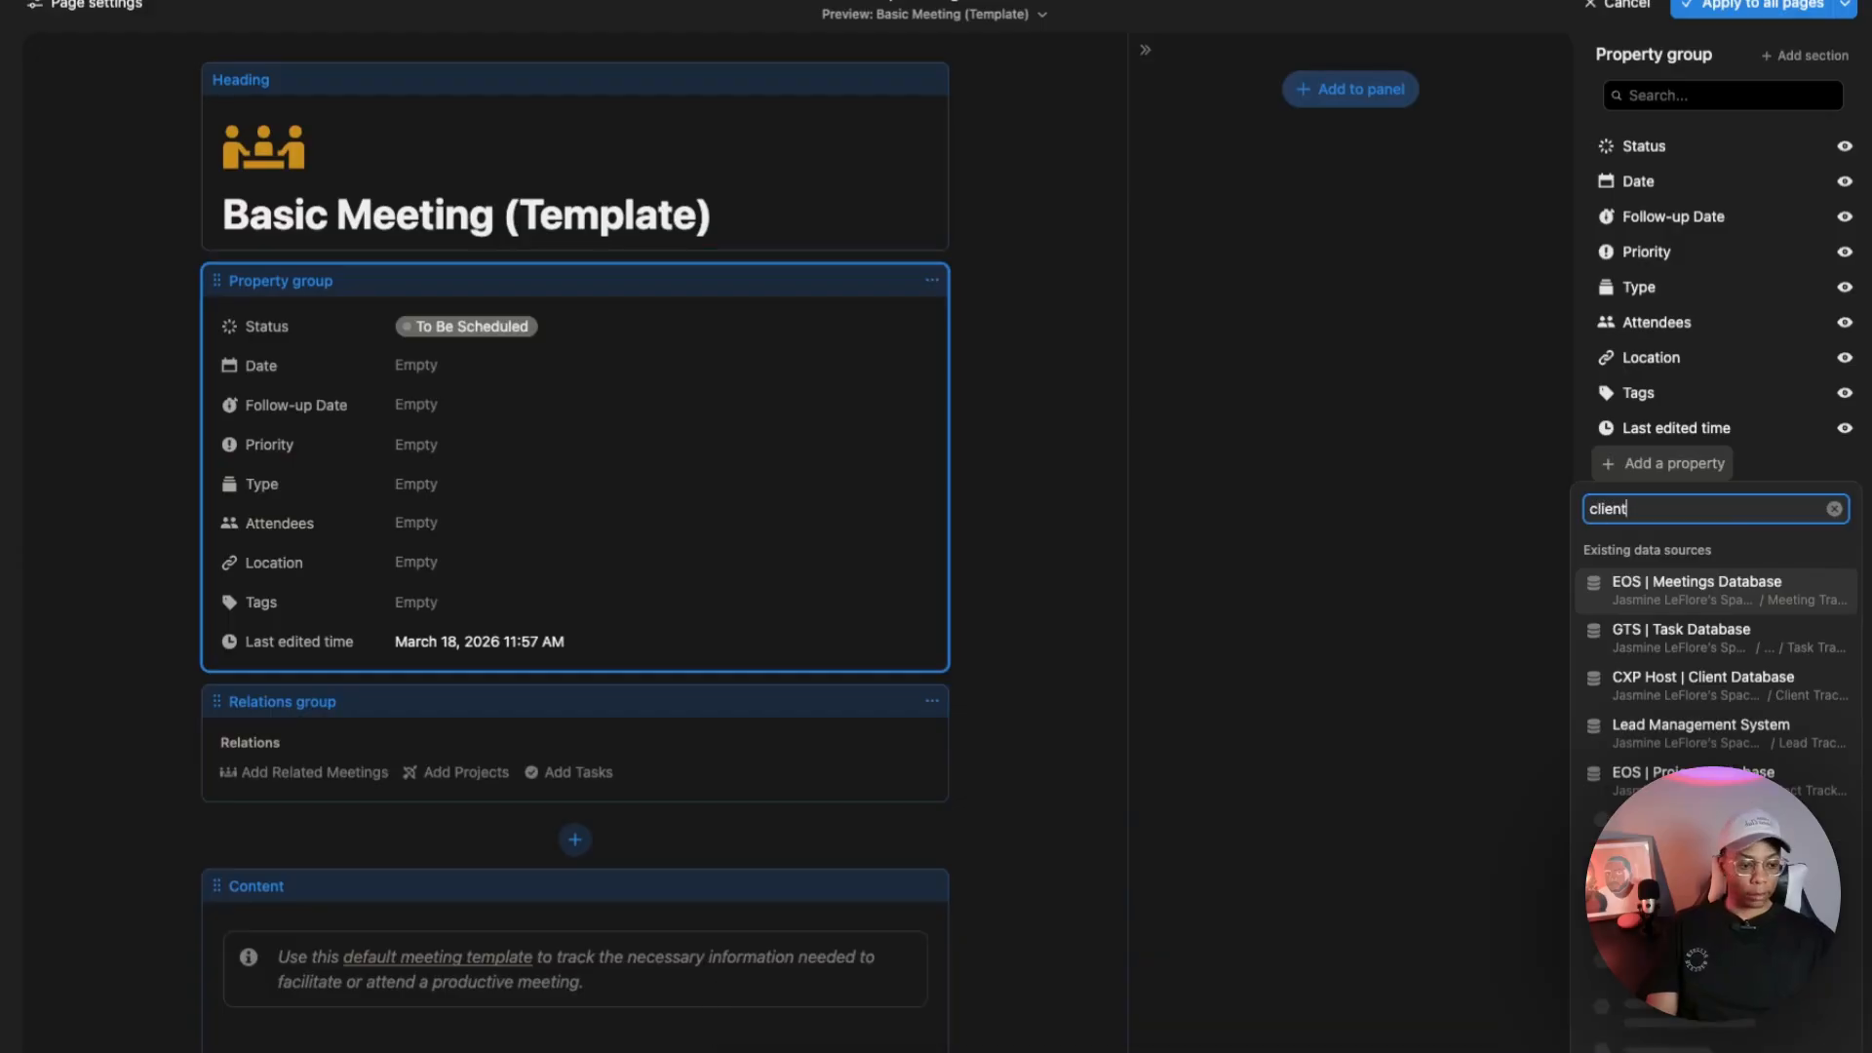
pyautogui.click(1670, 614)
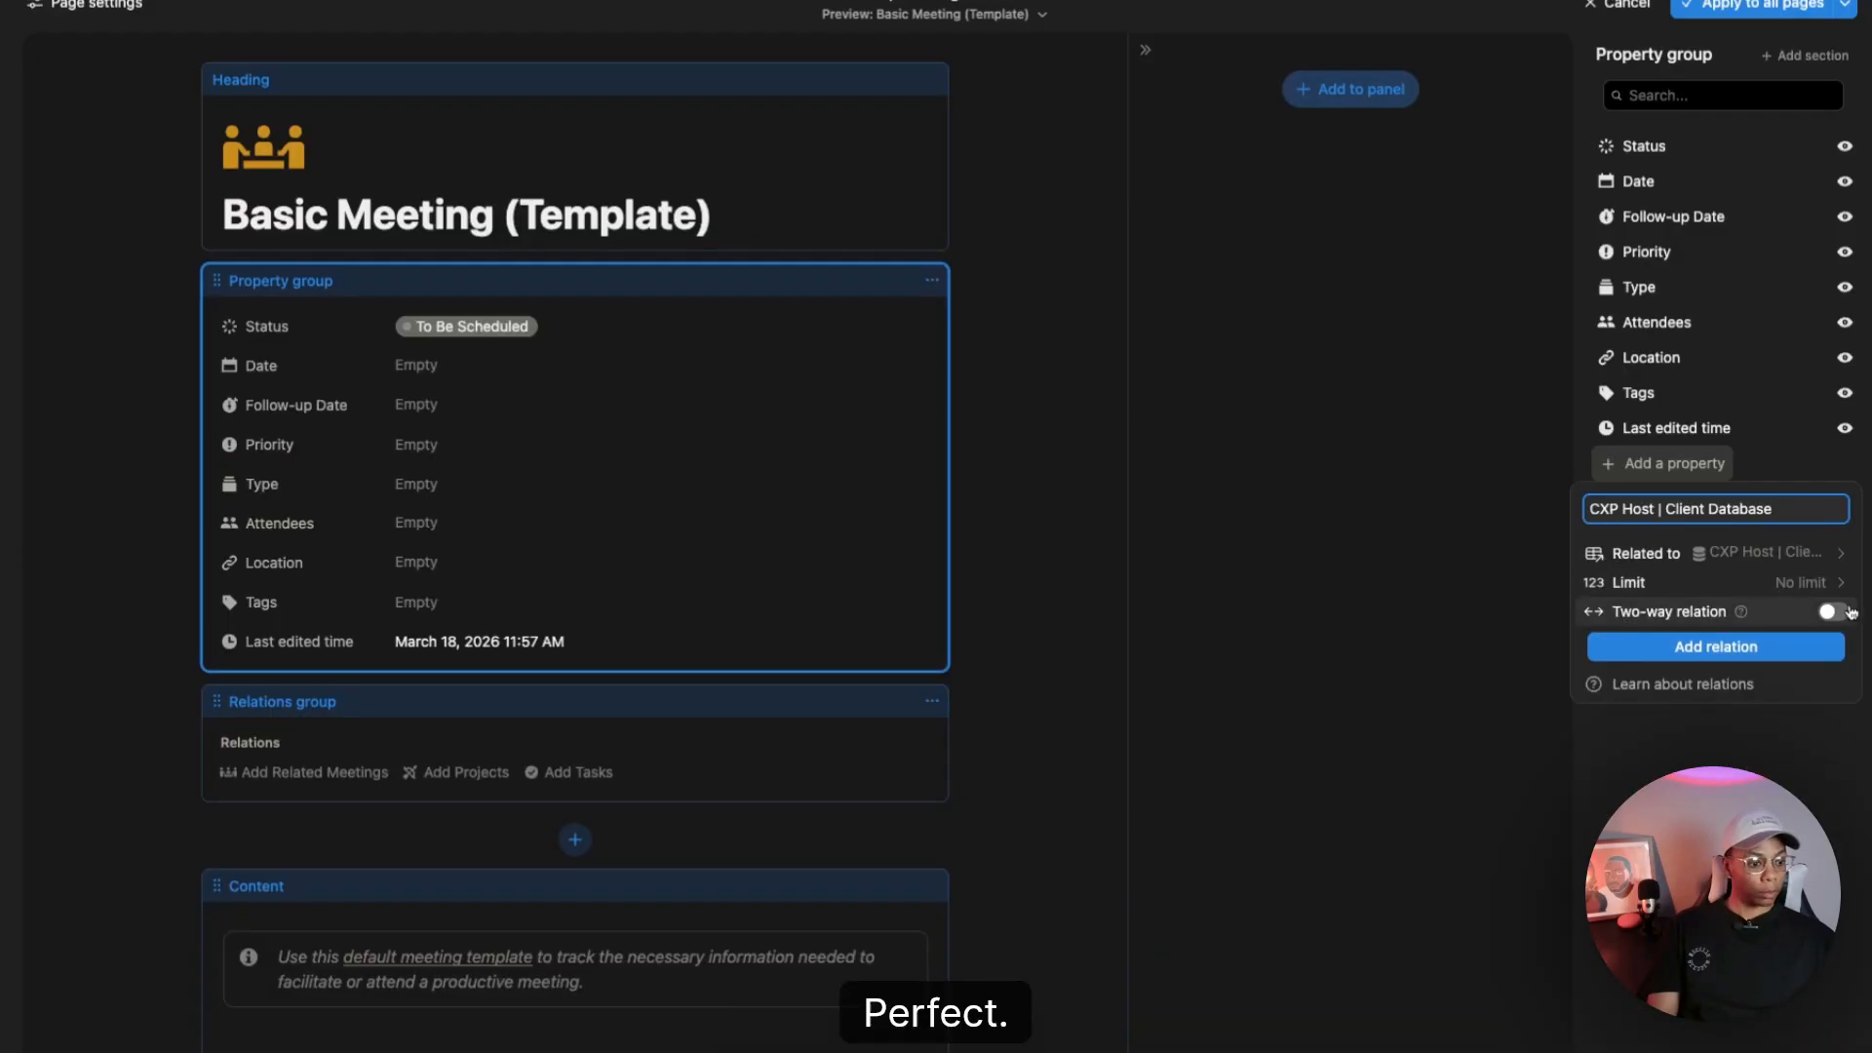
# Step: Name the two-way client relation Clients with the related property Meetings, and create it
pyautogui.tripleClick(1670, 509)
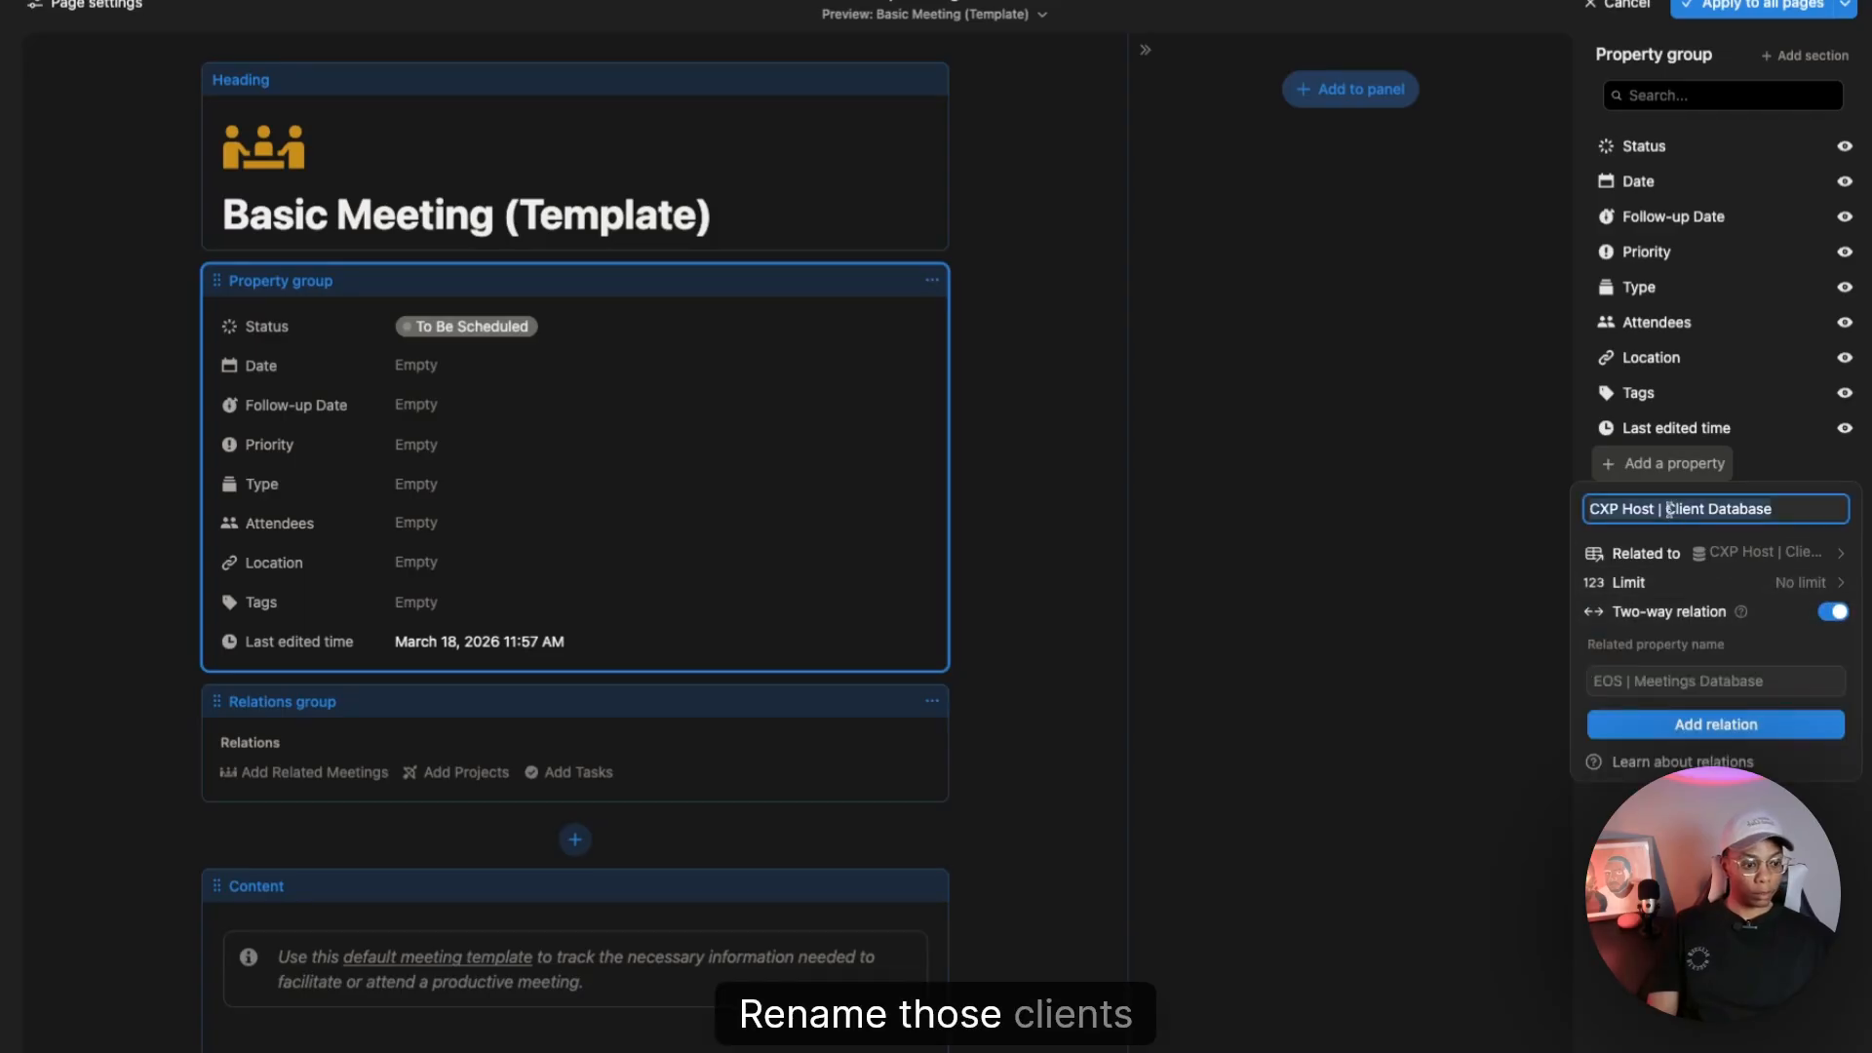
pyautogui.write('Cle')
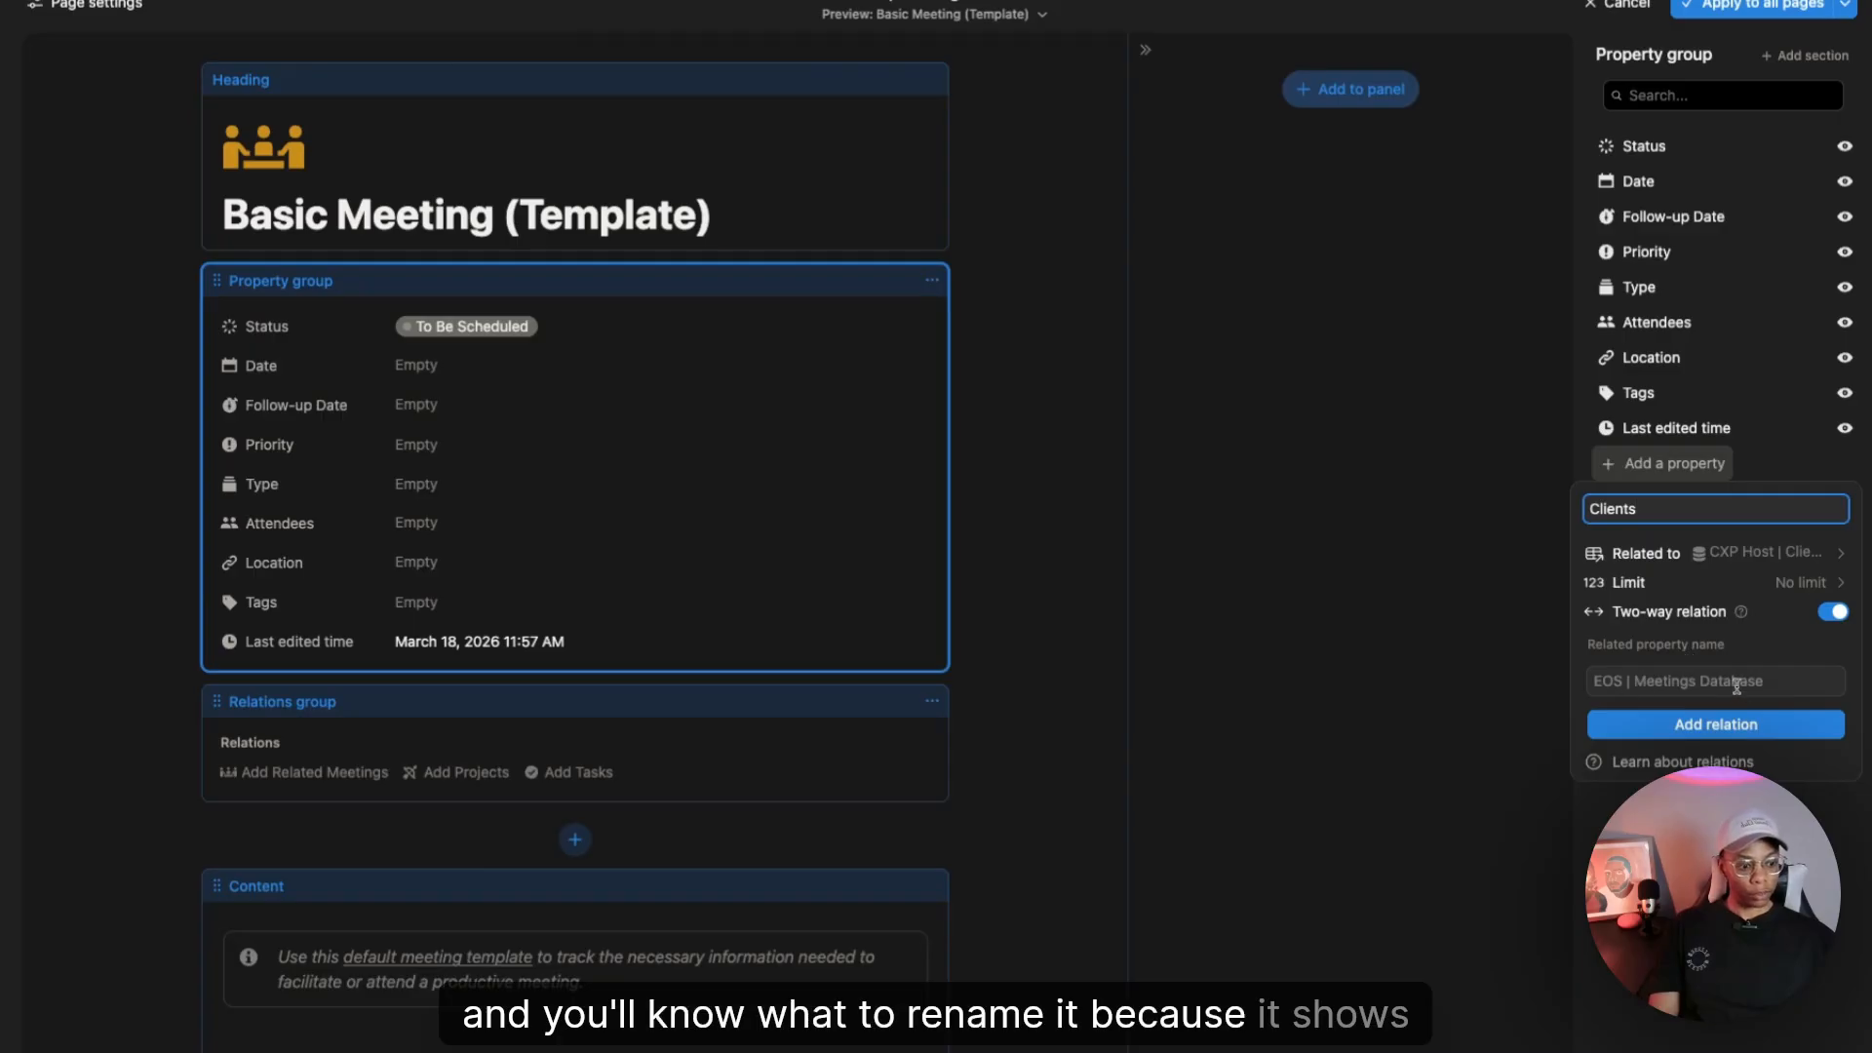
pyautogui.click(1662, 683)
pyautogui.write('M')
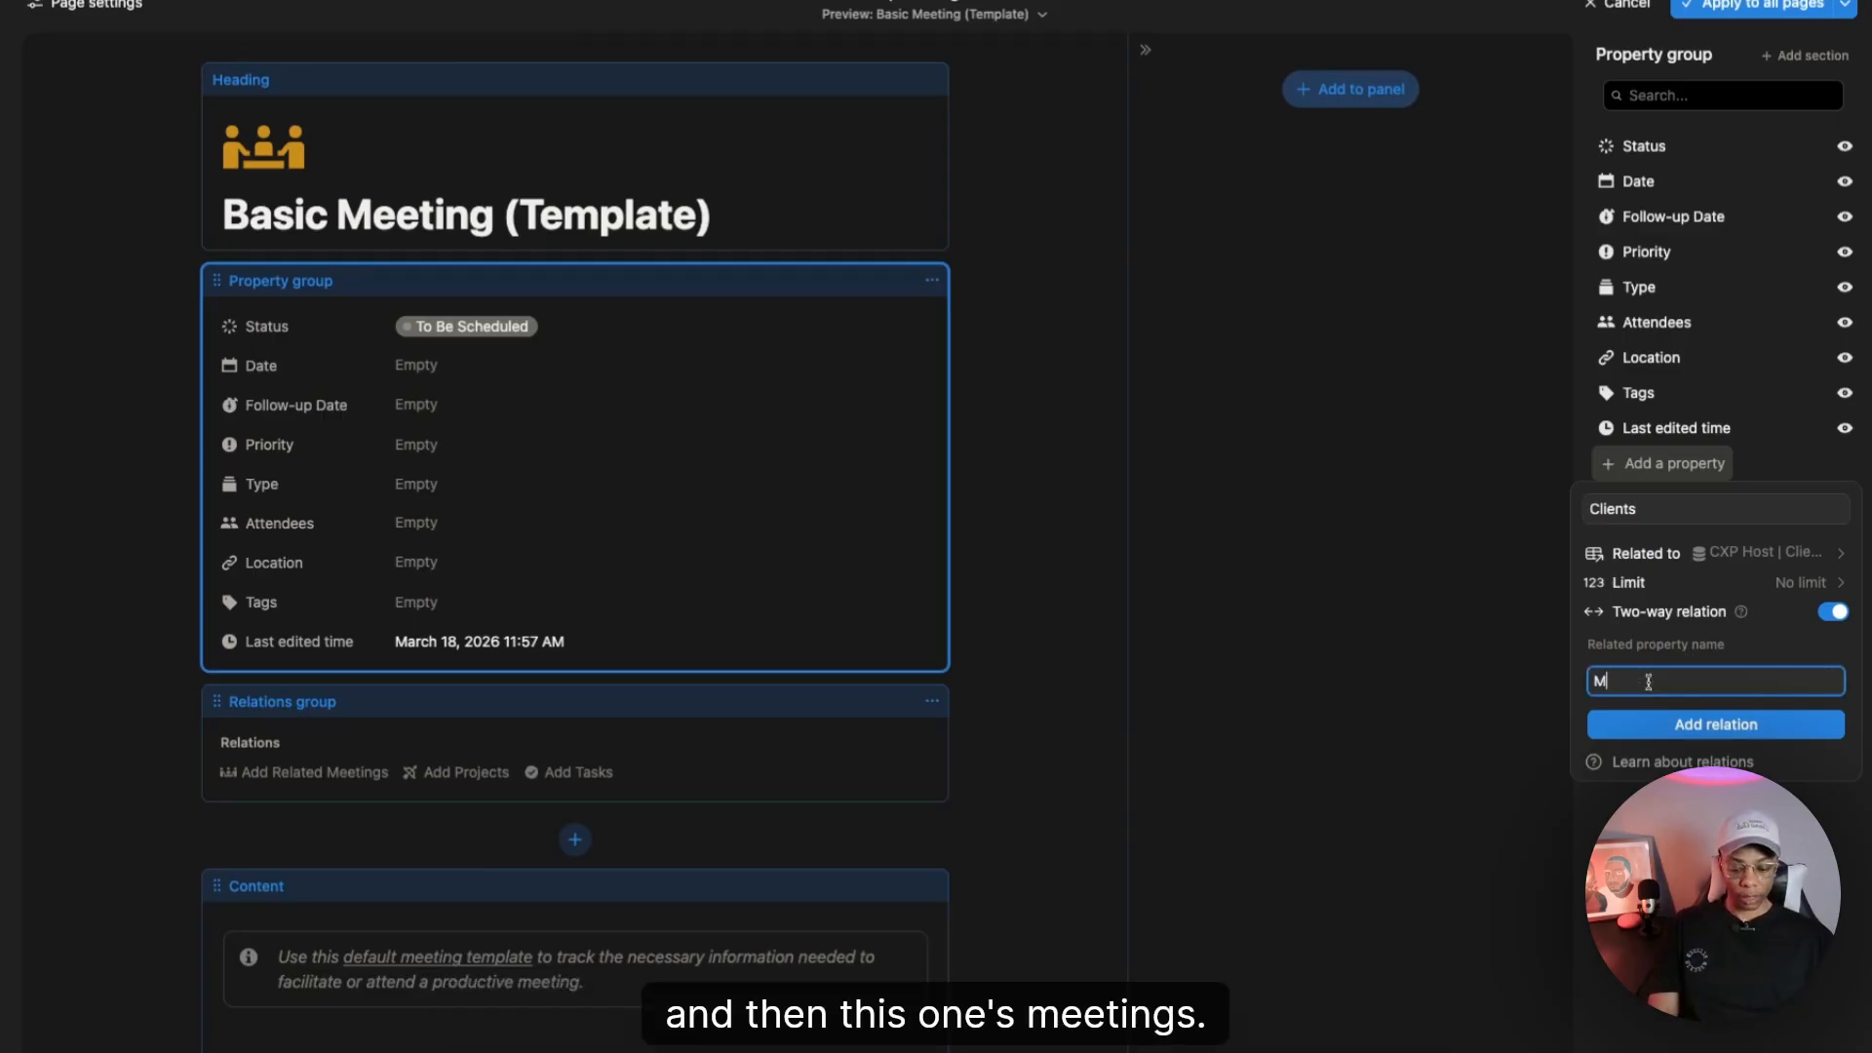
pyautogui.write('eetings')
pyautogui.click(1683, 723)
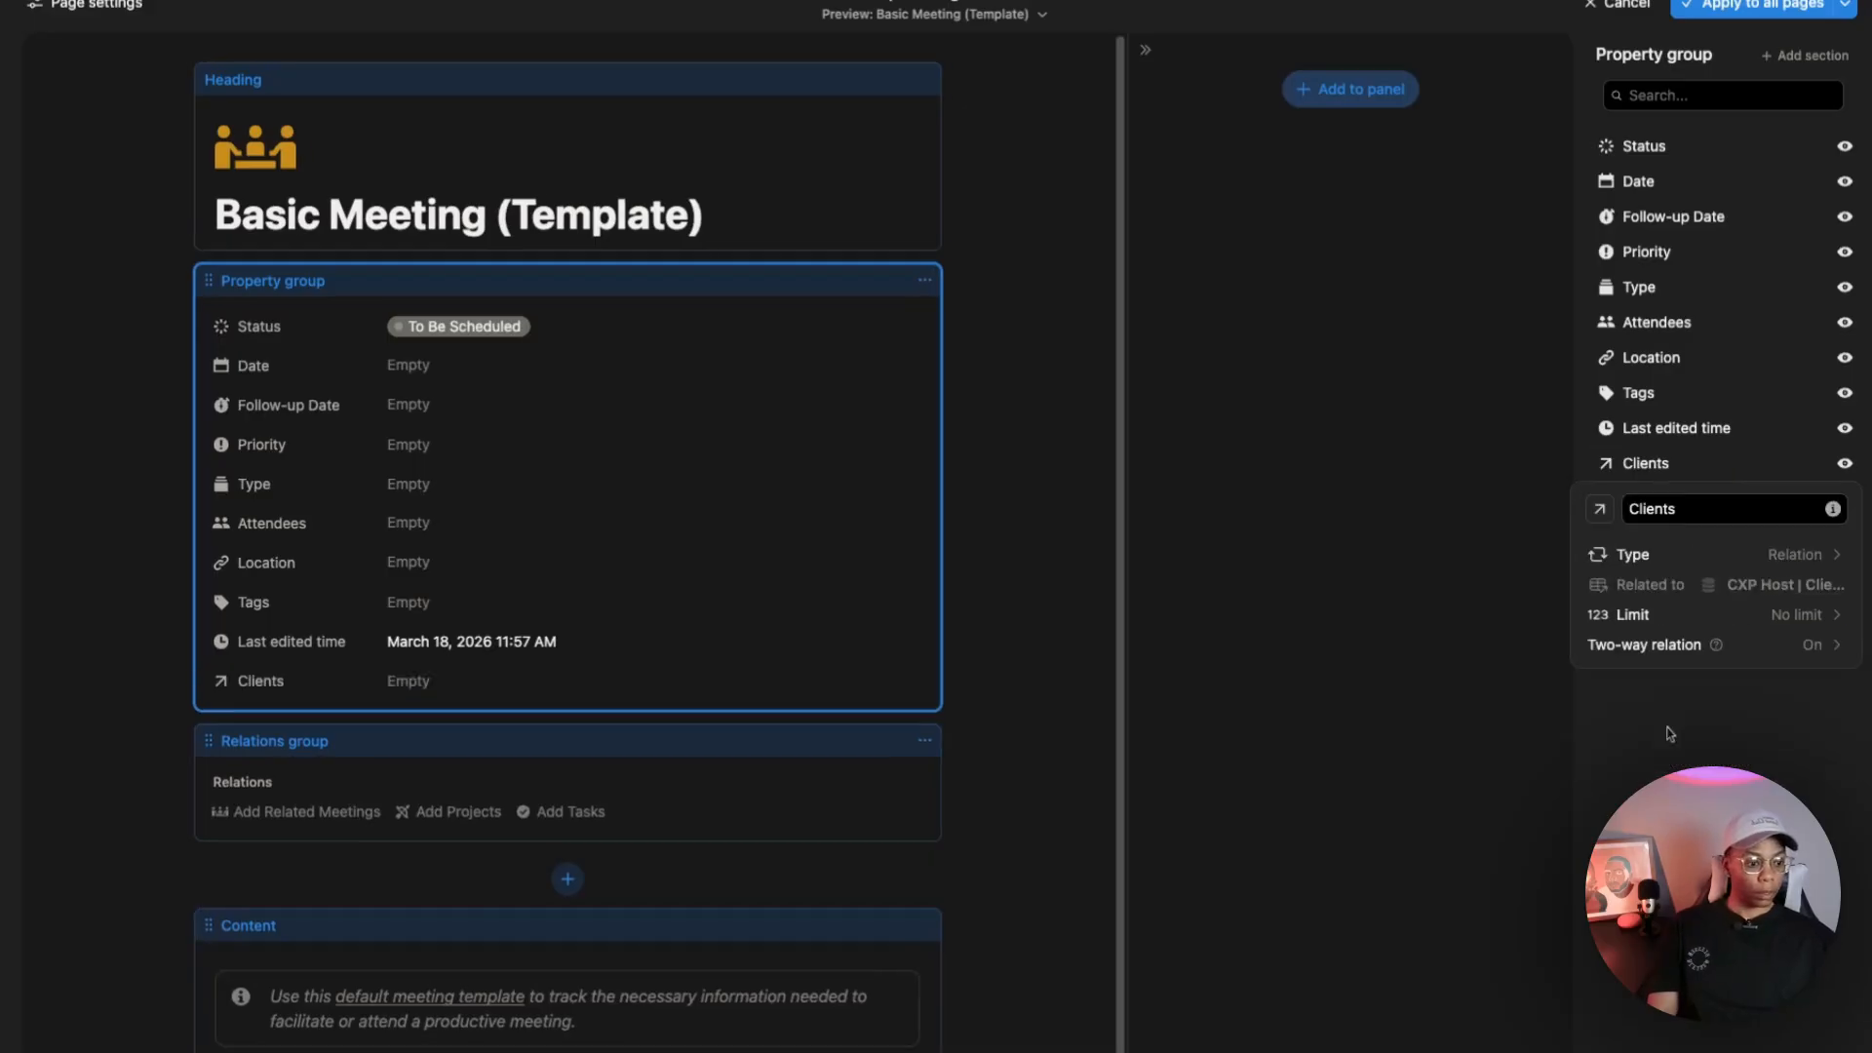
# Step: Give the Clients property the upright ID badge icon, searching the icons for "person"
pyautogui.click(1599, 509)
pyautogui.write('person')
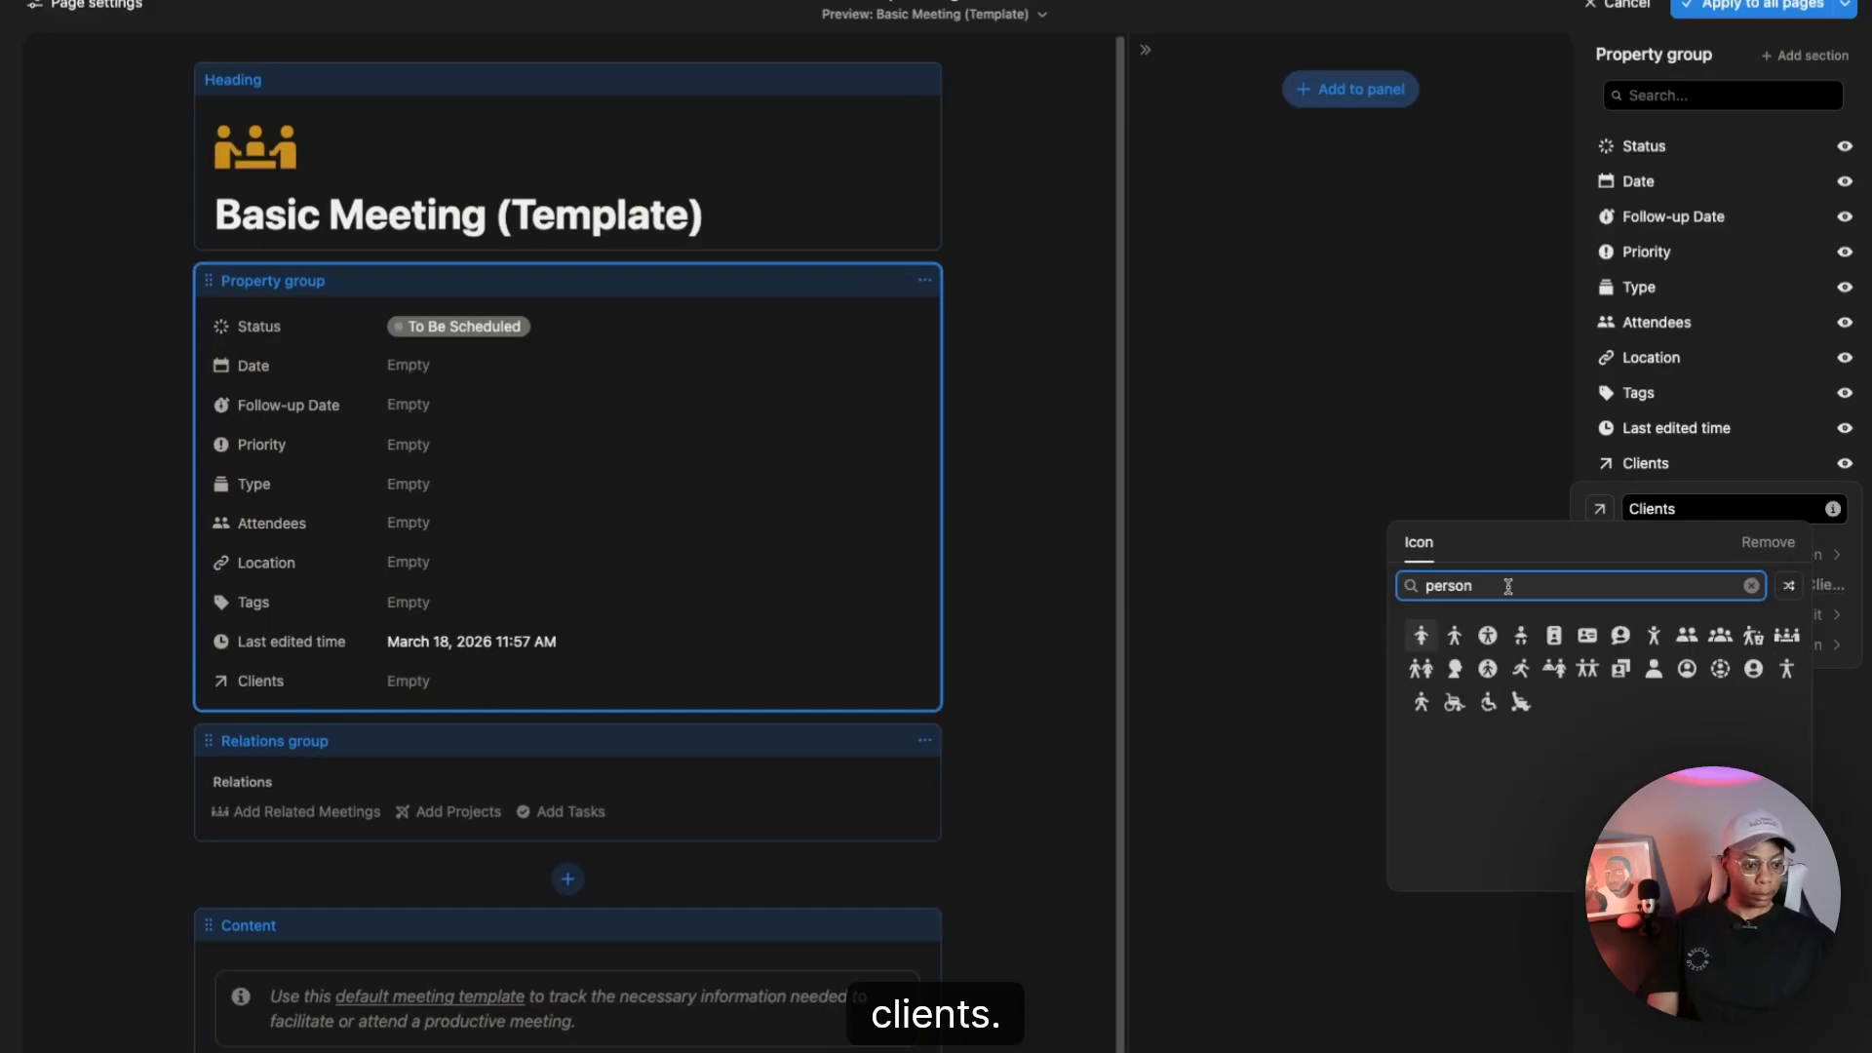
pyautogui.click(1556, 638)
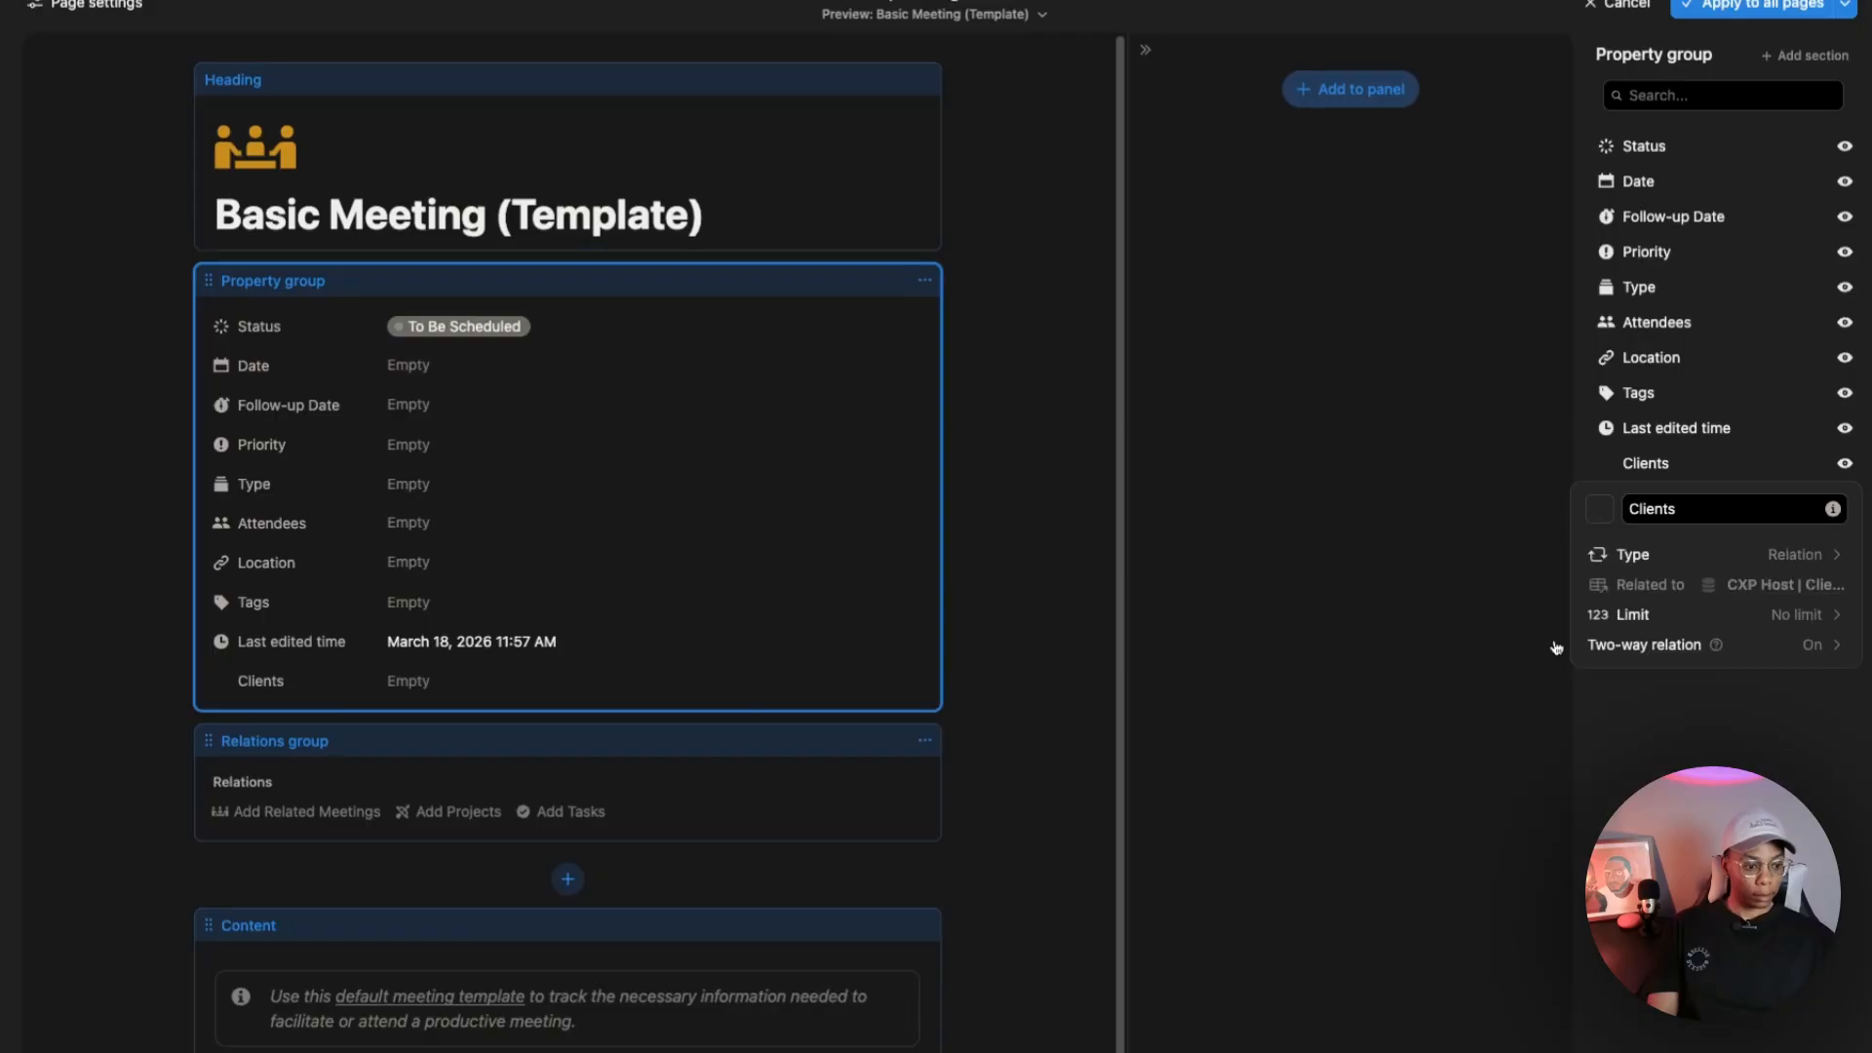
pyautogui.click(1781, 769)
# Step: Add Clients to the layout as its own section and move that section into the Relations group
pyautogui.click(1661, 479)
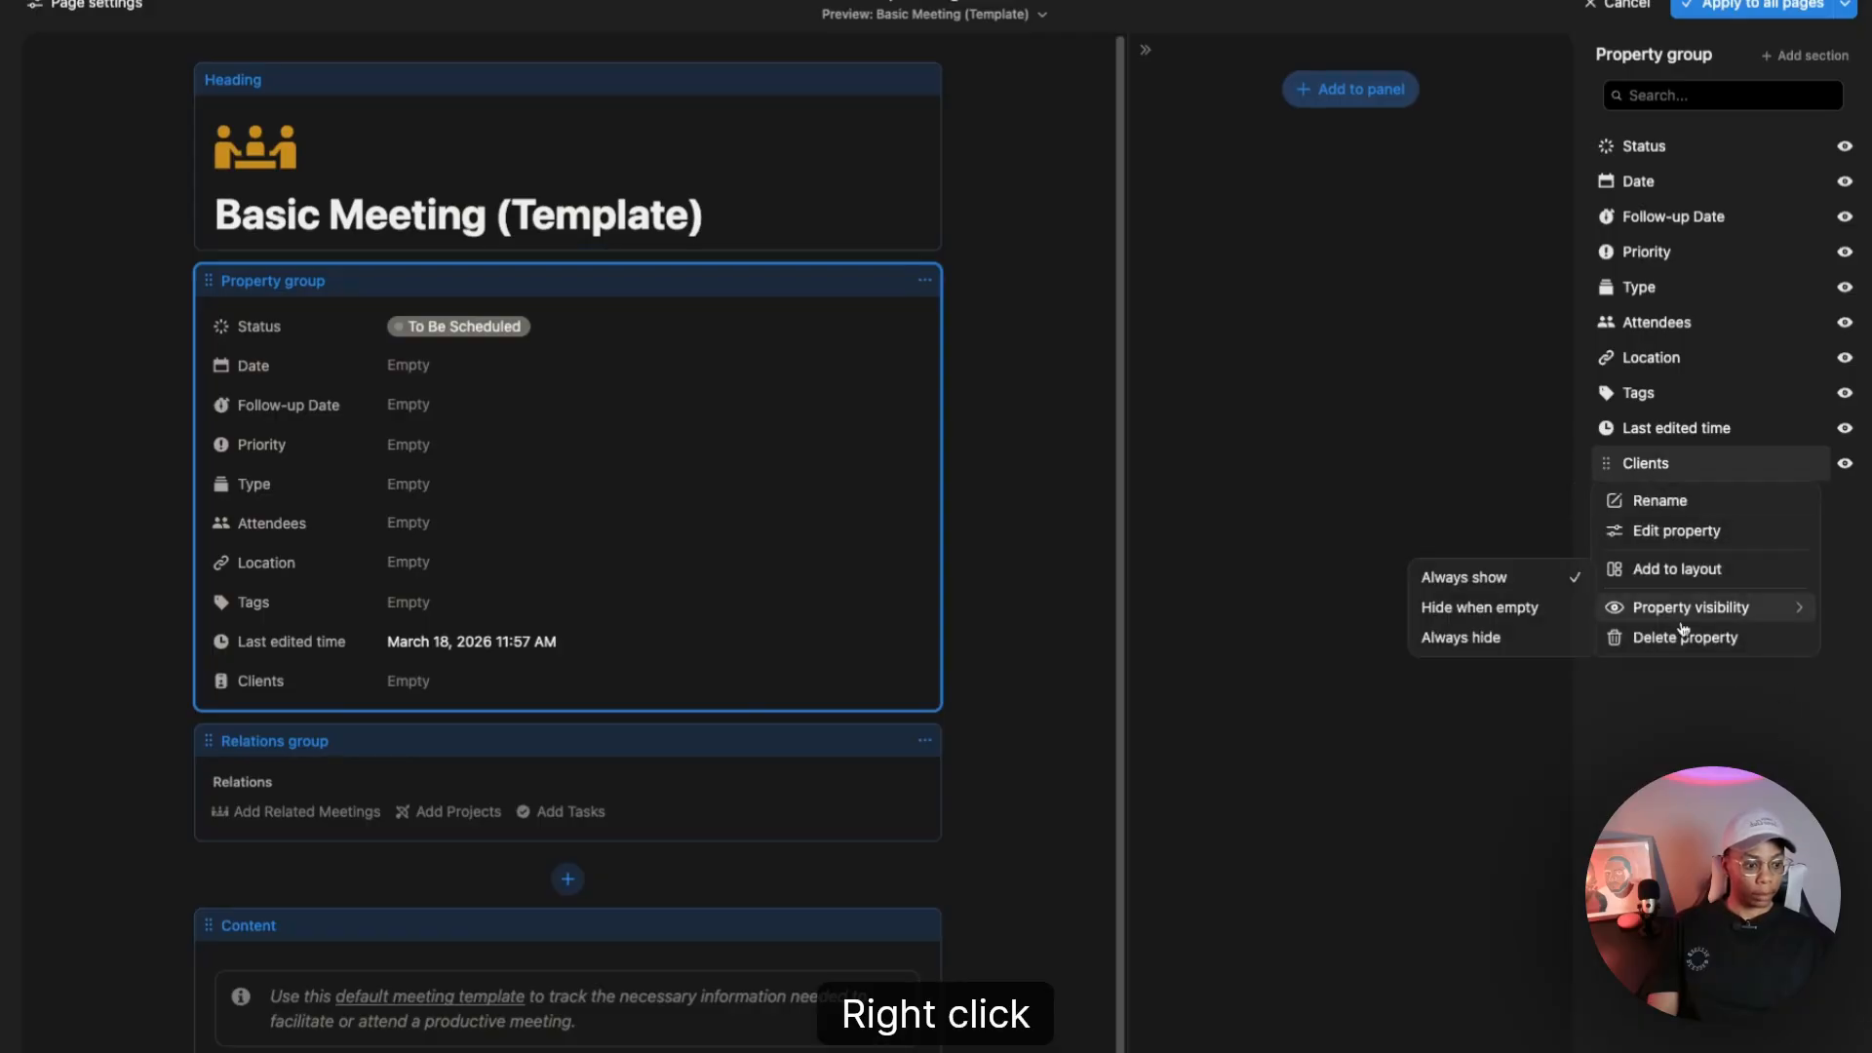
pyautogui.click(1663, 567)
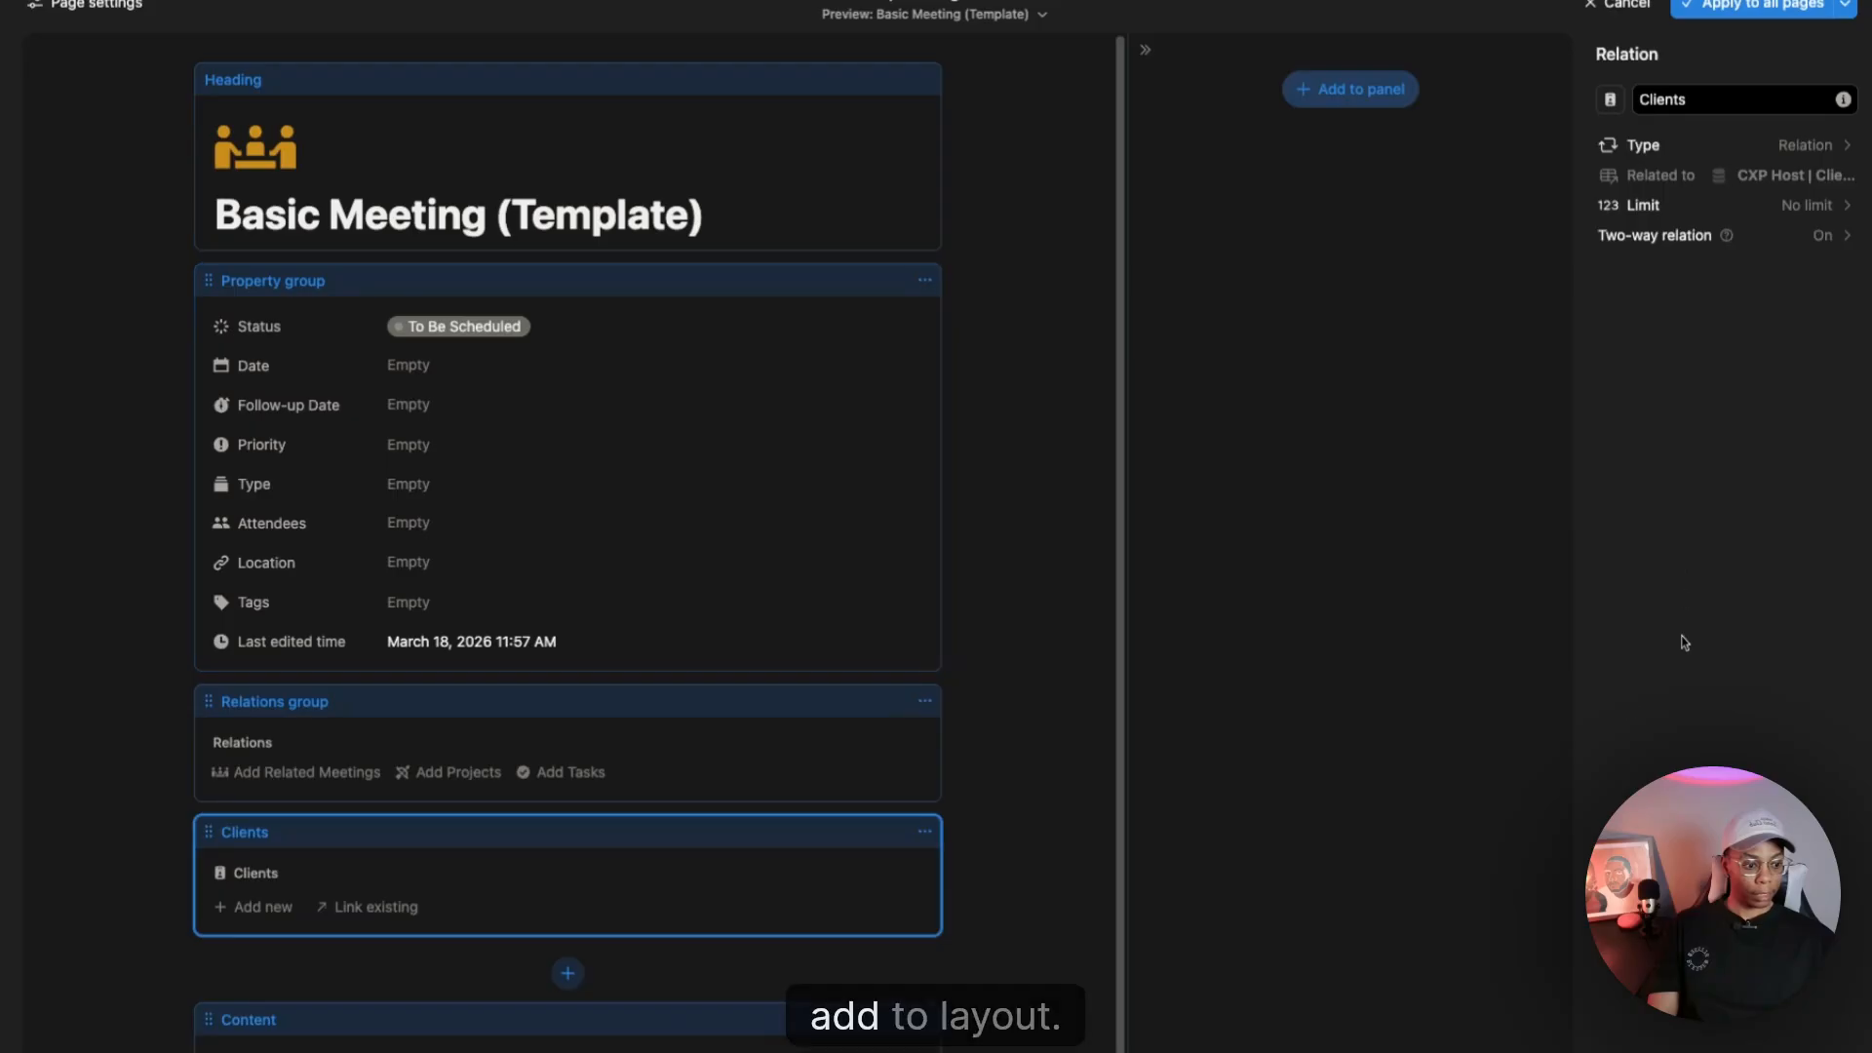
pyautogui.click(925, 831)
pyautogui.moveTo(878, 948)
pyautogui.click(1036, 946)
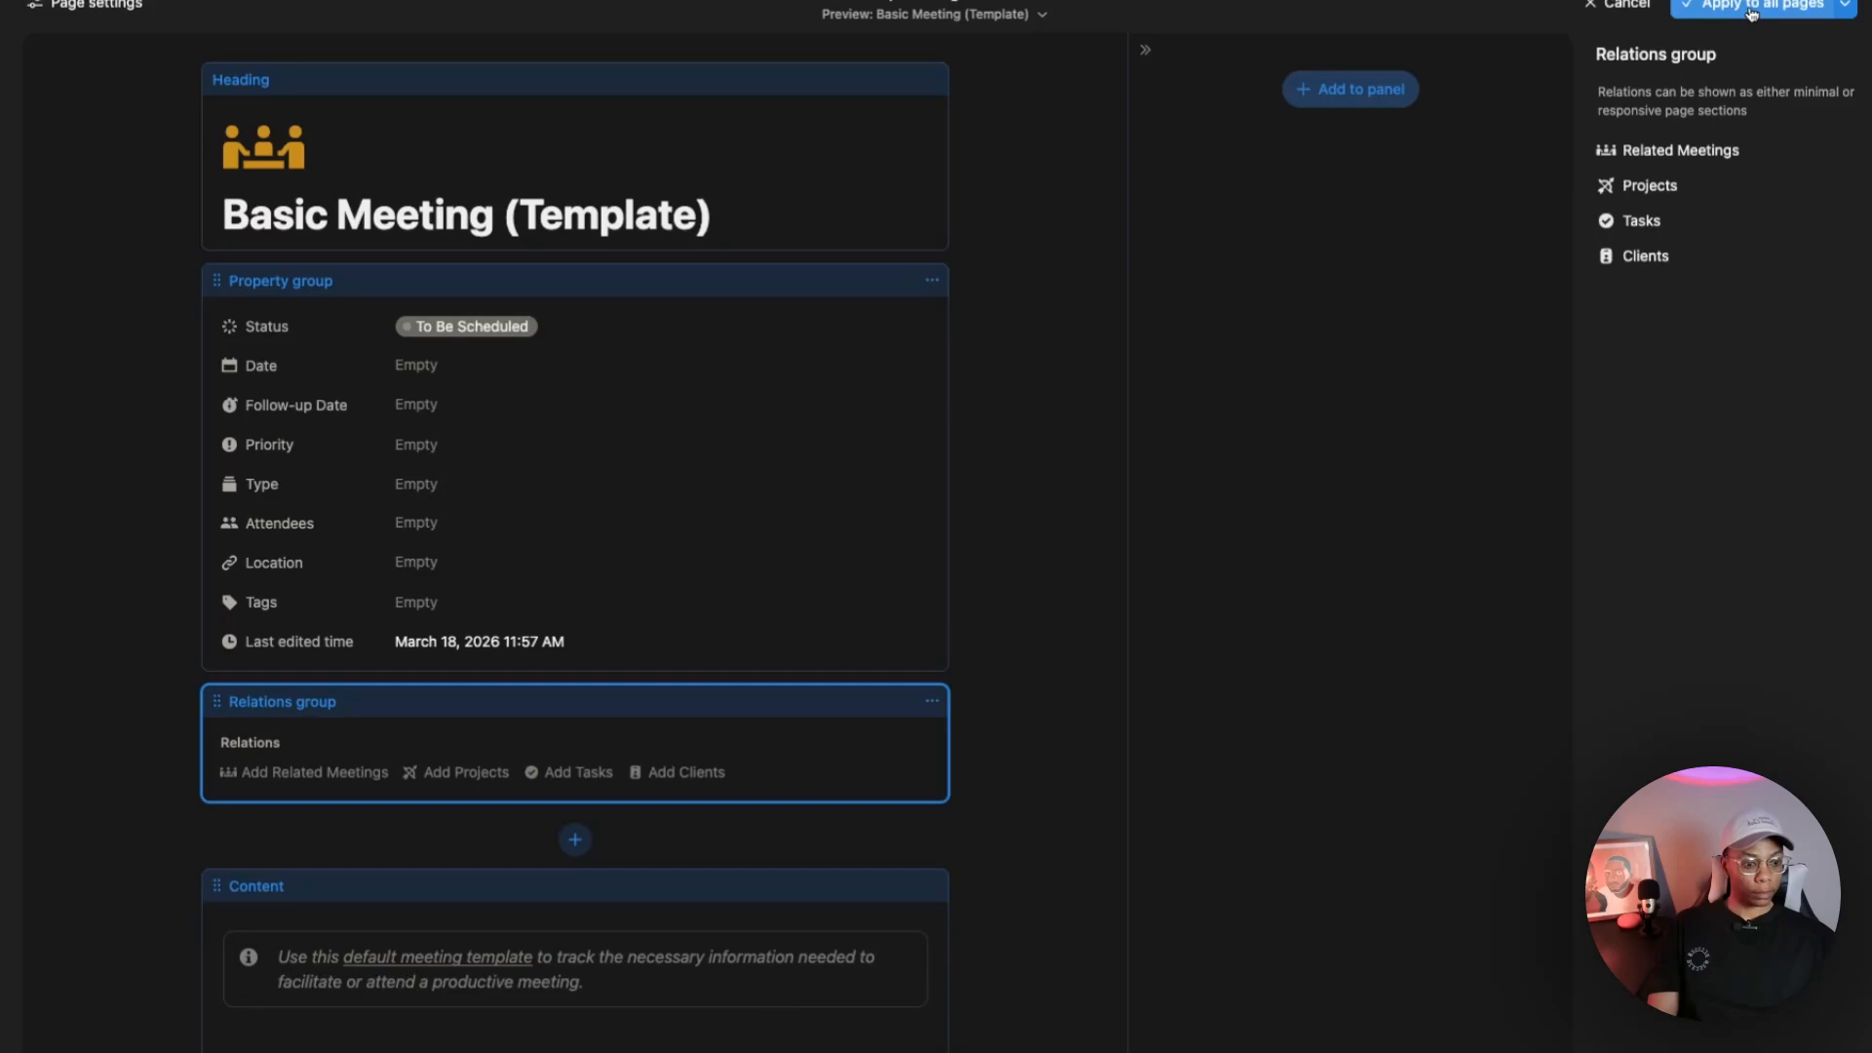
# Step: Add another relation property to the layout's Property group and link it to the Lead Management System
pyautogui.click(944, 505)
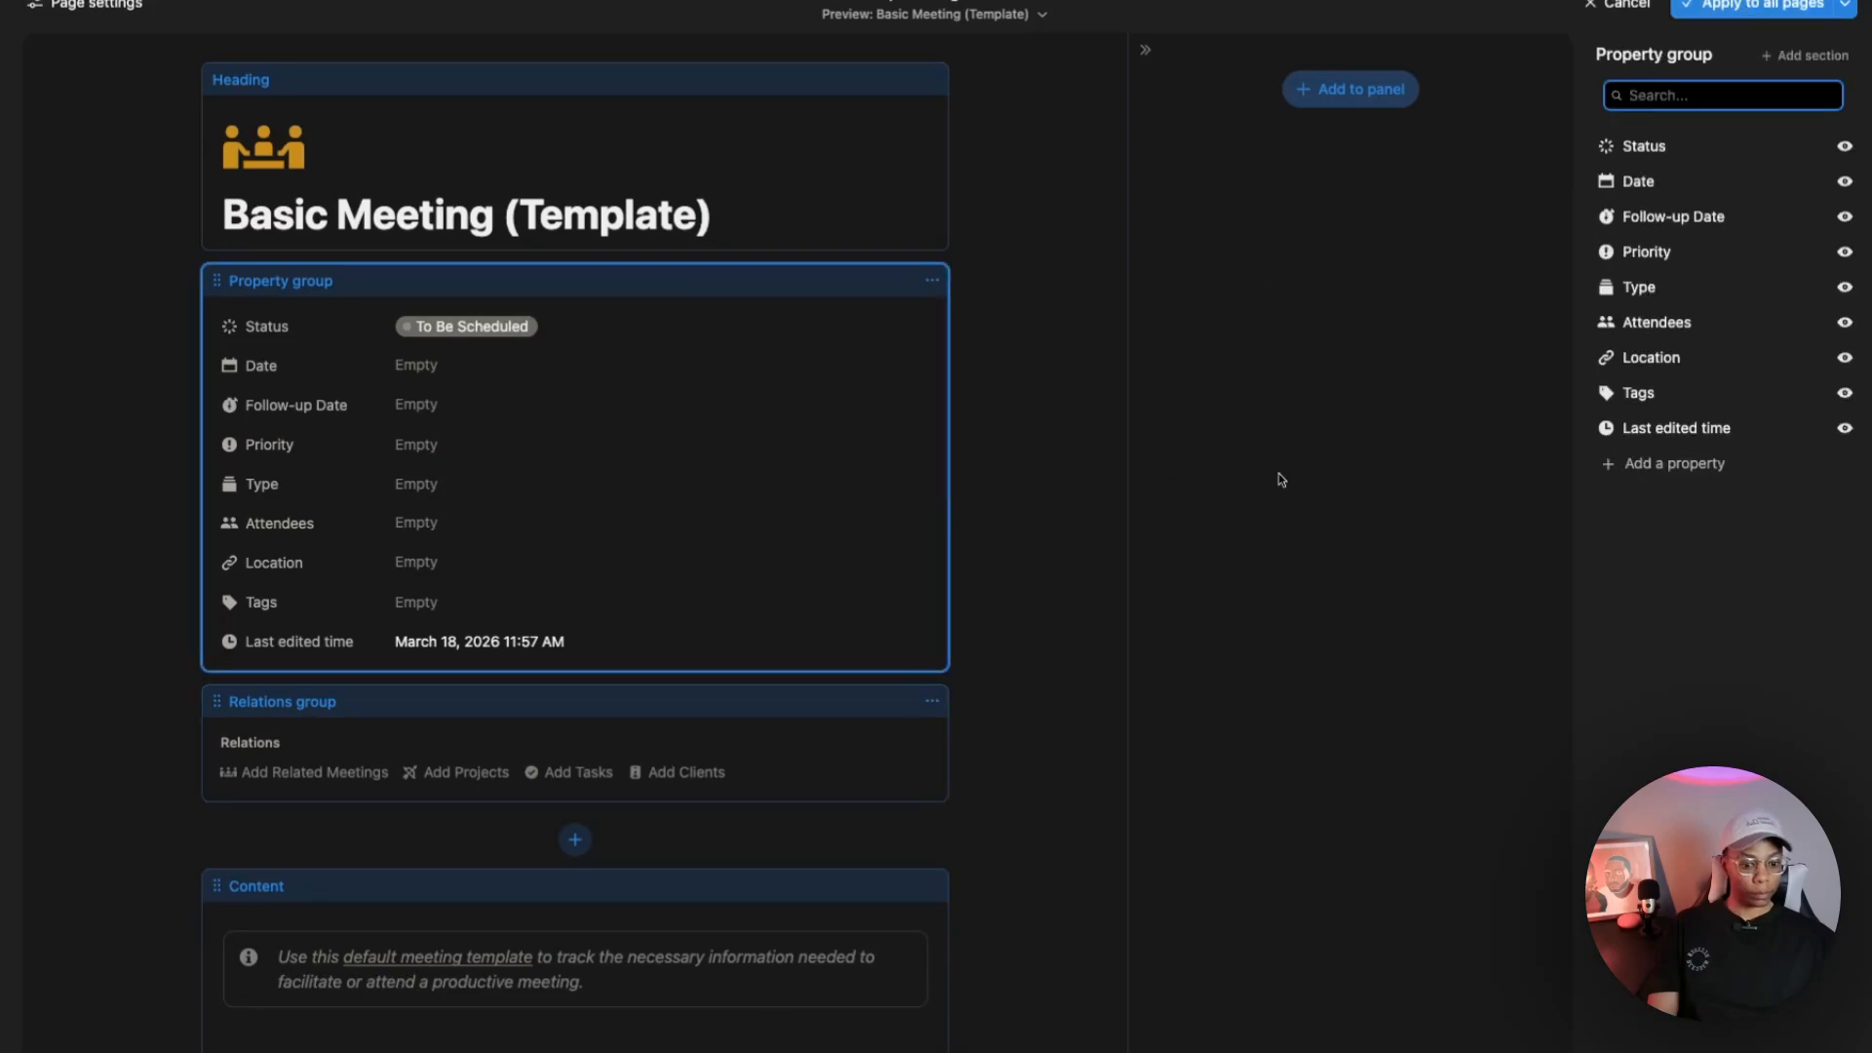
pyautogui.click(1662, 464)
pyautogui.write('relation')
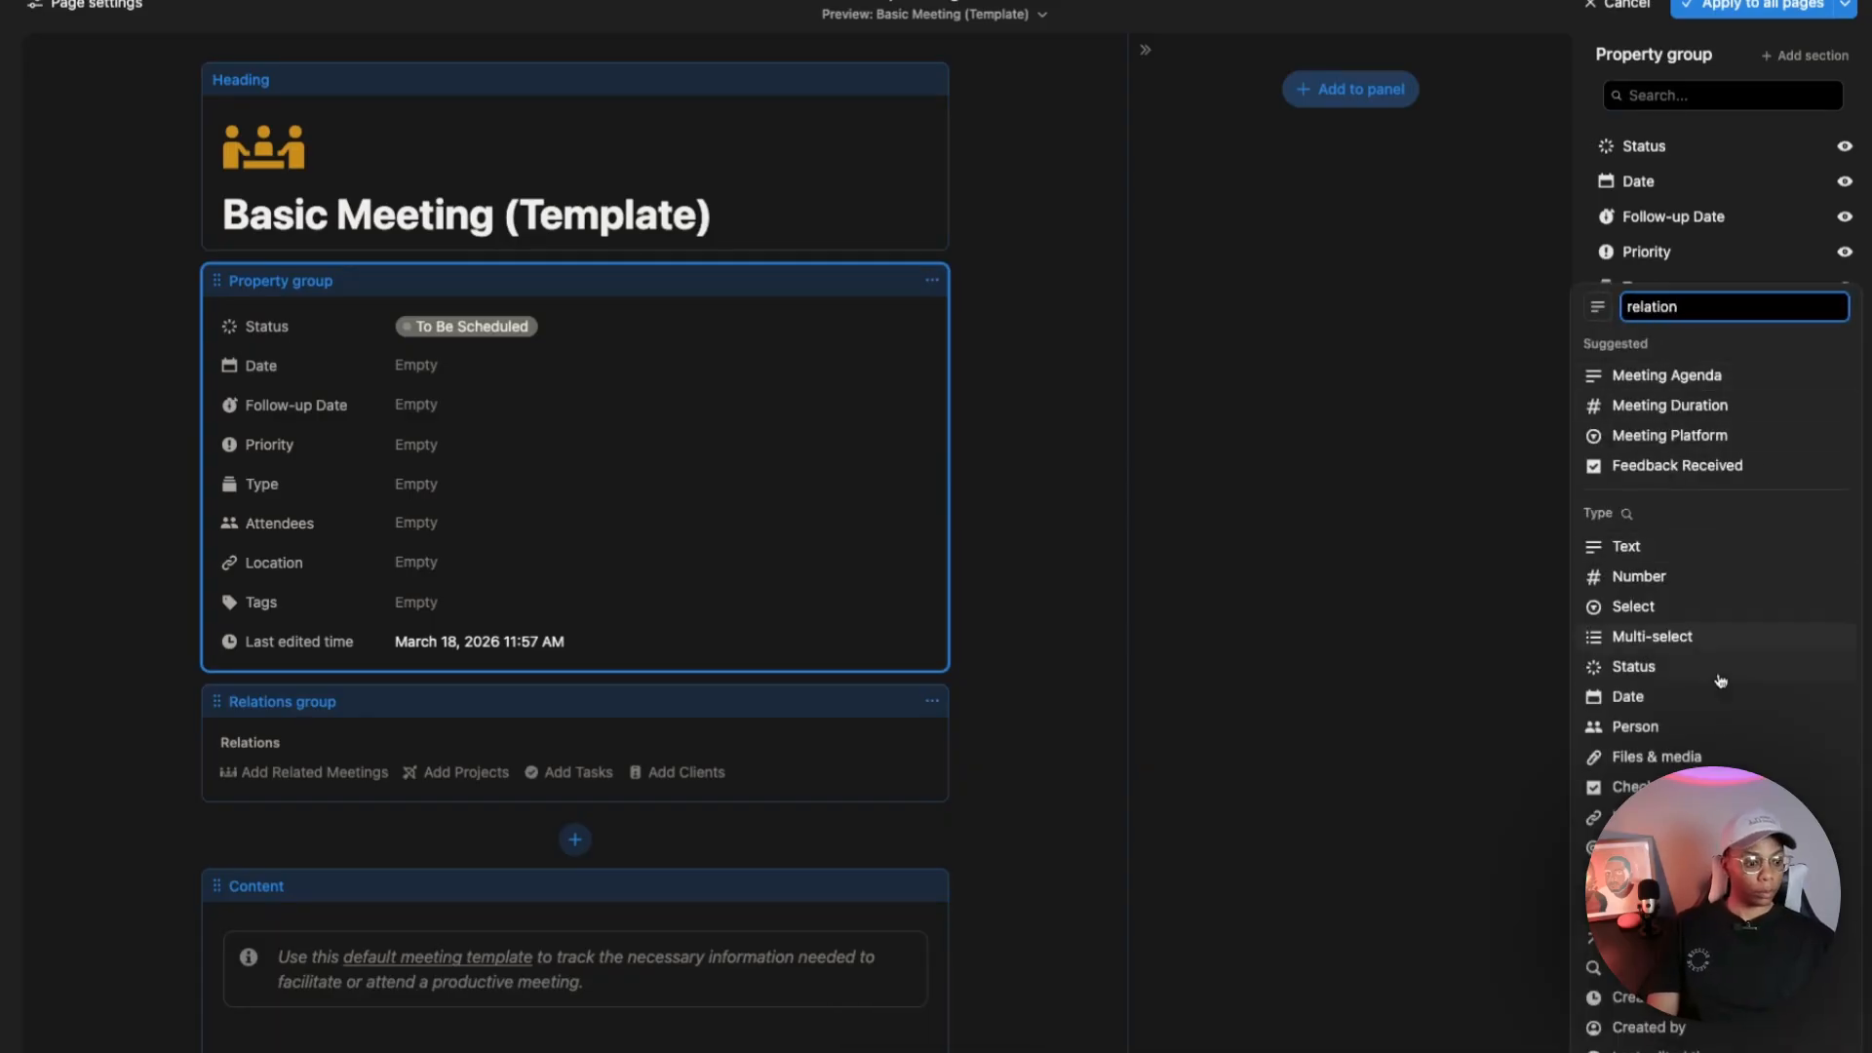
pyautogui.click(1696, 938)
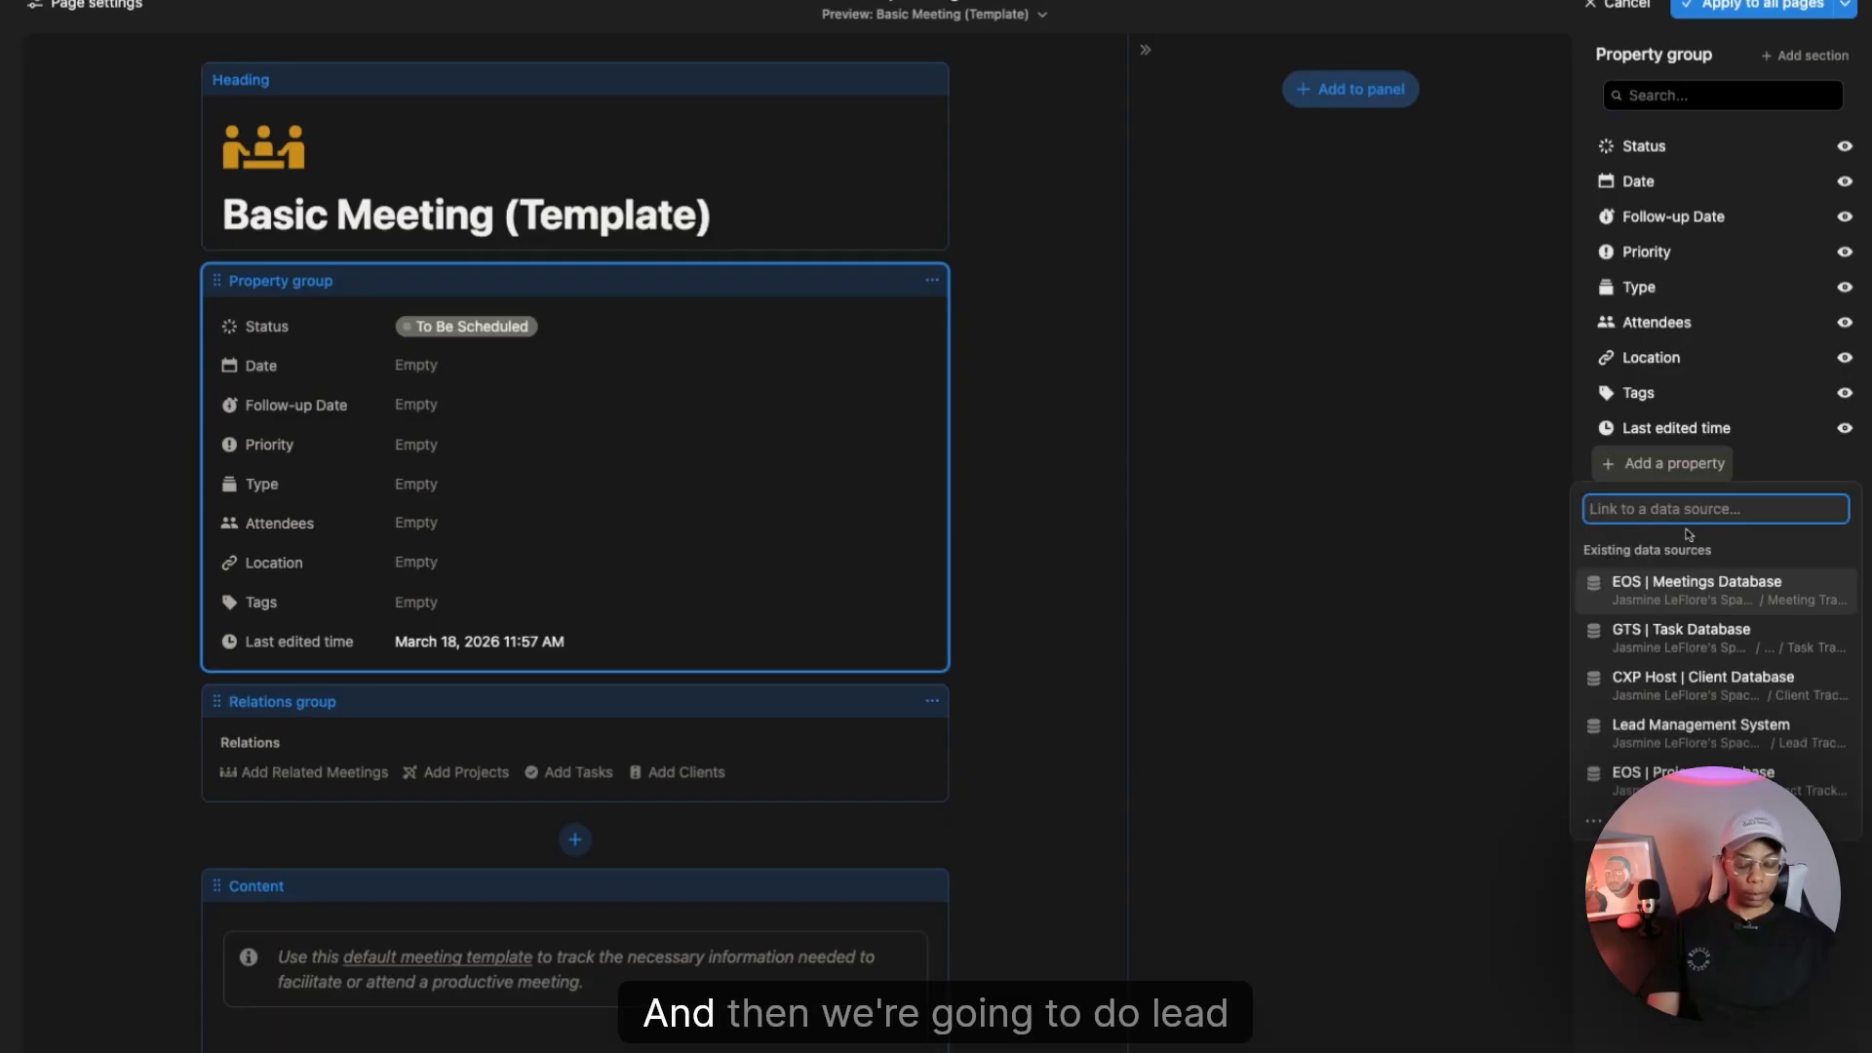
pyautogui.write('lead')
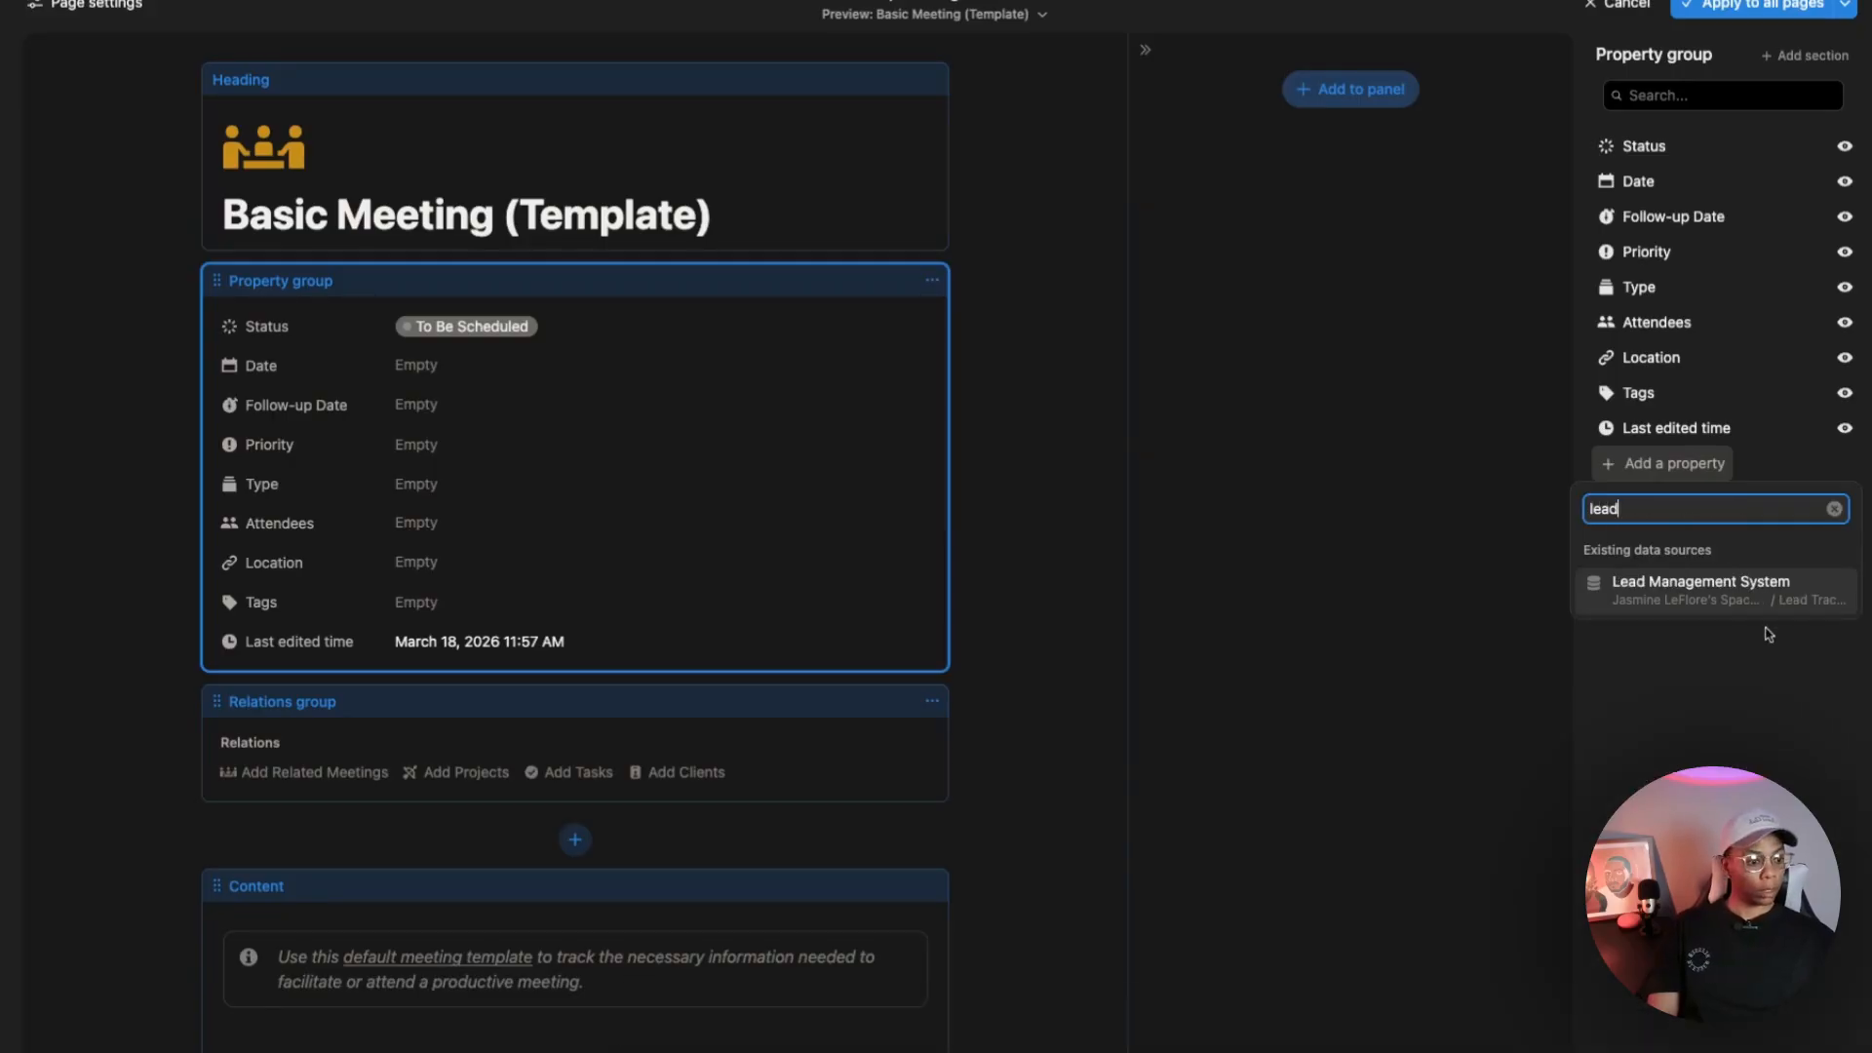
pyautogui.click(1731, 580)
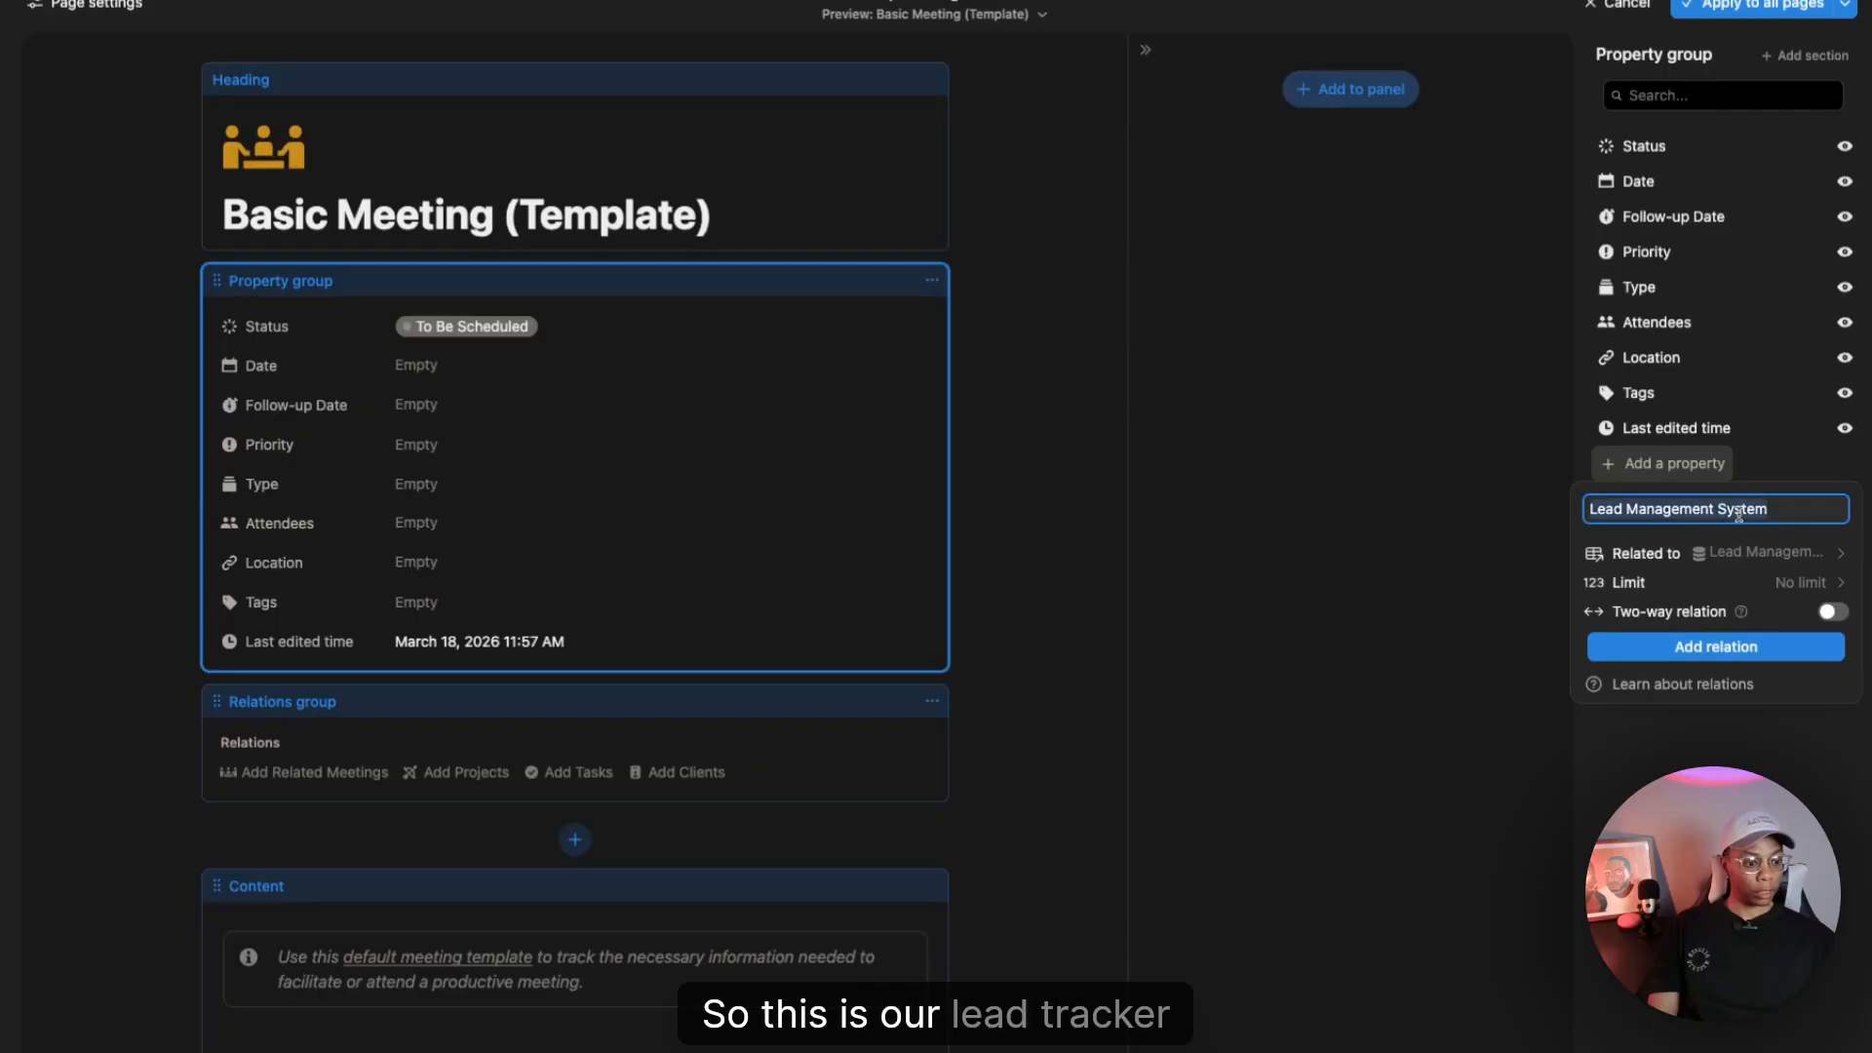
# Step: Name the lead relation Leads, make it two-way with the related property Meetings, and create it
pyautogui.write('Lead')
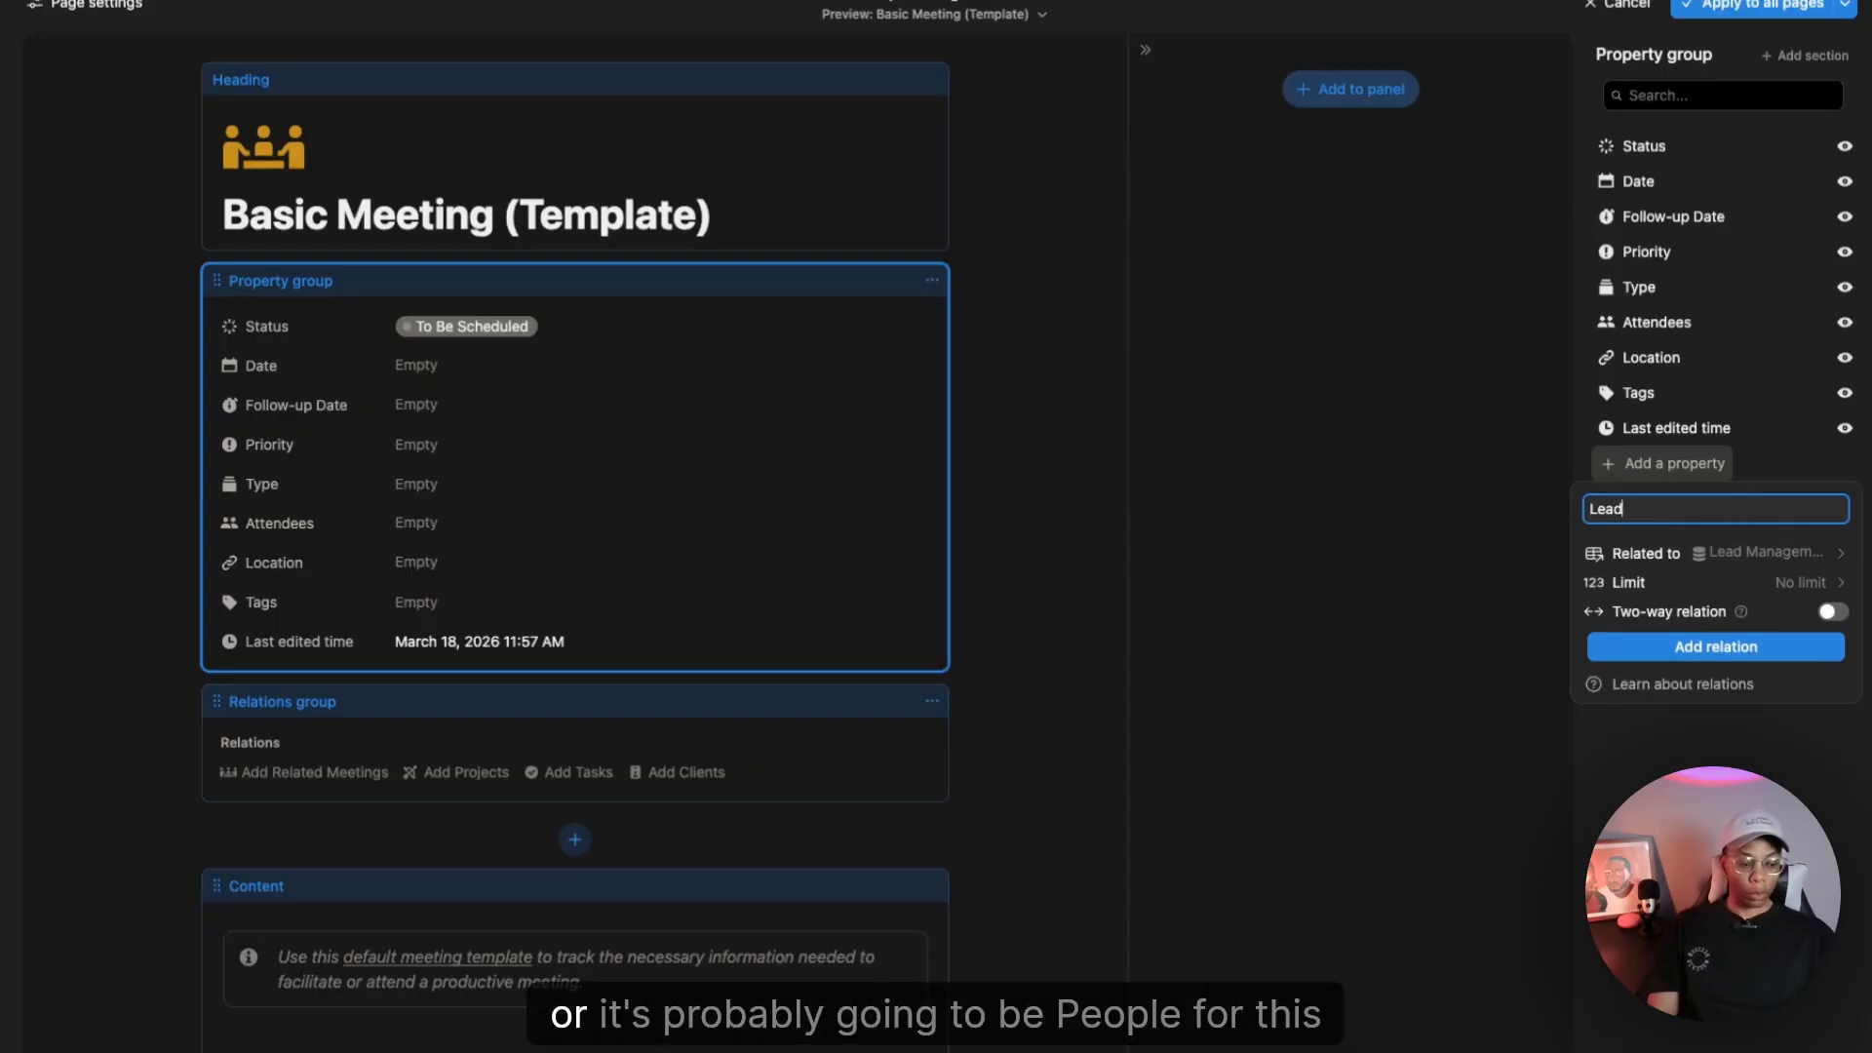
pyautogui.click(1832, 611)
pyautogui.write('Meeting')
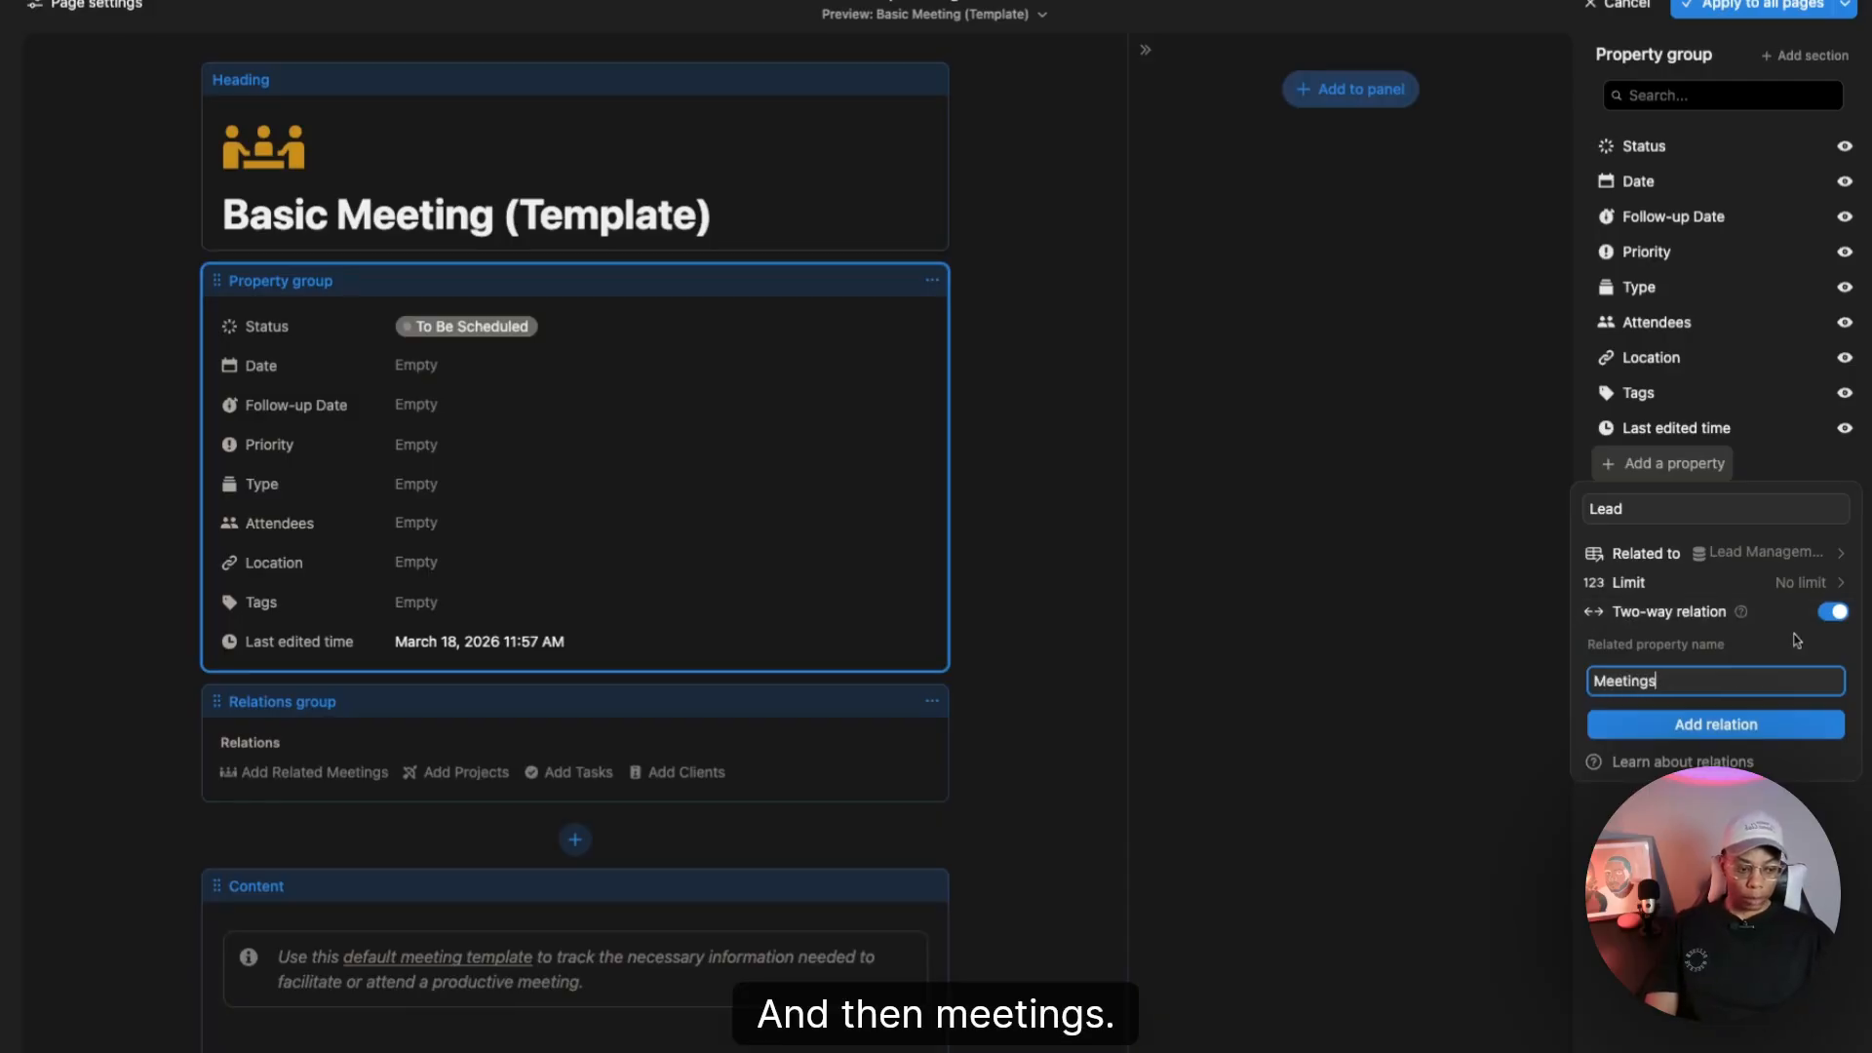
pyautogui.write('s')
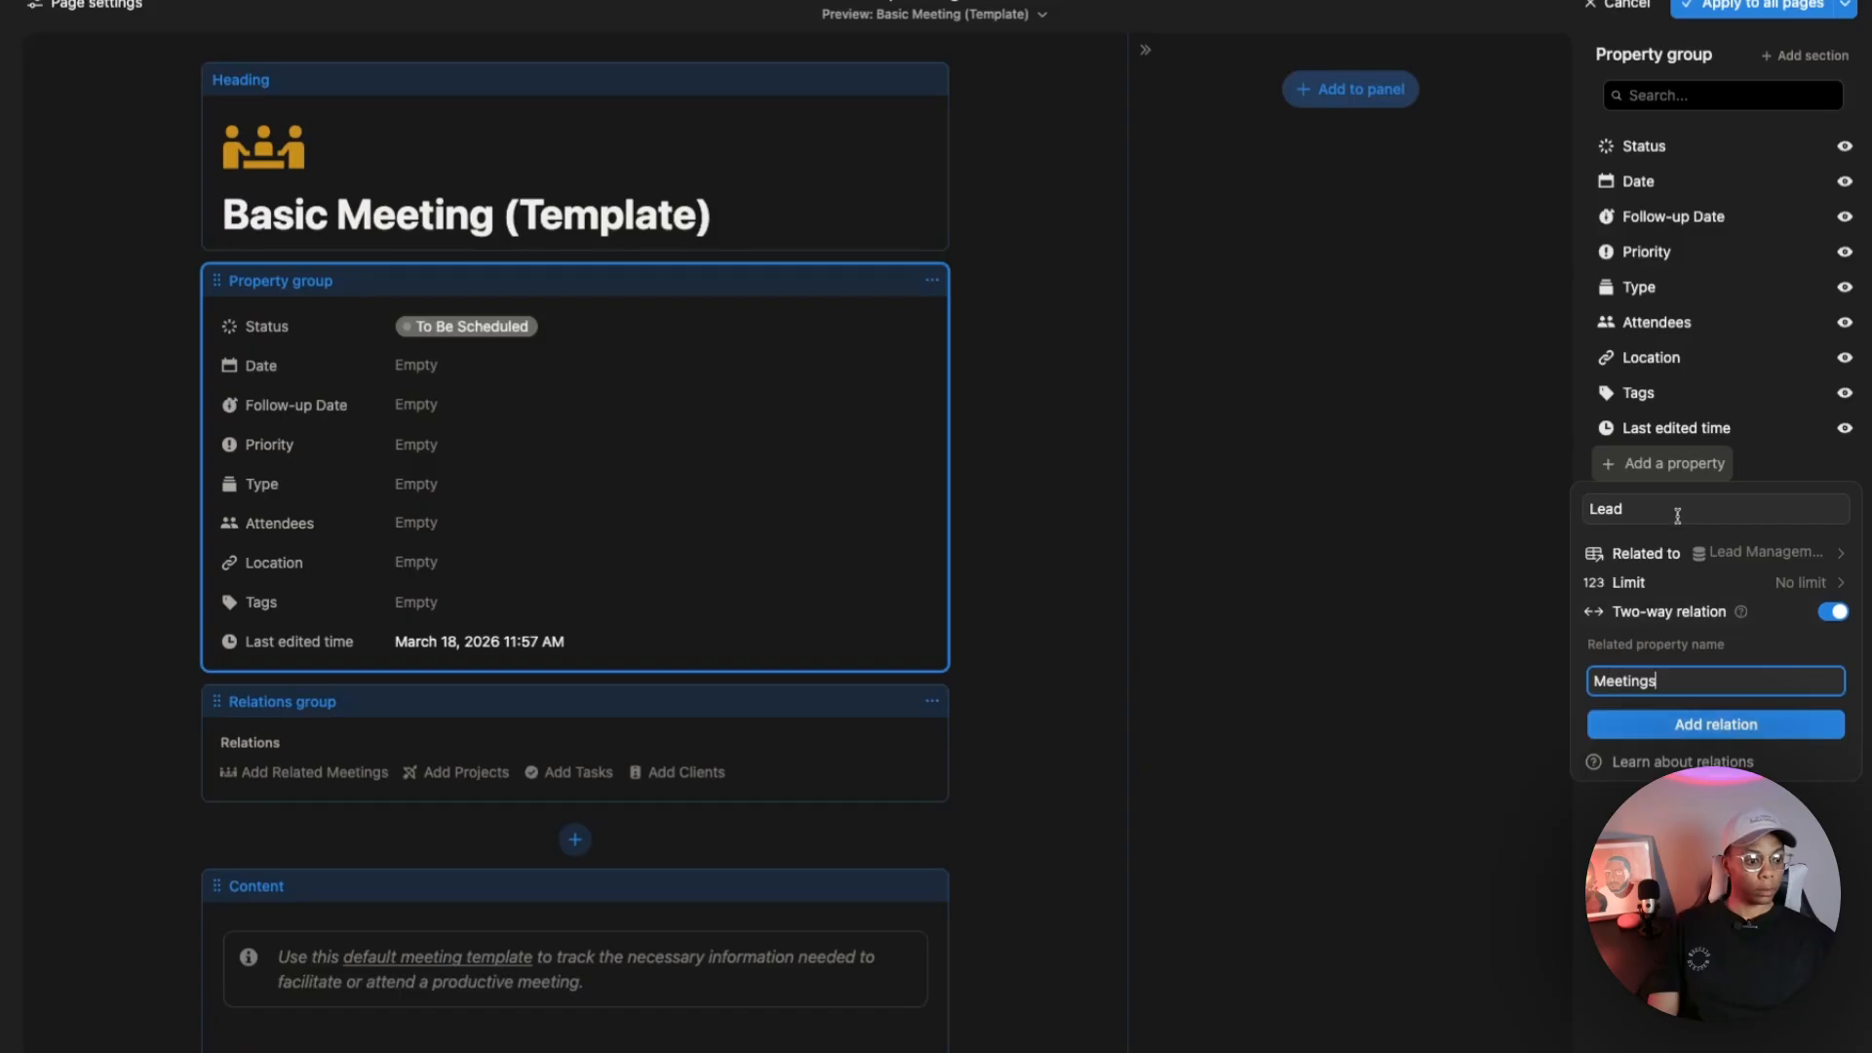
pyautogui.click(1681, 724)
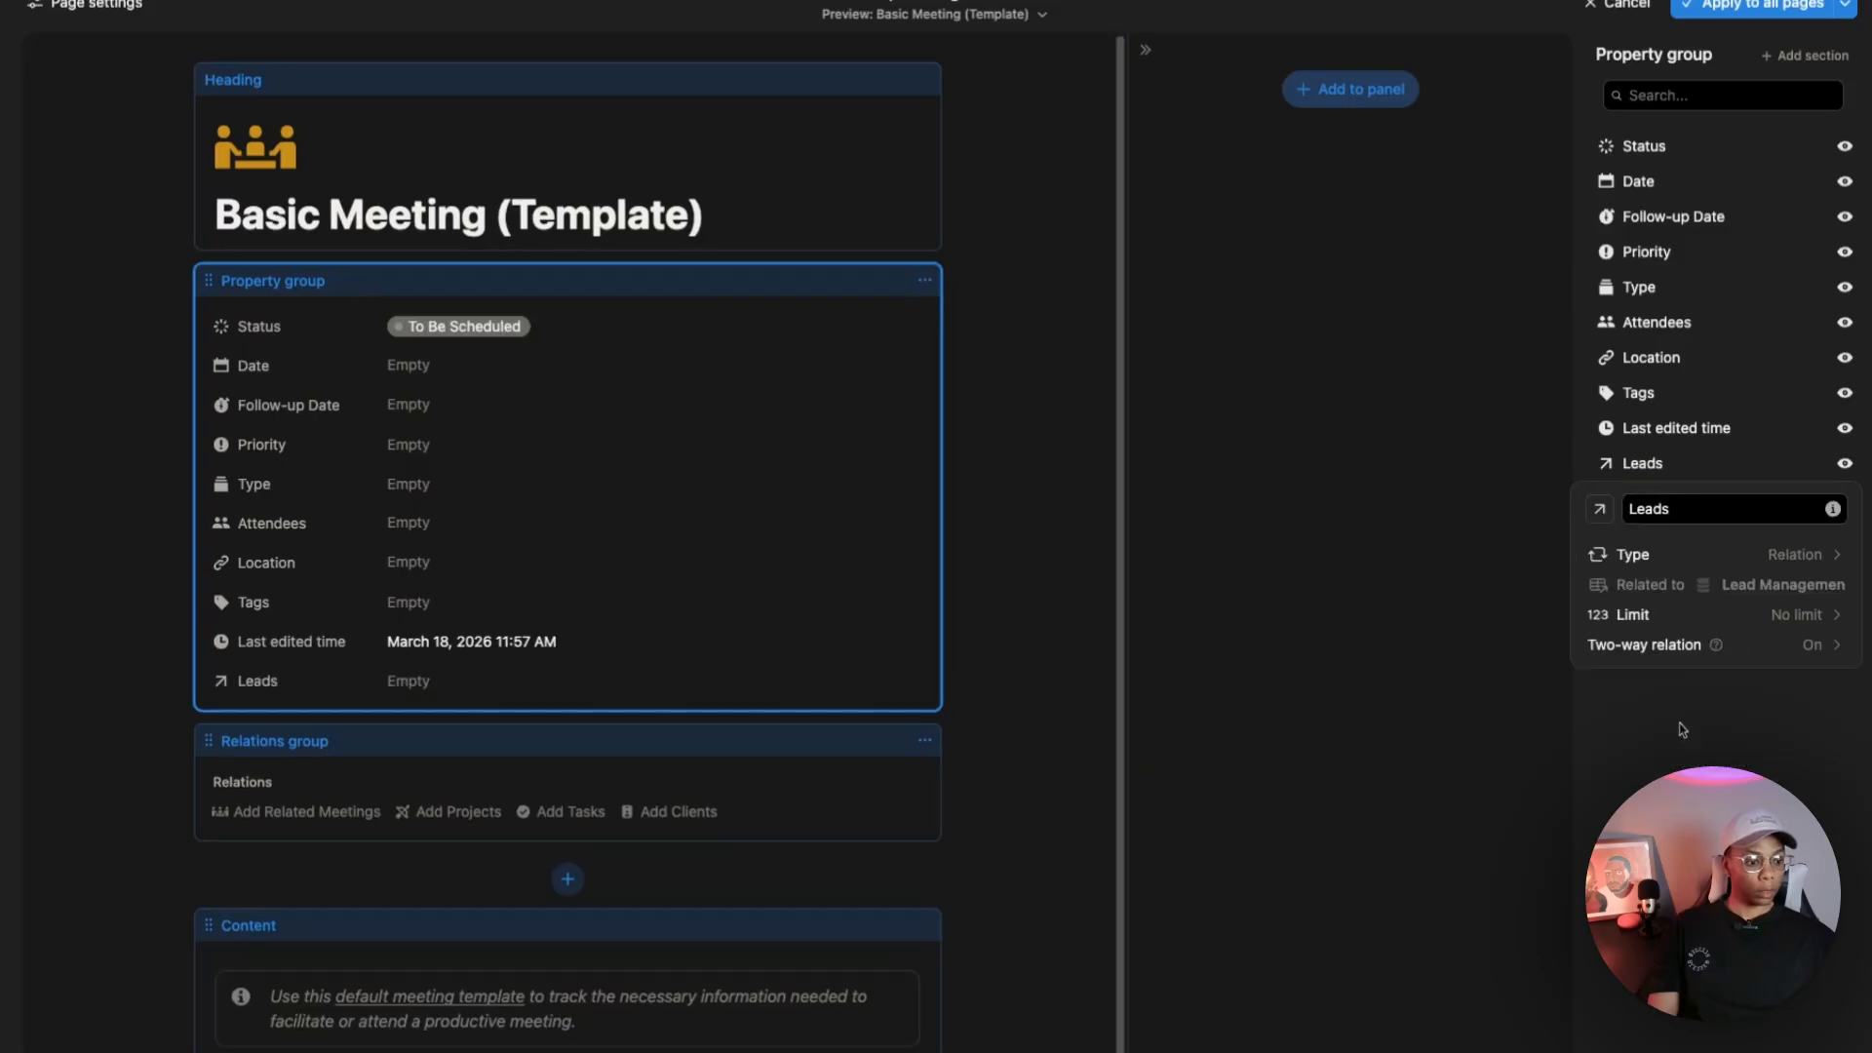
# Step: Give the Leads property the three-person group icon, searching the icons for "person"
pyautogui.click(1601, 509)
pyautogui.write('person')
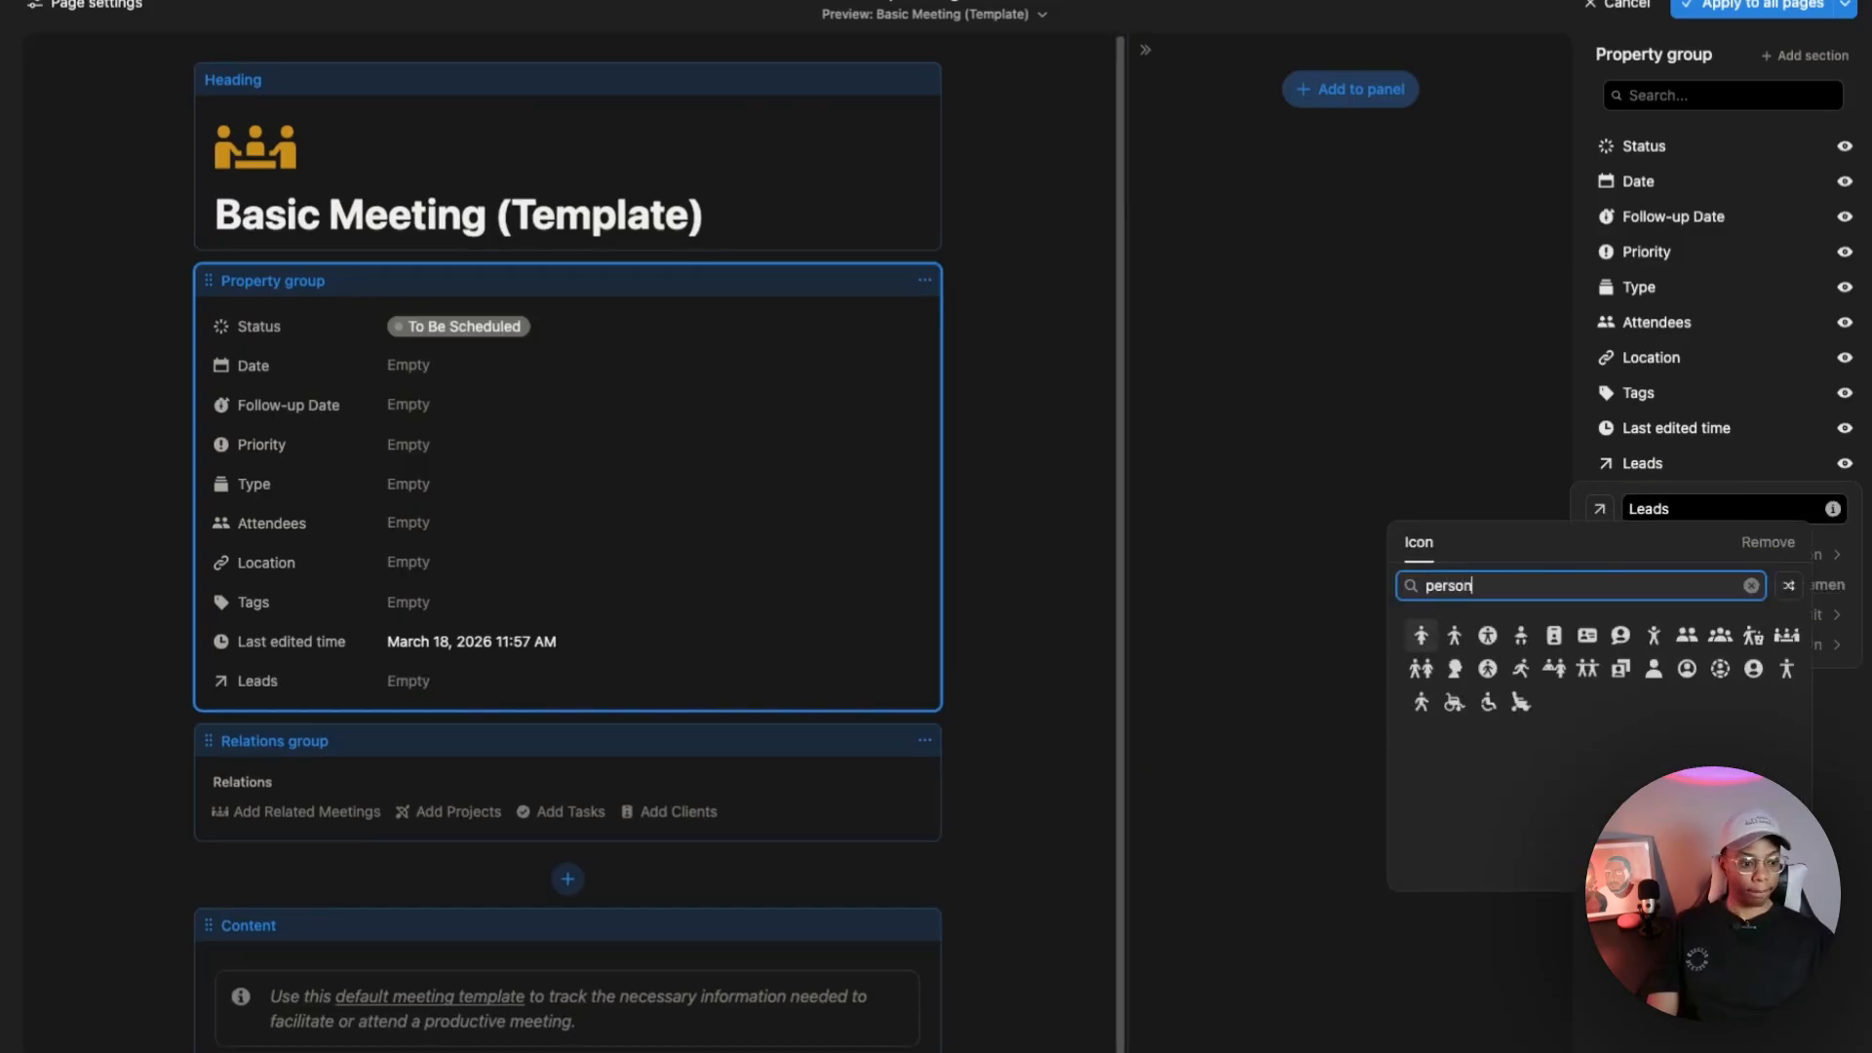
pyautogui.click(1730, 641)
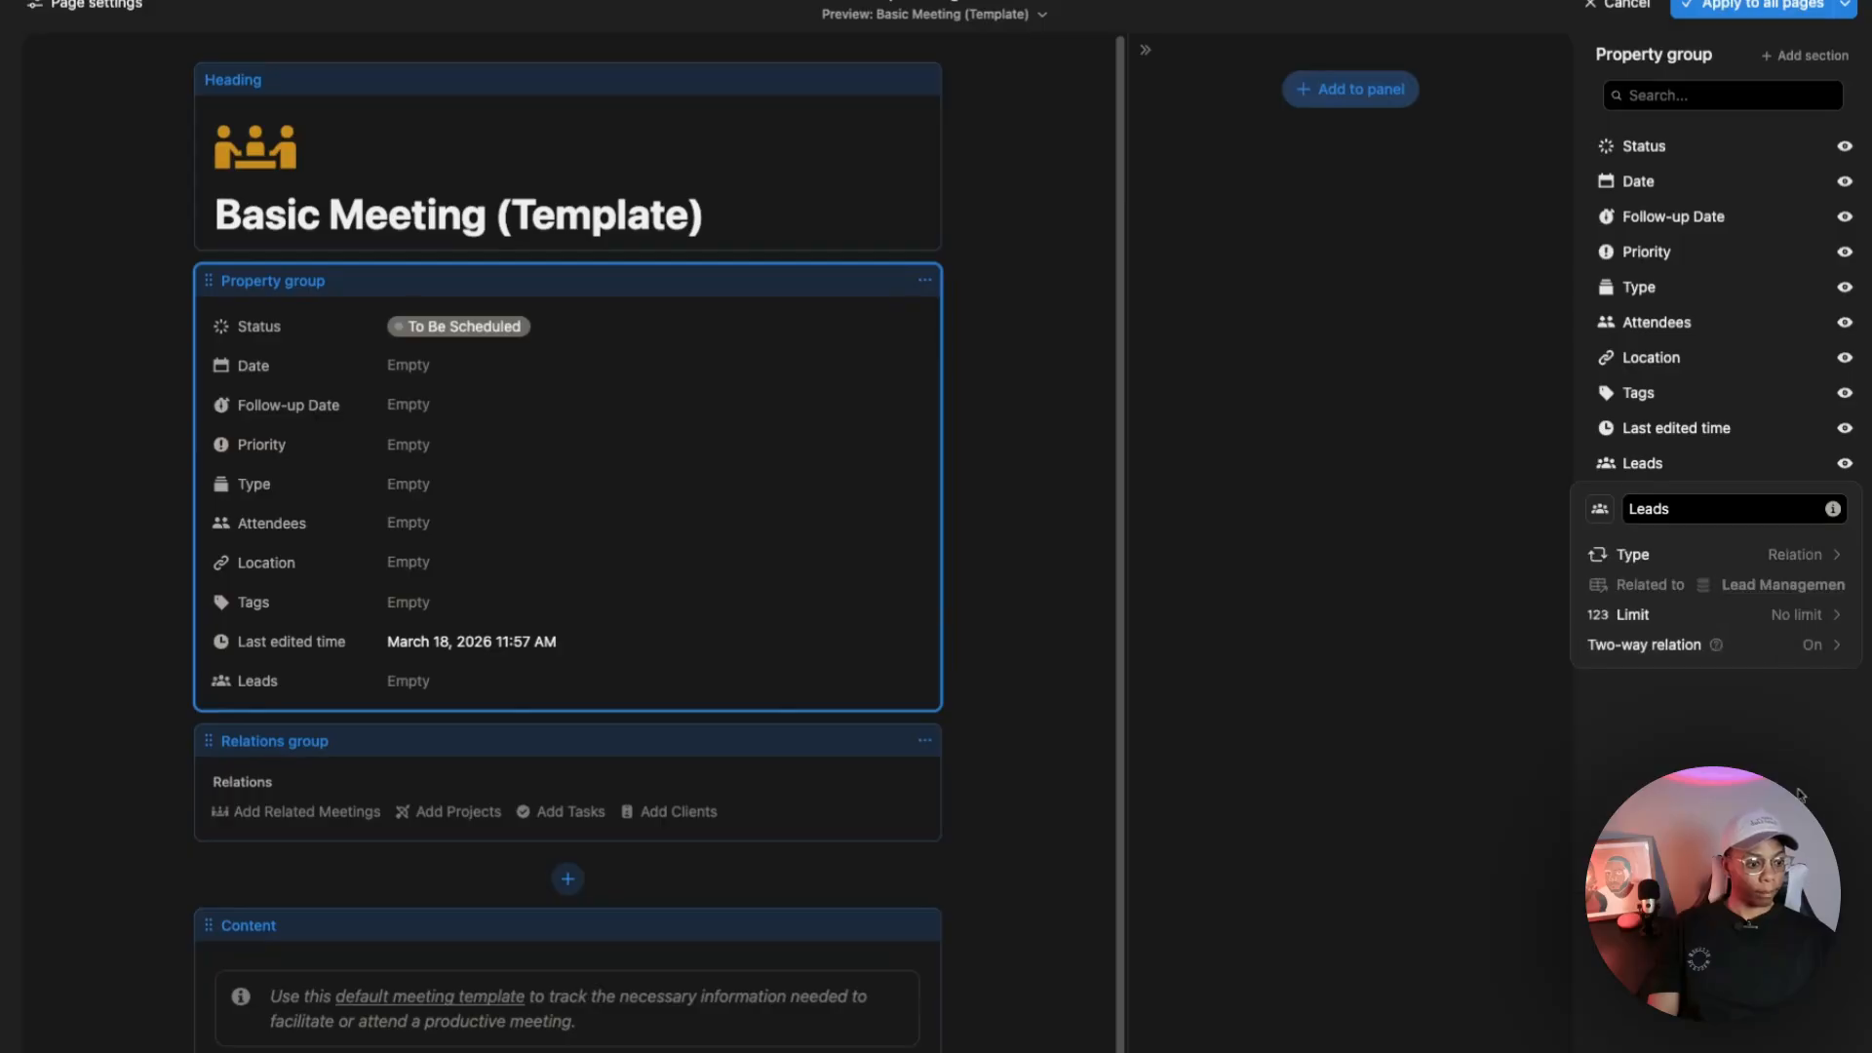
pyautogui.press('Escape')
# Step: Add Leads to the layout as its own section and move that section into the Relations group
pyautogui.click(1644, 463)
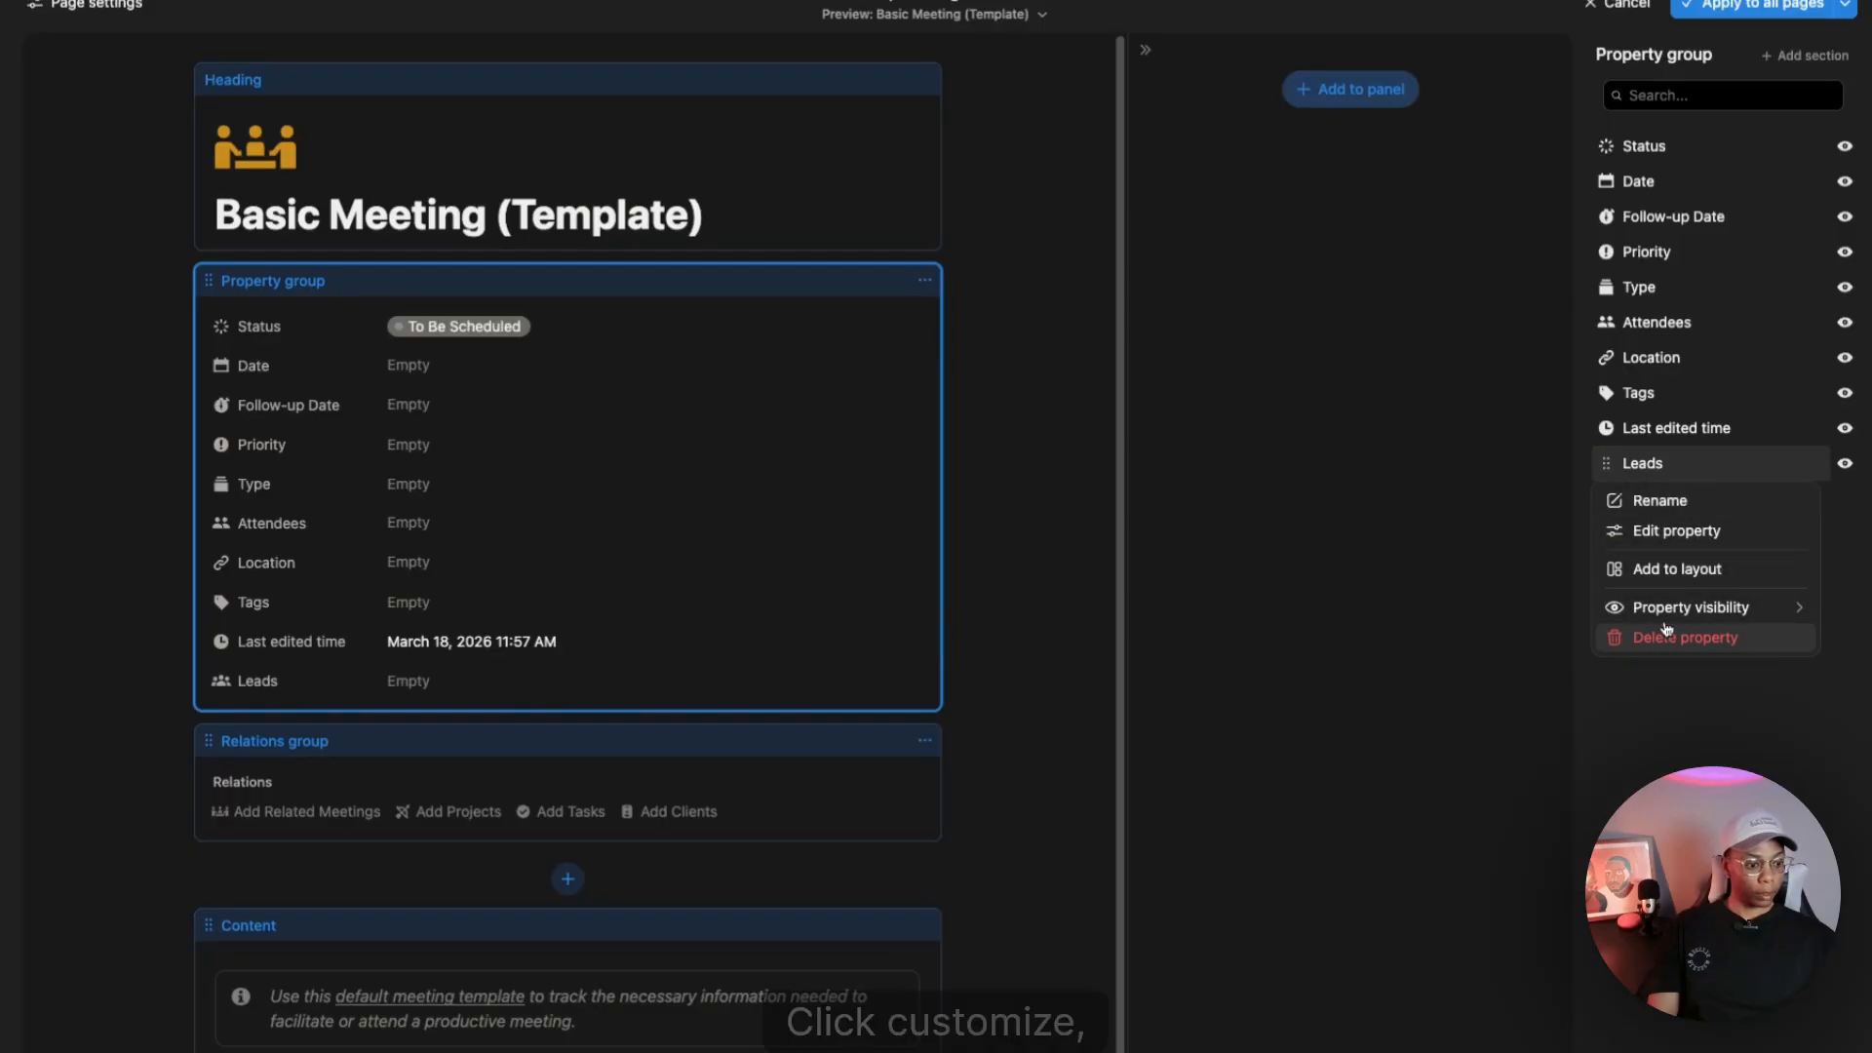
pyautogui.click(1665, 571)
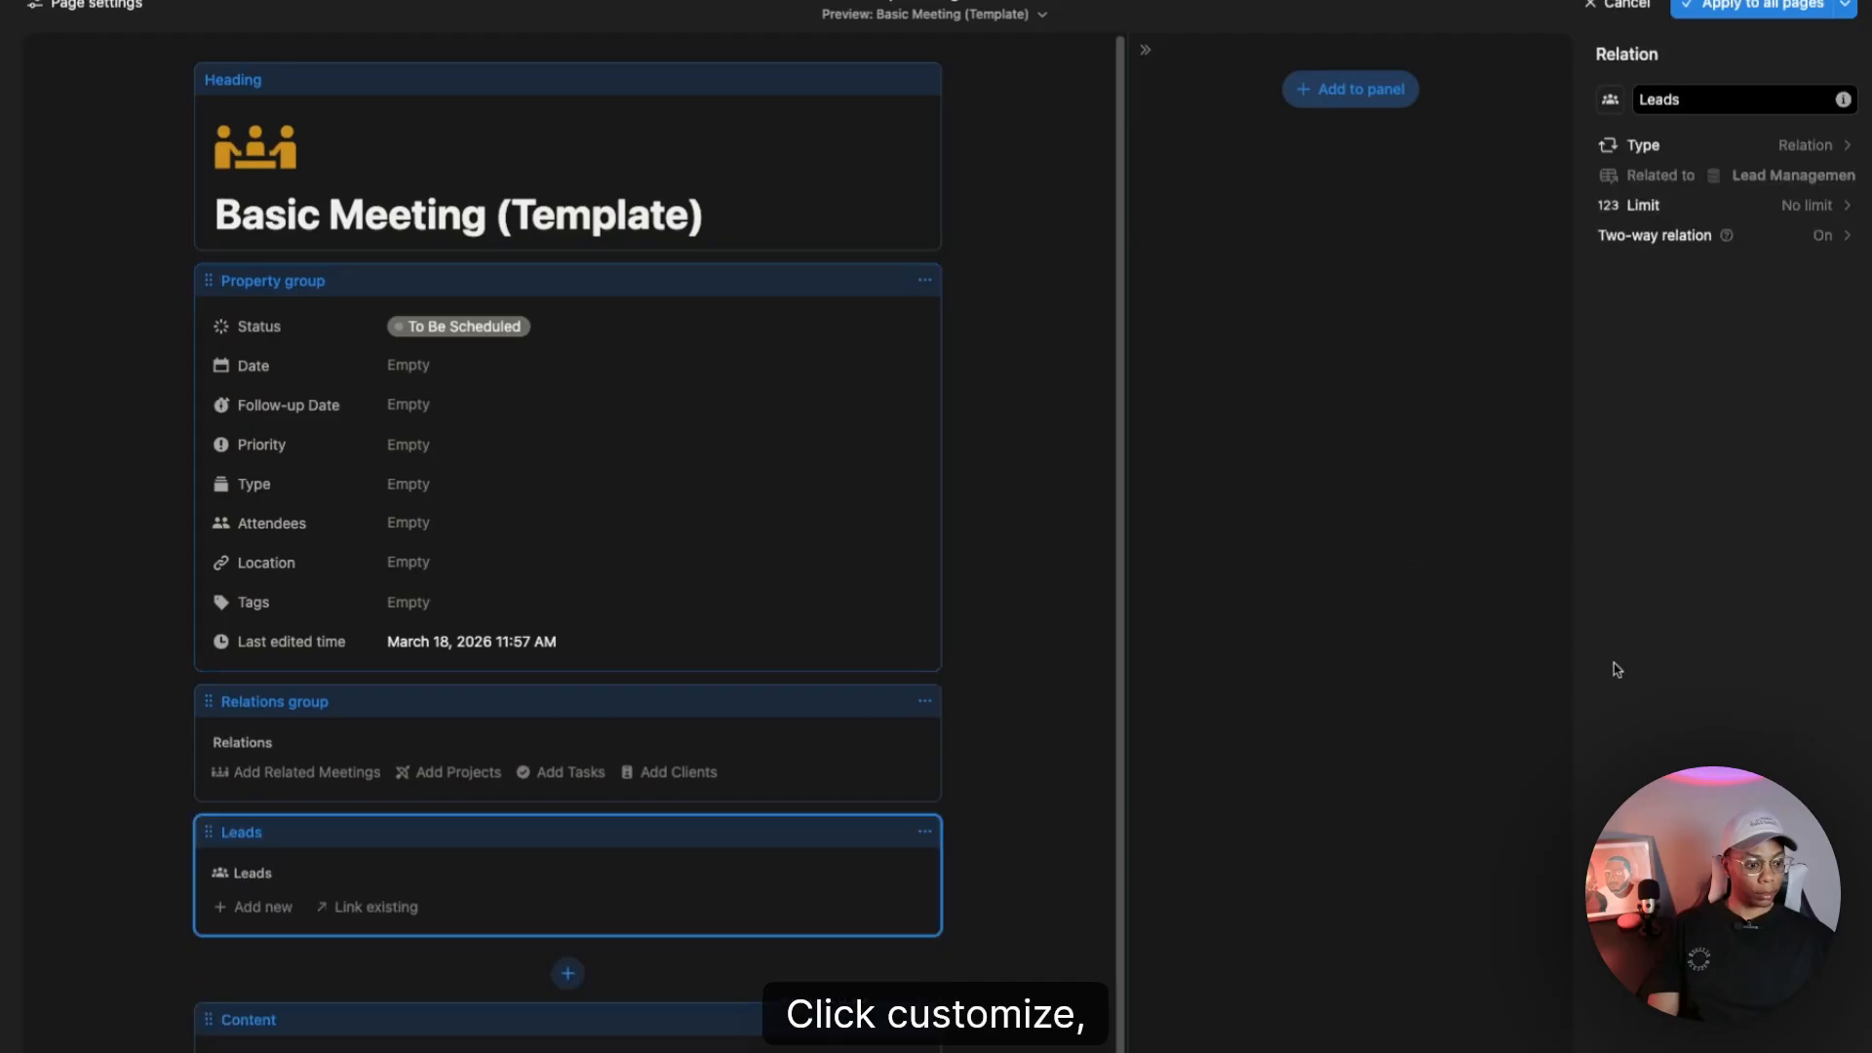
pyautogui.click(925, 831)
pyautogui.moveTo(897, 951)
pyautogui.click(992, 951)
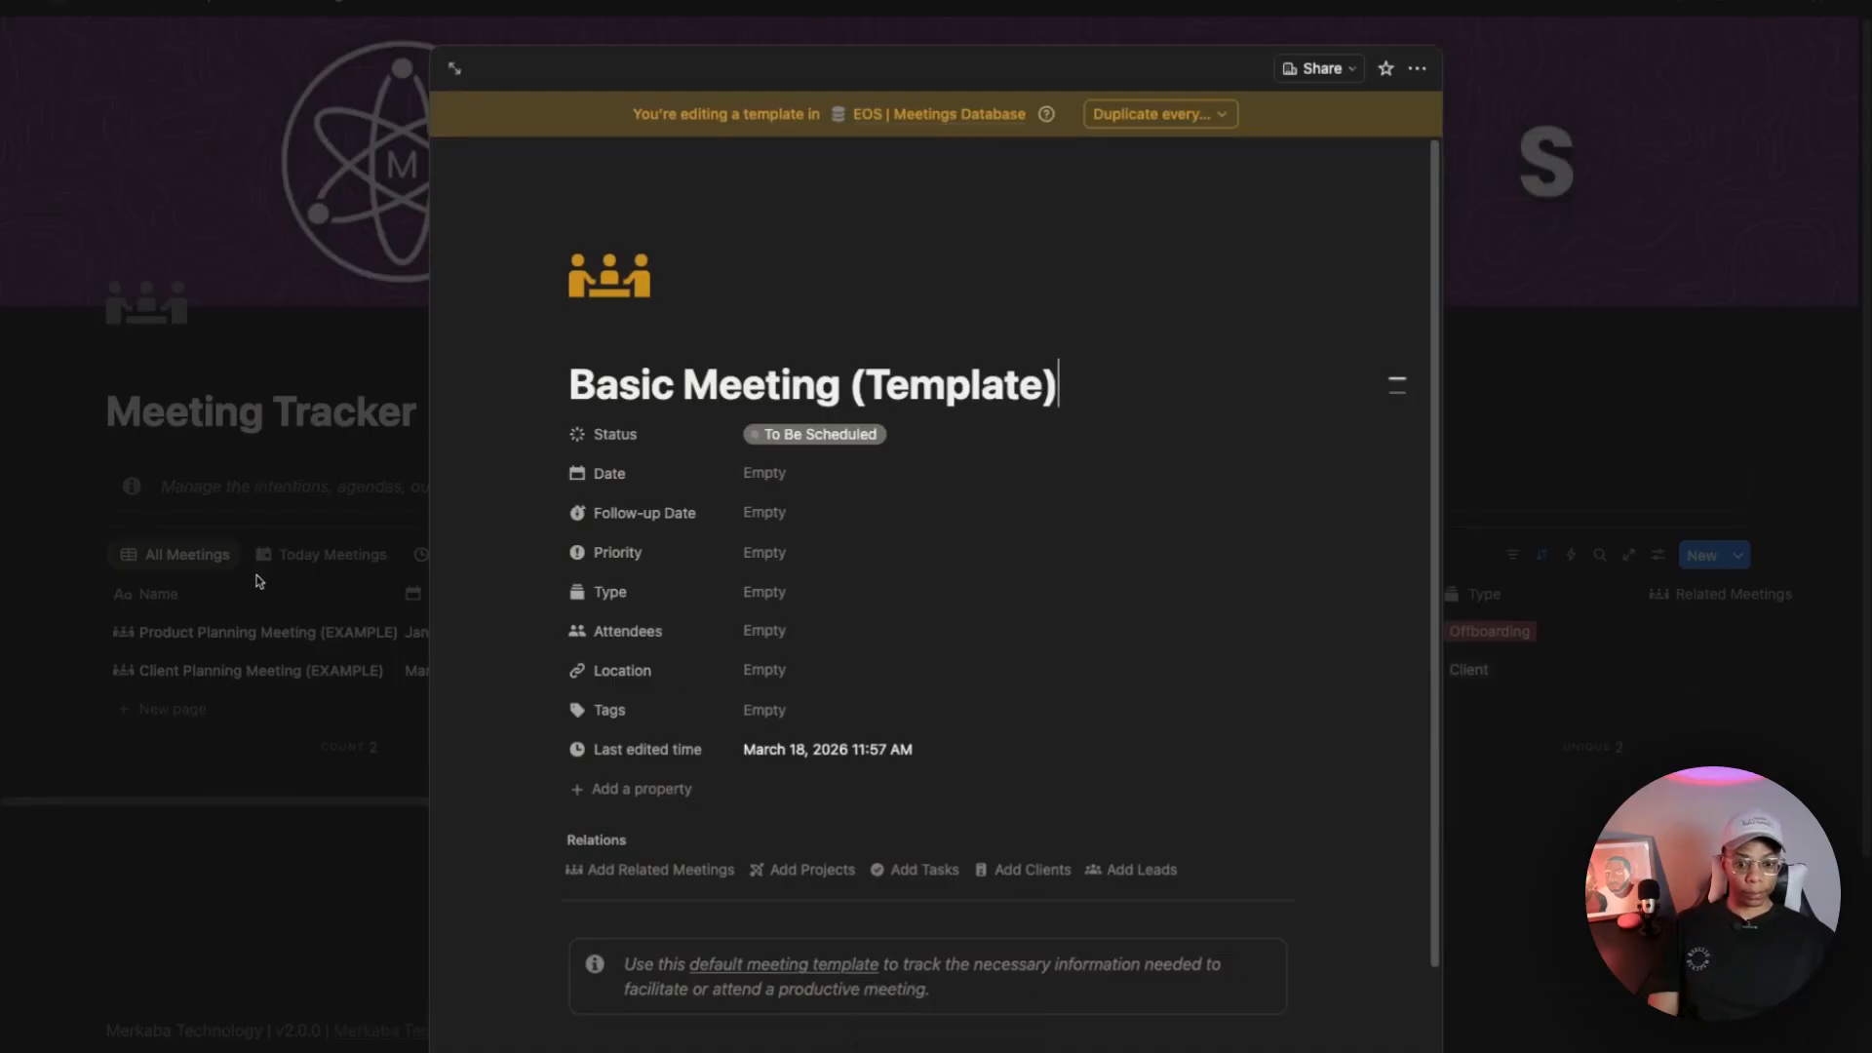
# Step: Close the meeting template and move Project Tracker above Task Planner in the teamspace's page list
pyautogui.click(260, 582)
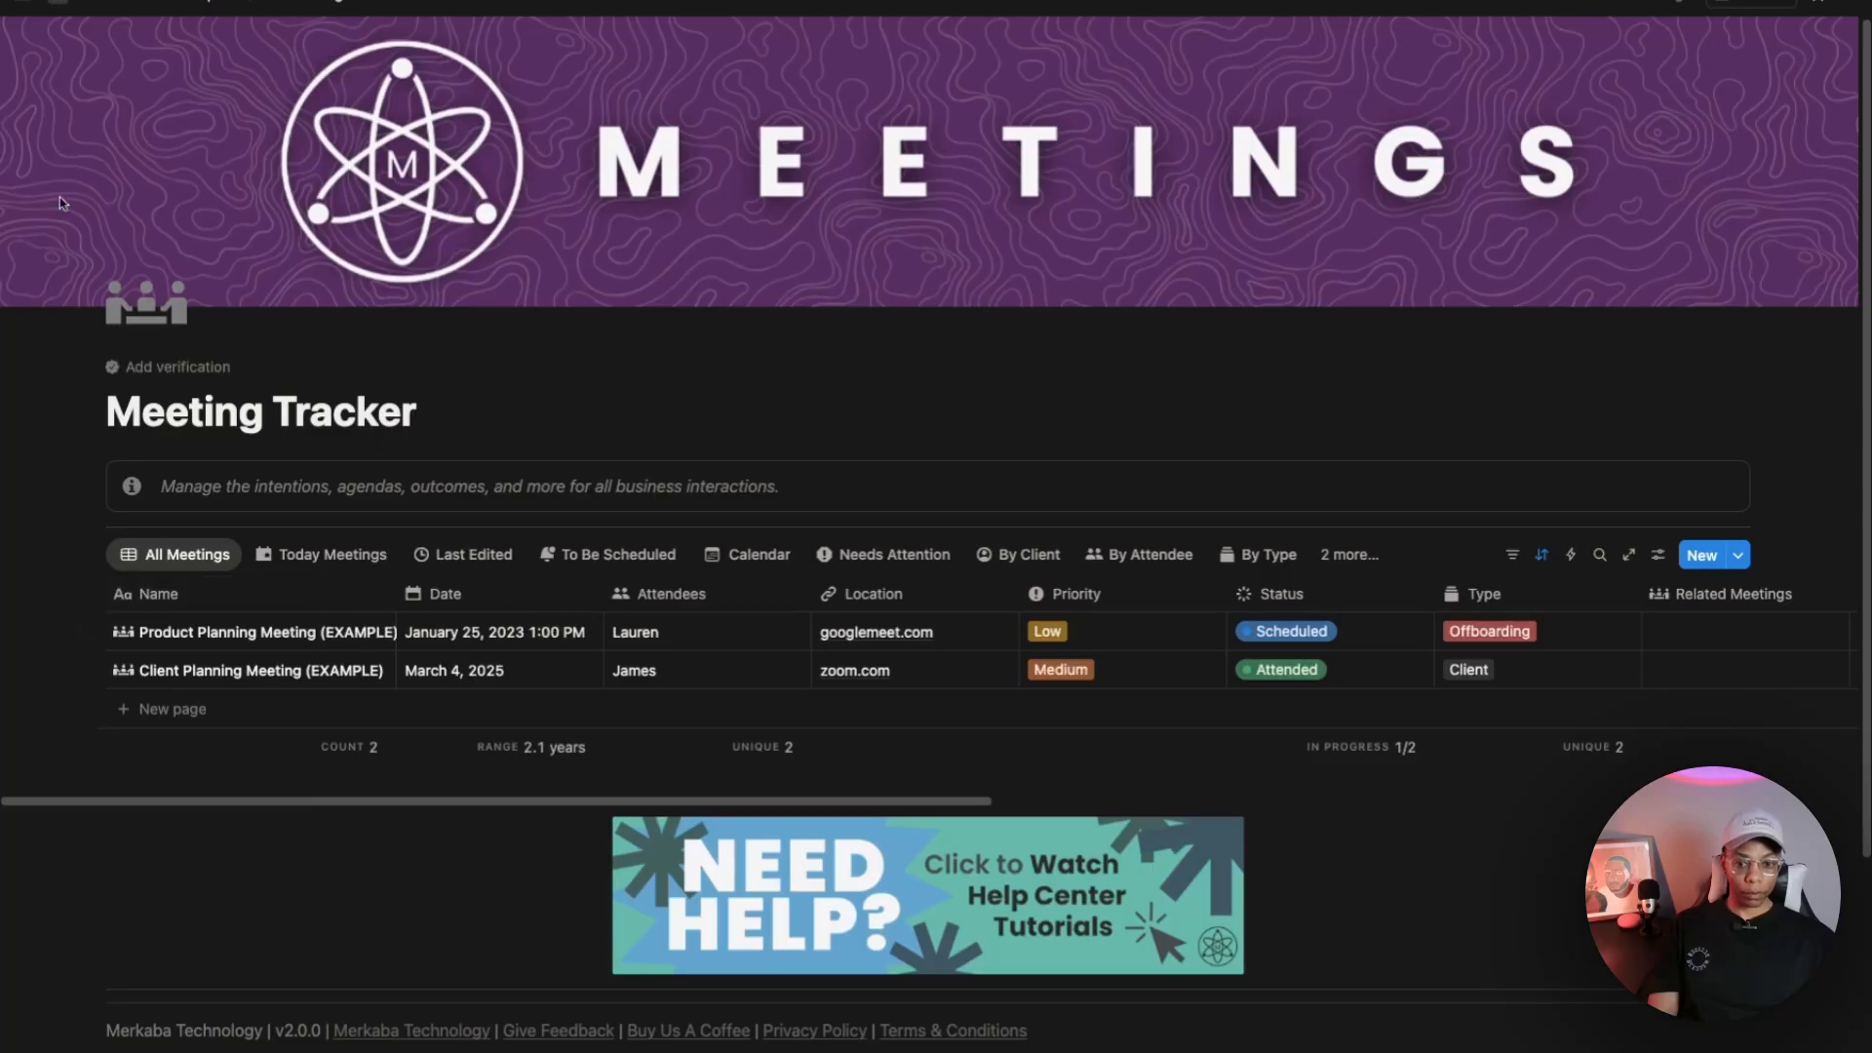
pyautogui.click(26, 9)
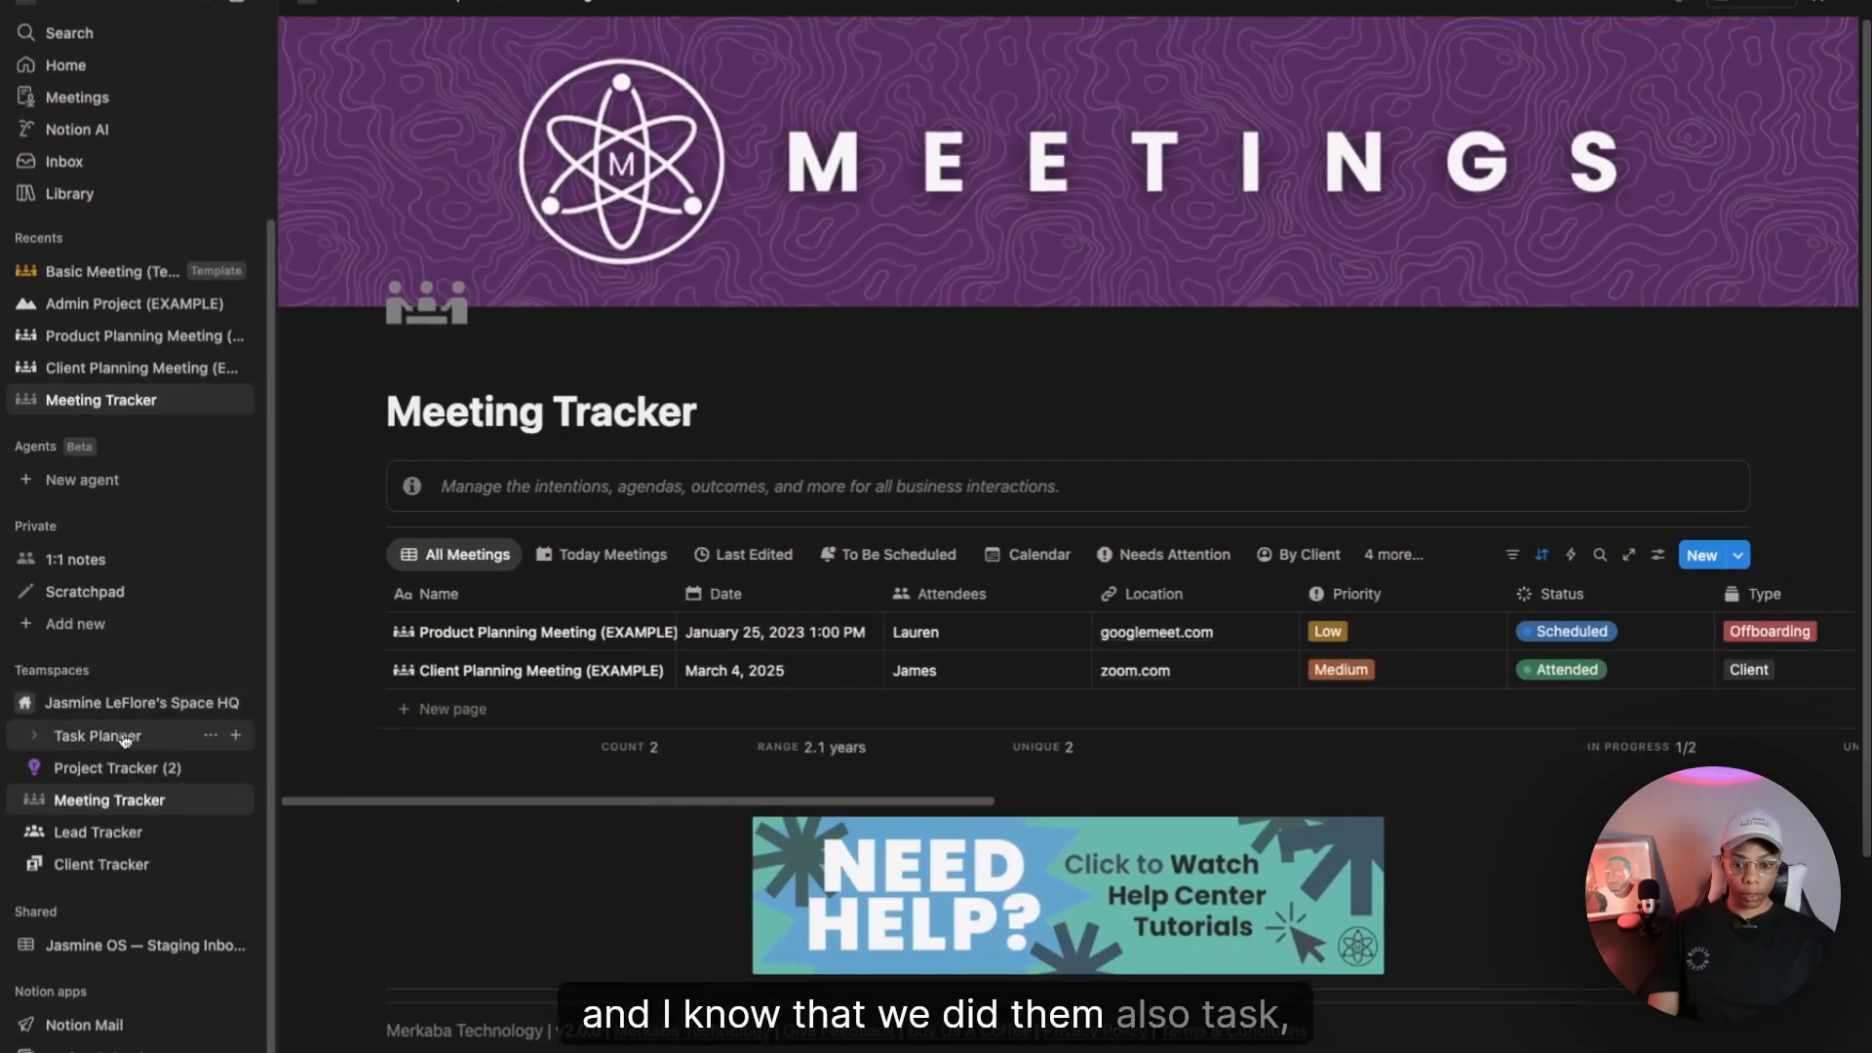
pyautogui.moveTo(125, 771); pyautogui.dragTo(125, 737)
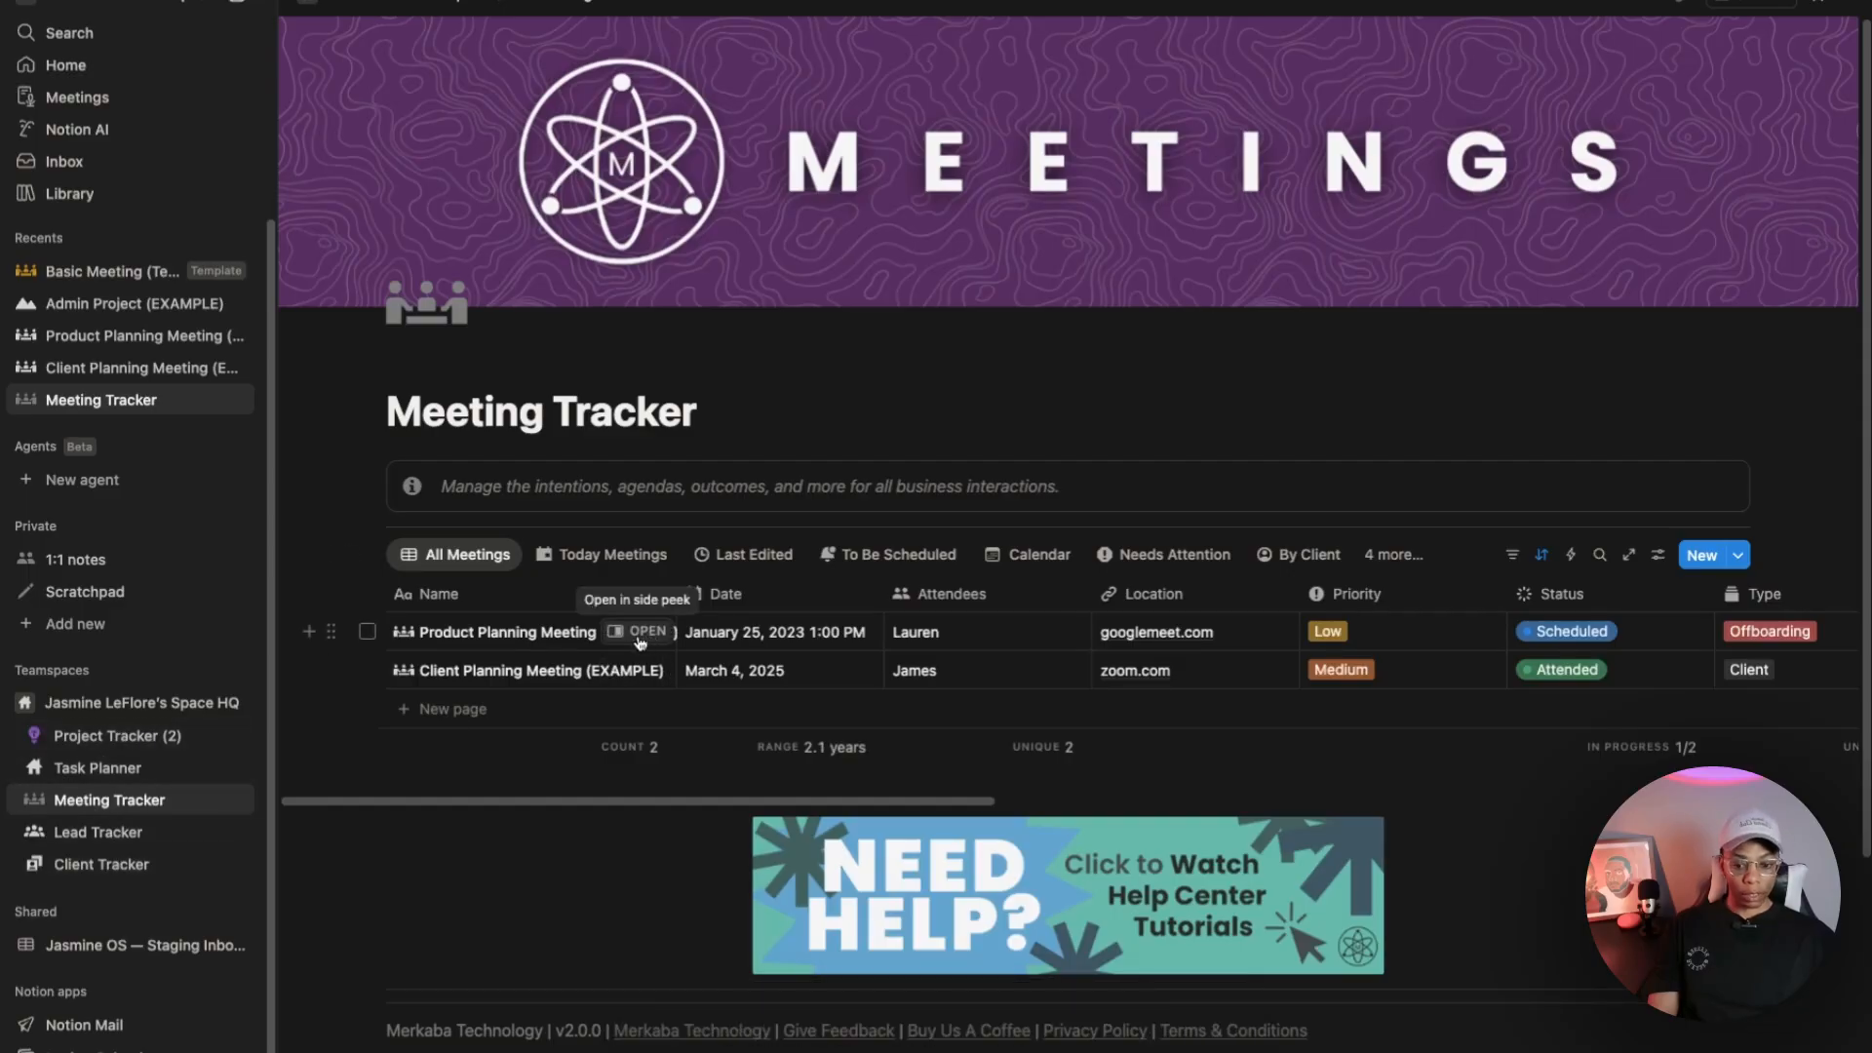
# Step: Open Product Planning Meeting (EXAMPLE) in side peek with the sidebar collapsed and link Client Planning Meeting (EXAMPLE) as its related meeting
pyautogui.click(640, 633)
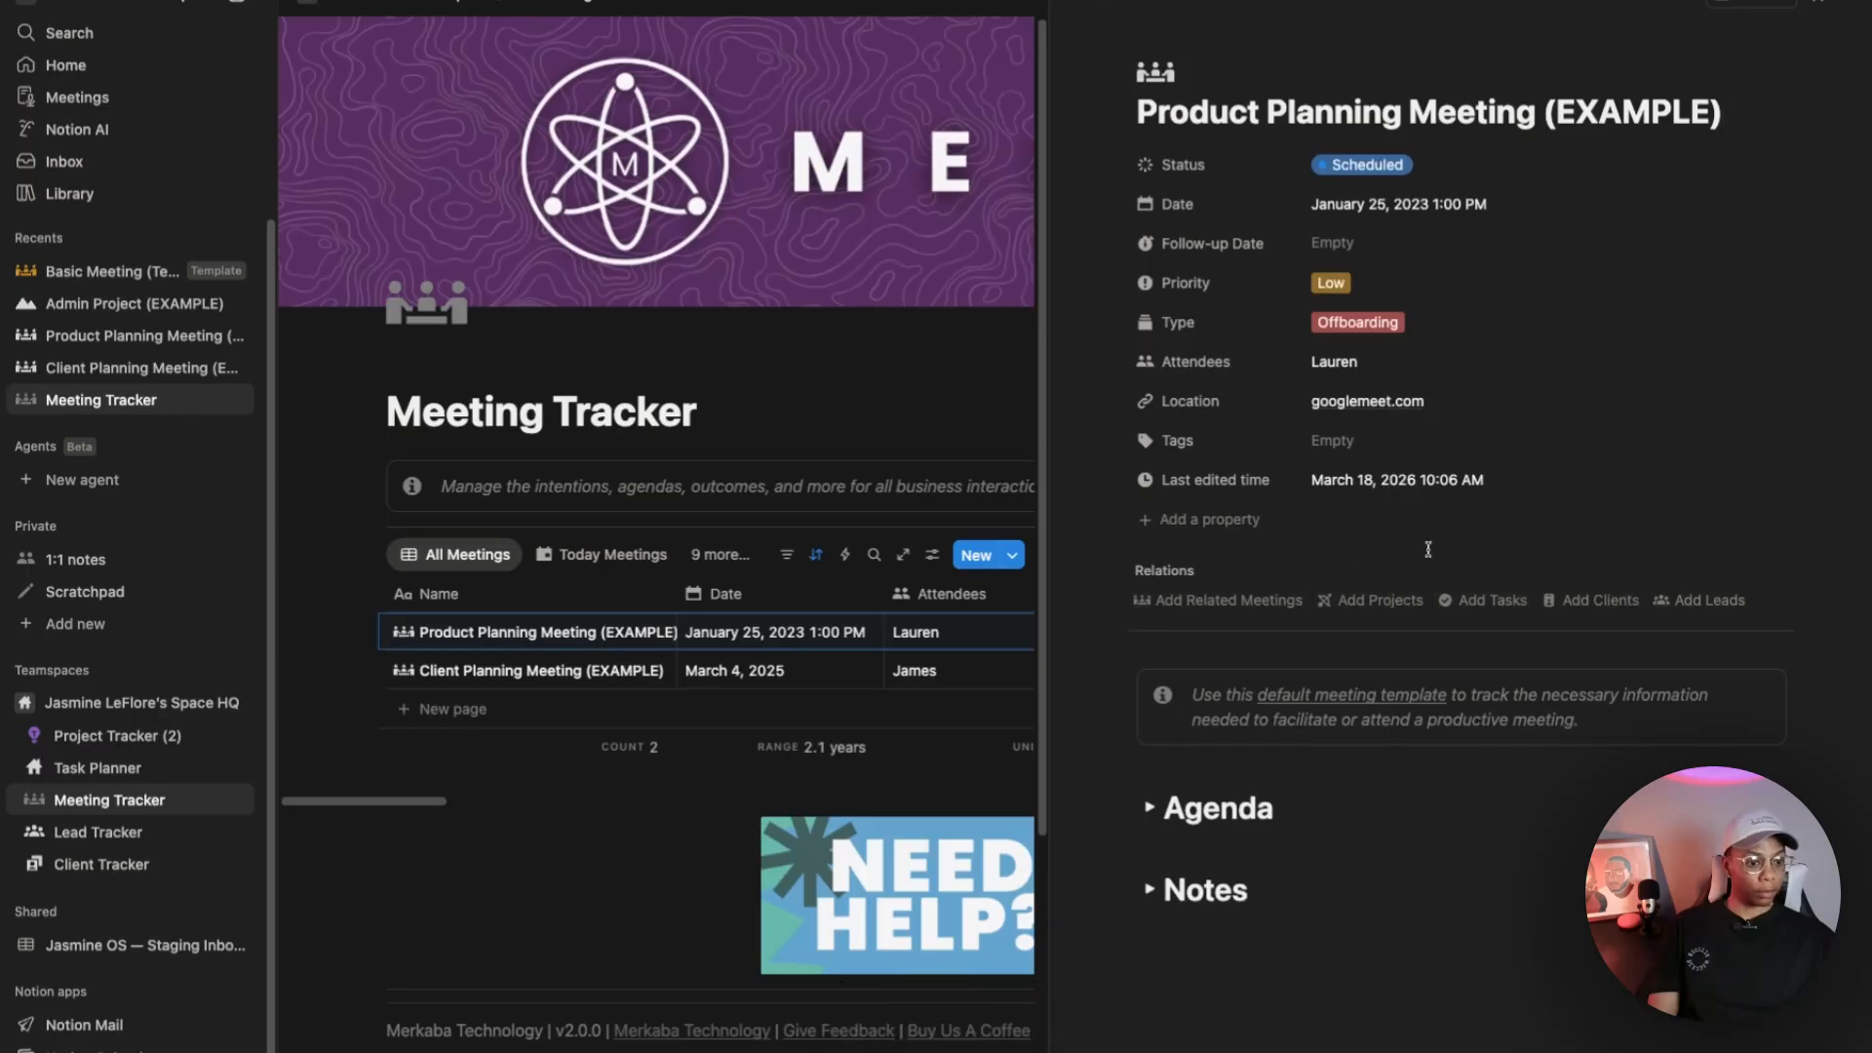
pyautogui.press('Escape')
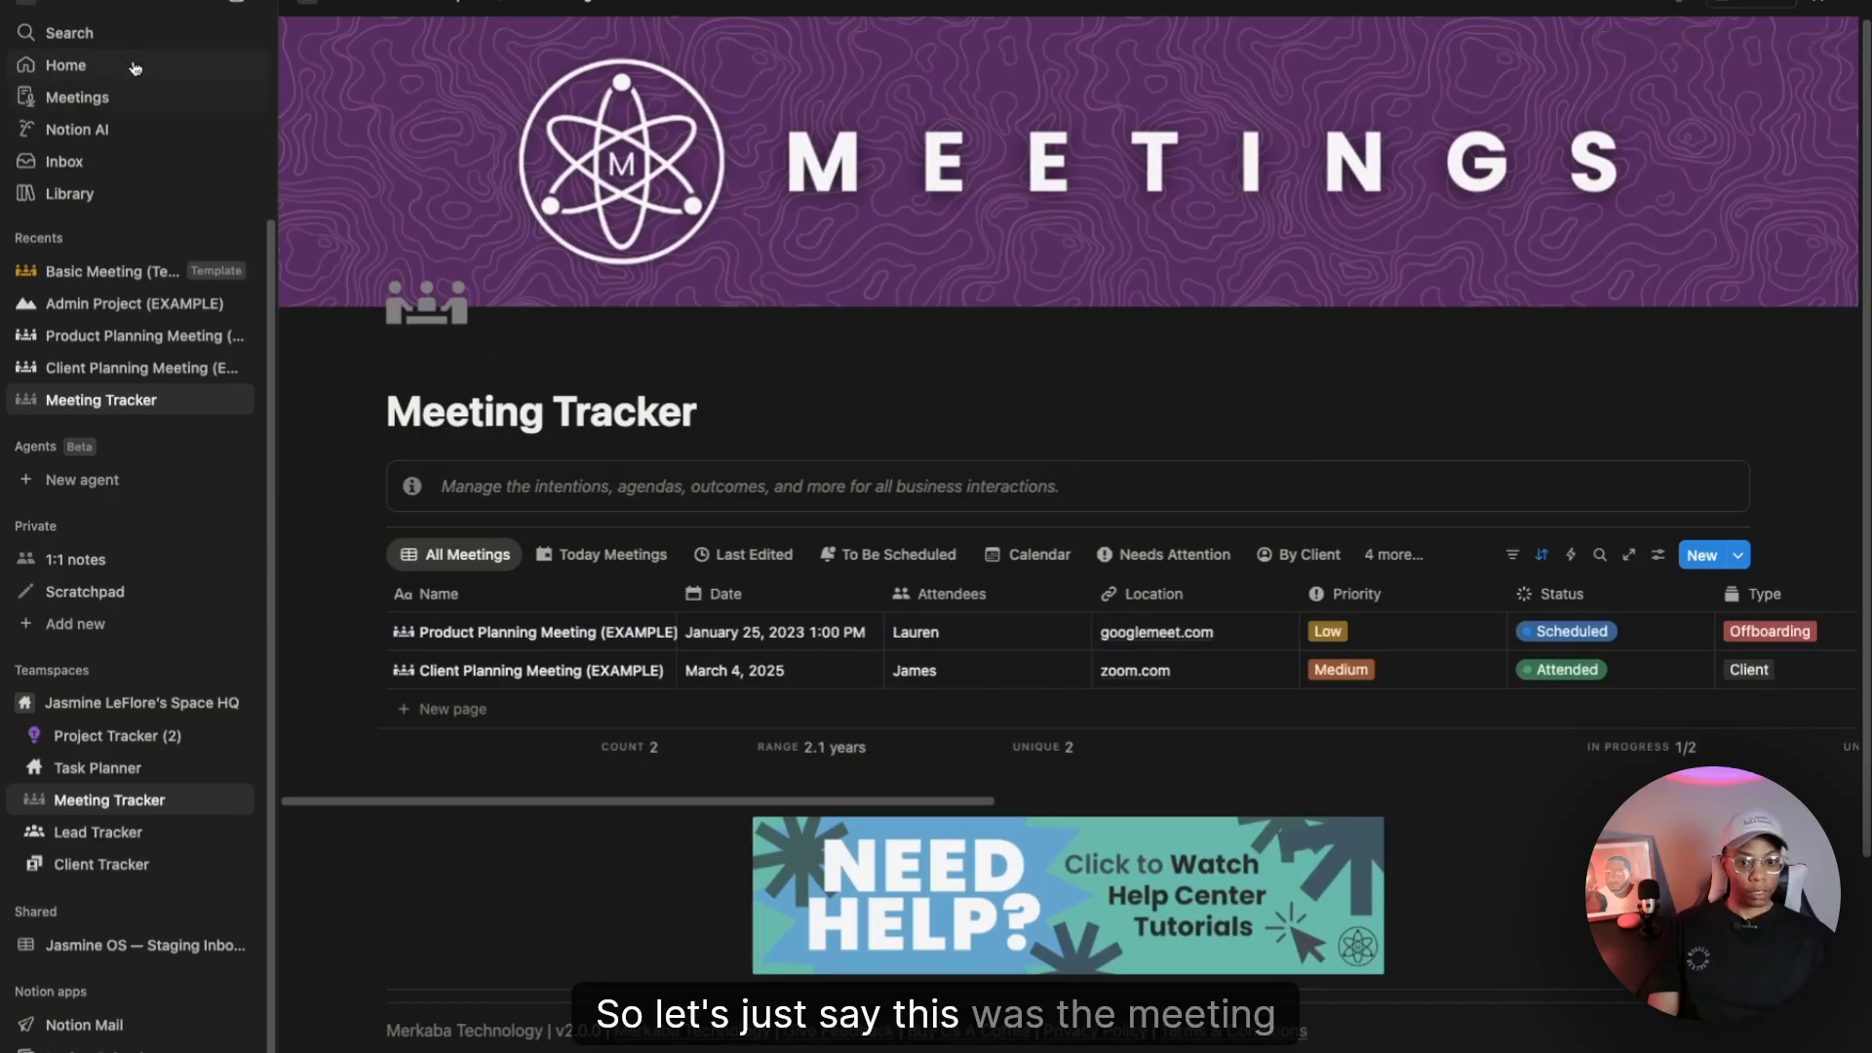
pyautogui.click(216, 6)
pyautogui.click(357, 632)
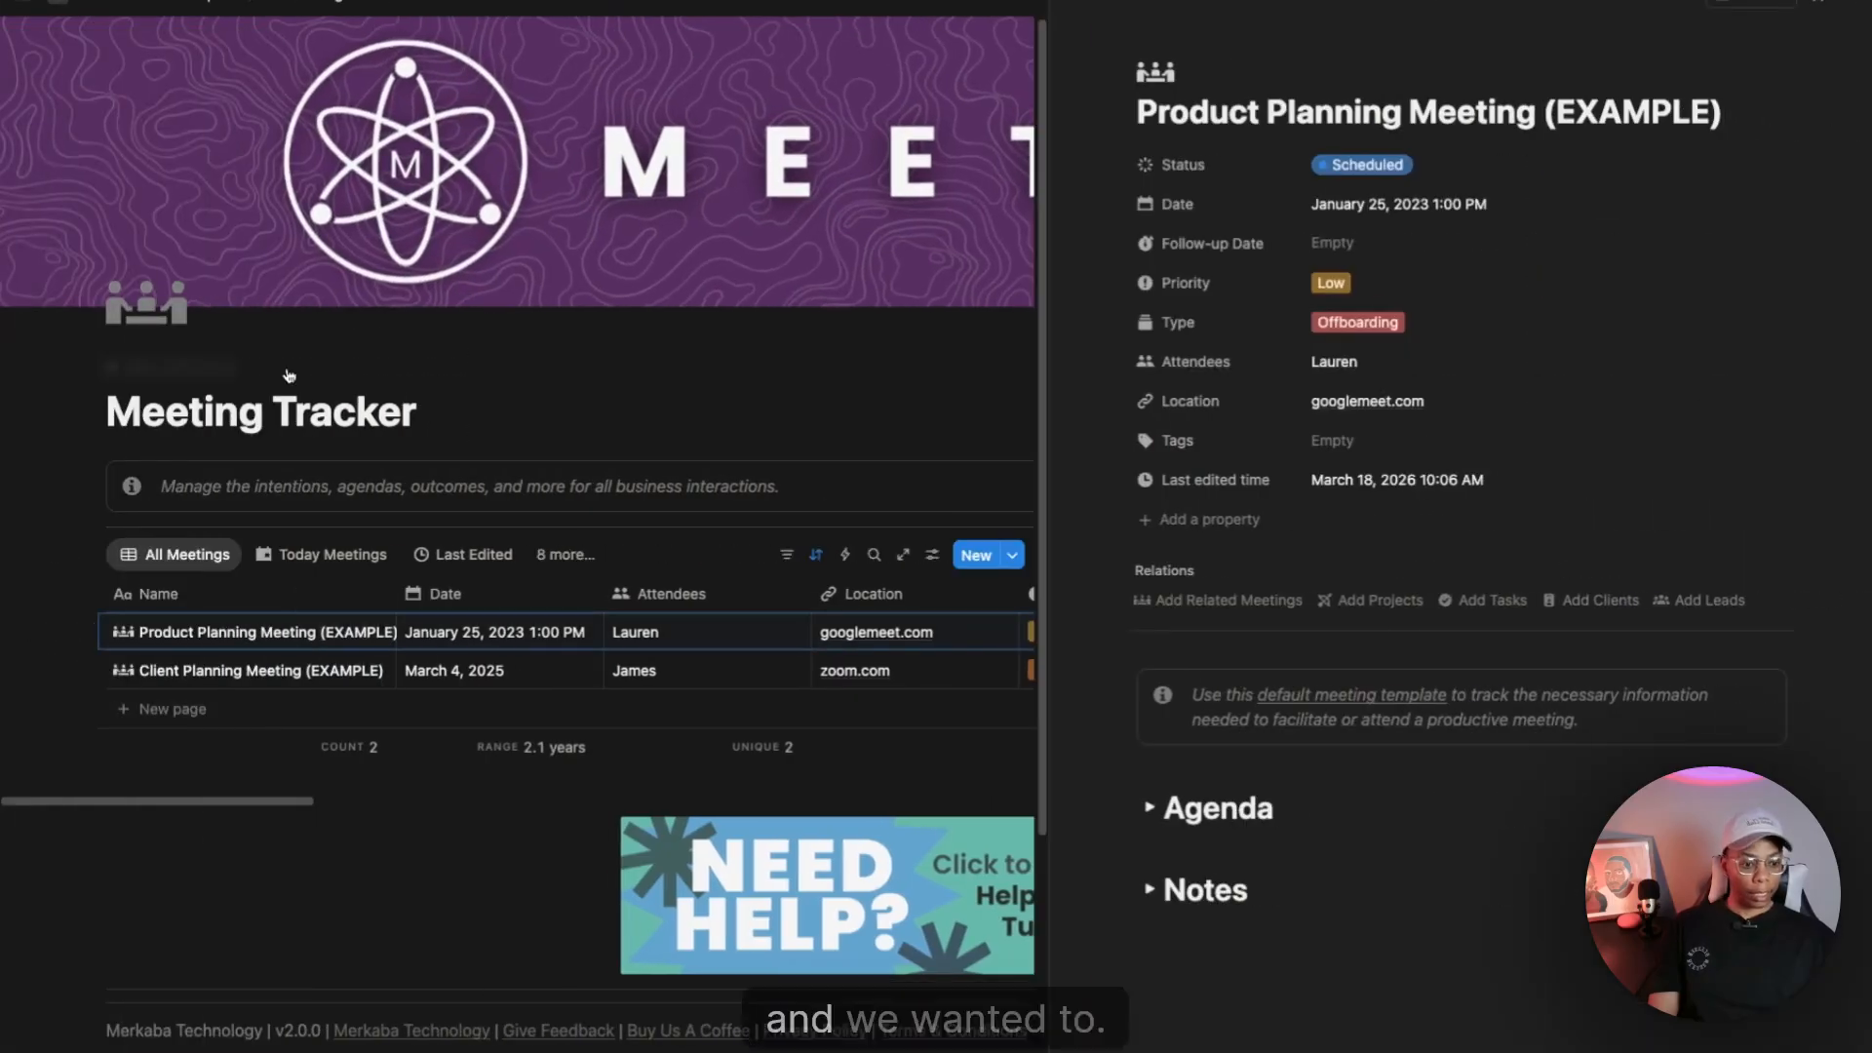
pyautogui.click(1229, 600)
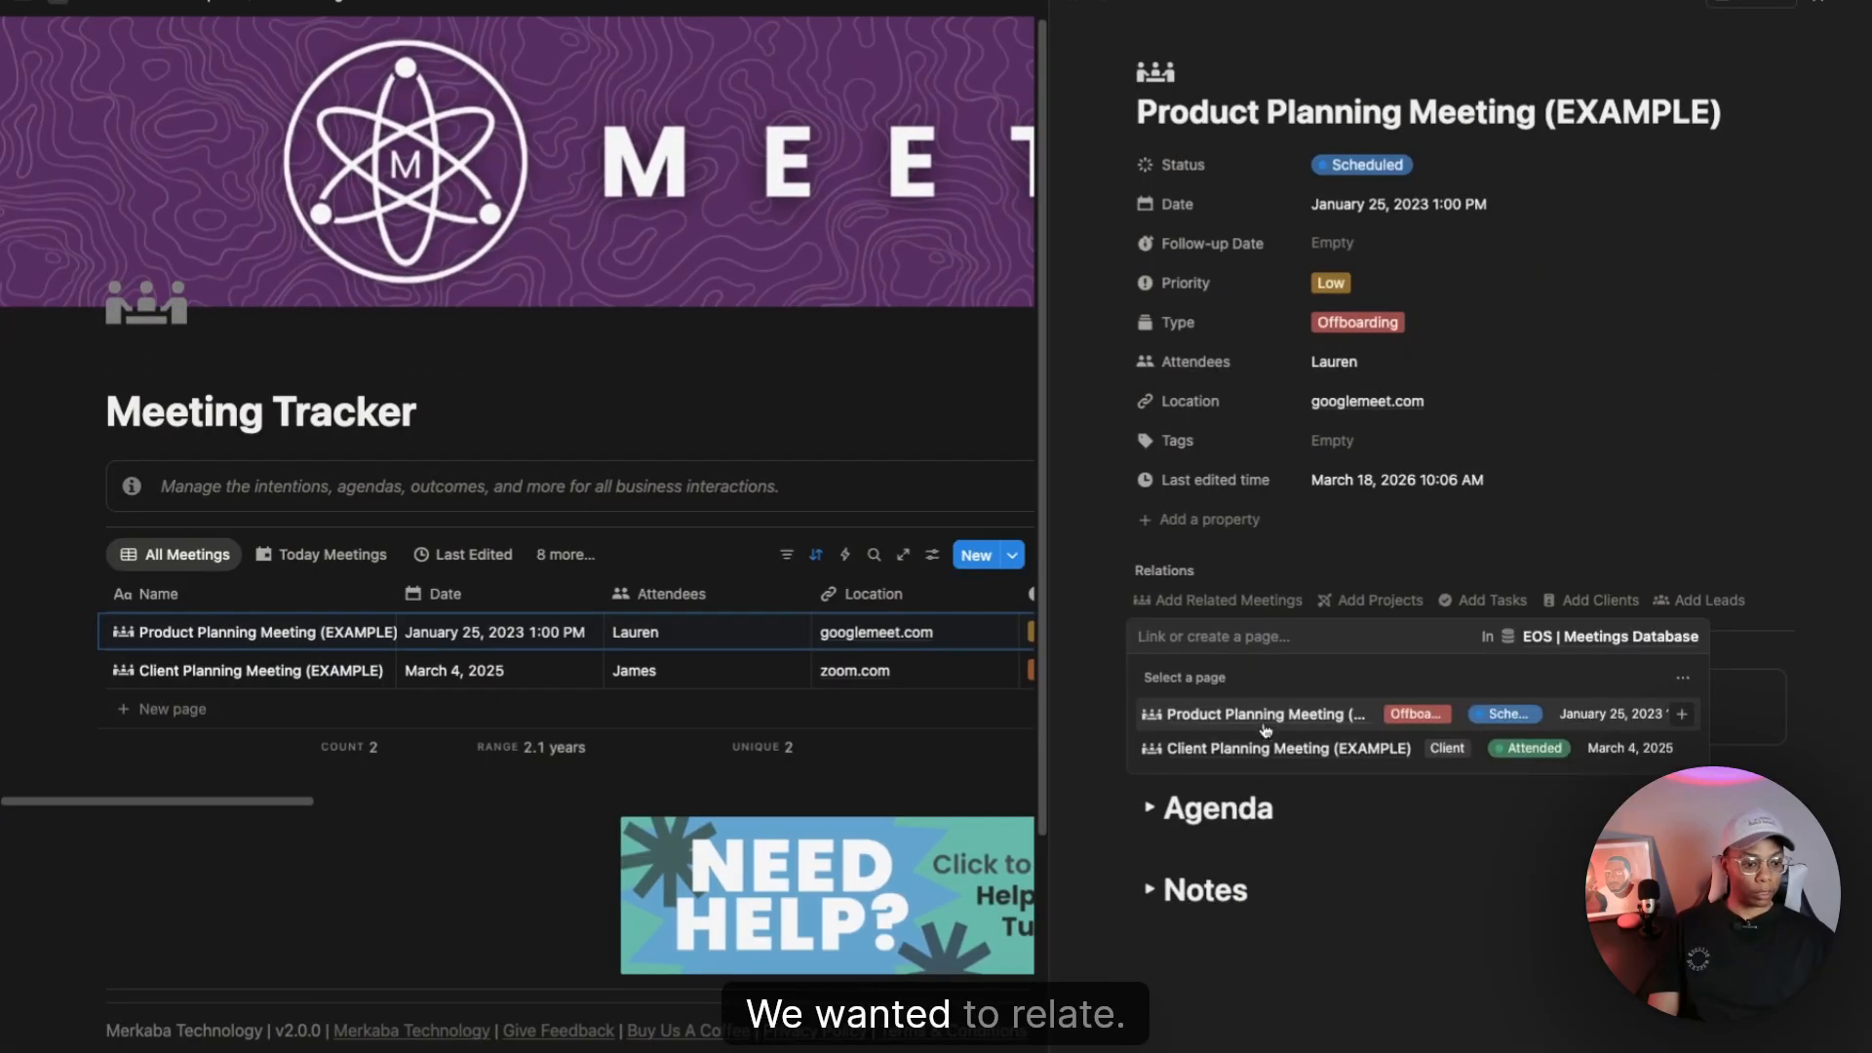
pyautogui.click(1258, 748)
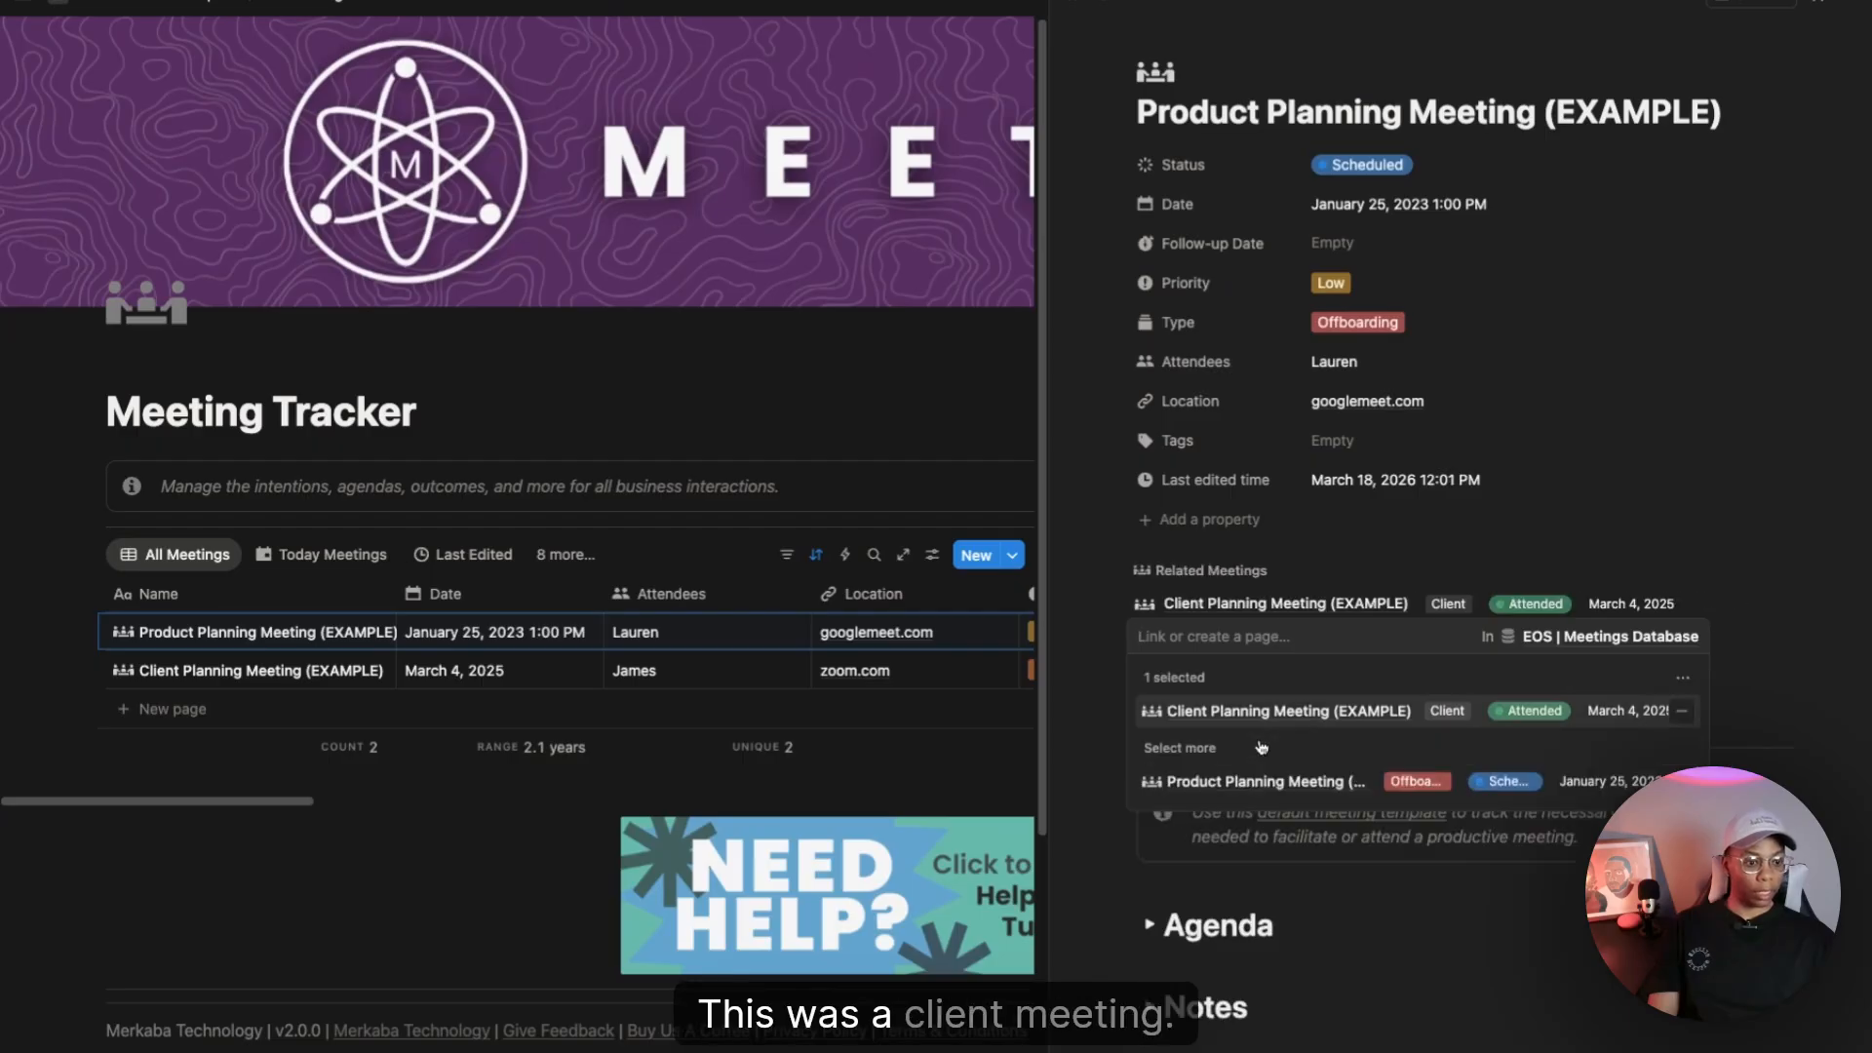
pyautogui.click(1234, 536)
# Step: Link Graphic Project (EXAMPLE) to the meeting's Projects relation
pyautogui.click(1198, 718)
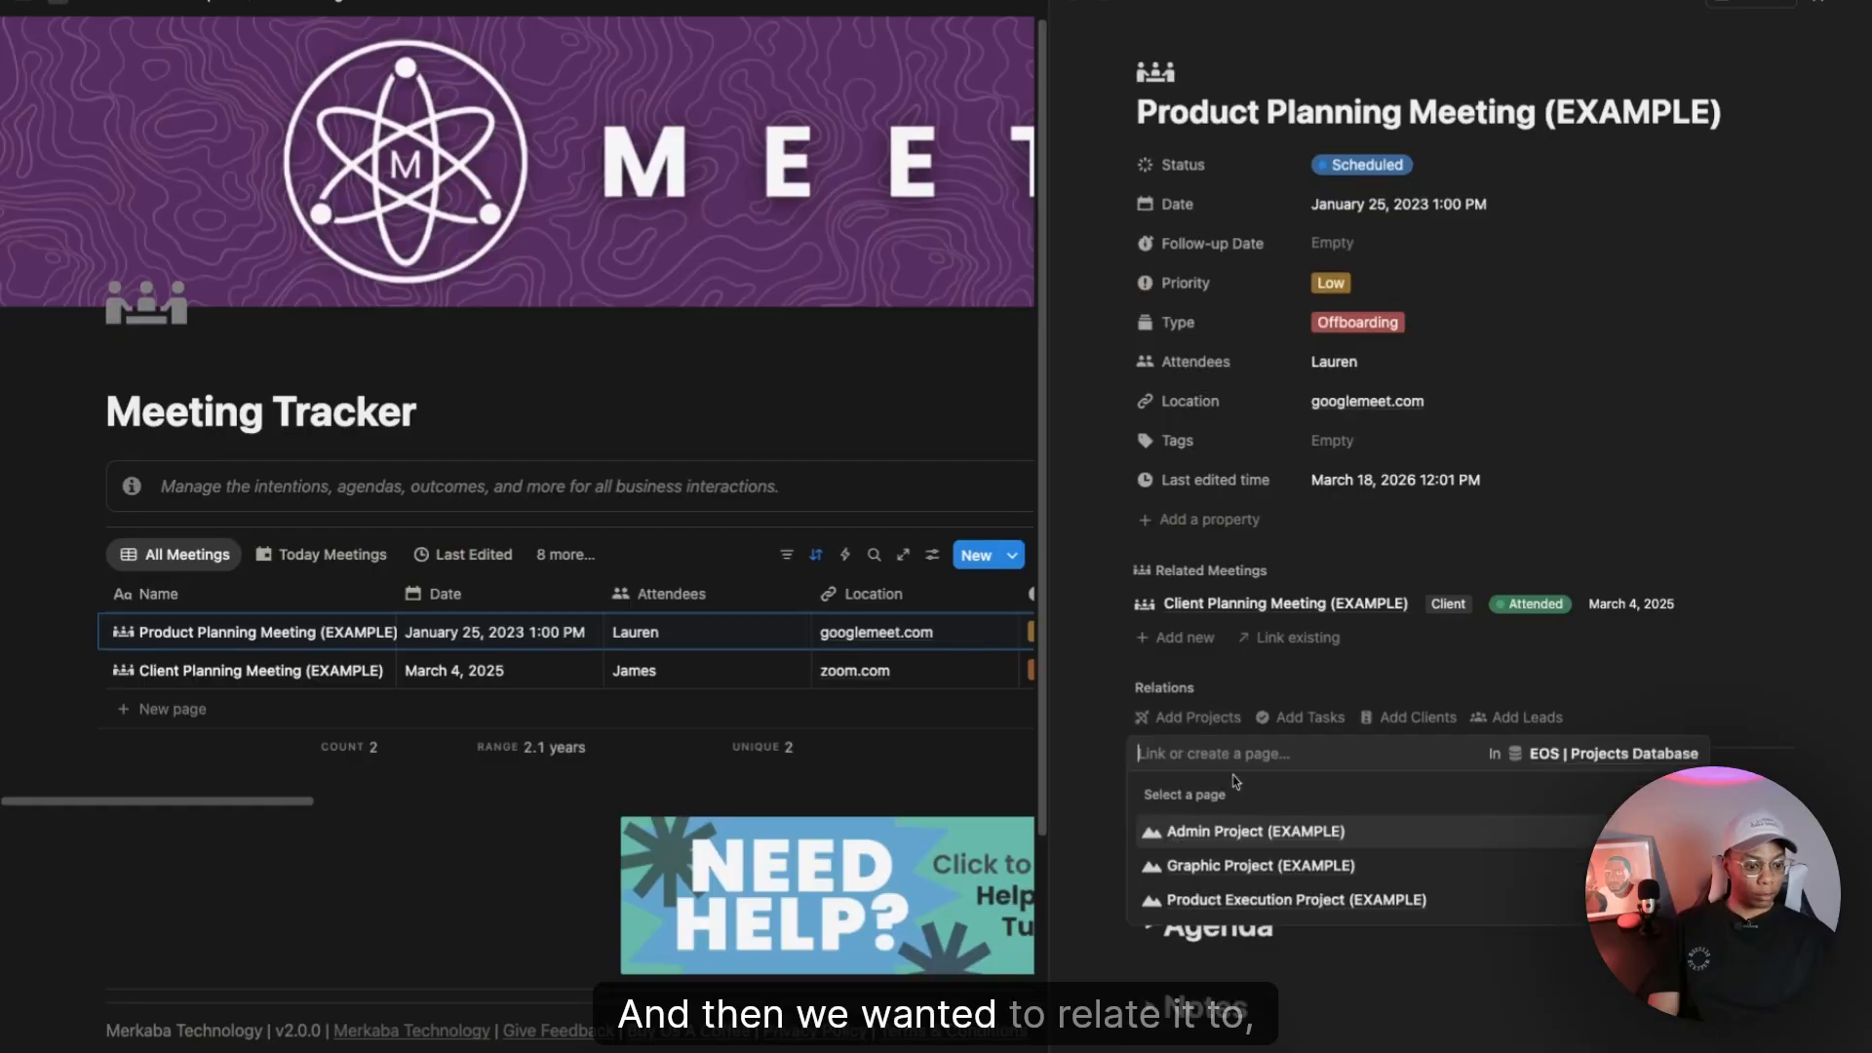
pyautogui.click(1241, 881)
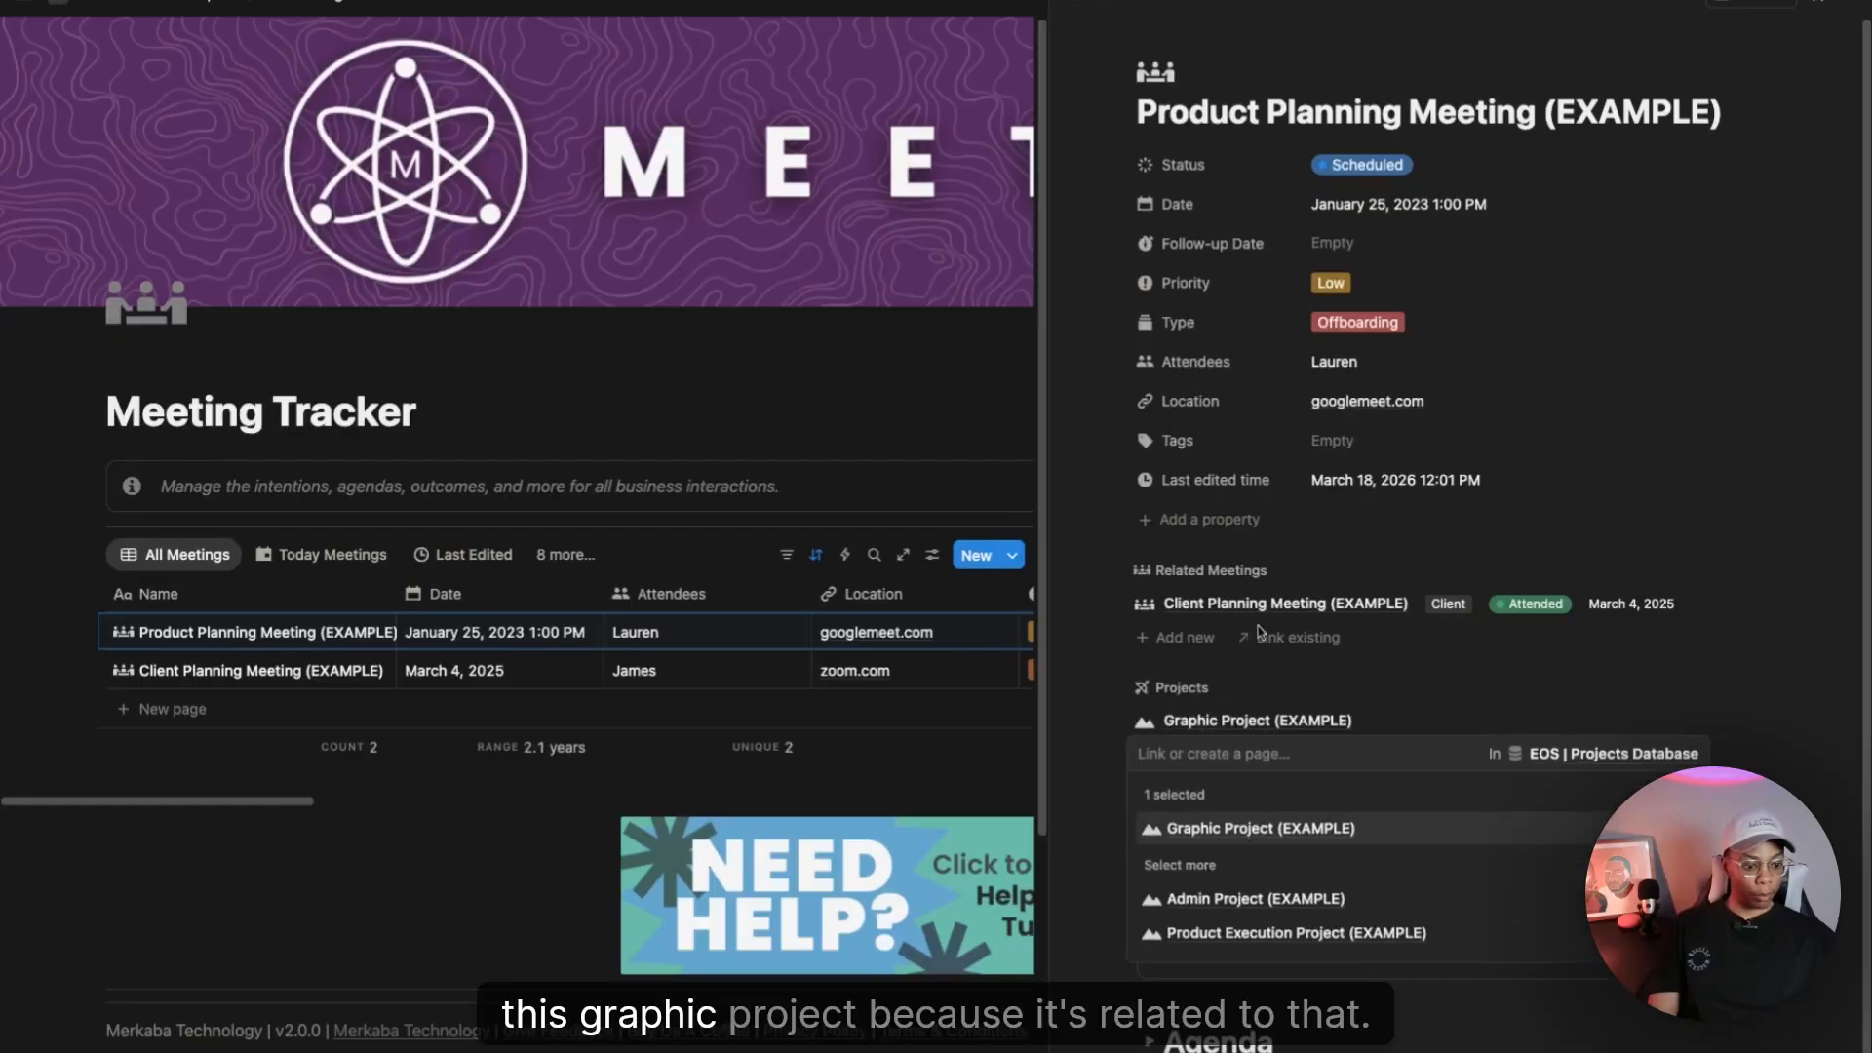
pyautogui.click(1256, 665)
# Step: Link the tasks review email, Develop an outline for the book, and Write and schedule LinkedIn post to the meeting
pyautogui.scroll(-2, 1248, 683)
pyautogui.click(1188, 723)
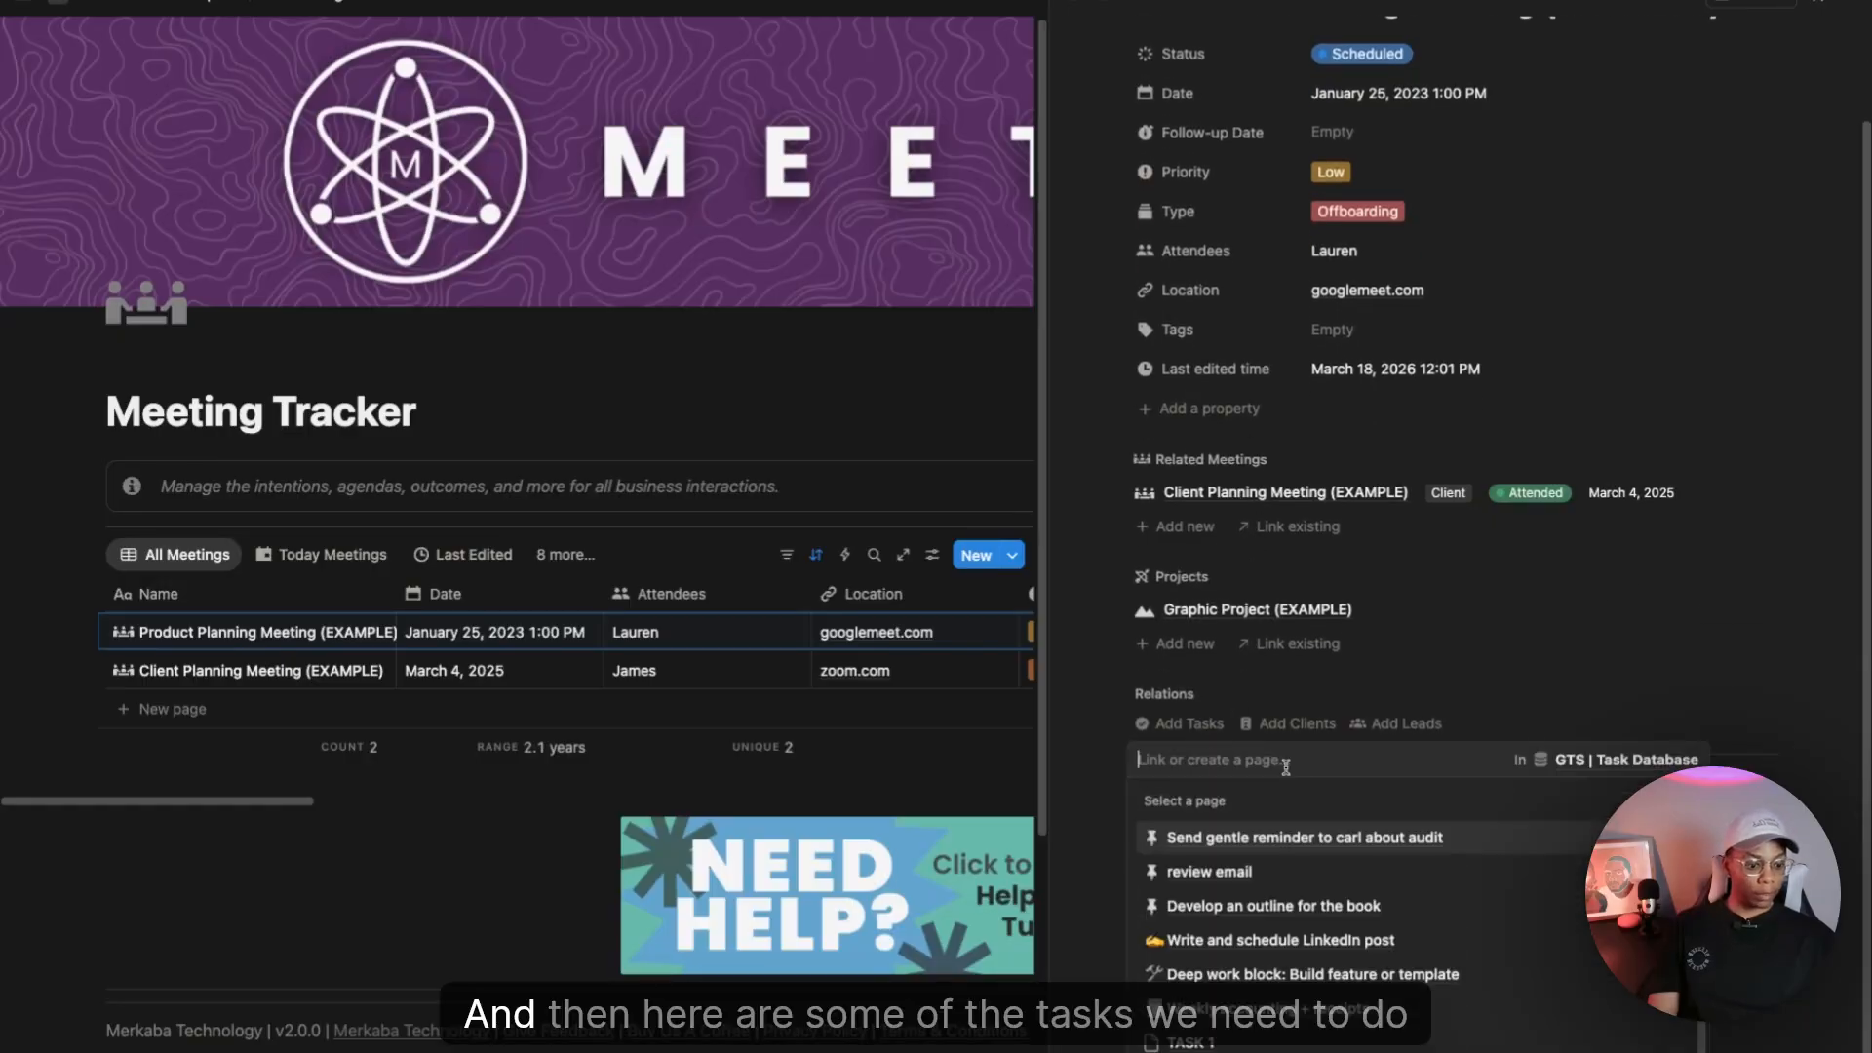
pyautogui.click(1247, 881)
pyautogui.click(1268, 934)
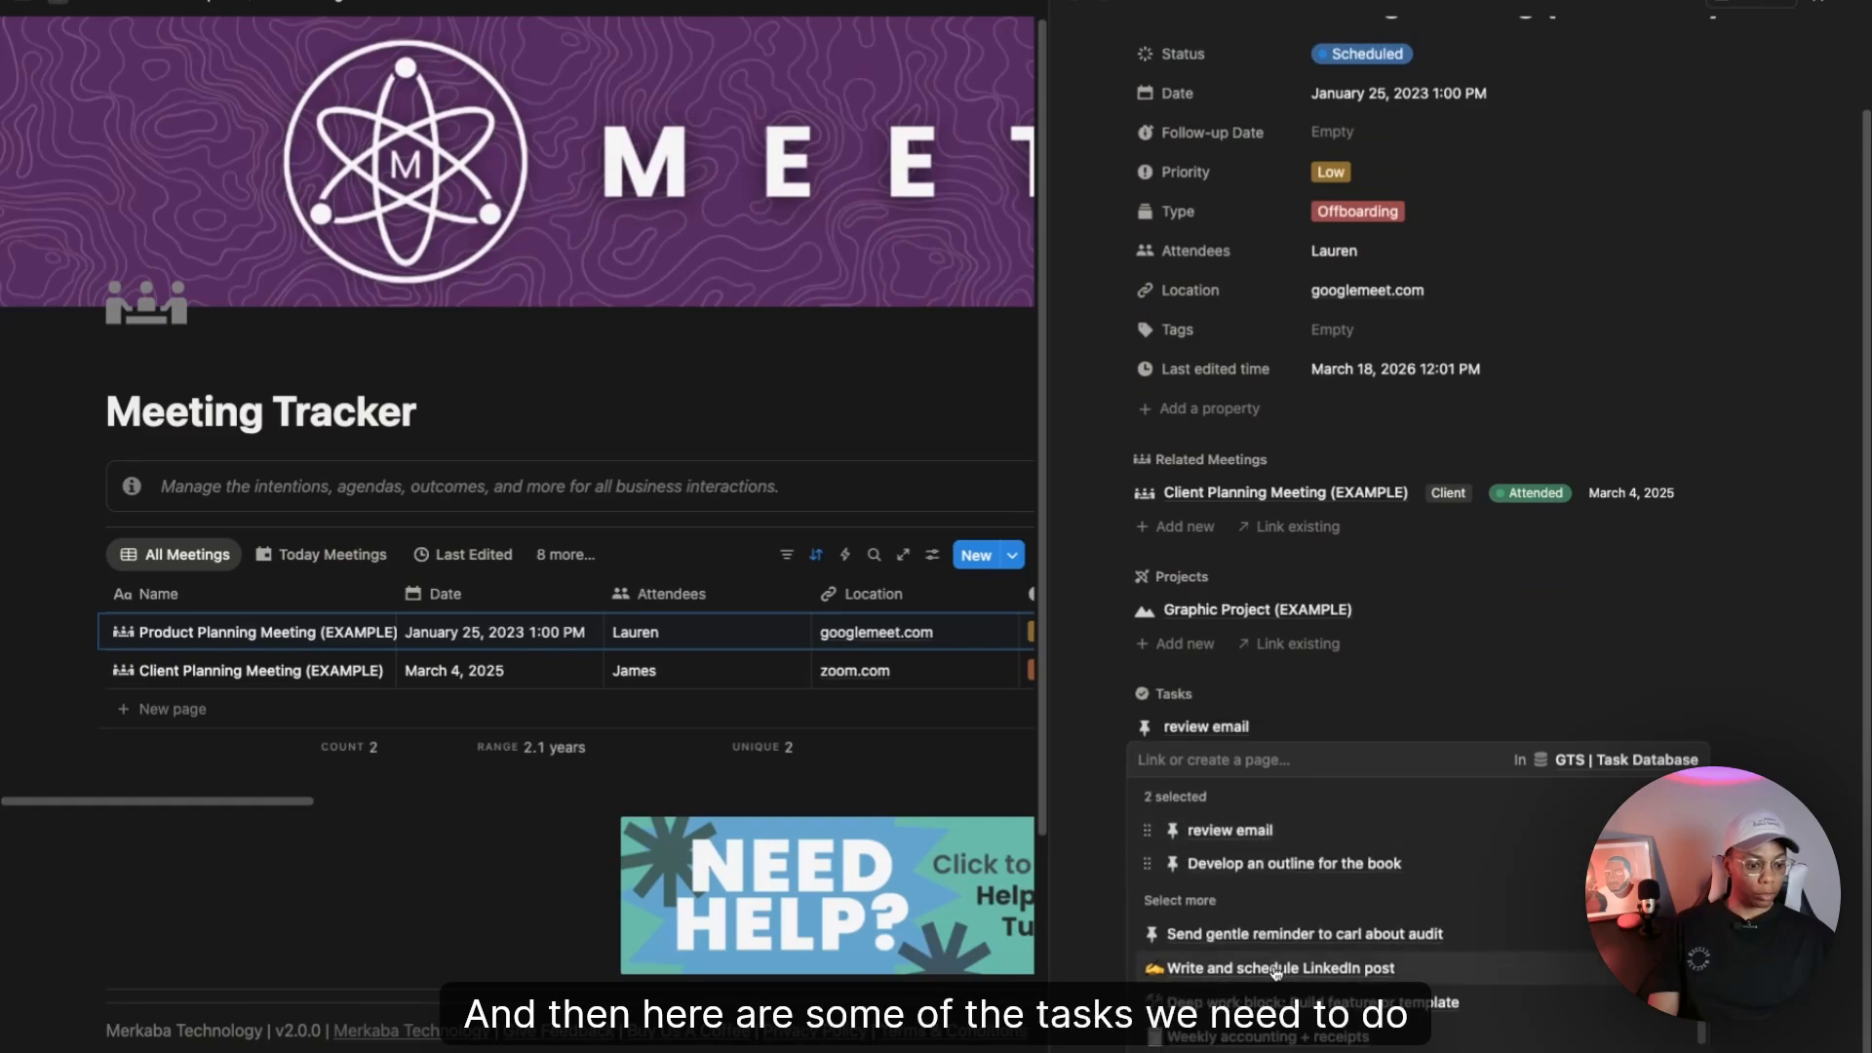
pyautogui.click(1275, 969)
pyautogui.click(1324, 544)
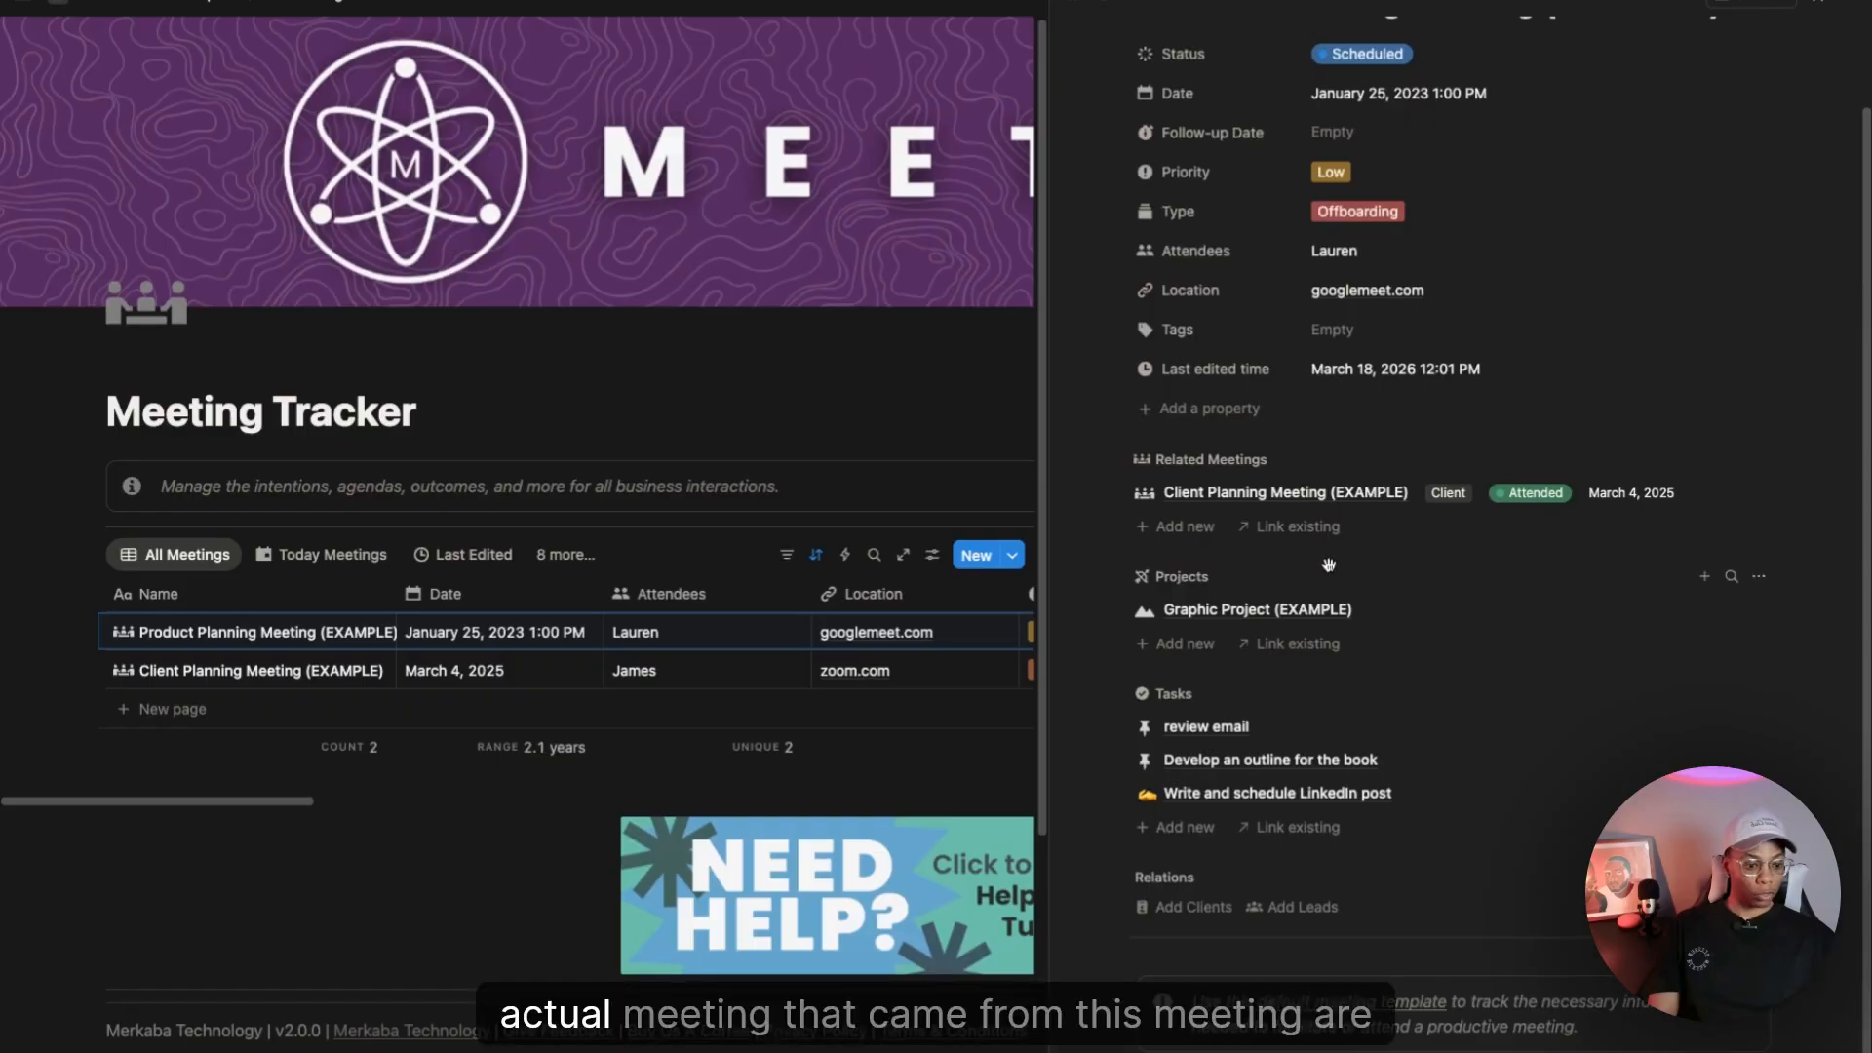
# Step: Link Green Bean (EXAMPLE) to the meeting's Clients relation
pyautogui.scroll(-3, 1258, 634)
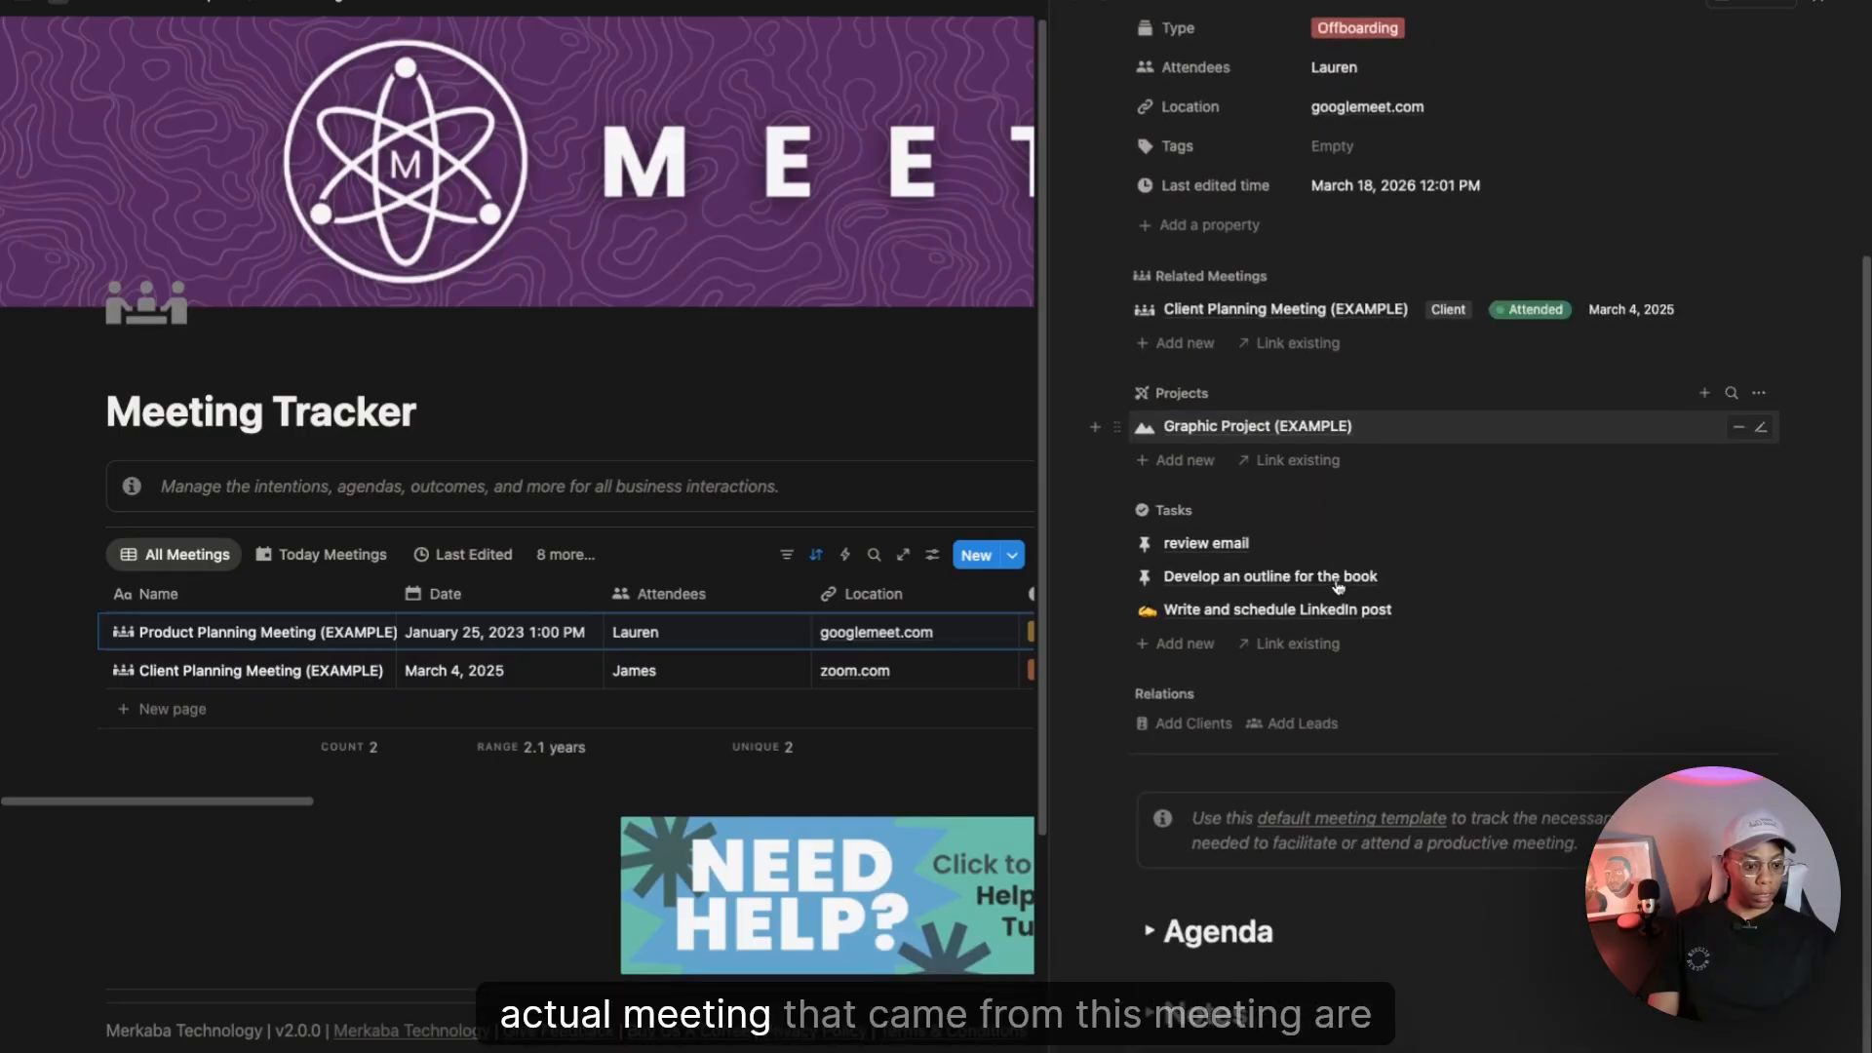
pyautogui.click(1203, 736)
pyautogui.click(1312, 912)
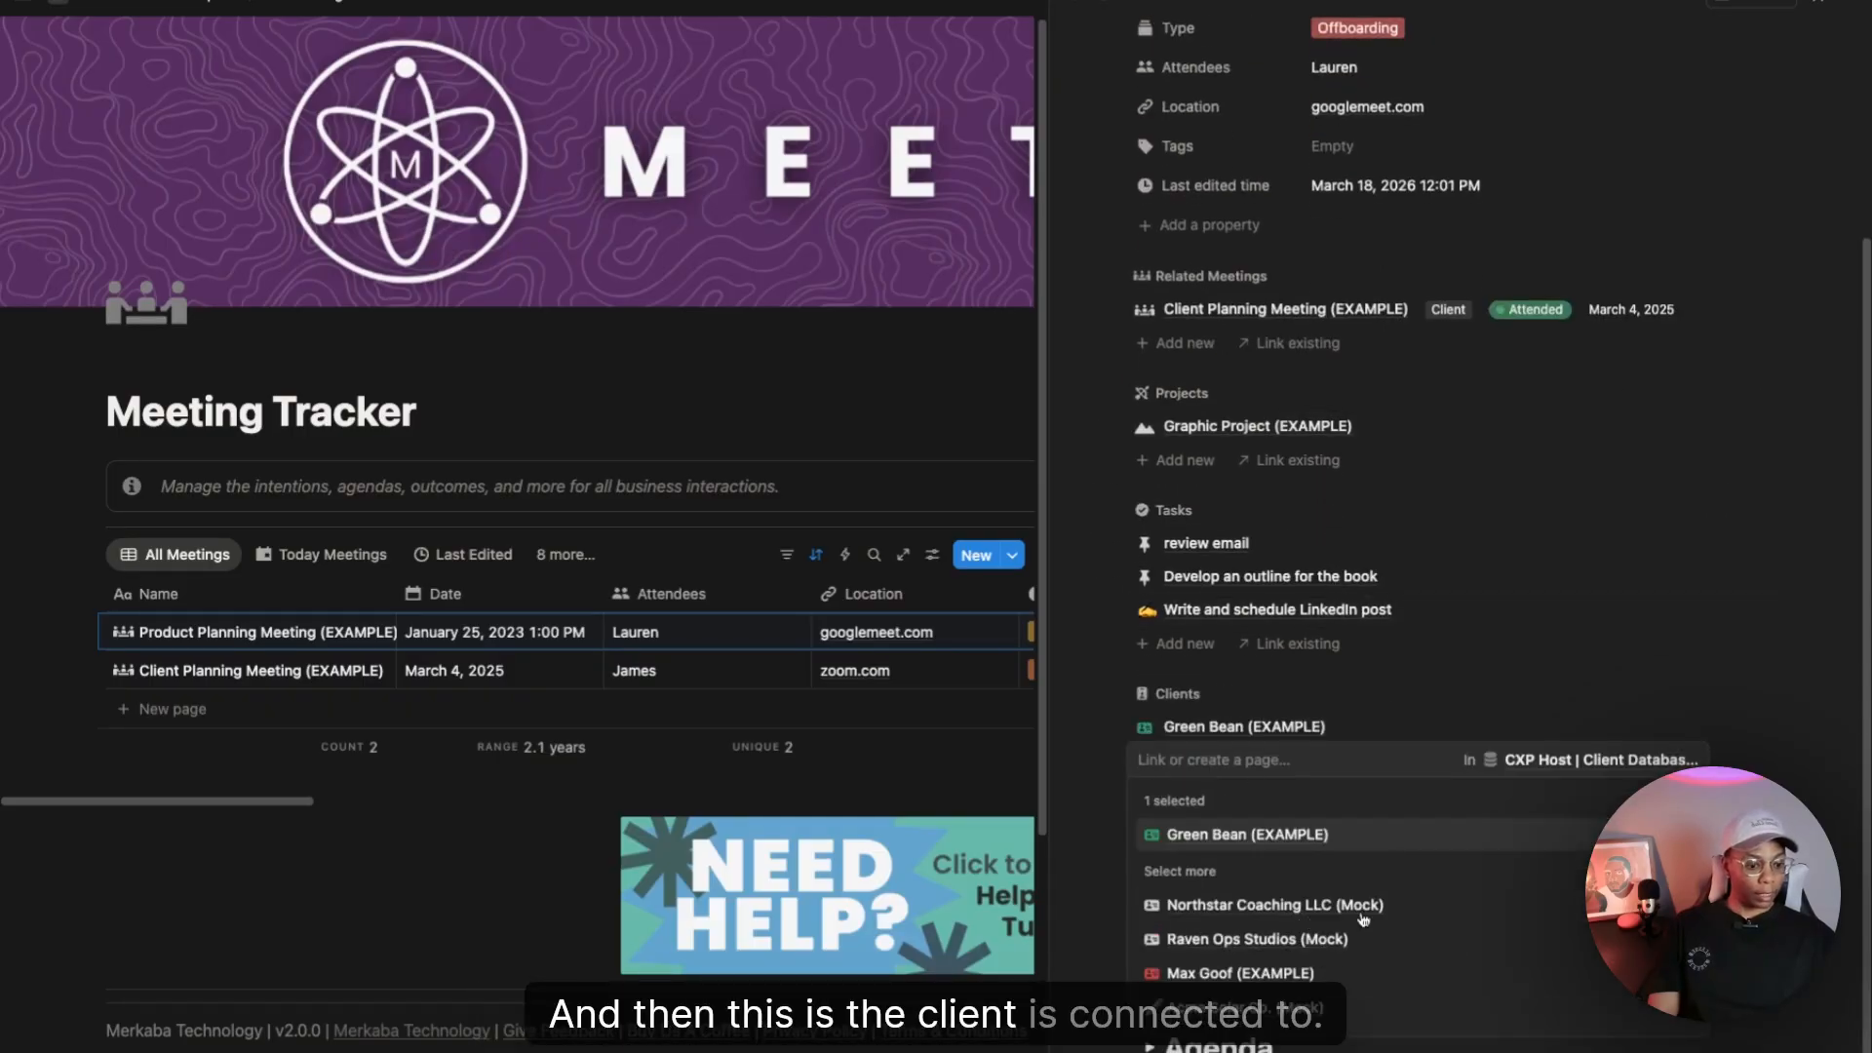
pyautogui.click(1424, 624)
# Step: Check the leads available for linking without choosing one, and review the meeting's properties and relations in side peek and as a full page
pyautogui.click(1298, 793)
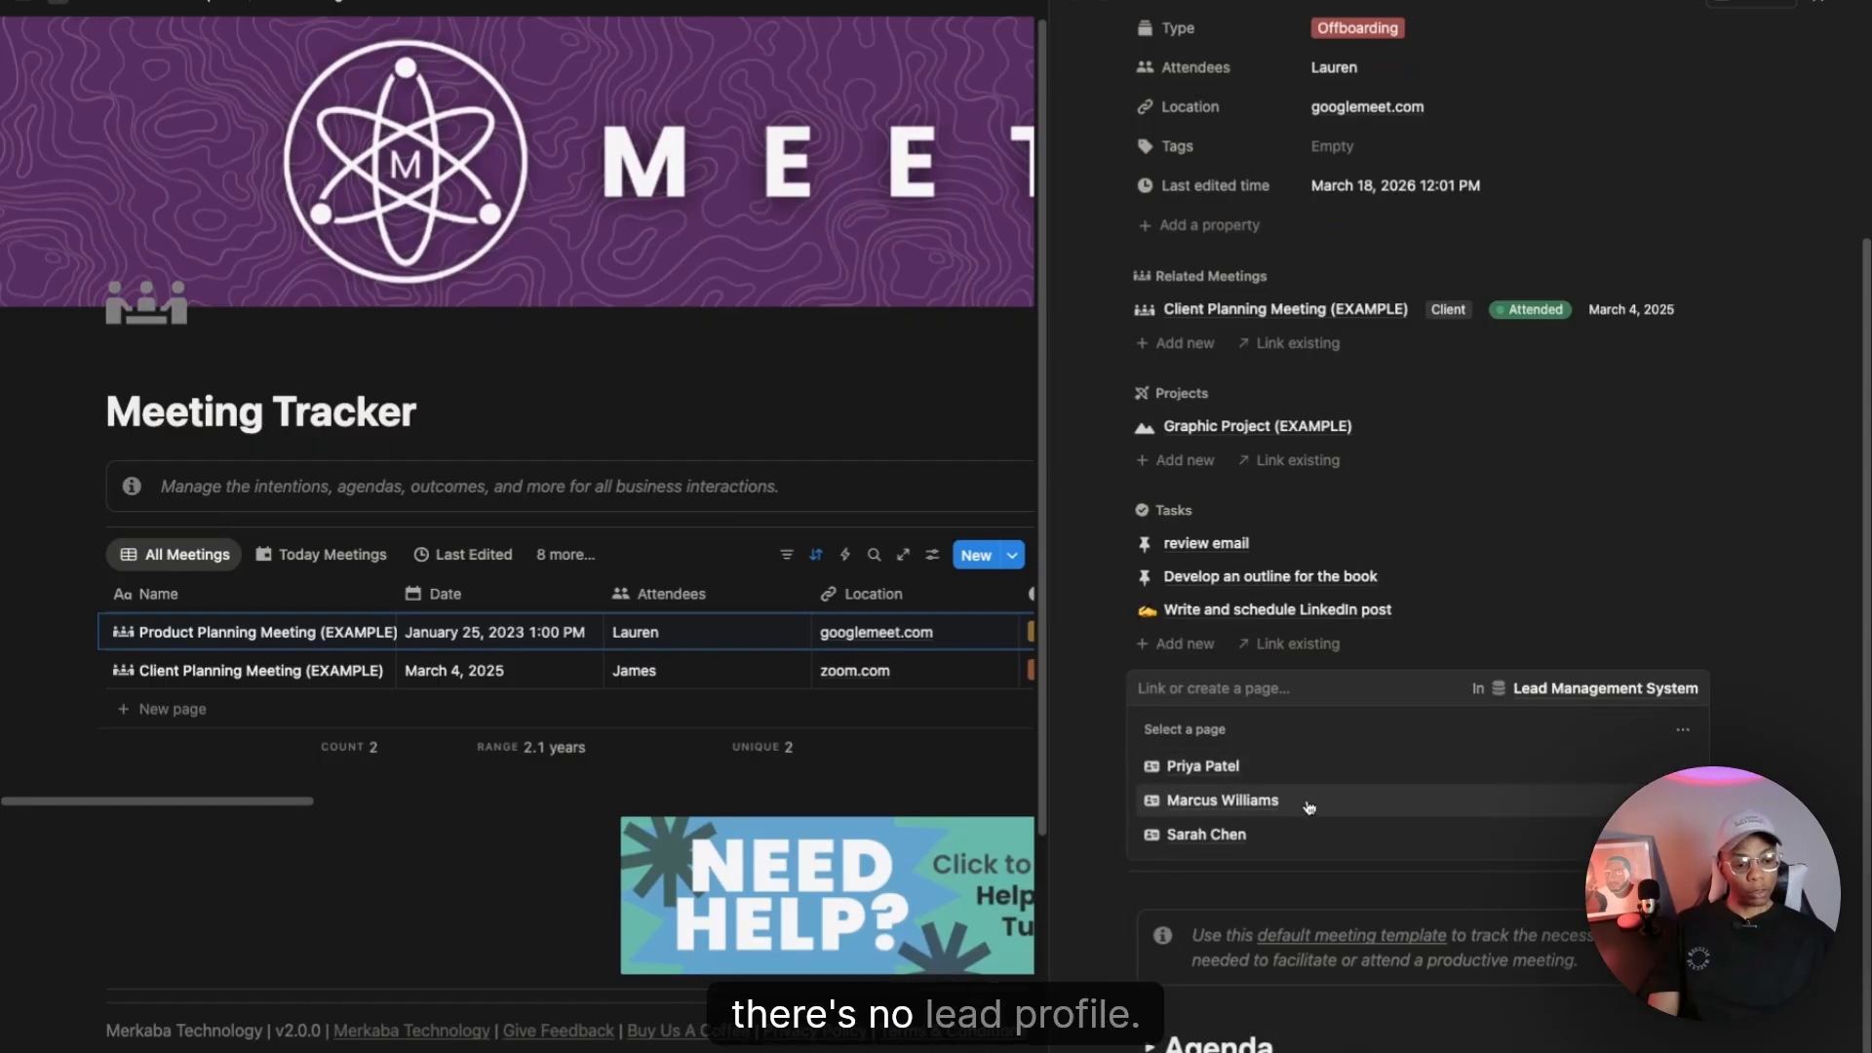
pyautogui.click(1548, 495)
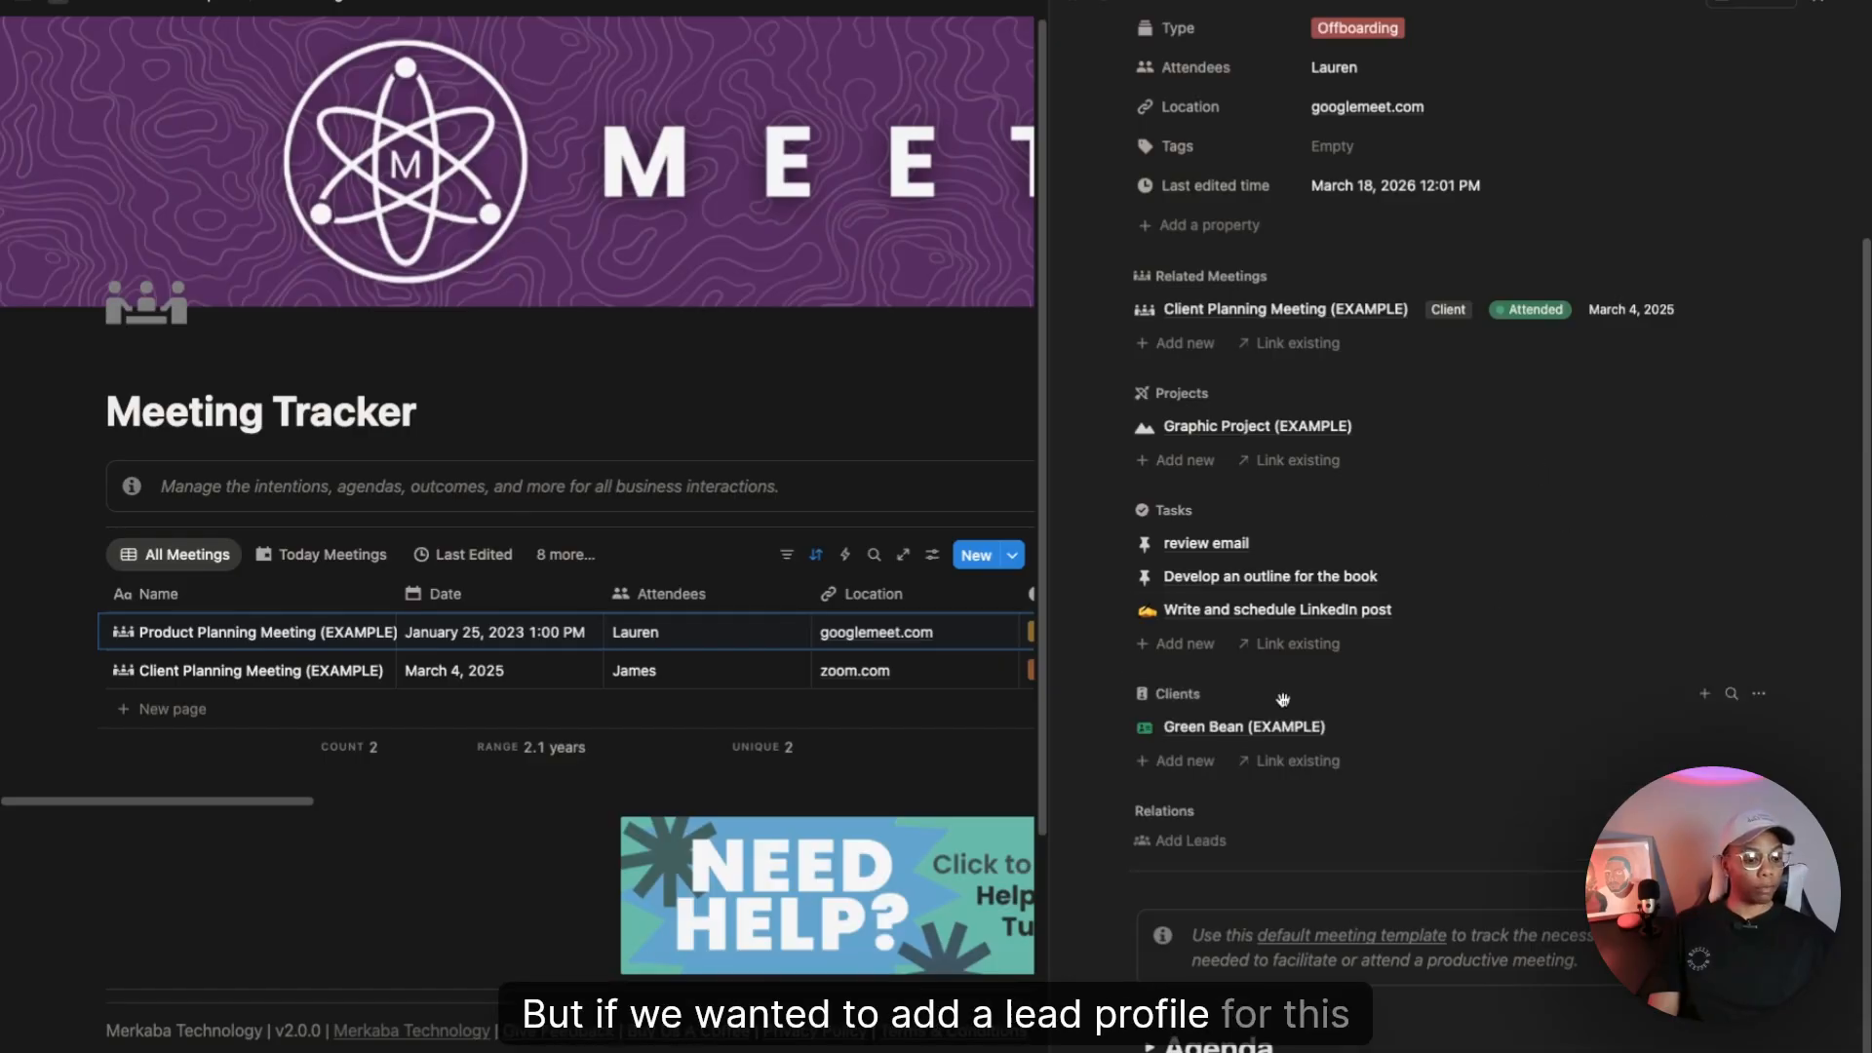
pyautogui.scroll(3, 1248, 695)
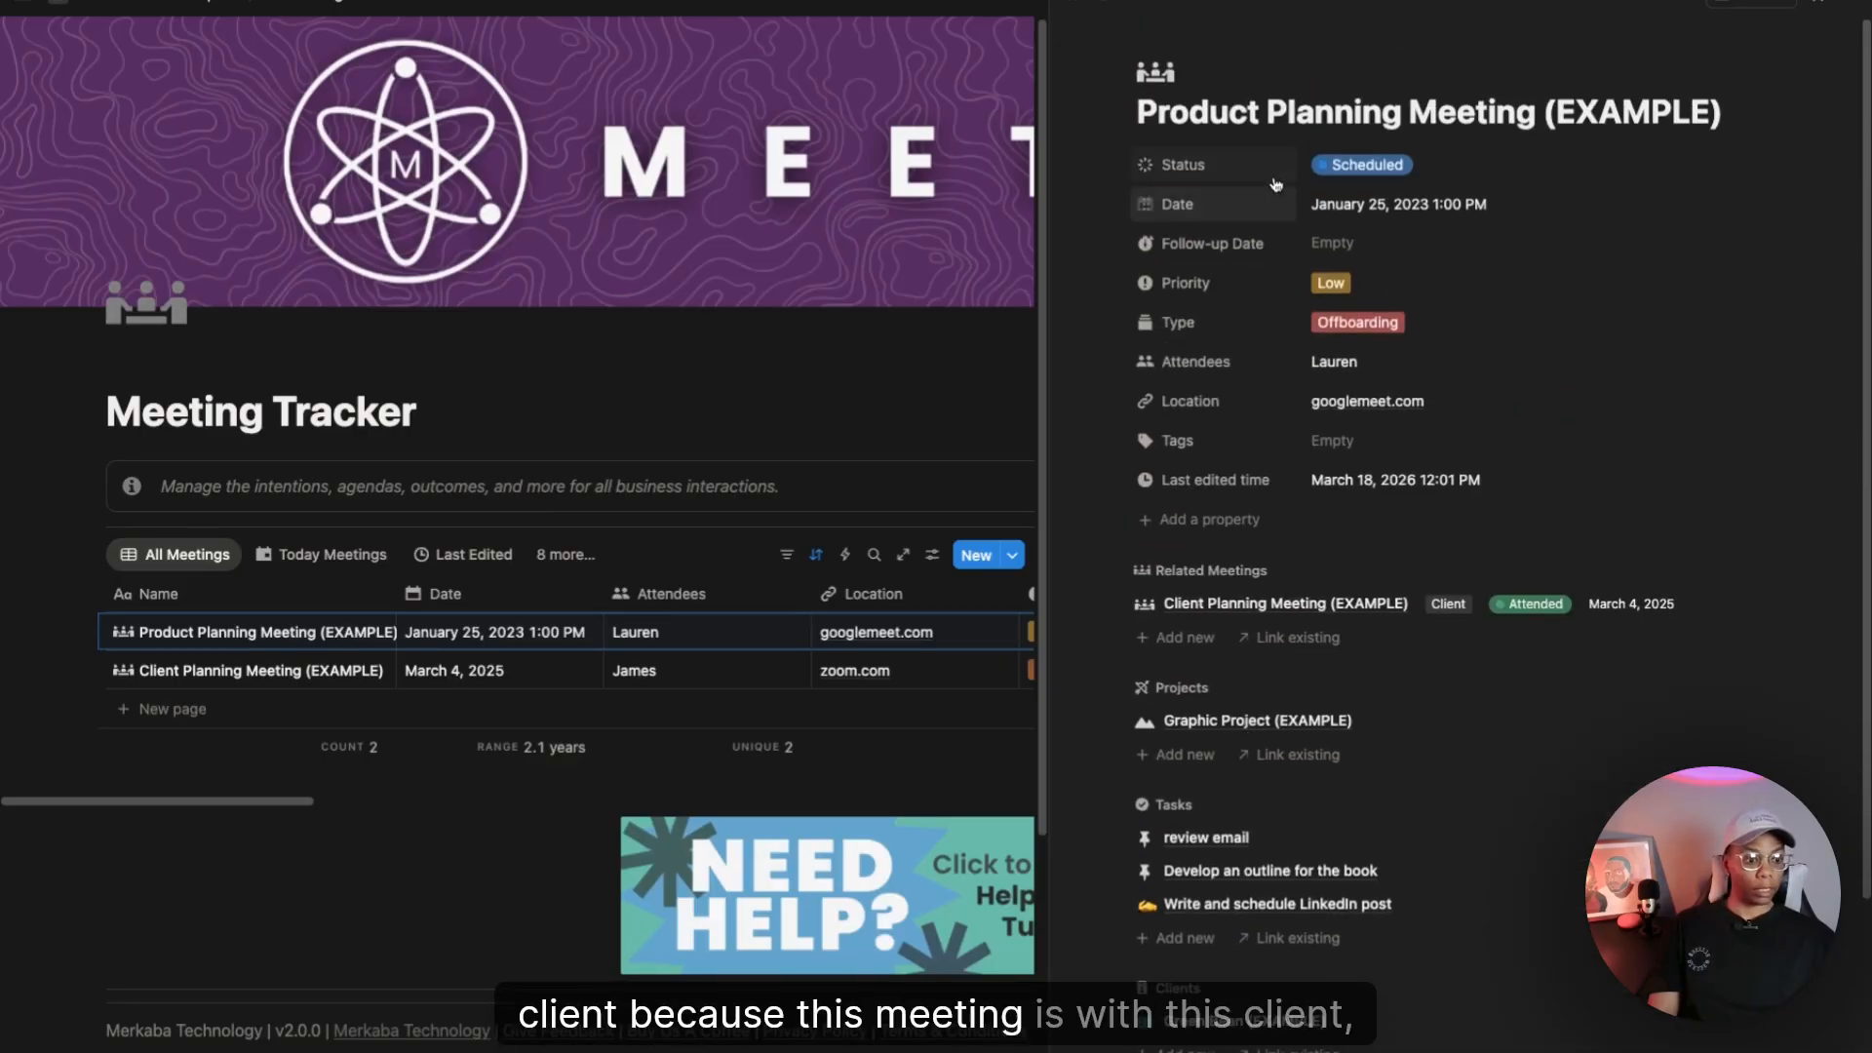
pyautogui.scroll(-4, 1249, 695)
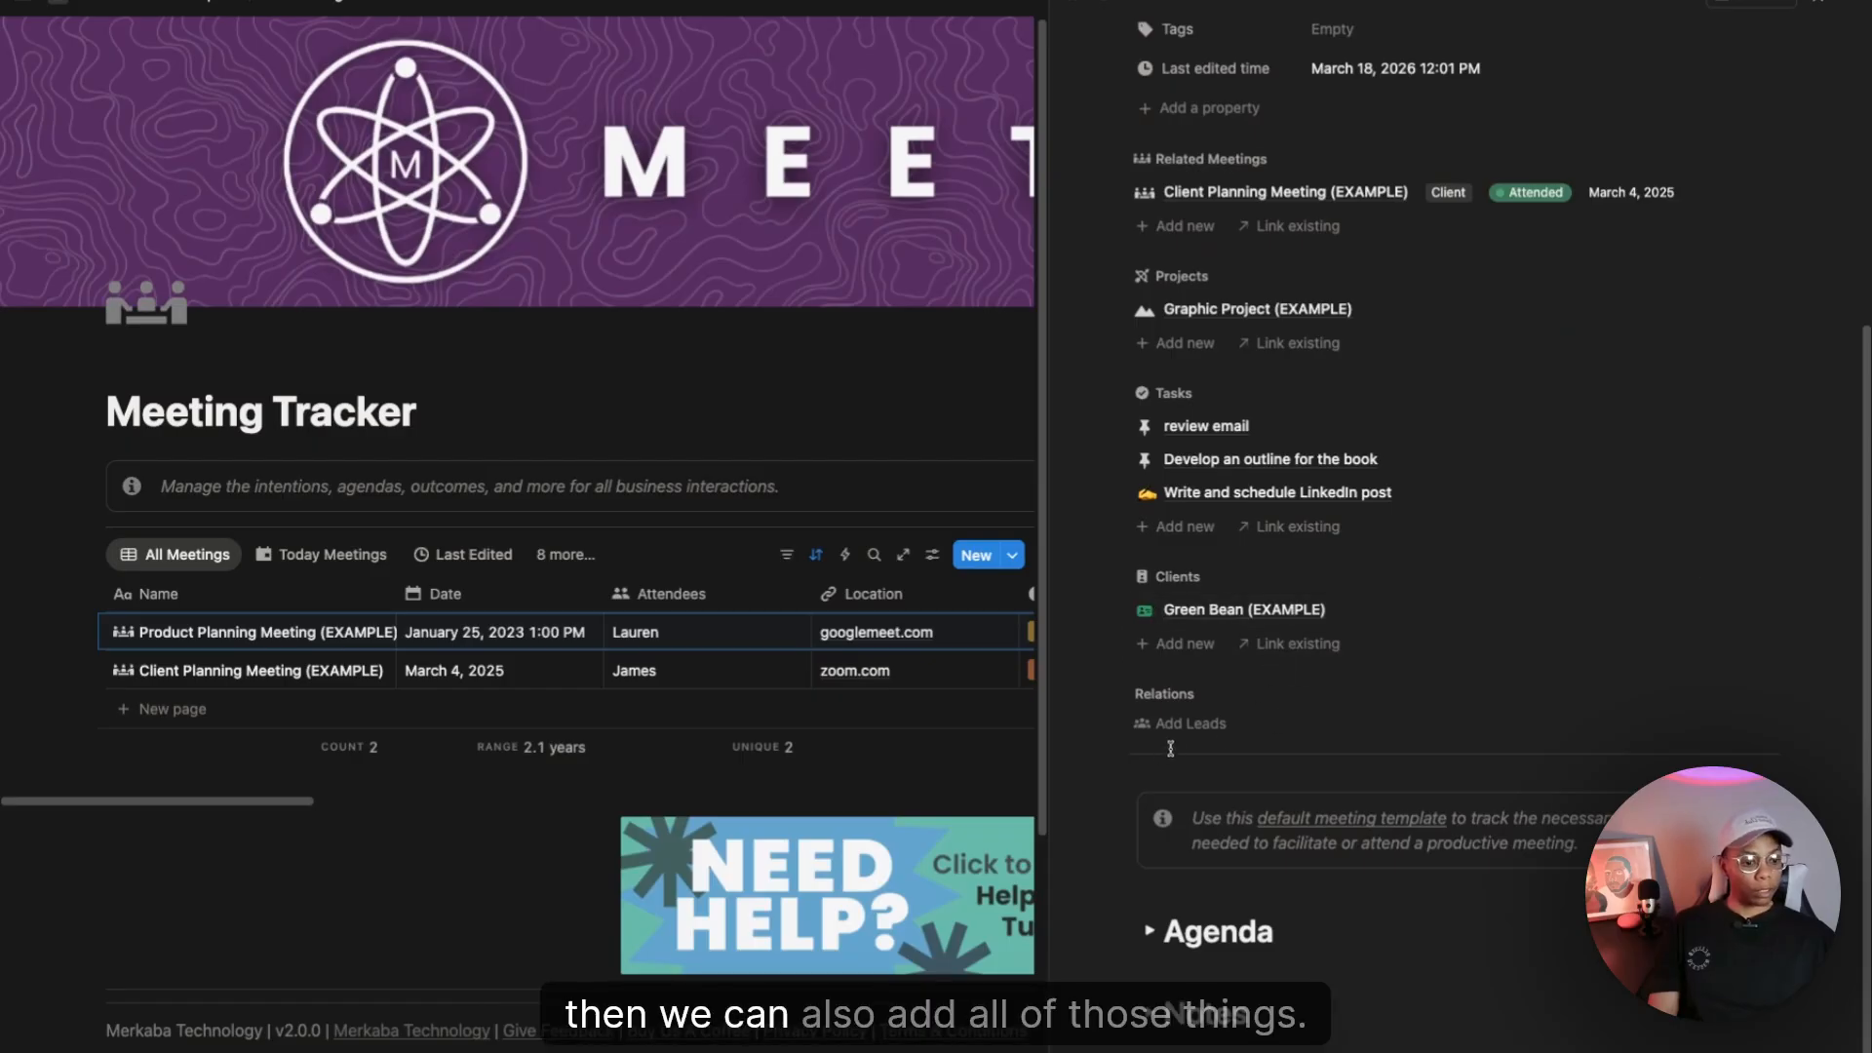
pyautogui.scroll(1, 1333, 656)
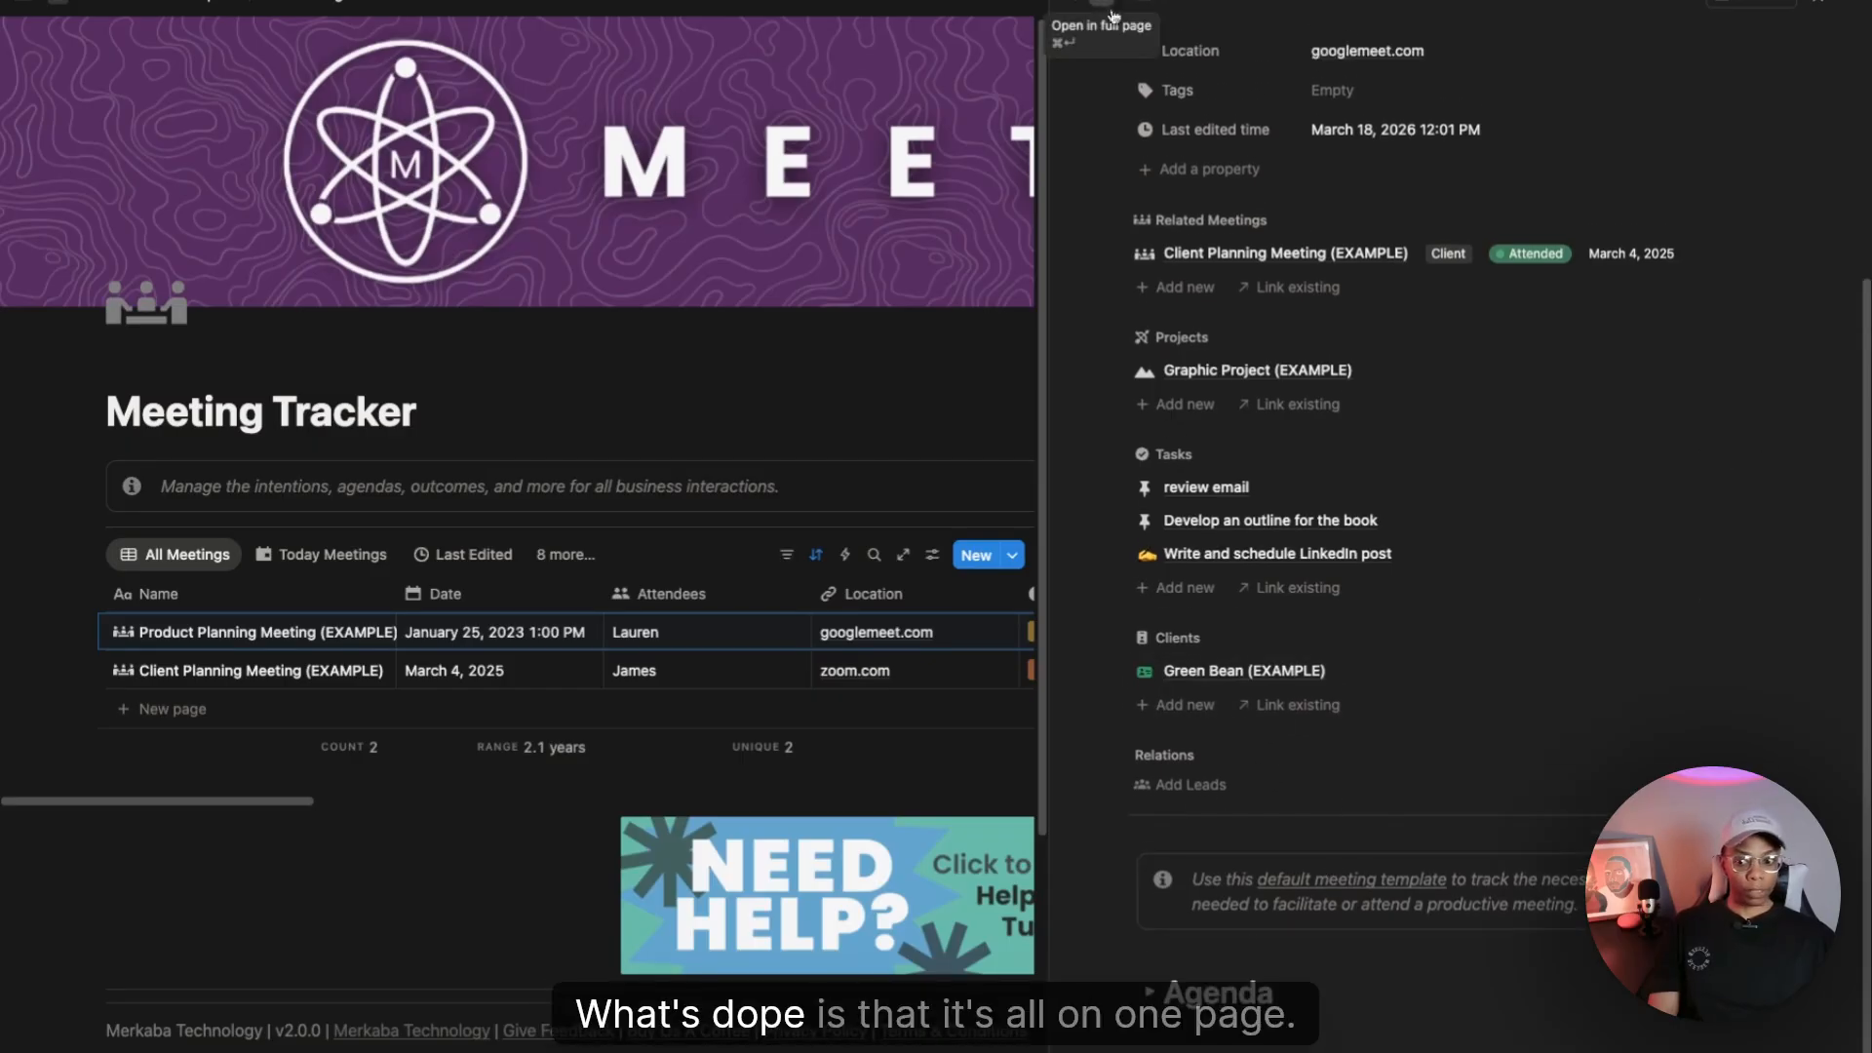
pyautogui.click(1073, 5)
pyautogui.scroll(-9, 1036, 451)
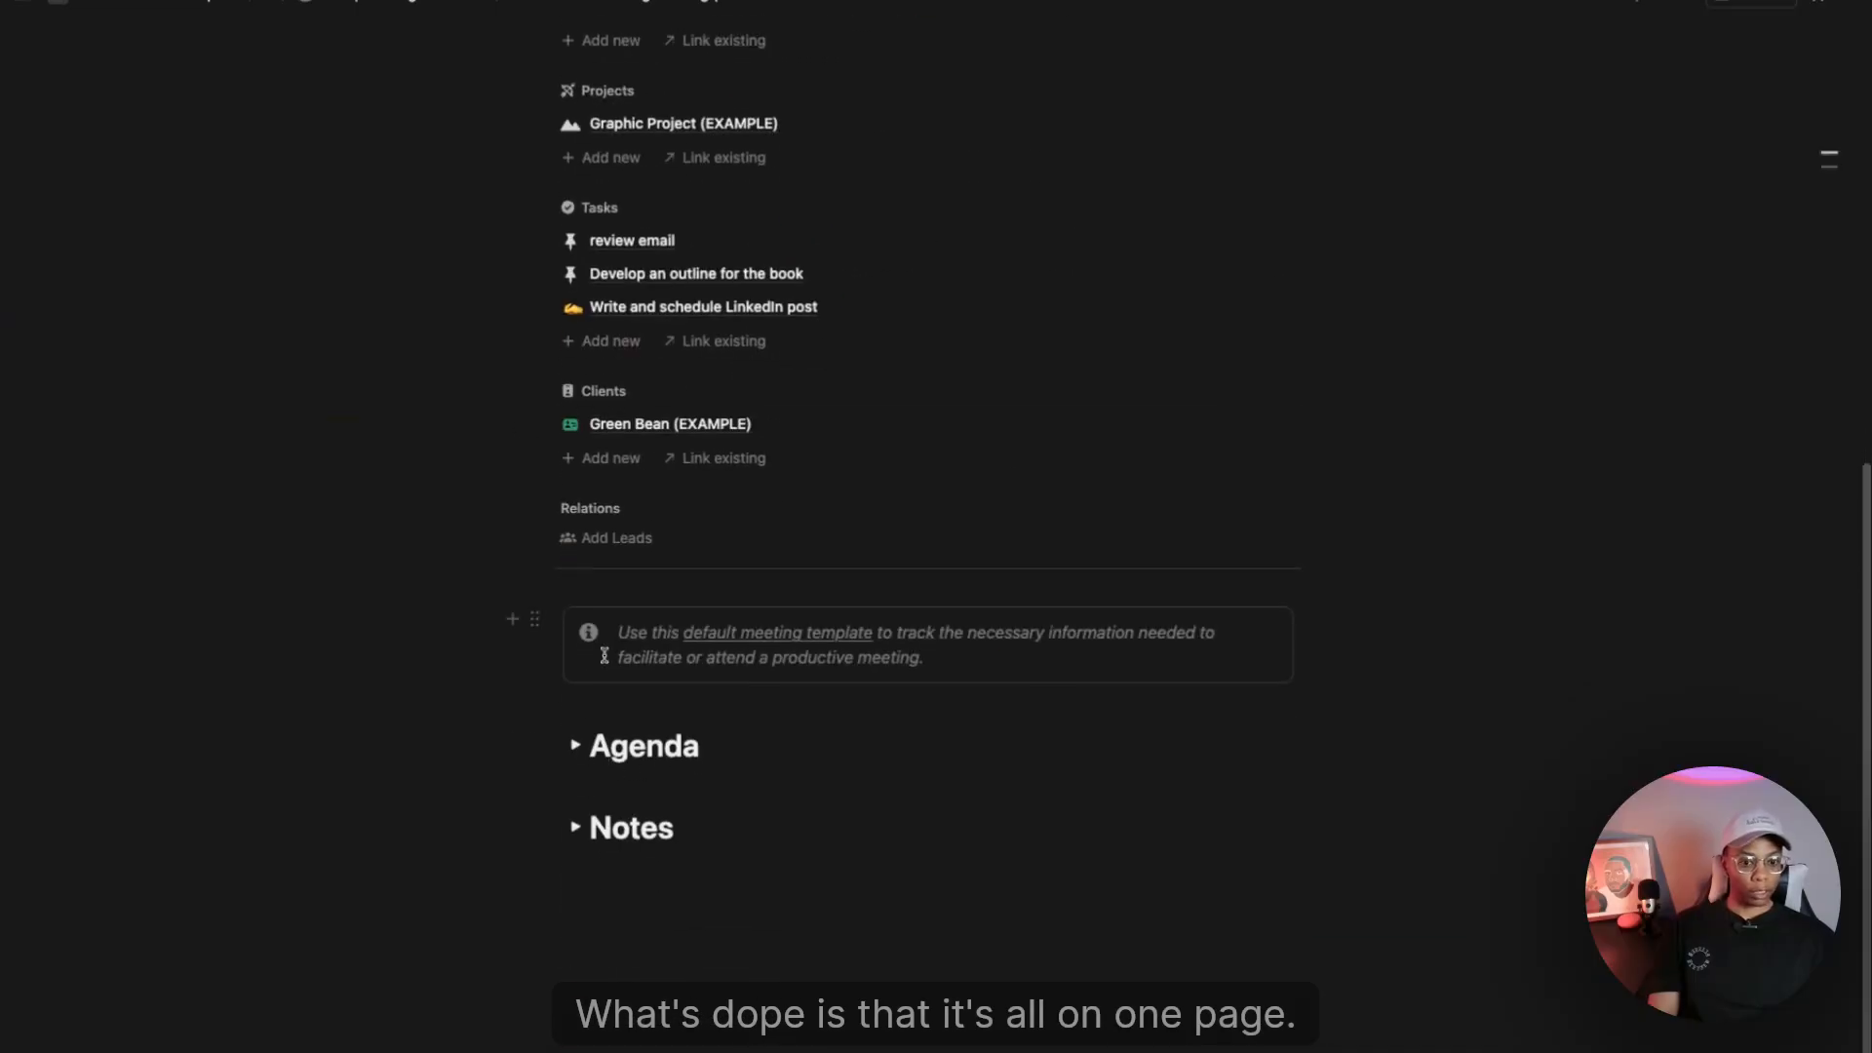
# Step: Review the meeting's properties and linked records, and expand the Agenda and Notes sections to read their contents
pyautogui.scroll(7, 738, 331)
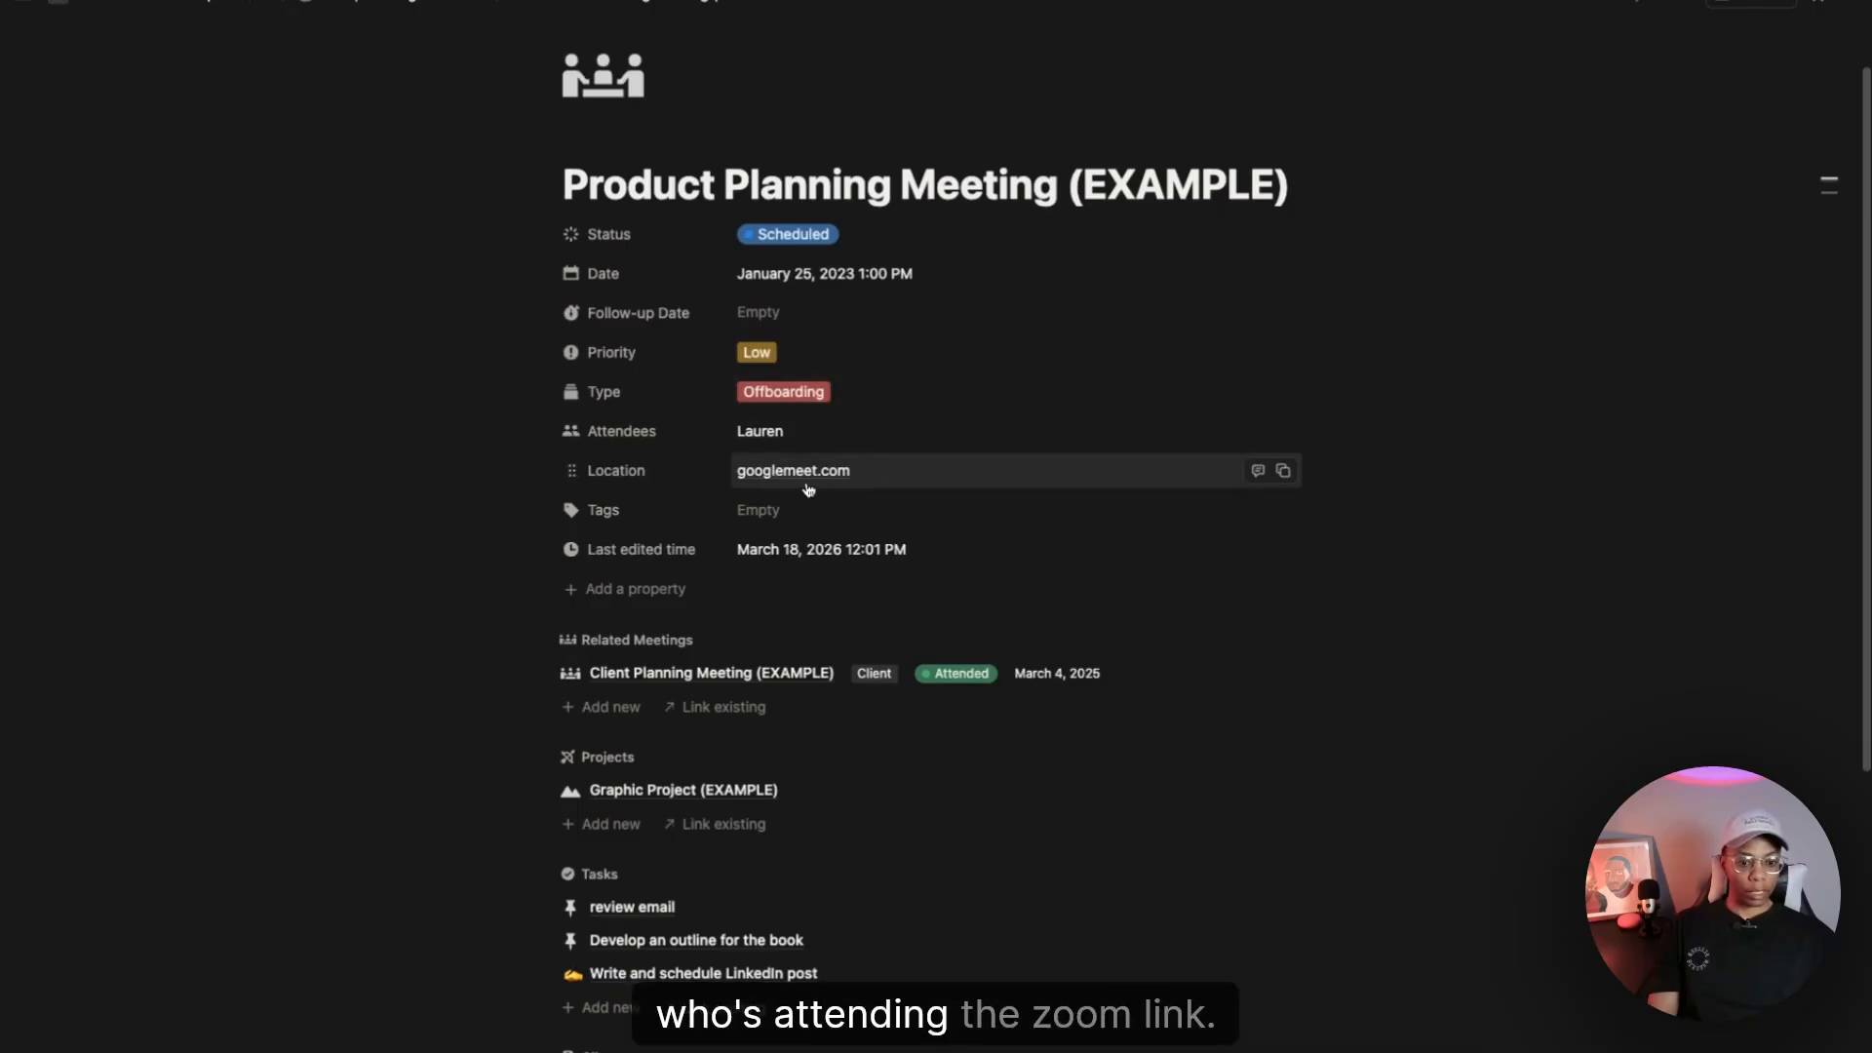
pyautogui.scroll(-2, 809, 468)
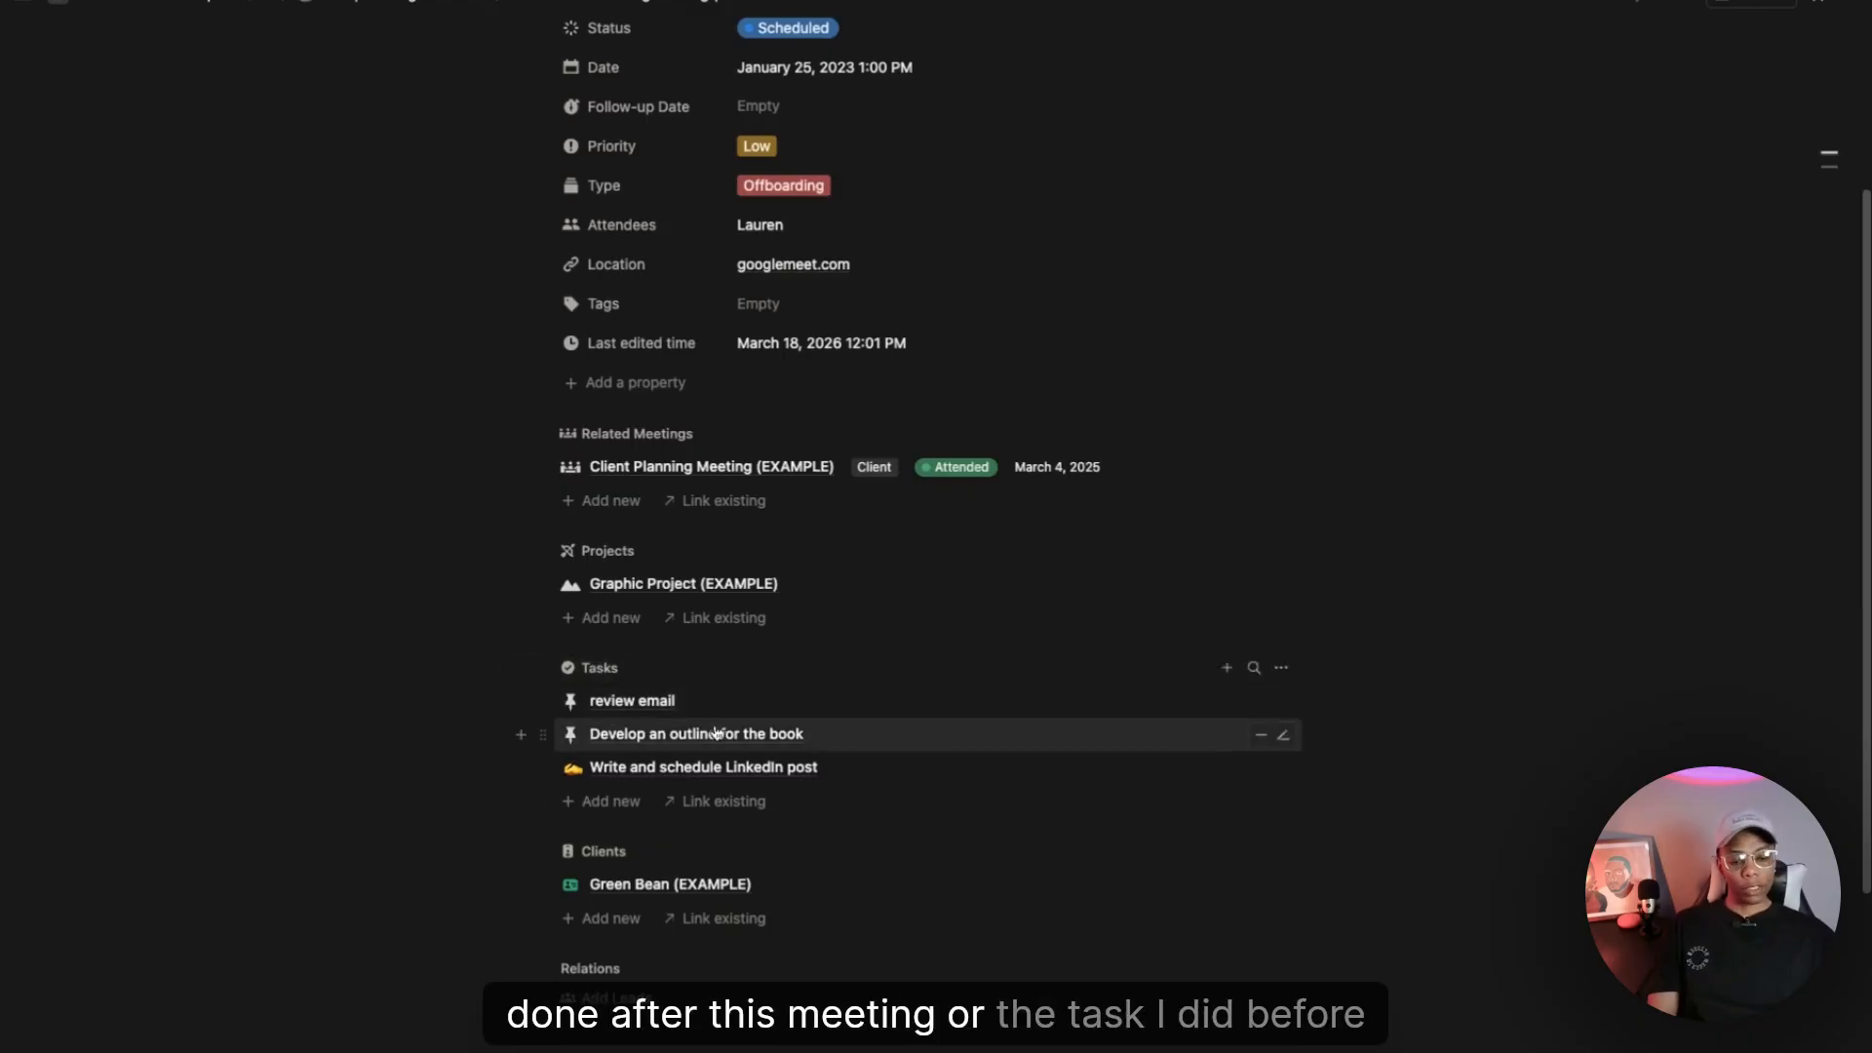
pyautogui.scroll(-2, 606, 764)
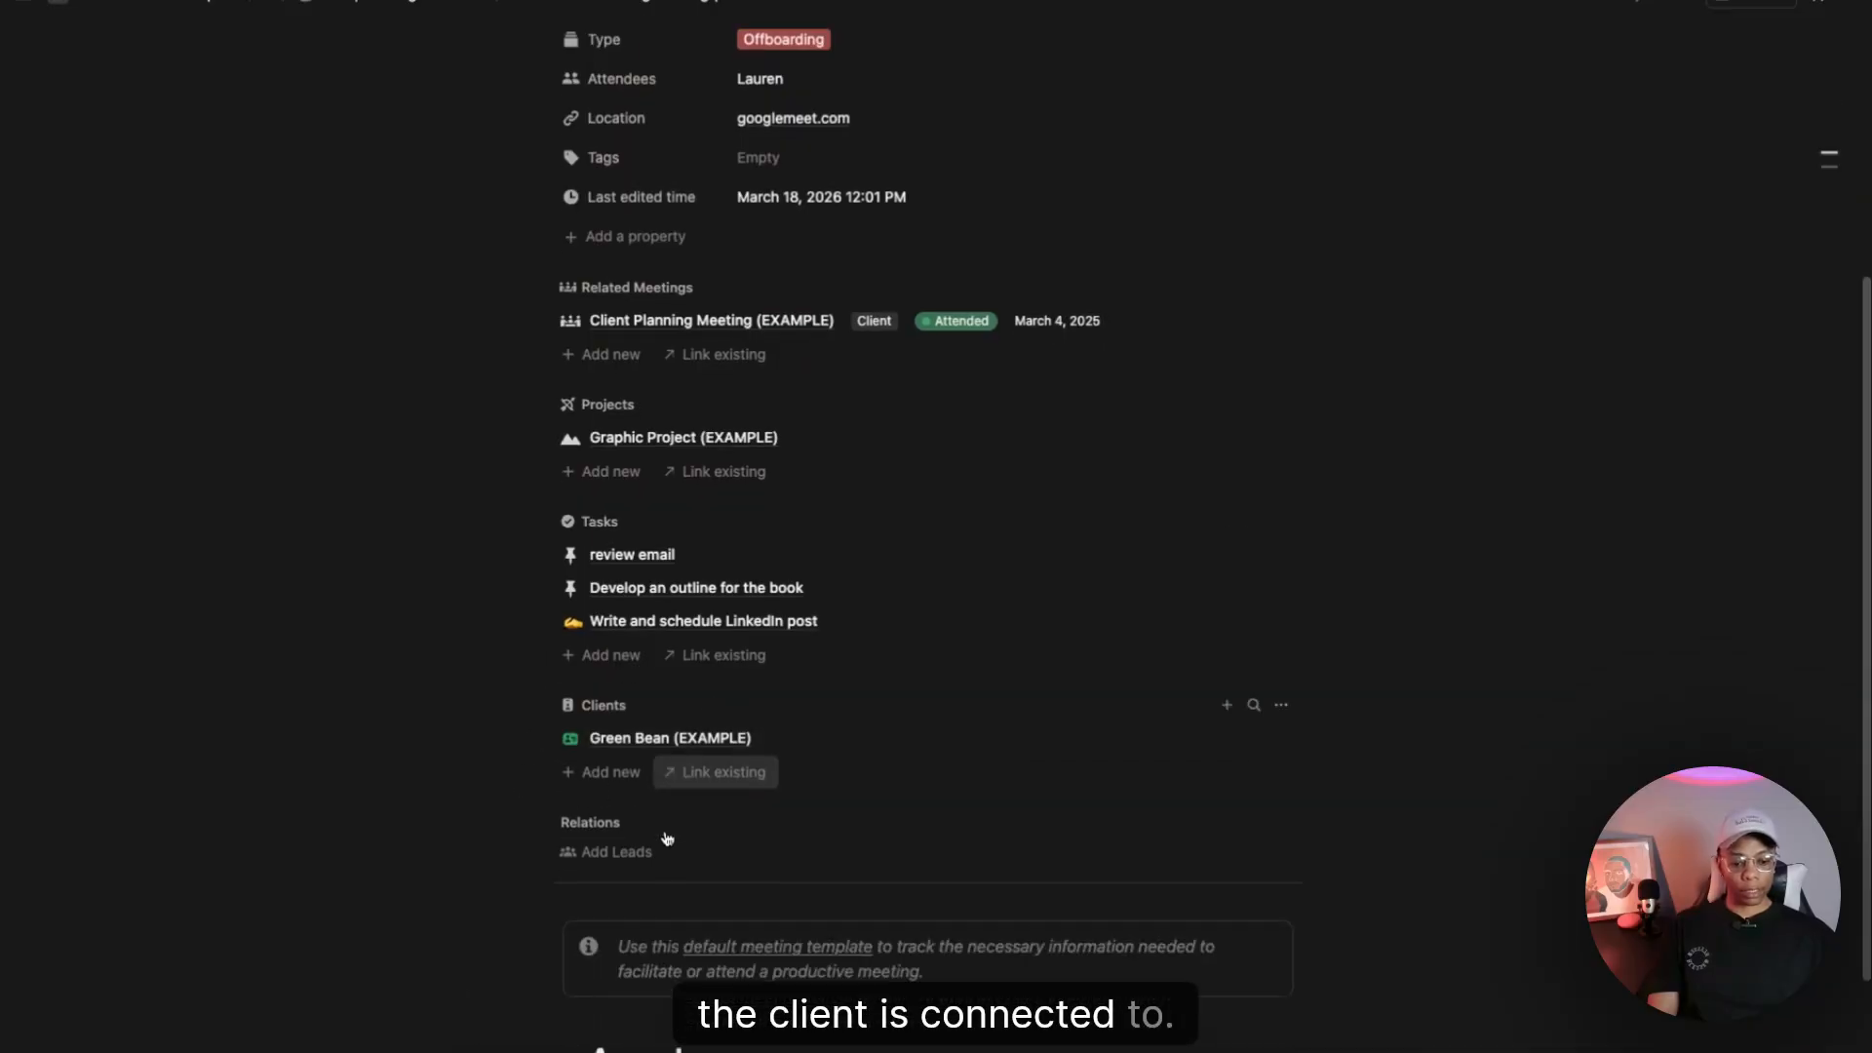
pyautogui.scroll(-5, 634, 761)
pyautogui.click(577, 684)
pyautogui.click(576, 982)
pyautogui.scroll(-6, 1468, 839)
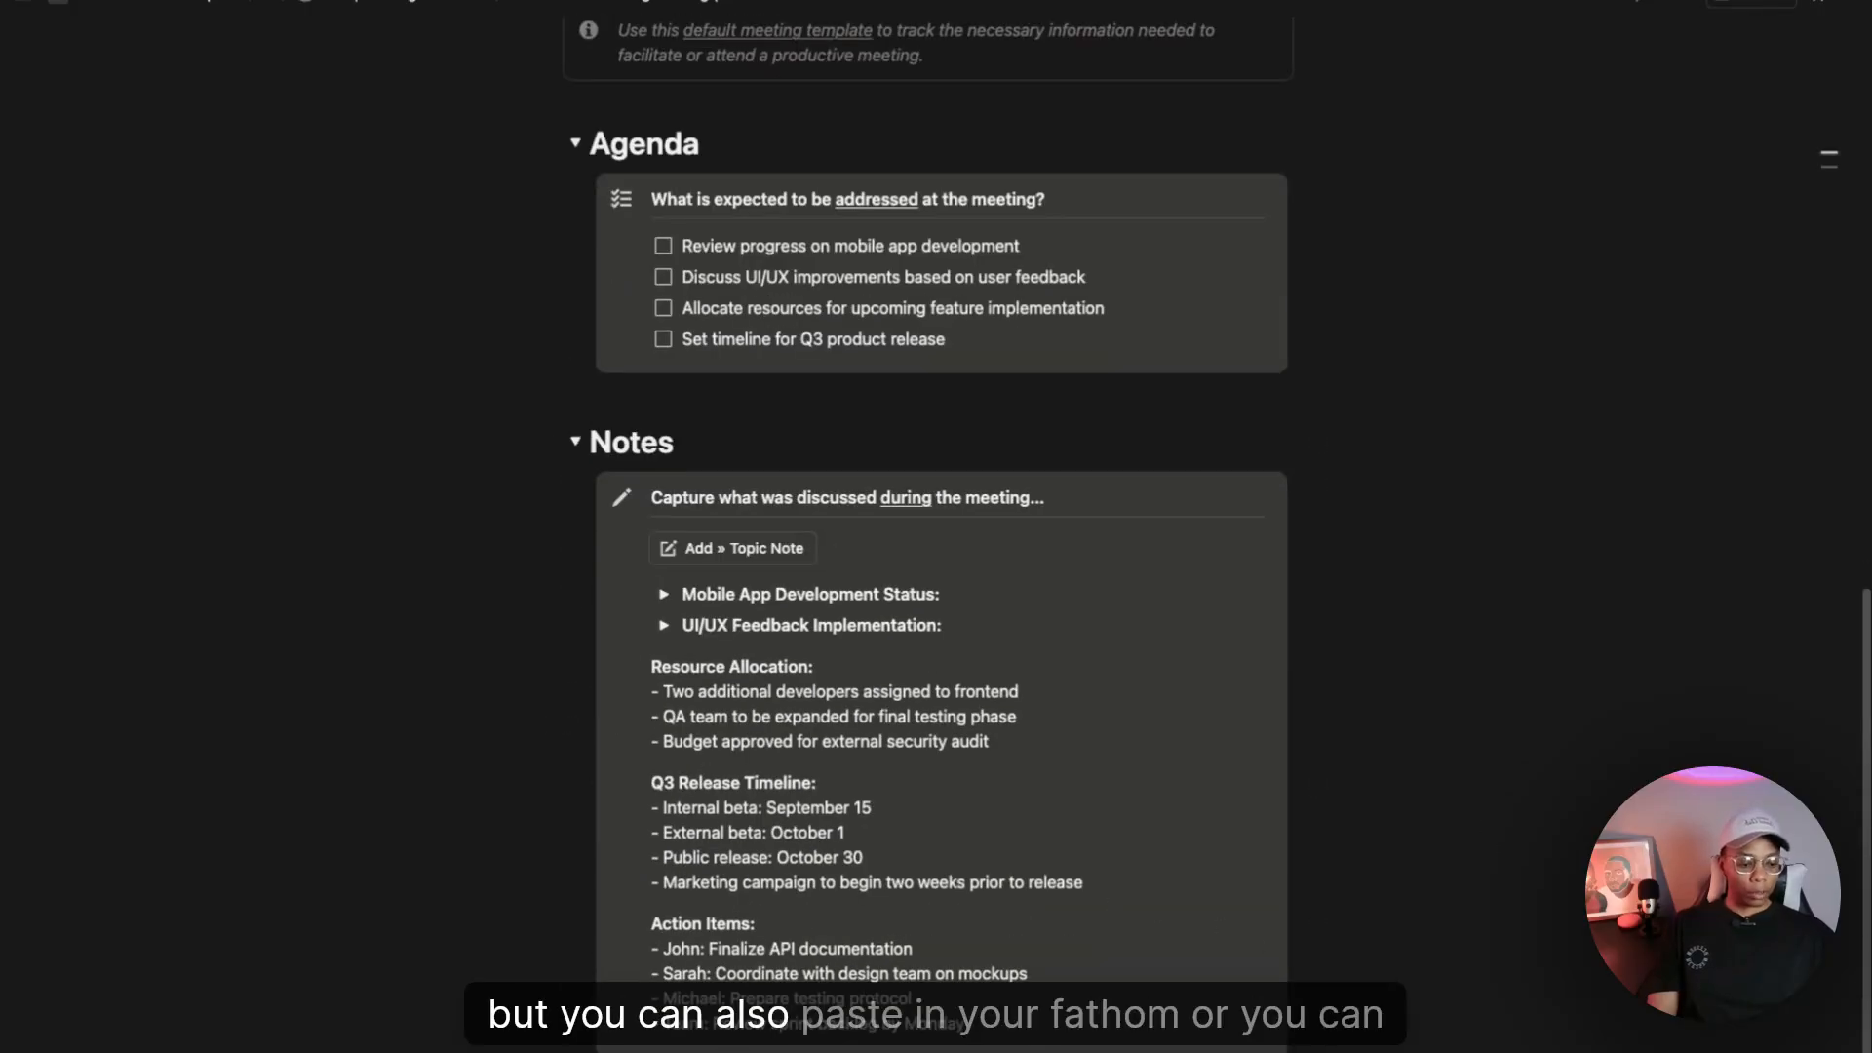
# Step: Insert an AI meeting notes block after the Notes content on the meeting page
pyautogui.click(1028, 1015)
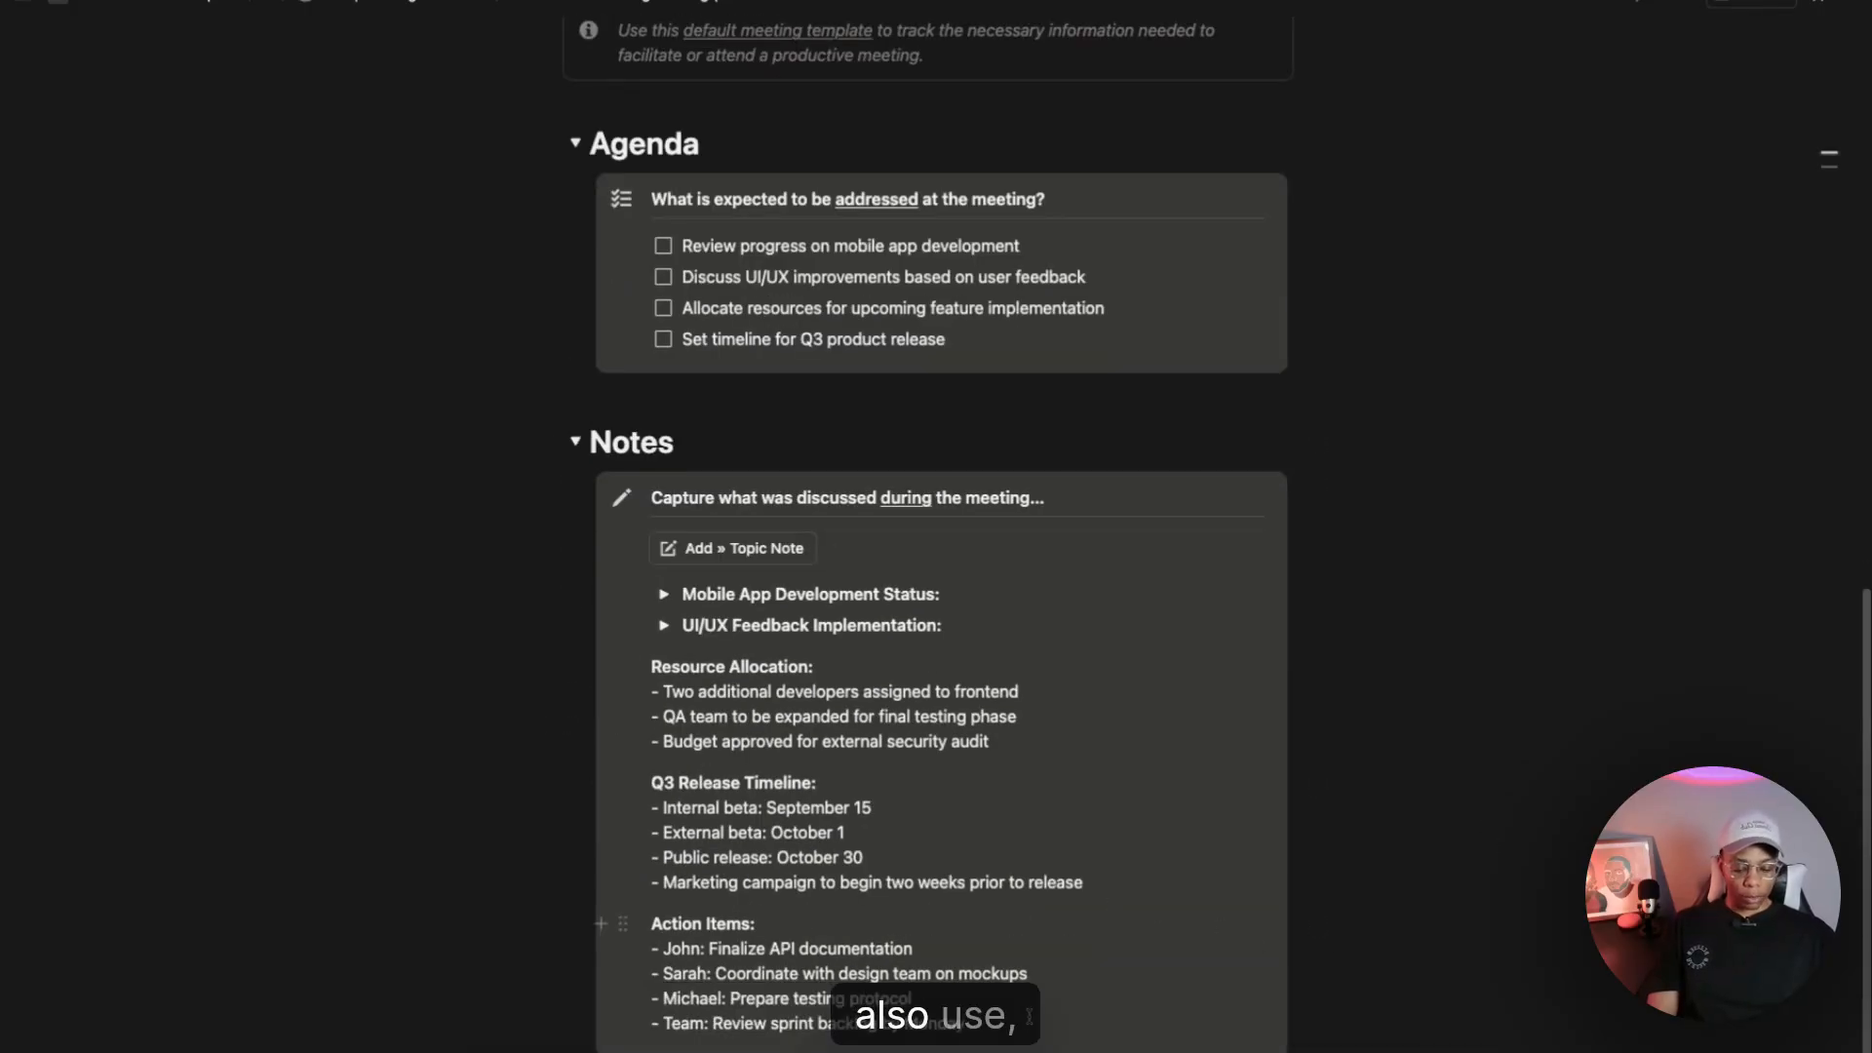
pyautogui.press('Return')
pyautogui.write('/meet')
pyautogui.press('Return')
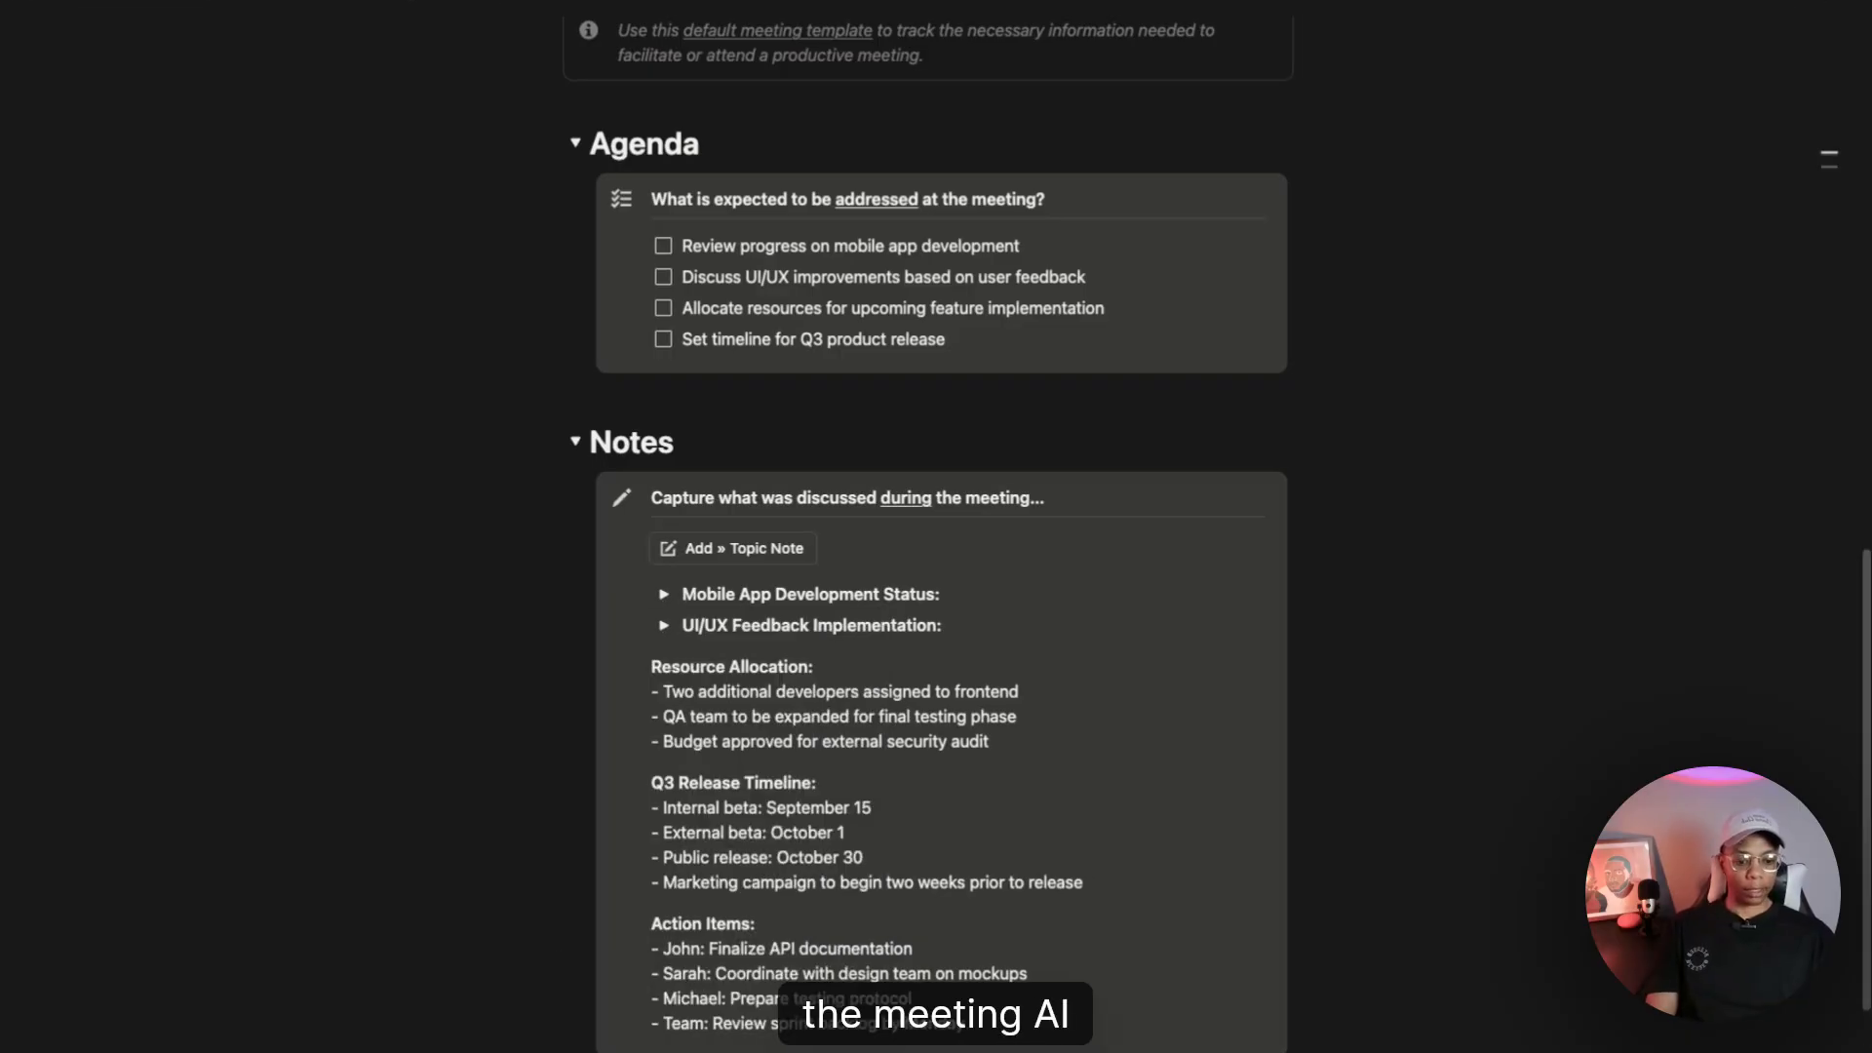
pyautogui.scroll(-4, 1185, 1002)
pyautogui.scroll(8, 995, 514)
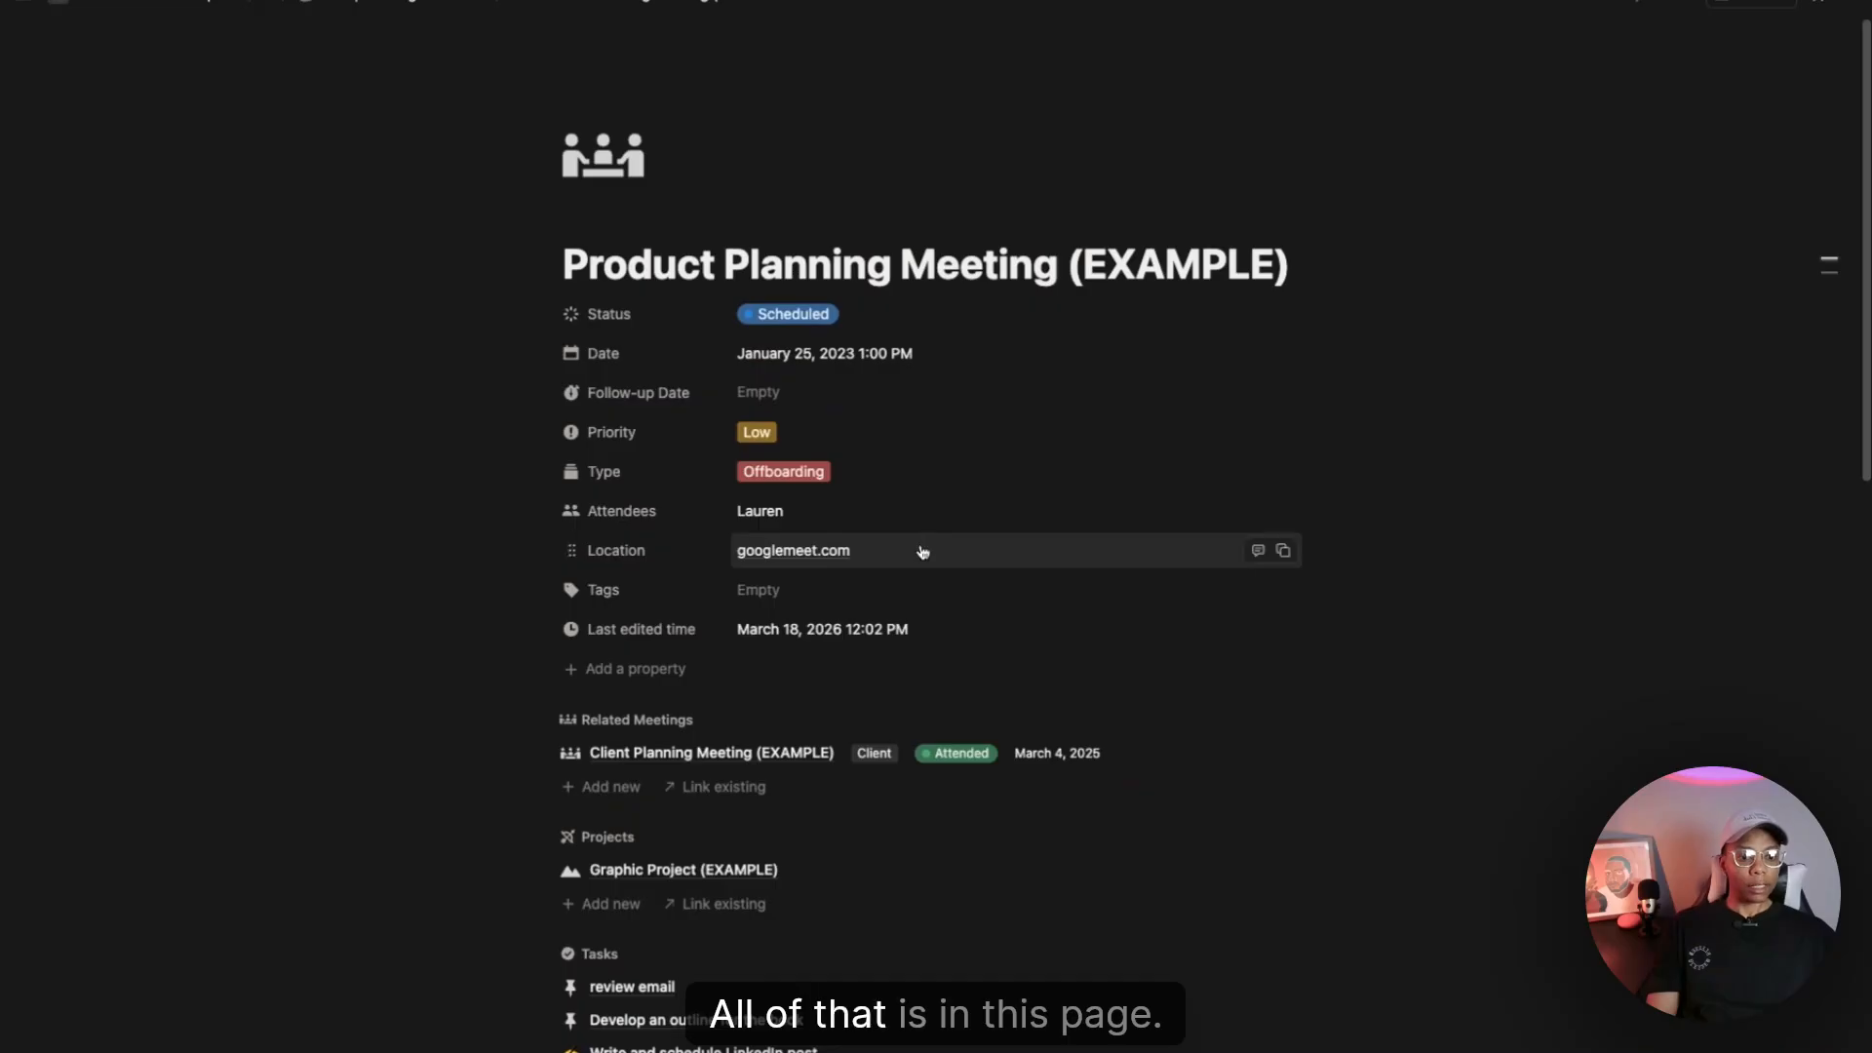
# Step: Delete the AI meeting notes block from the meeting page
pyautogui.scroll(-15, 939, 546)
pyautogui.click(535, 600)
pyautogui.press('Delete')
pyautogui.scroll(12, 911, 647)
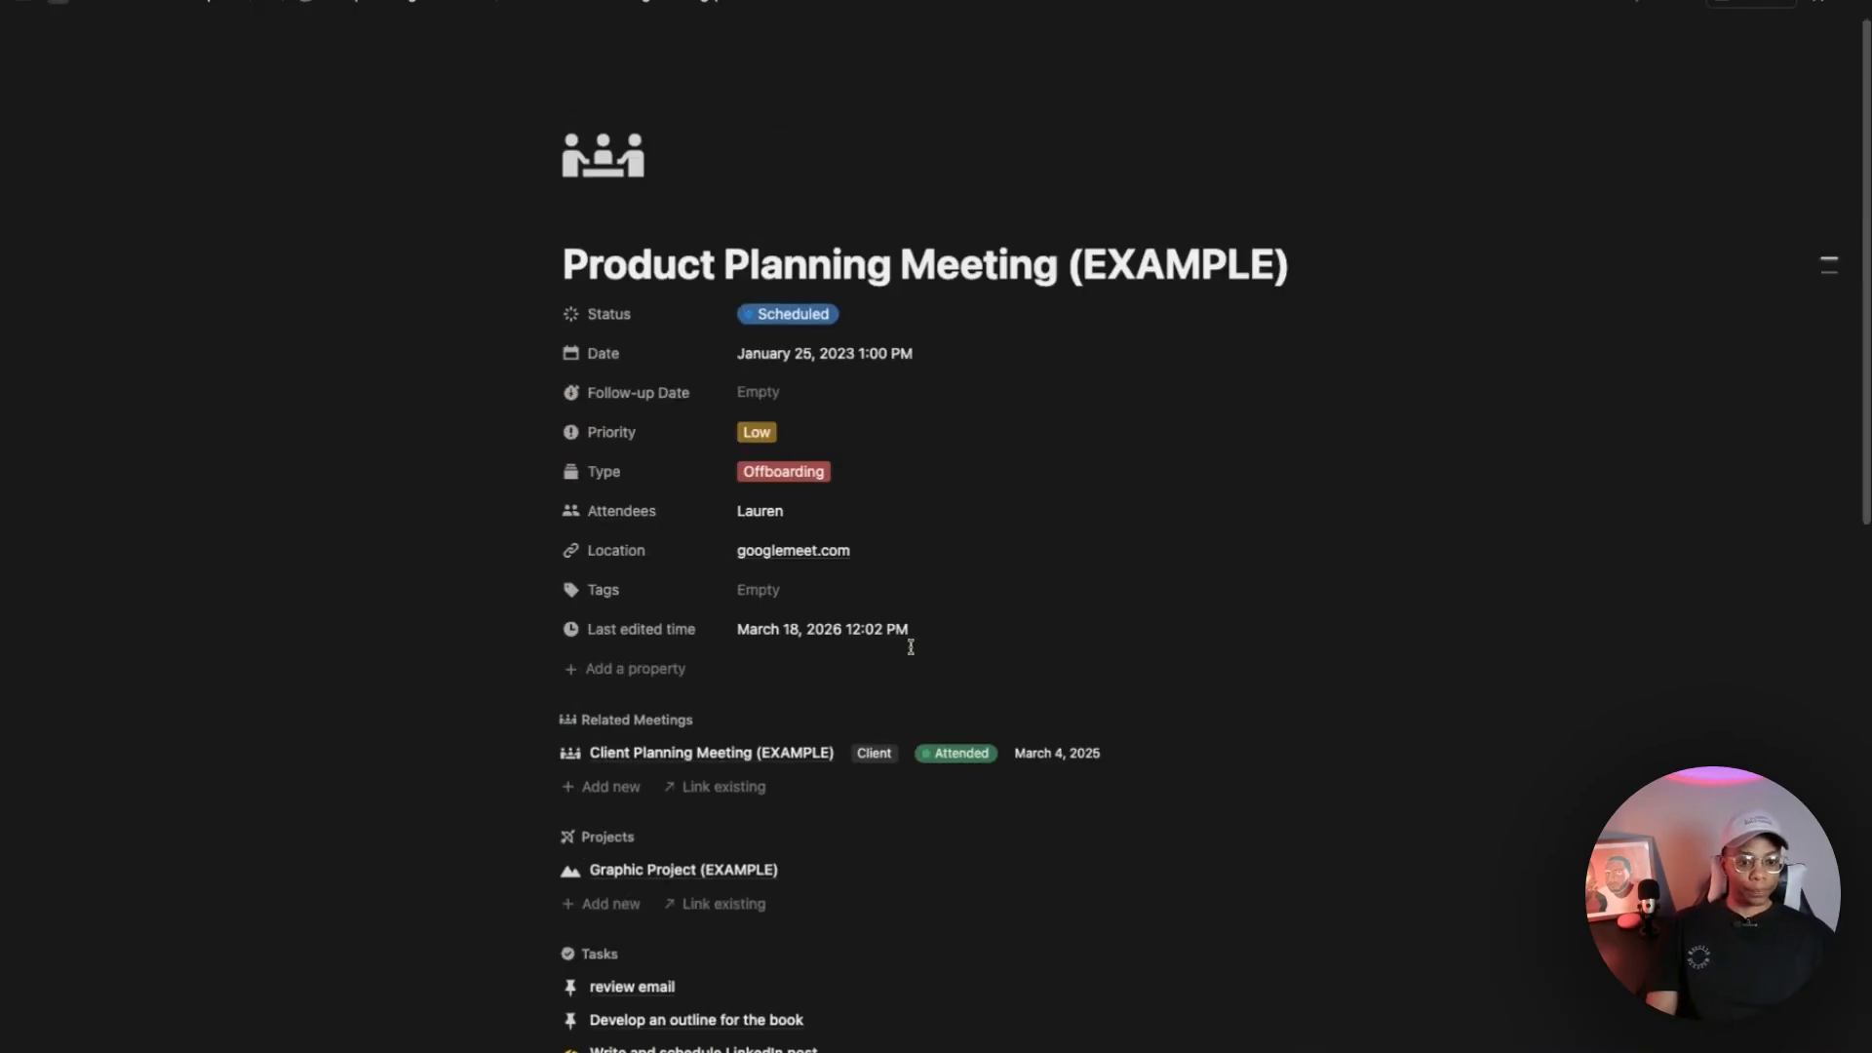
# Step: Review the related Client Planning Meeting (EXAMPLE) in side peek and close it
pyautogui.scroll(-10, 871, 482)
pyautogui.scroll(7, 776, 636)
pyautogui.scroll(1, 776, 635)
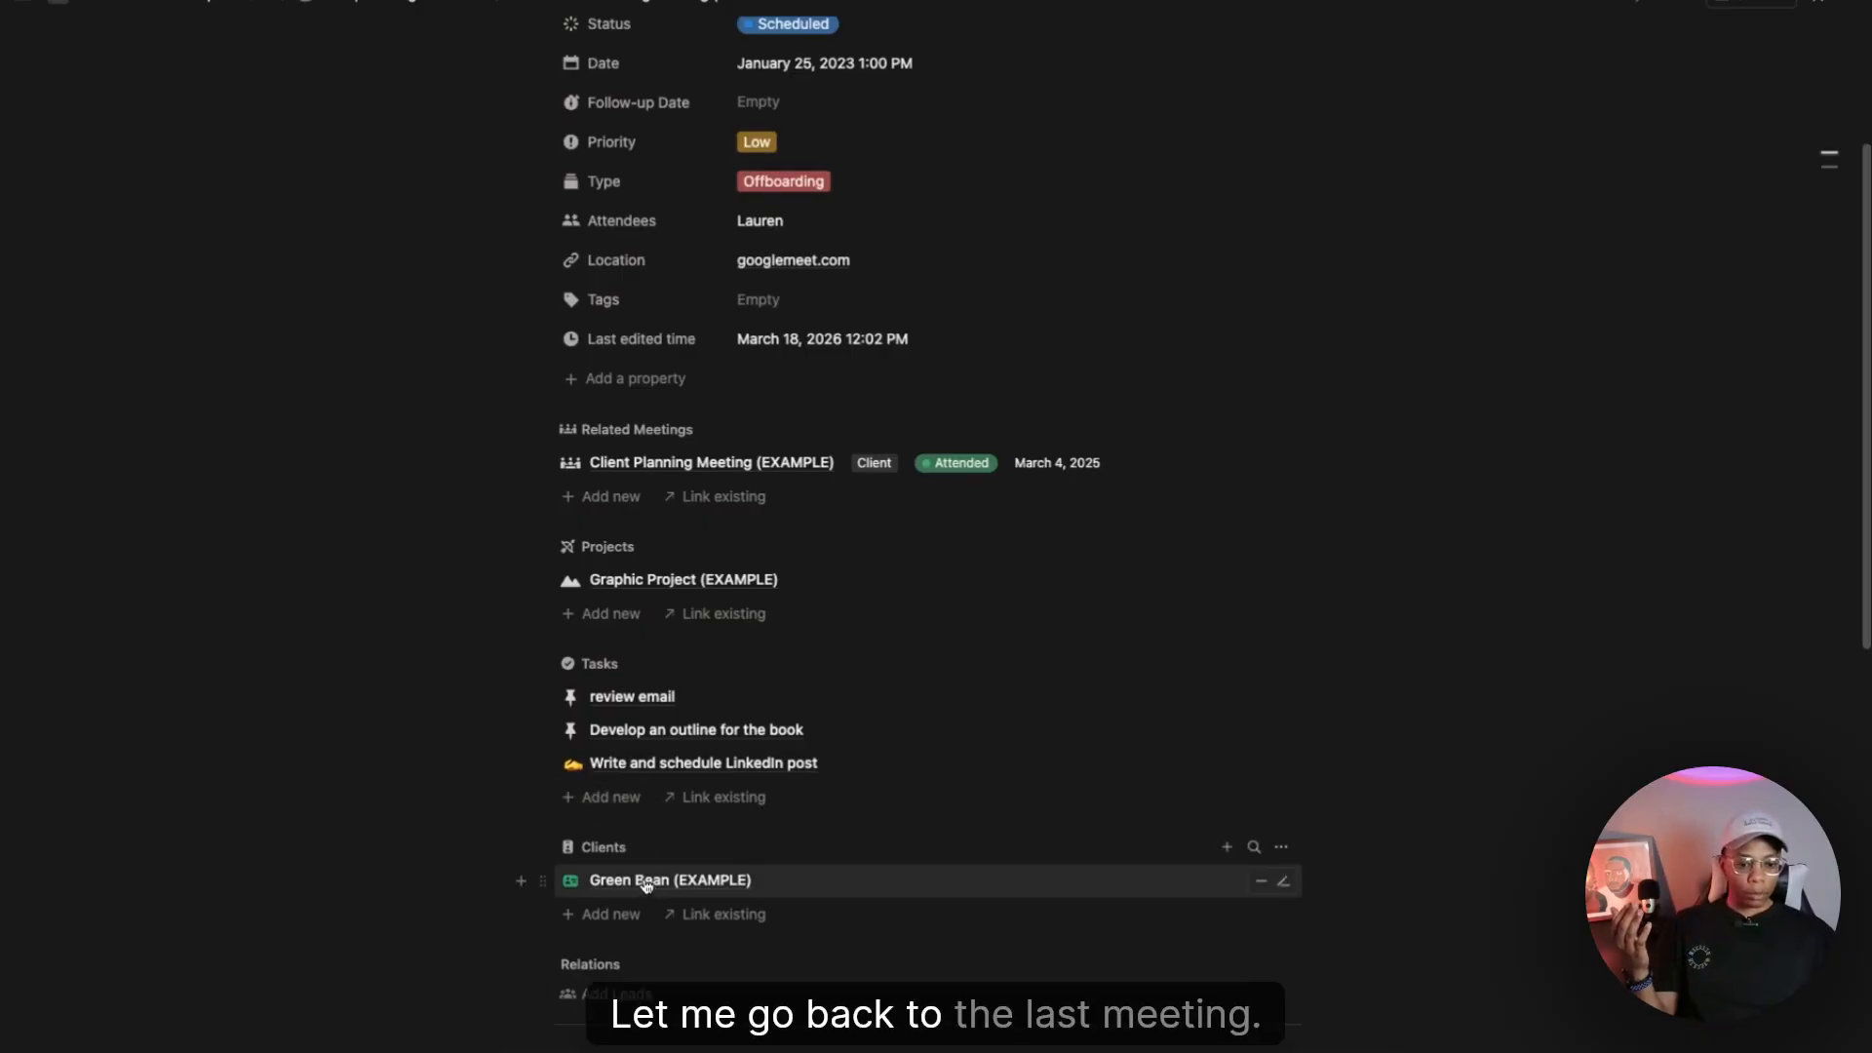
pyautogui.click(662, 474)
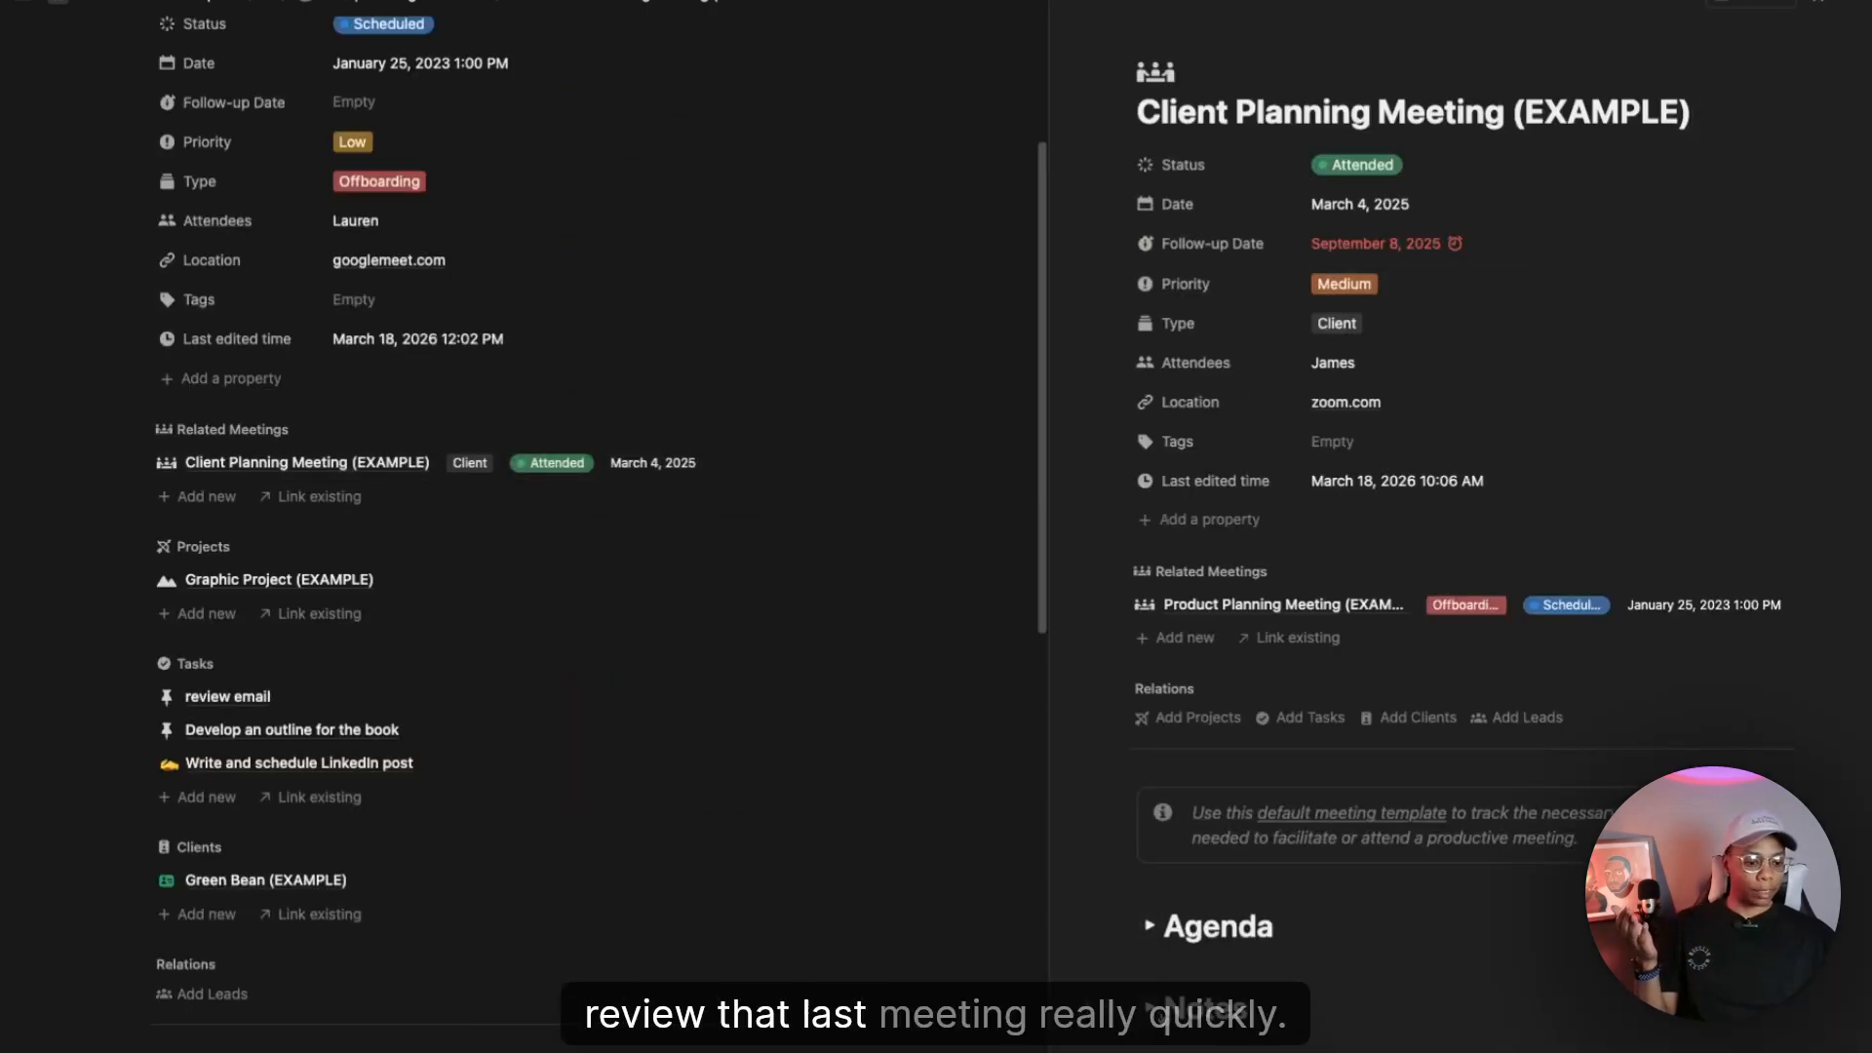
pyautogui.click(1068, 12)
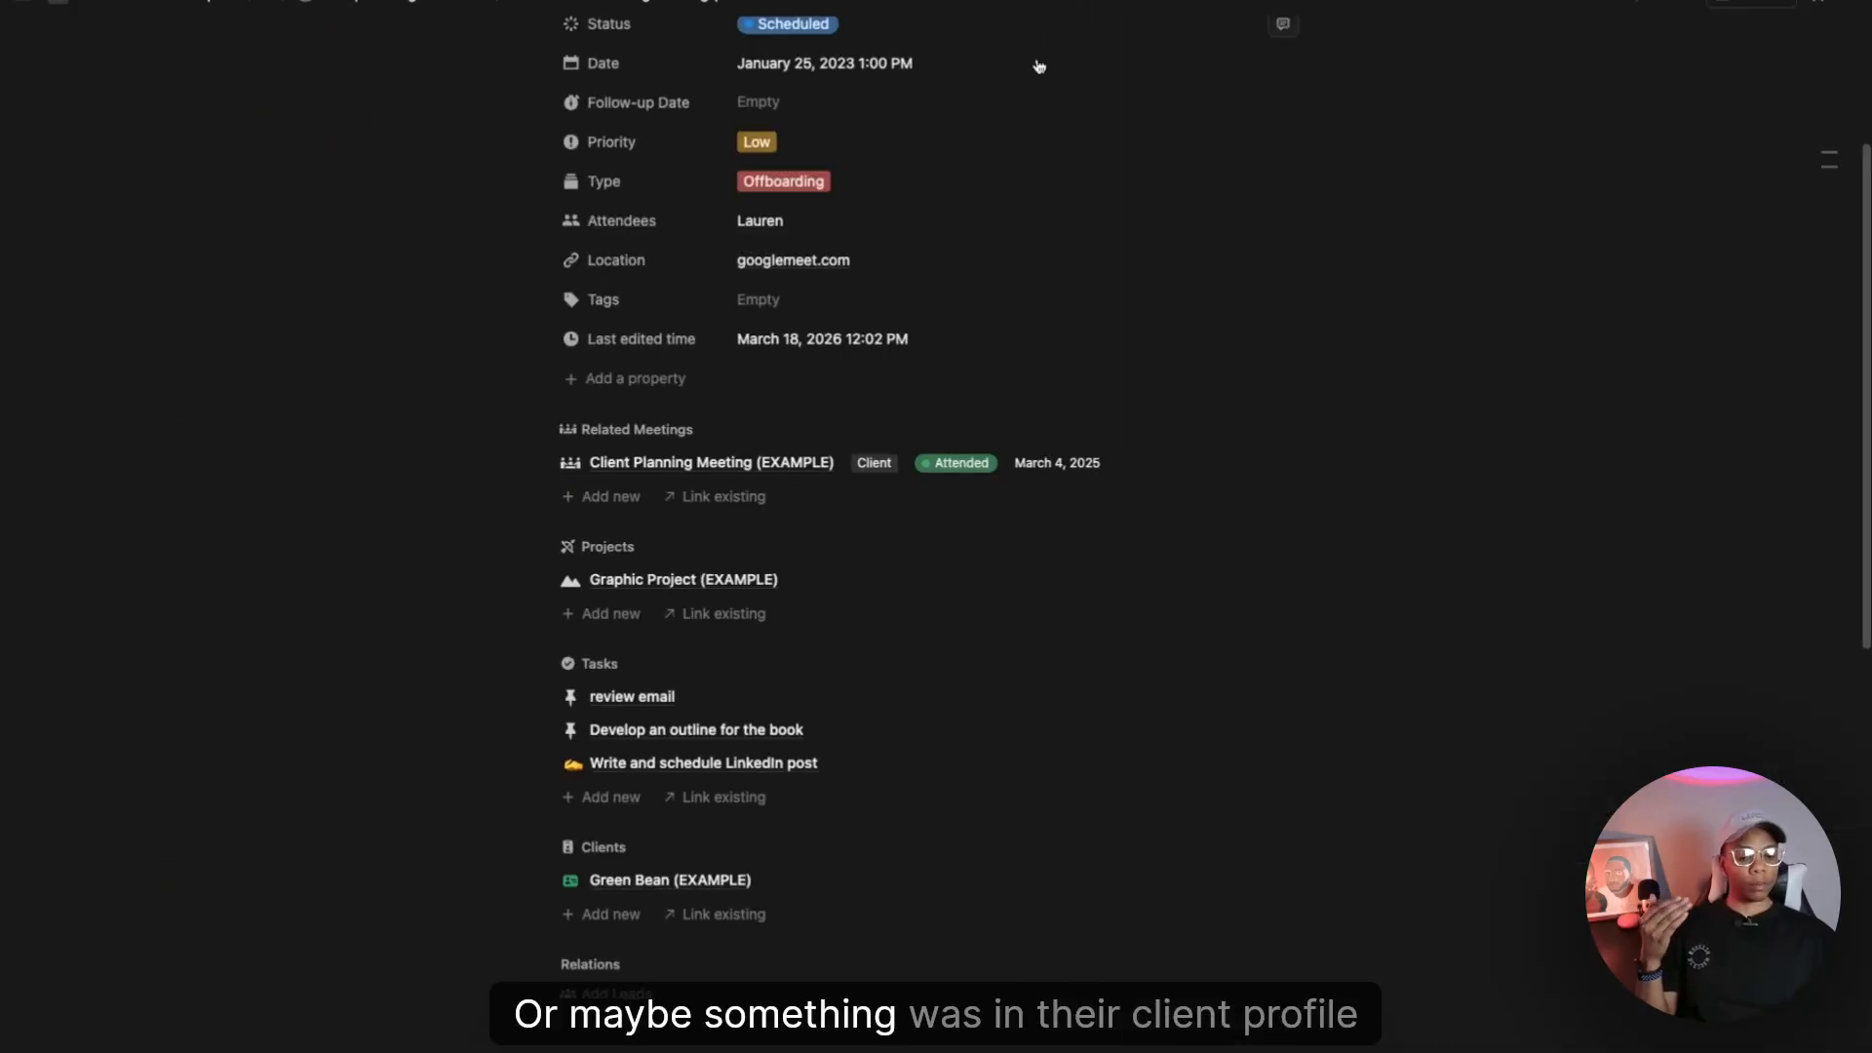
# Step: Examine the Green Bean (EXAMPLE) client profile, including its goals and the September 30, 2025 journey note, and close it
pyautogui.click(653, 883)
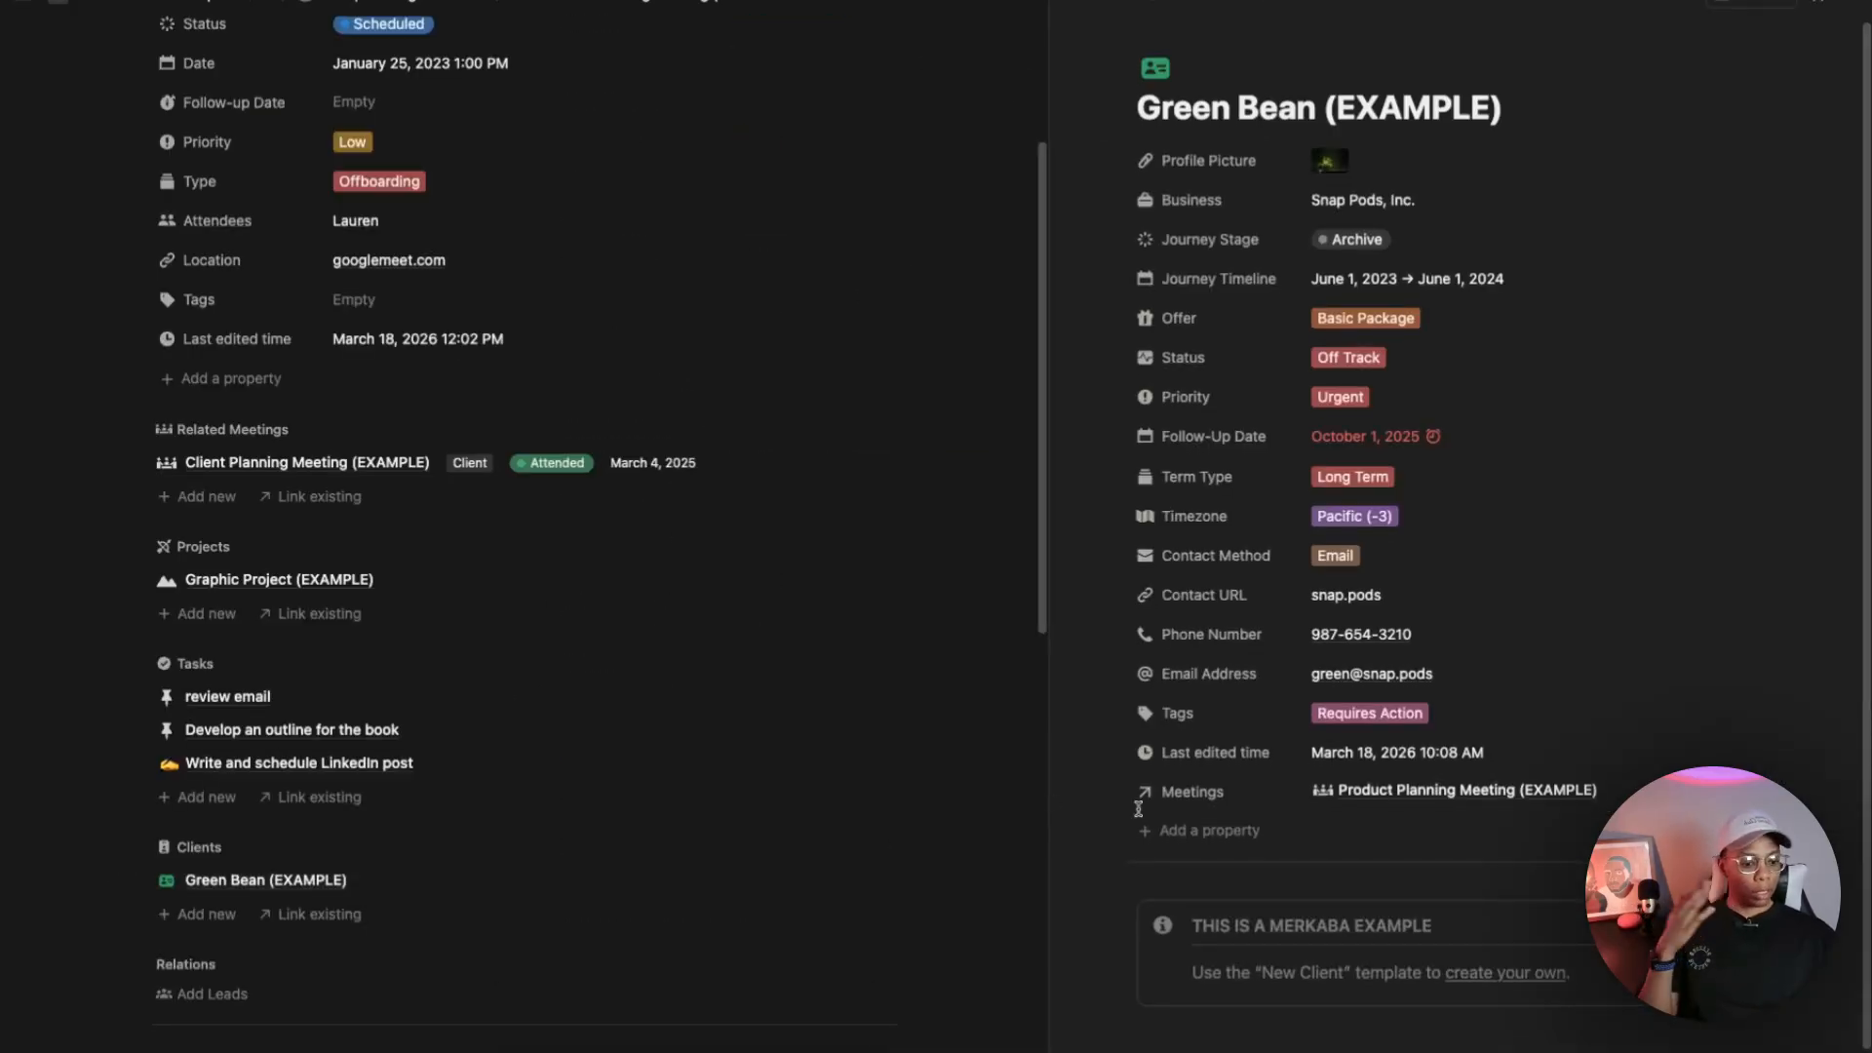
pyautogui.scroll(-3, 1156, 972)
pyautogui.scroll(-1, 1206, 975)
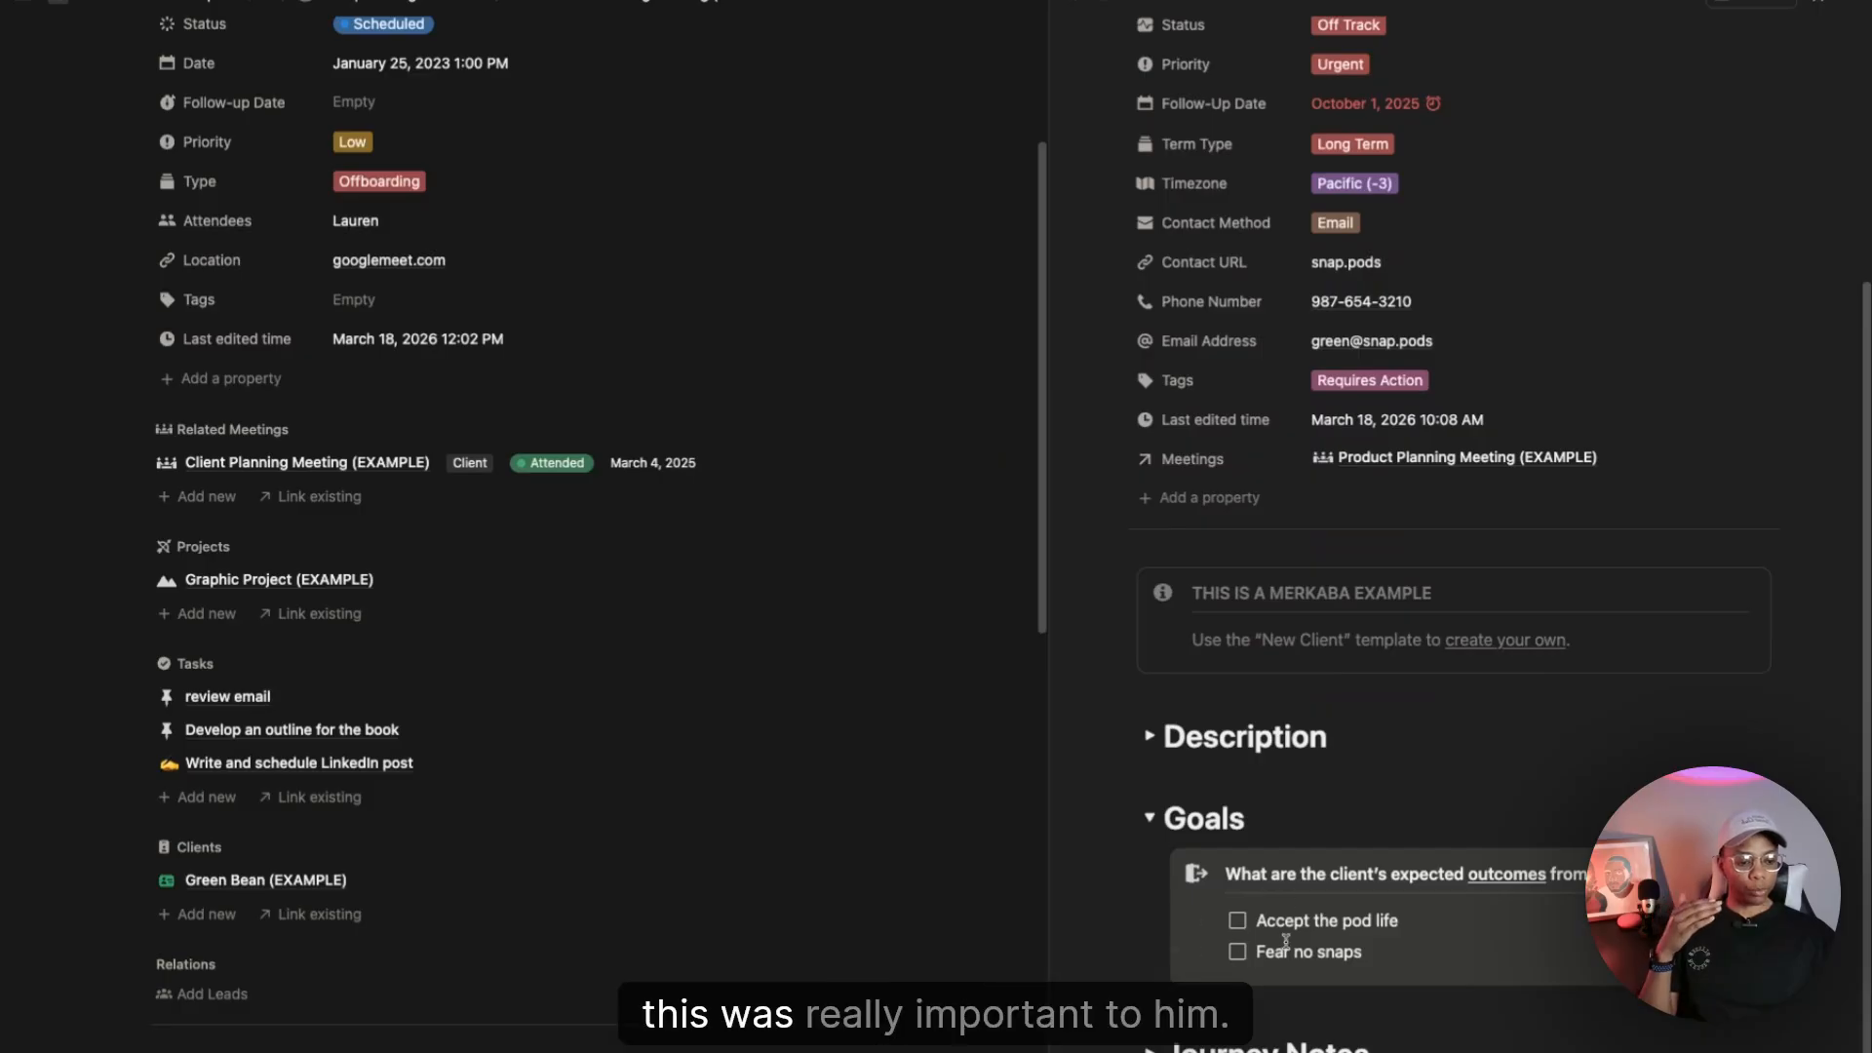
pyautogui.scroll(-5, 1453, 781)
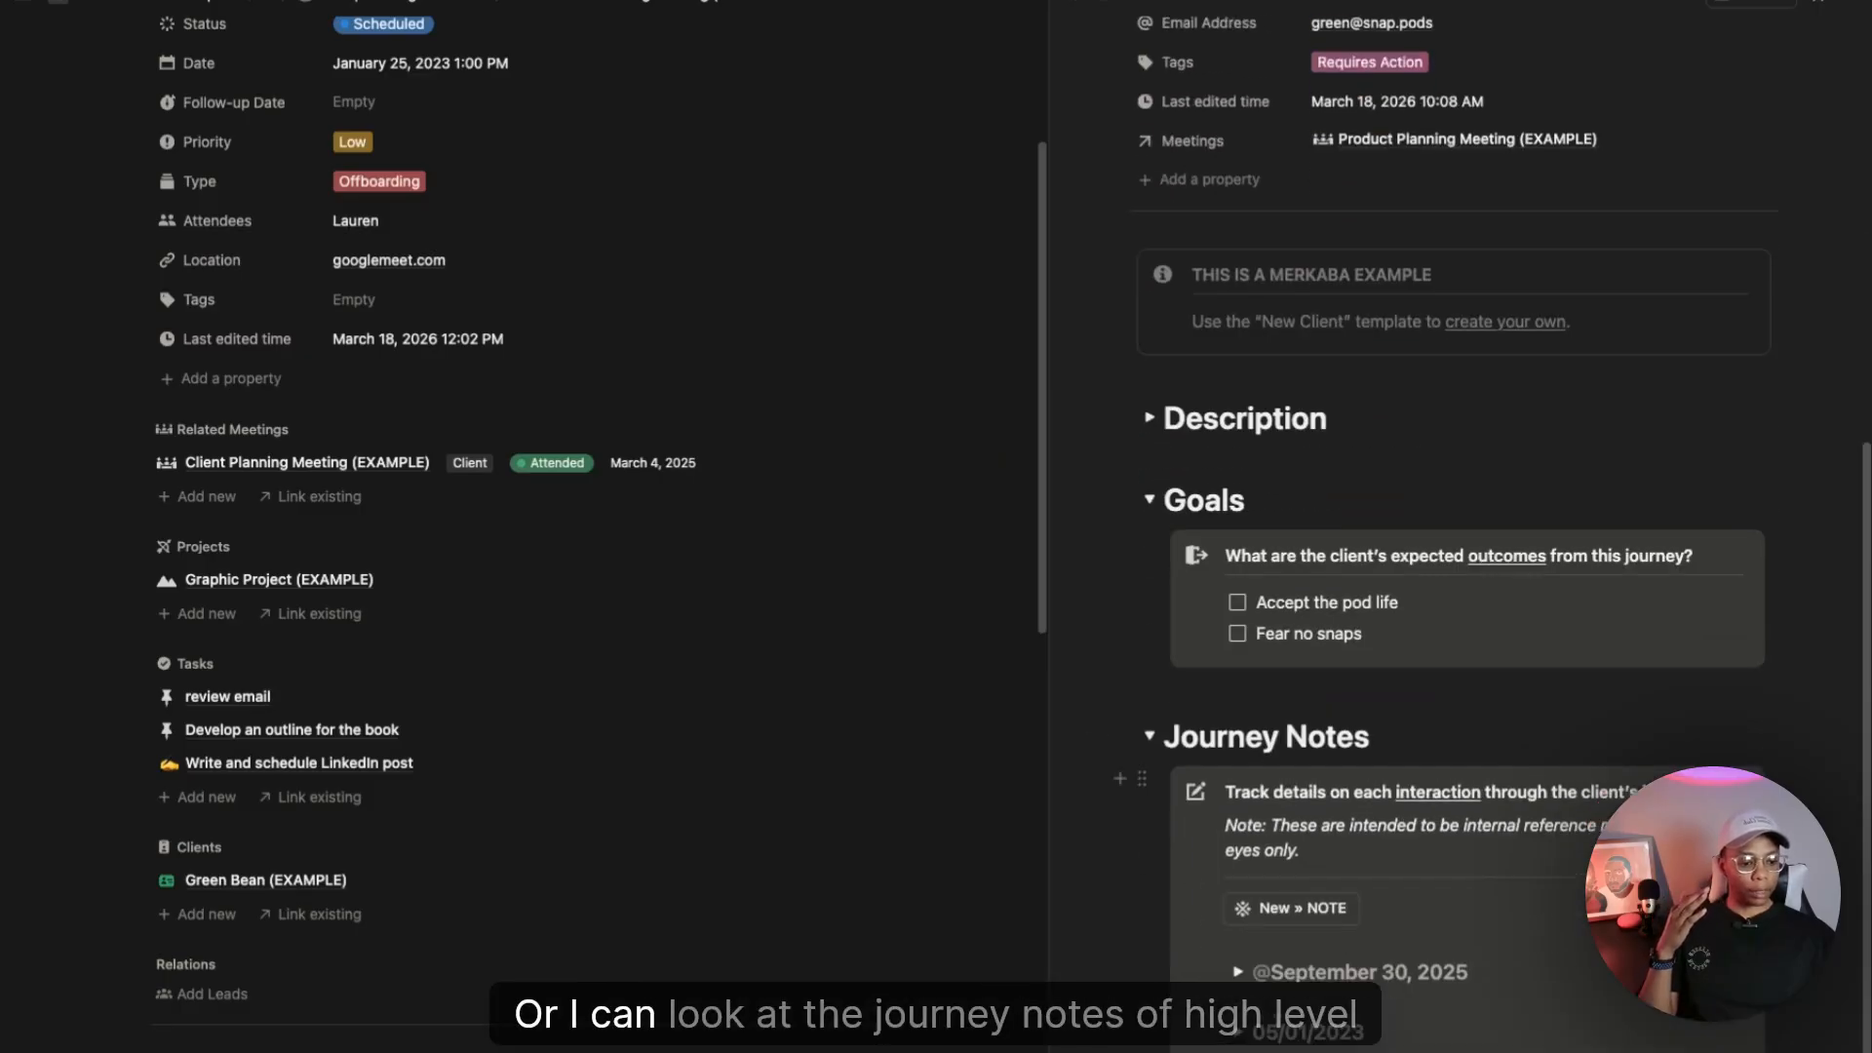
pyautogui.click(1238, 972)
pyautogui.scroll(-2, 1251, 1038)
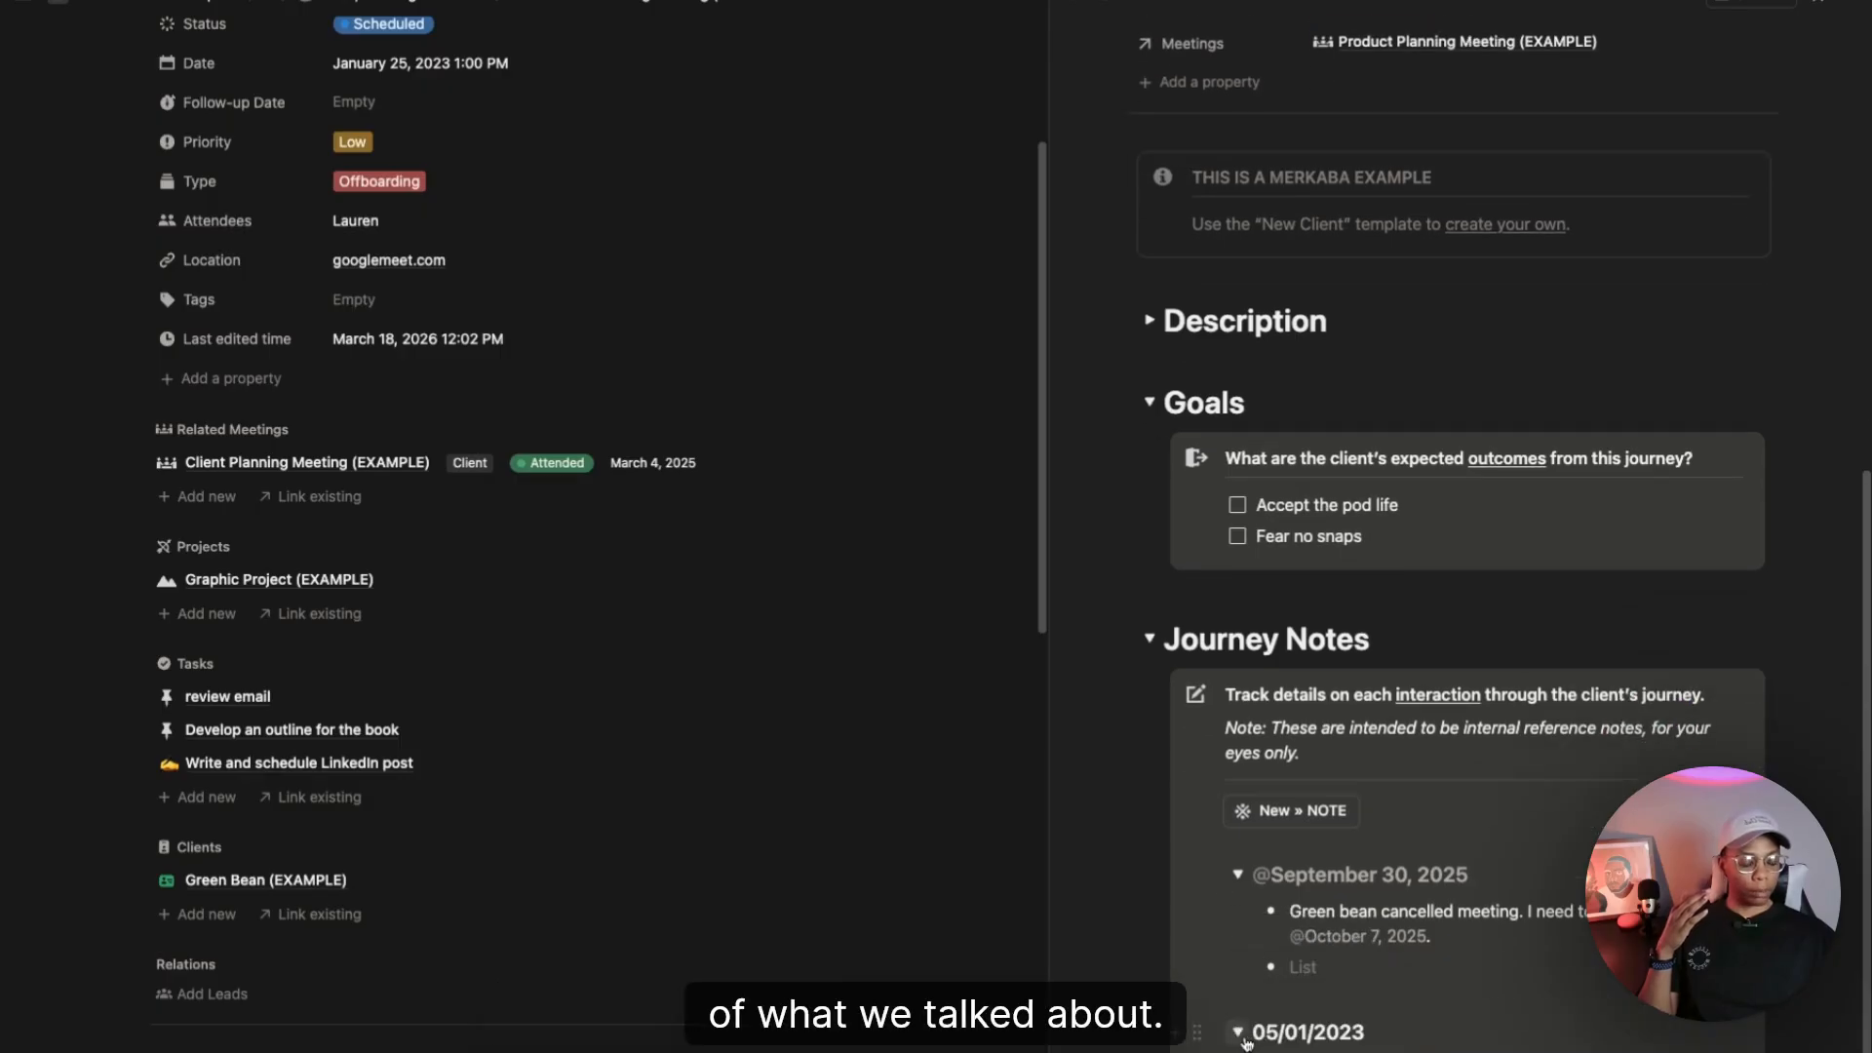
pyautogui.click(1076, 14)
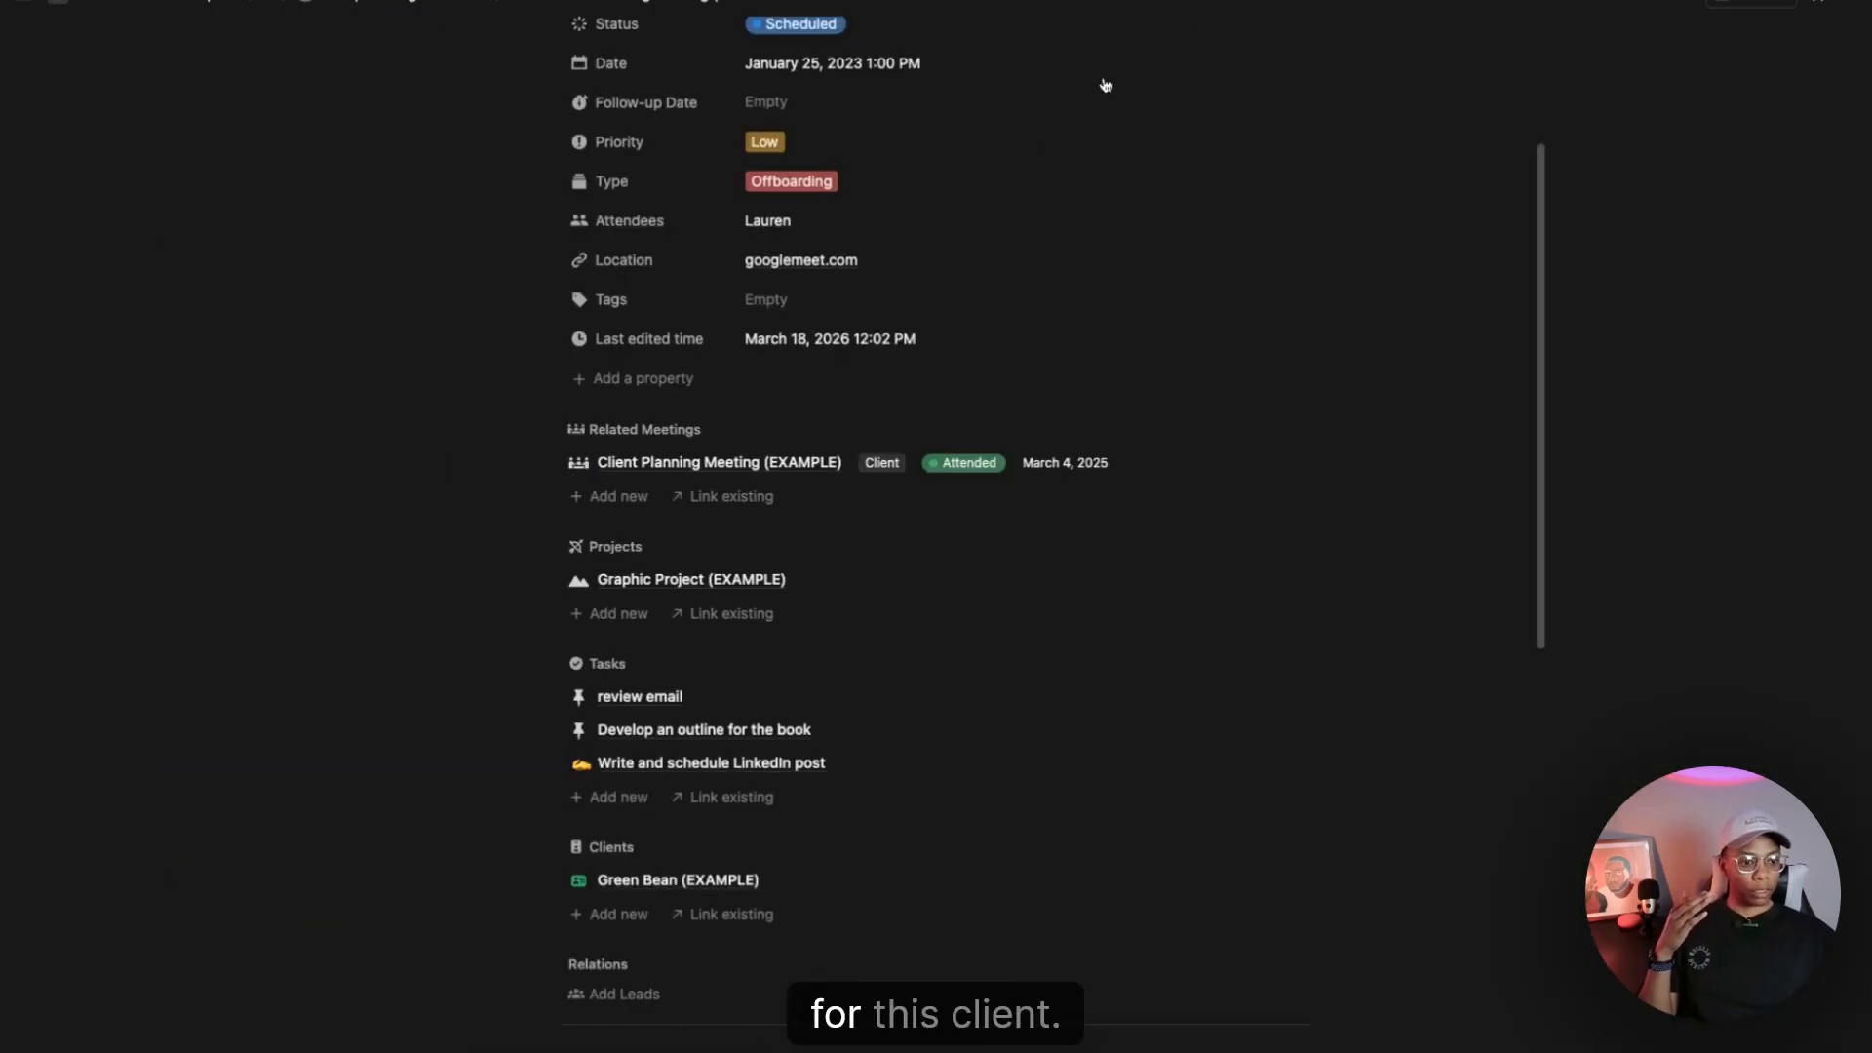
pyautogui.scroll(5, 1053, 604)
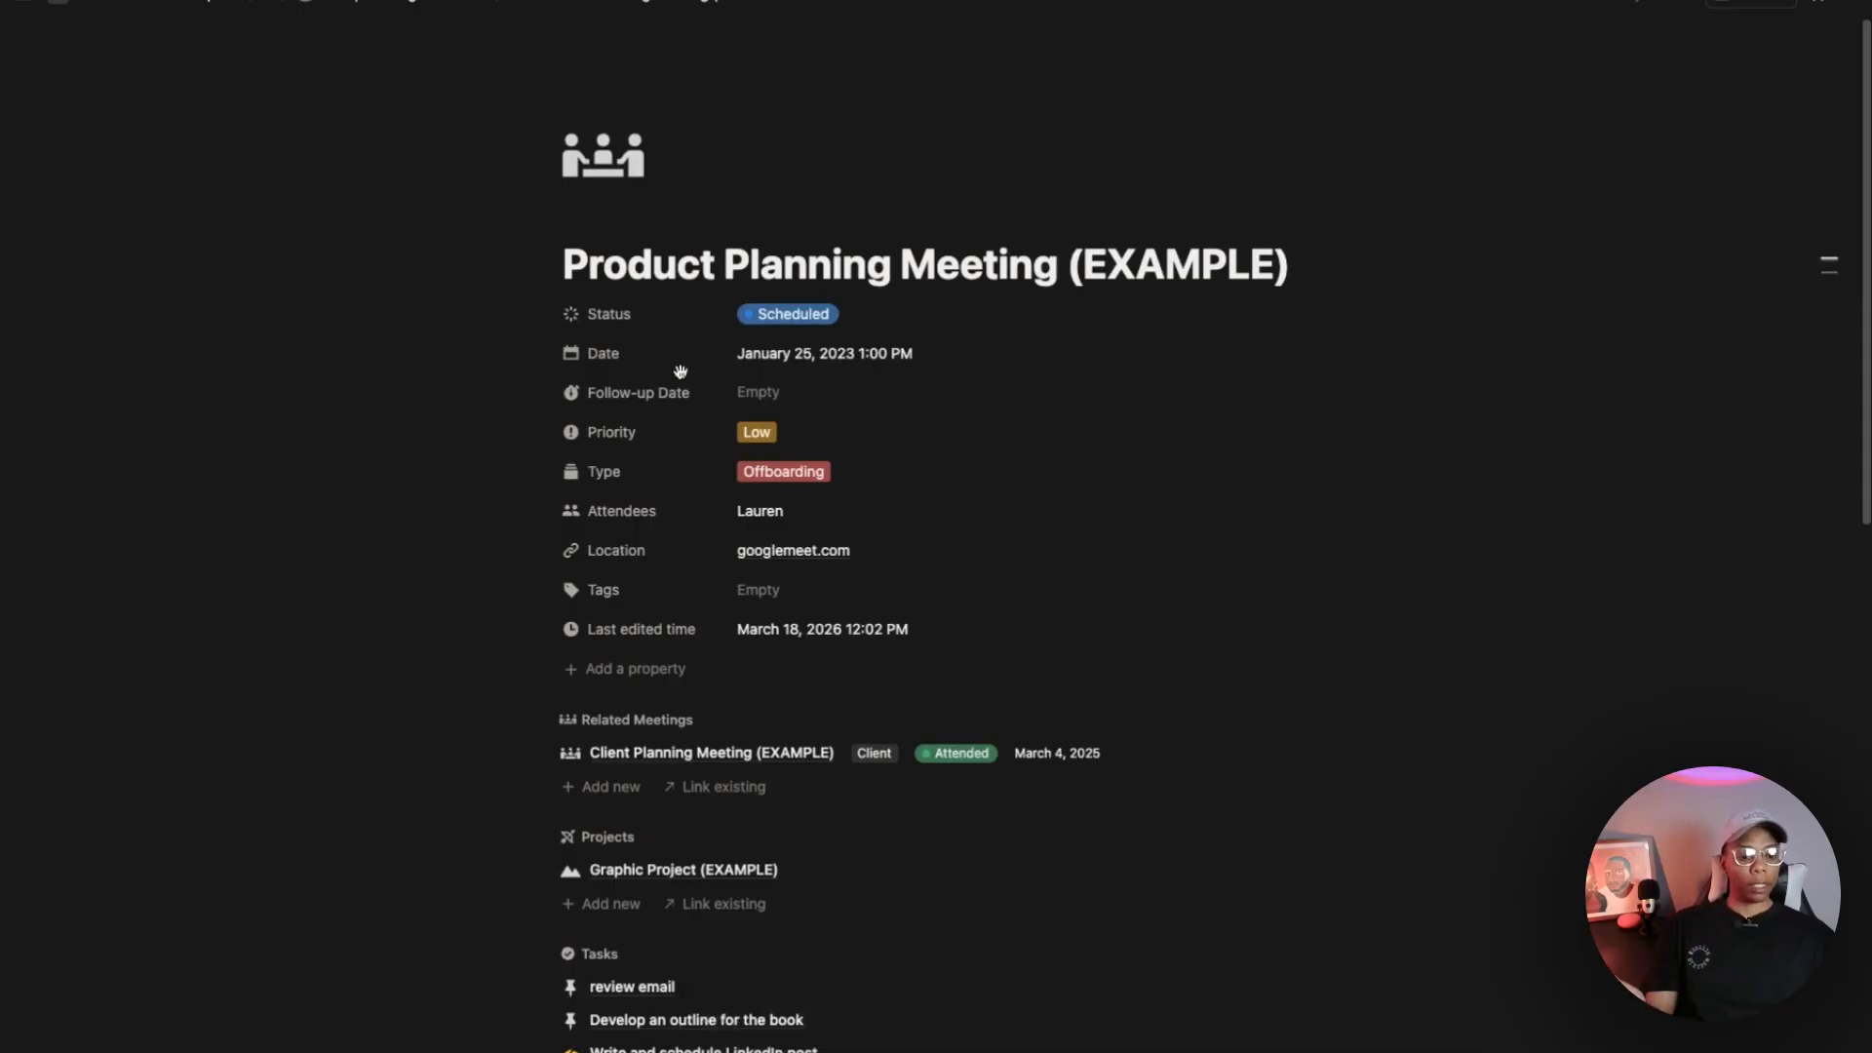
pyautogui.scroll(-15, 683, 390)
pyautogui.scroll(4, 701, 383)
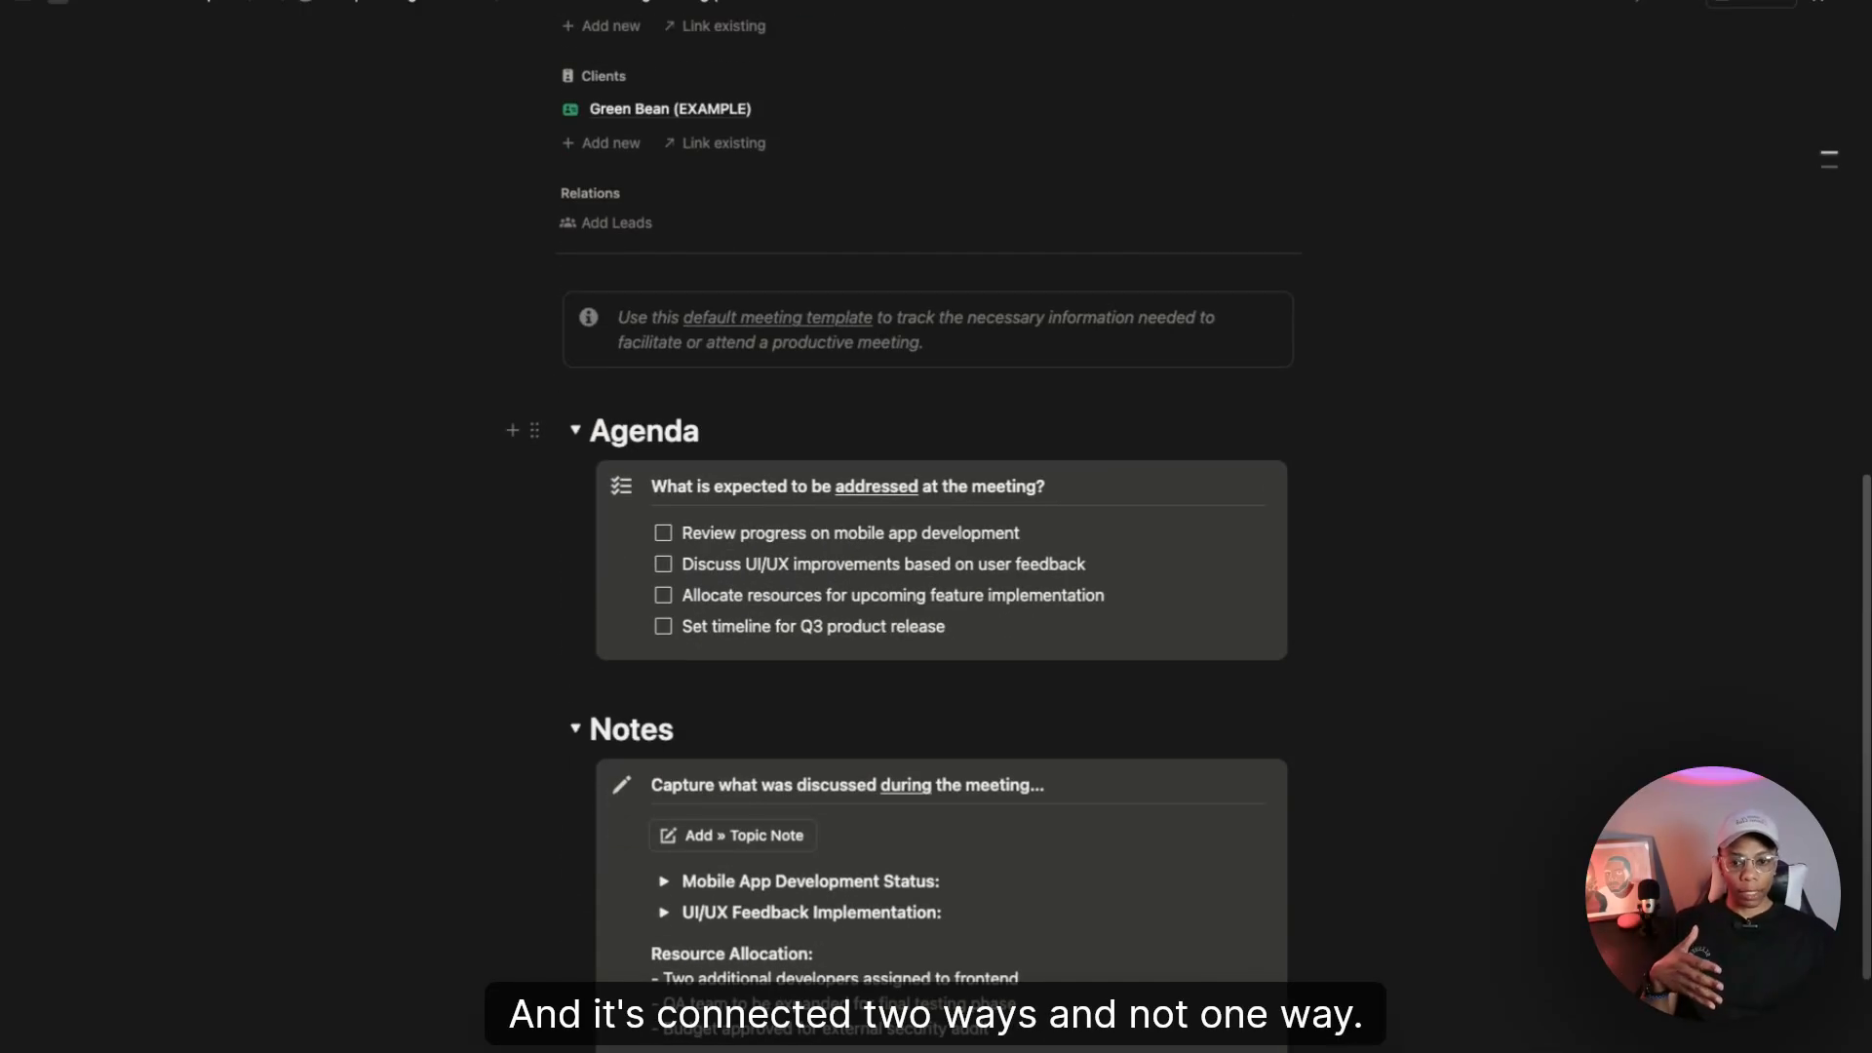
# Step: Open Project Tracker (2) and examine the relations laid out in Admin Project (EXAMPLE), then close its side peek
pyautogui.moveTo(41, 7)
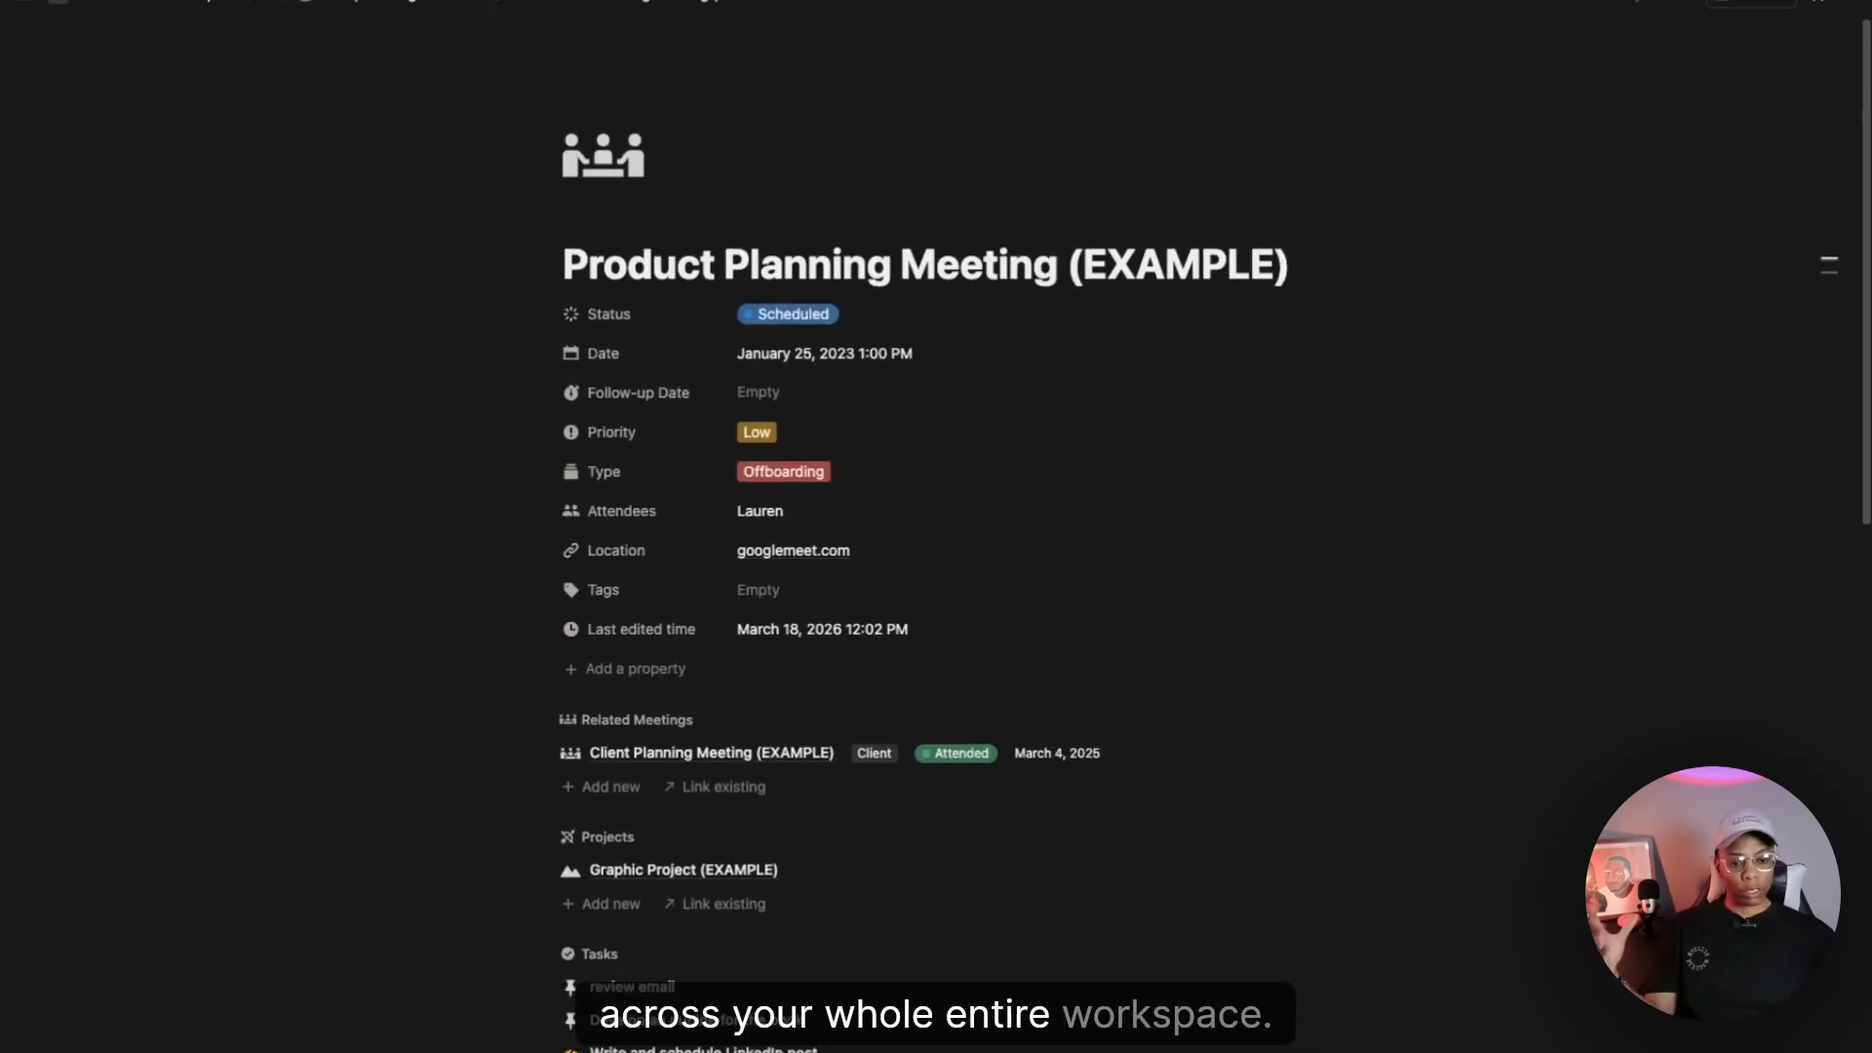
pyautogui.moveTo(8, 399)
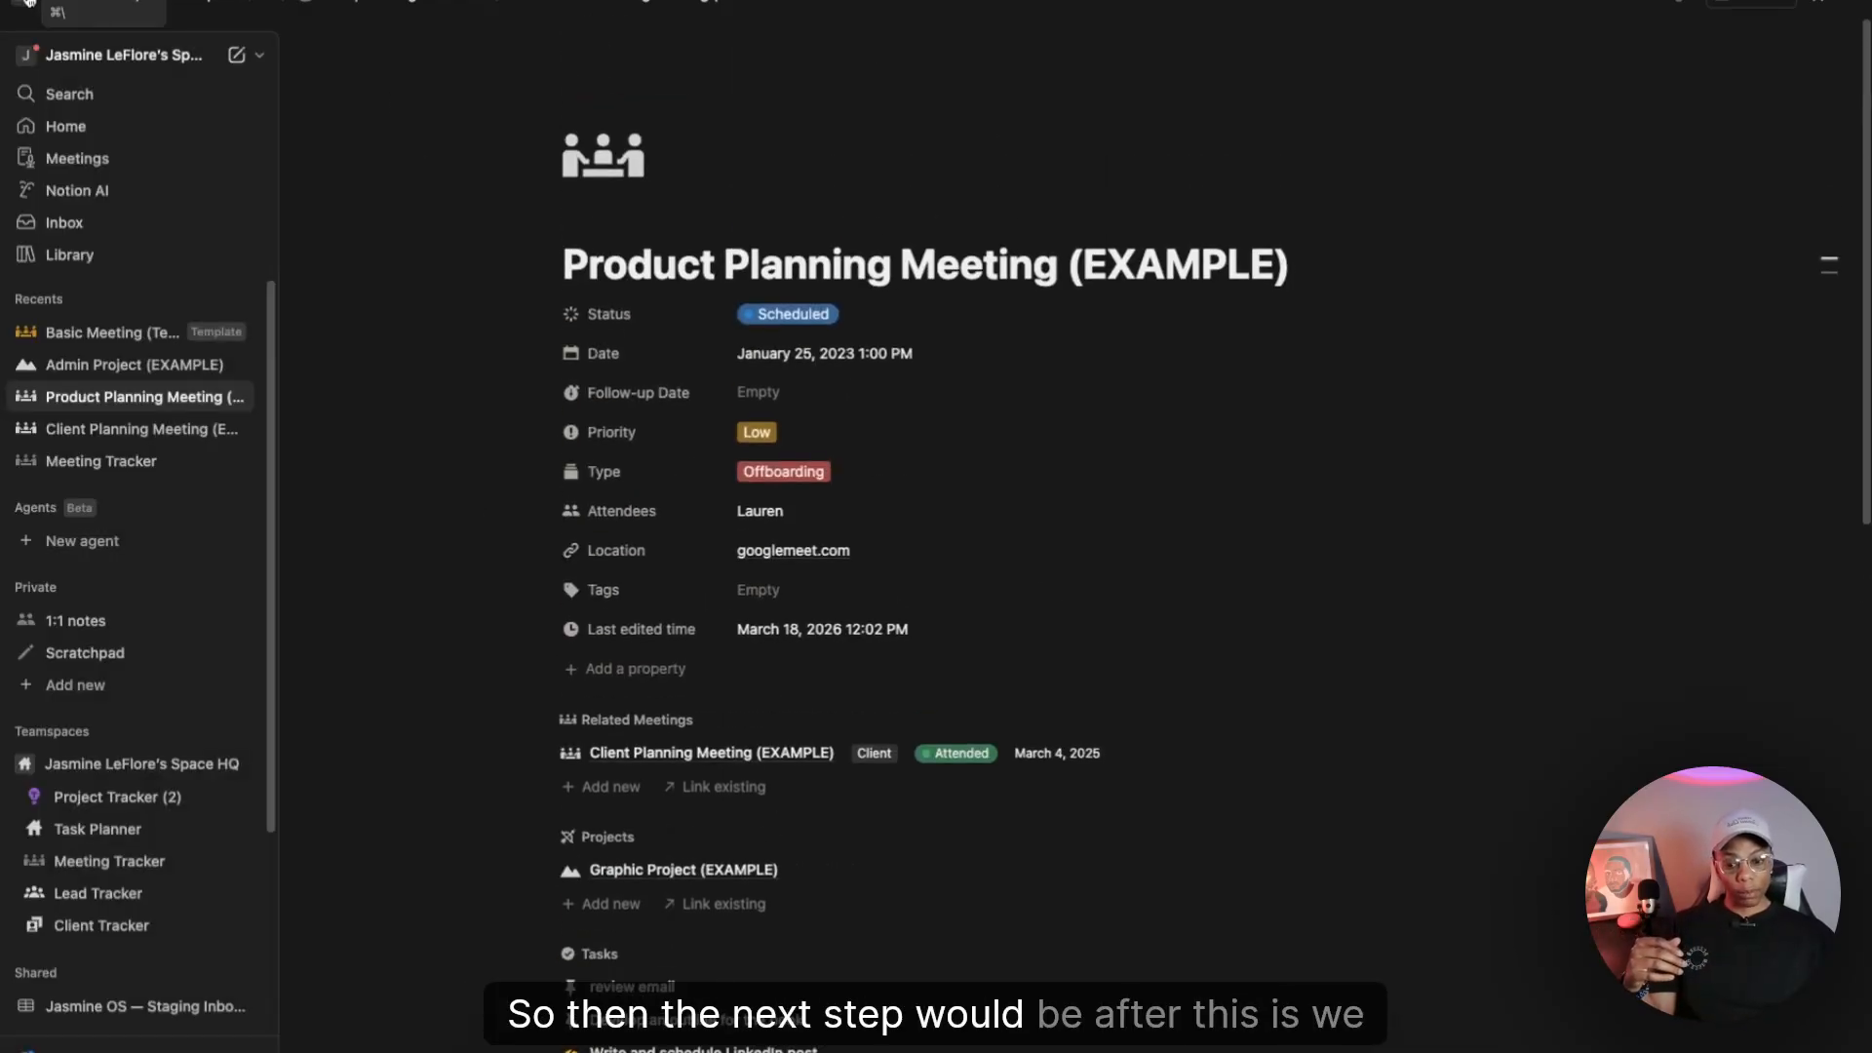
pyautogui.click(93, 809)
pyautogui.click(326, 632)
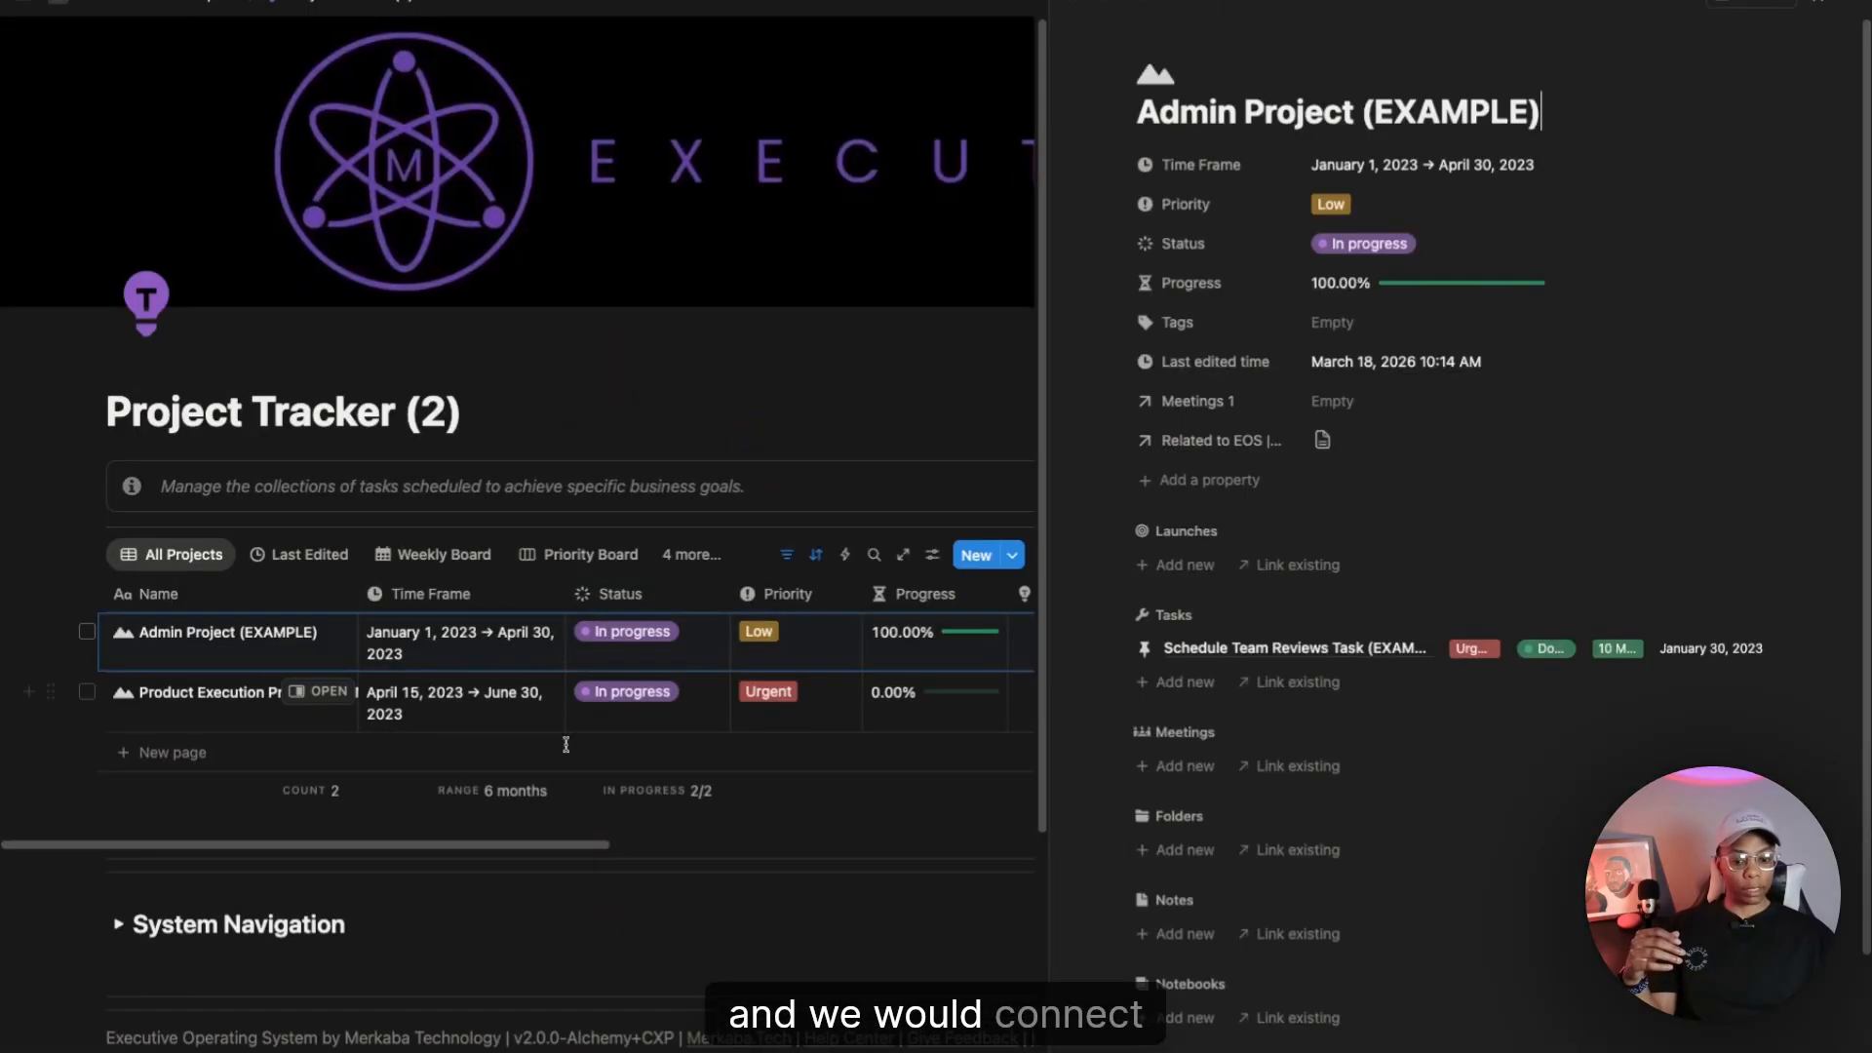
pyautogui.scroll(-5, 1310, 715)
pyautogui.scroll(5, 1248, 663)
pyautogui.scroll(-1, 1186, 609)
pyautogui.scroll(-3, 1186, 609)
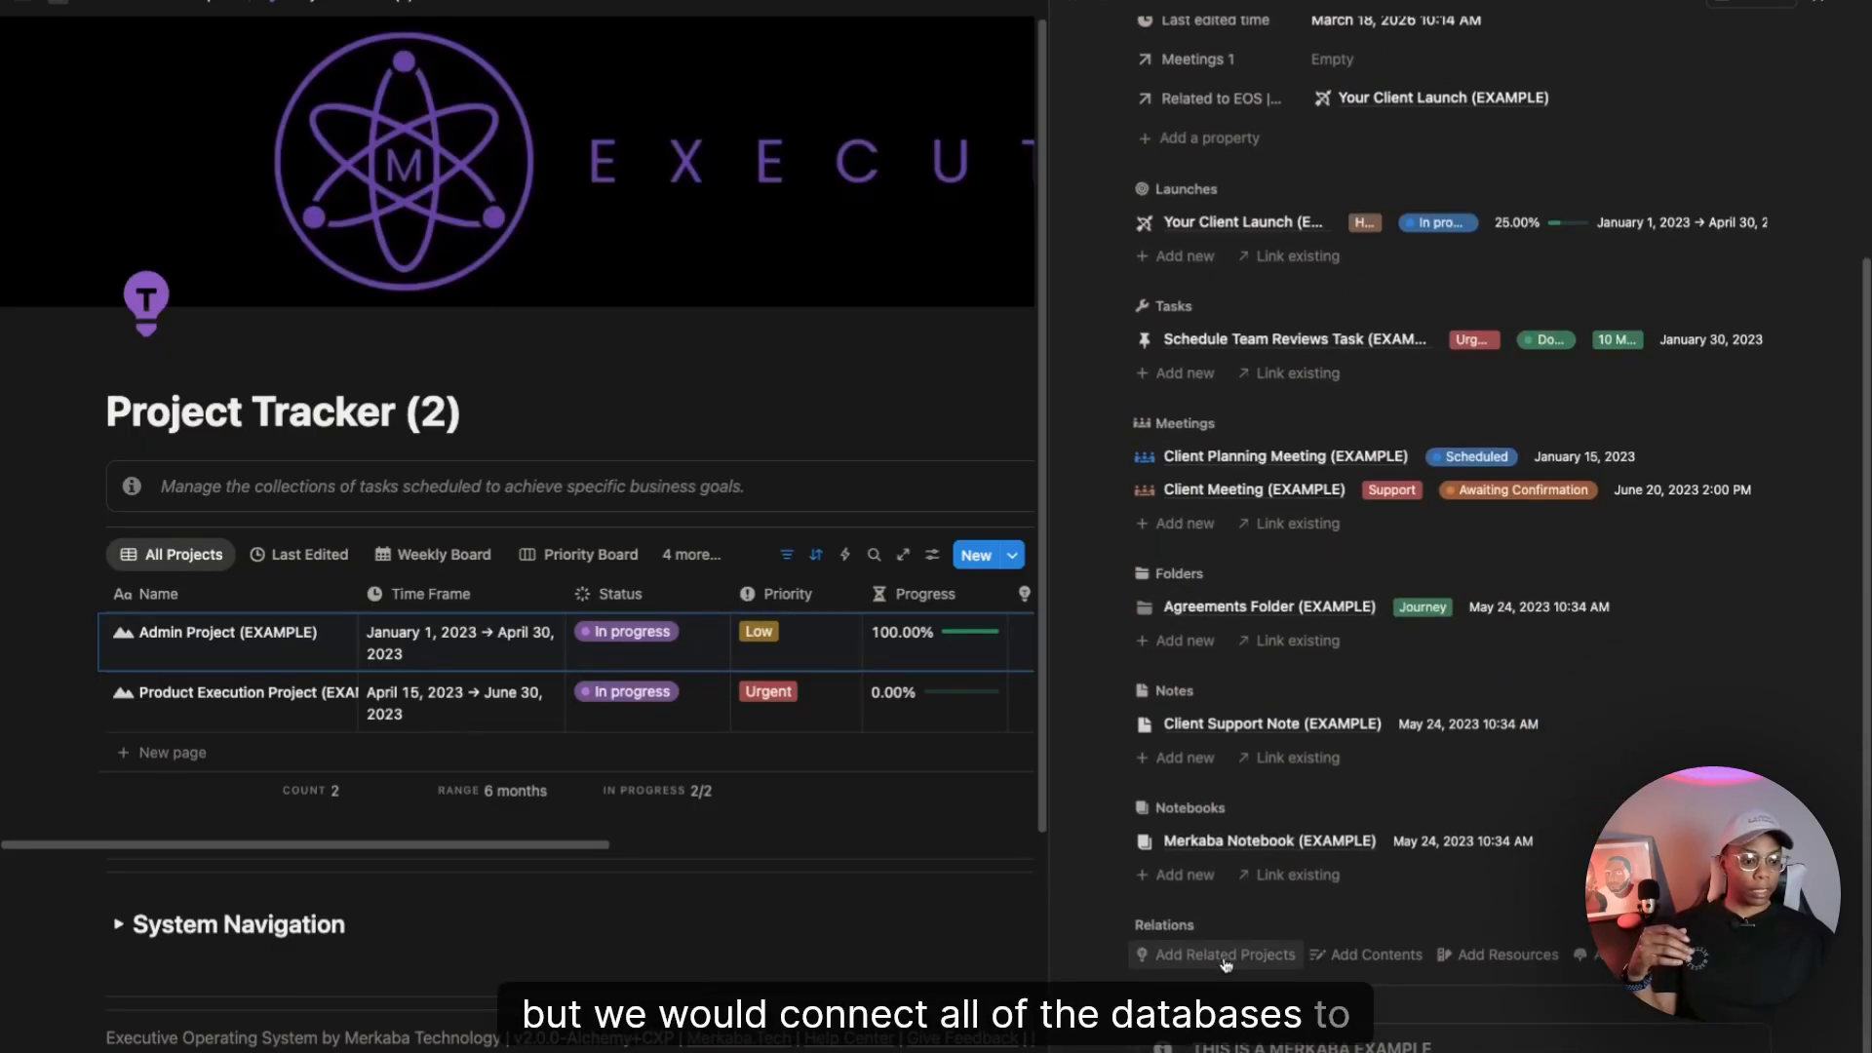
pyautogui.click(1072, 2)
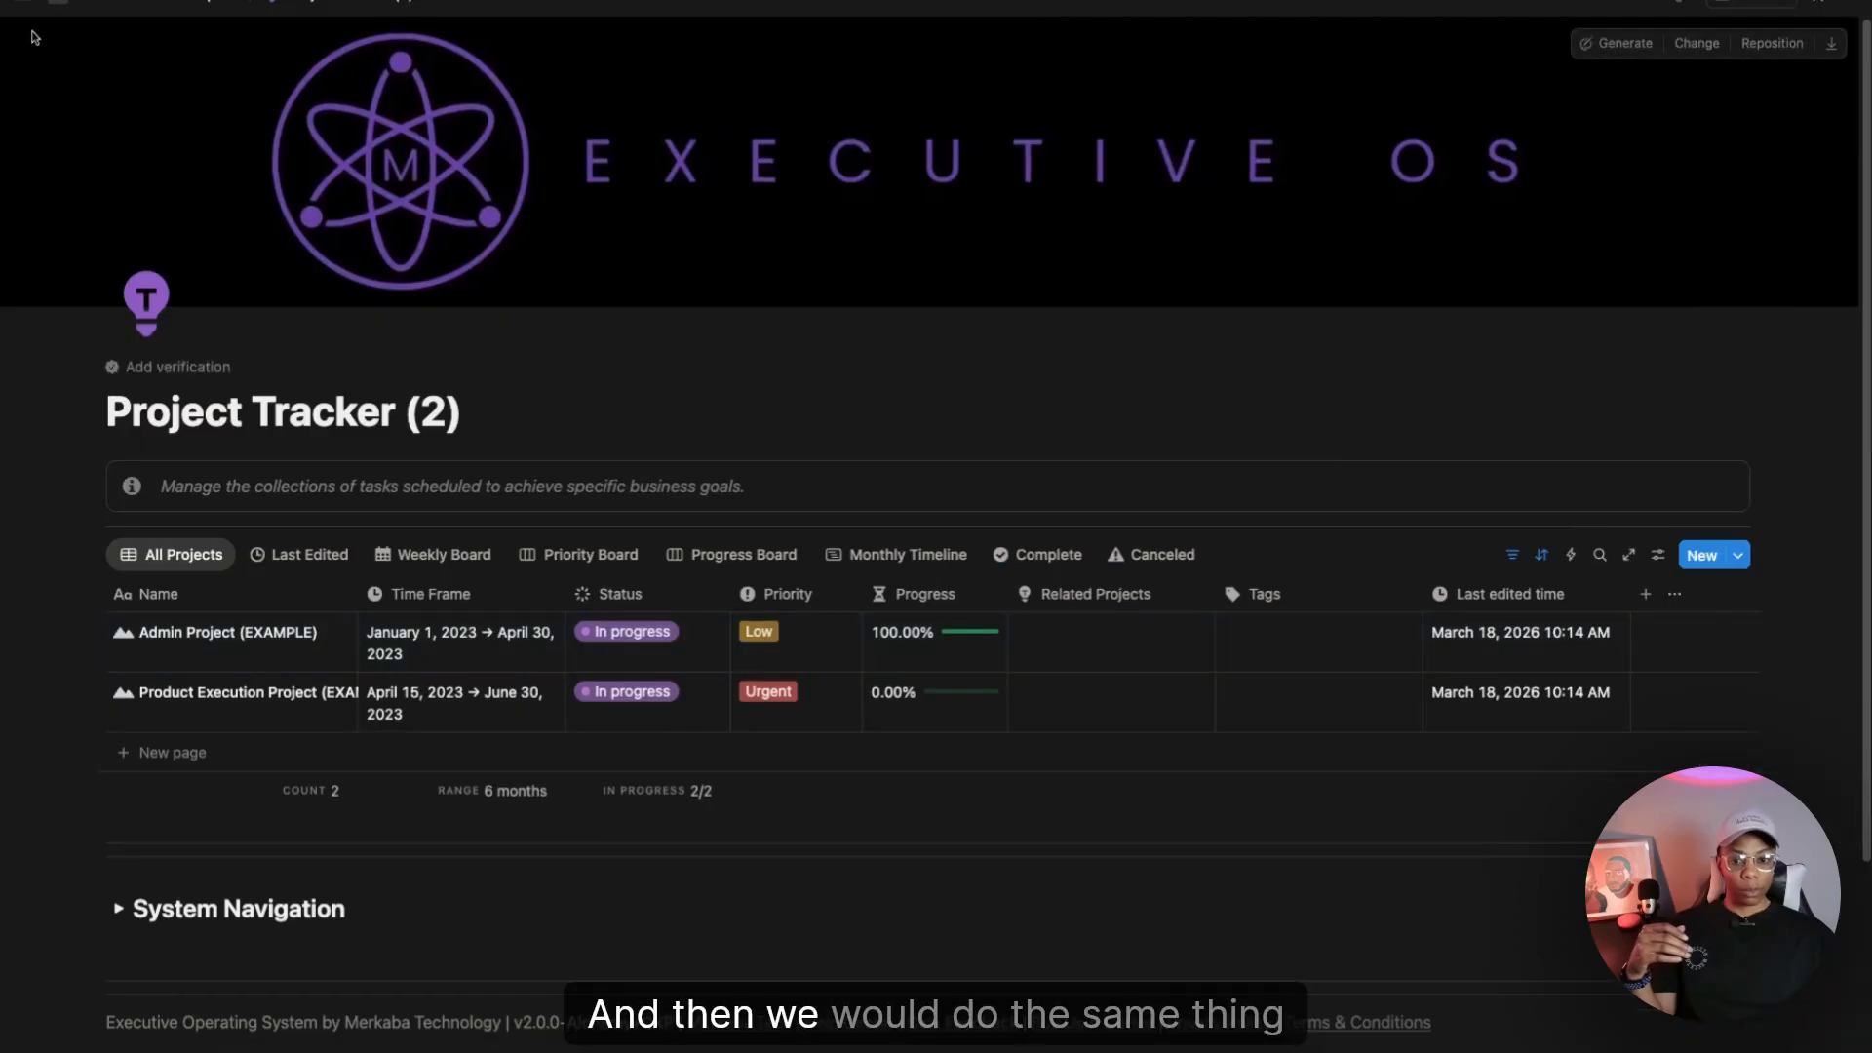
# Step: Visit the Task Planner, and in the Lead Tracker inspect the first lead's Meetings relation choices and property options
pyautogui.click(23, 5)
pyautogui.click(108, 767)
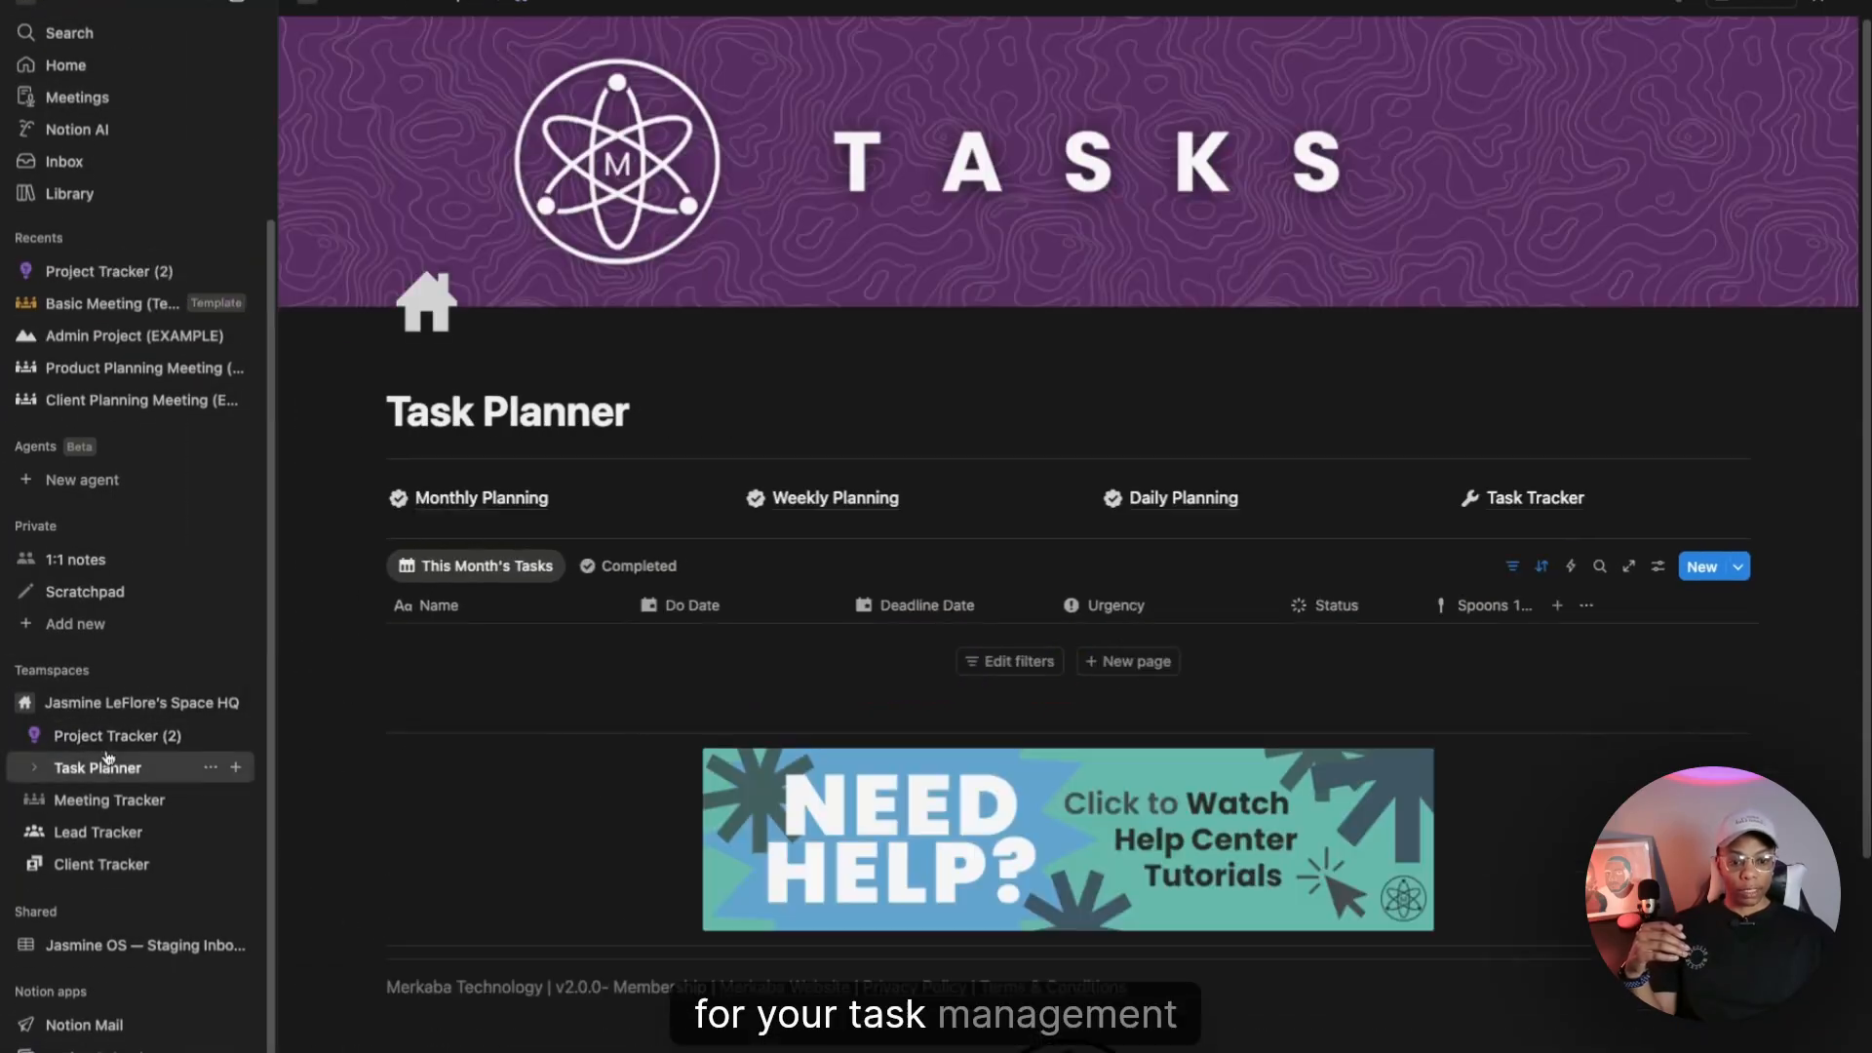
pyautogui.click(107, 831)
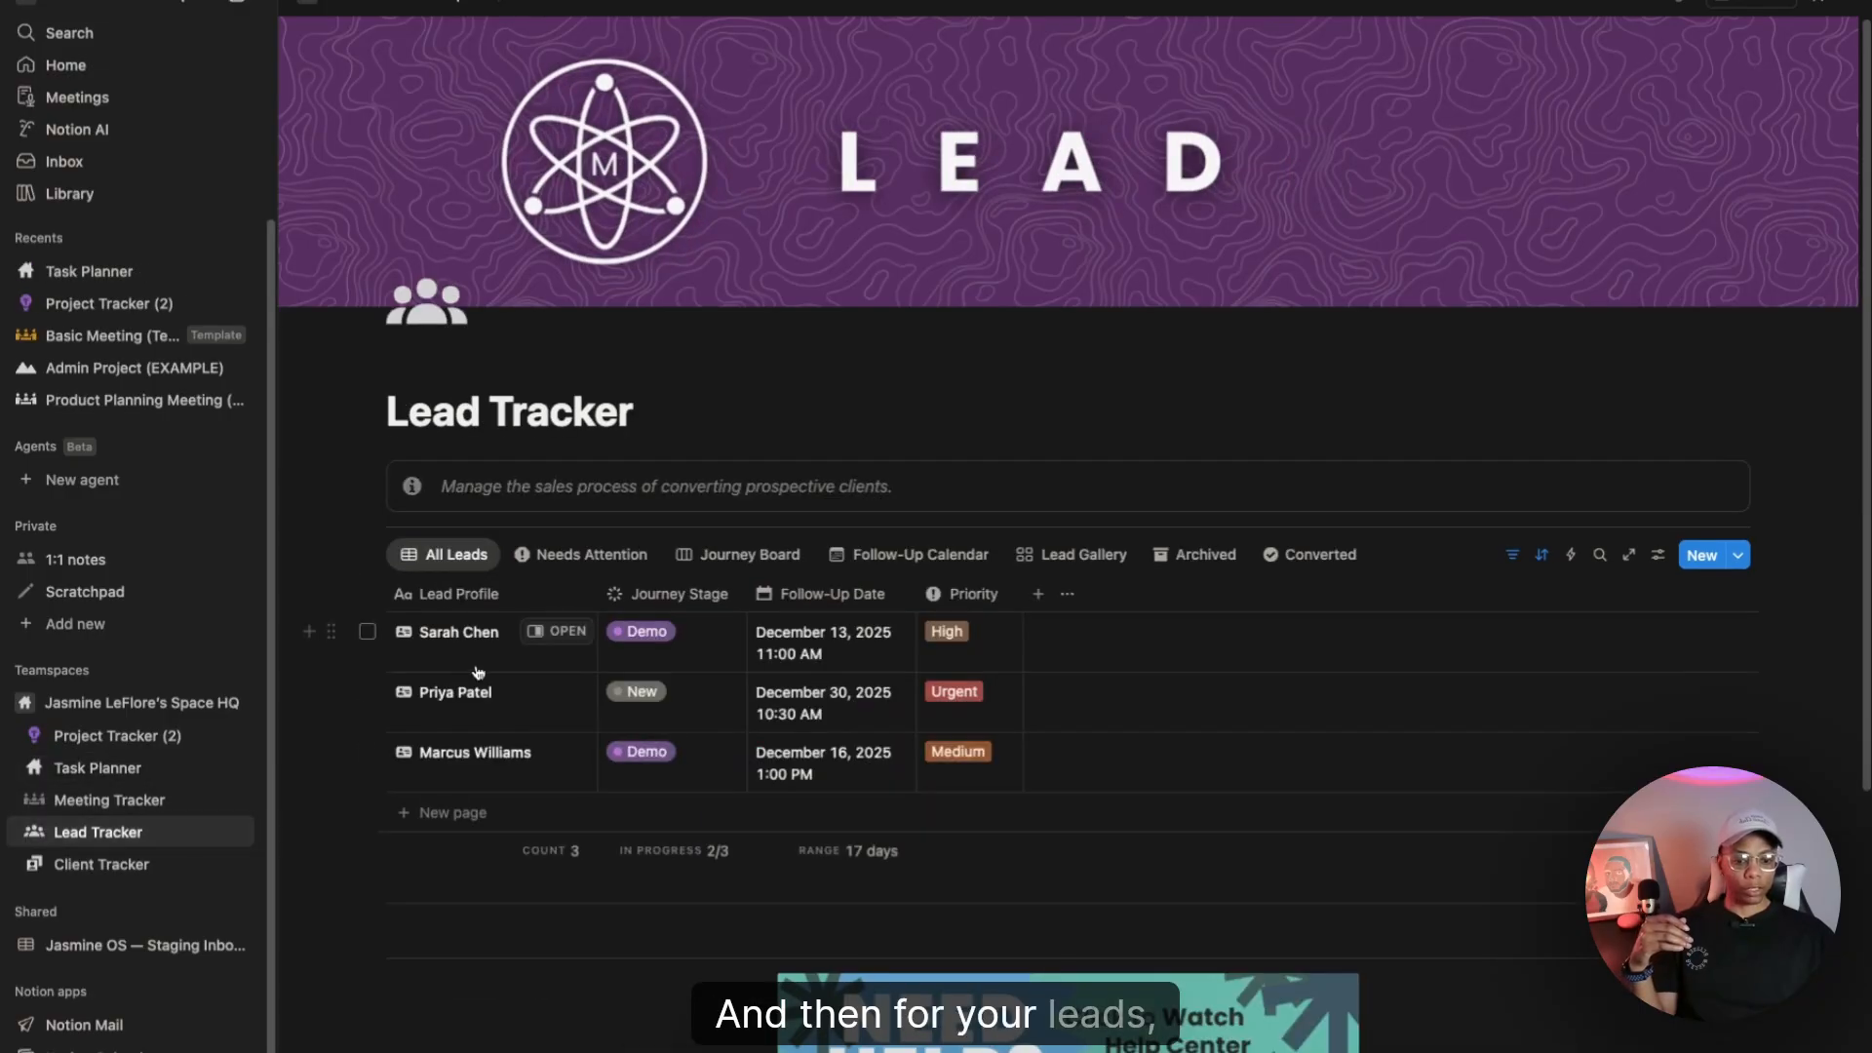
pyautogui.click(535, 634)
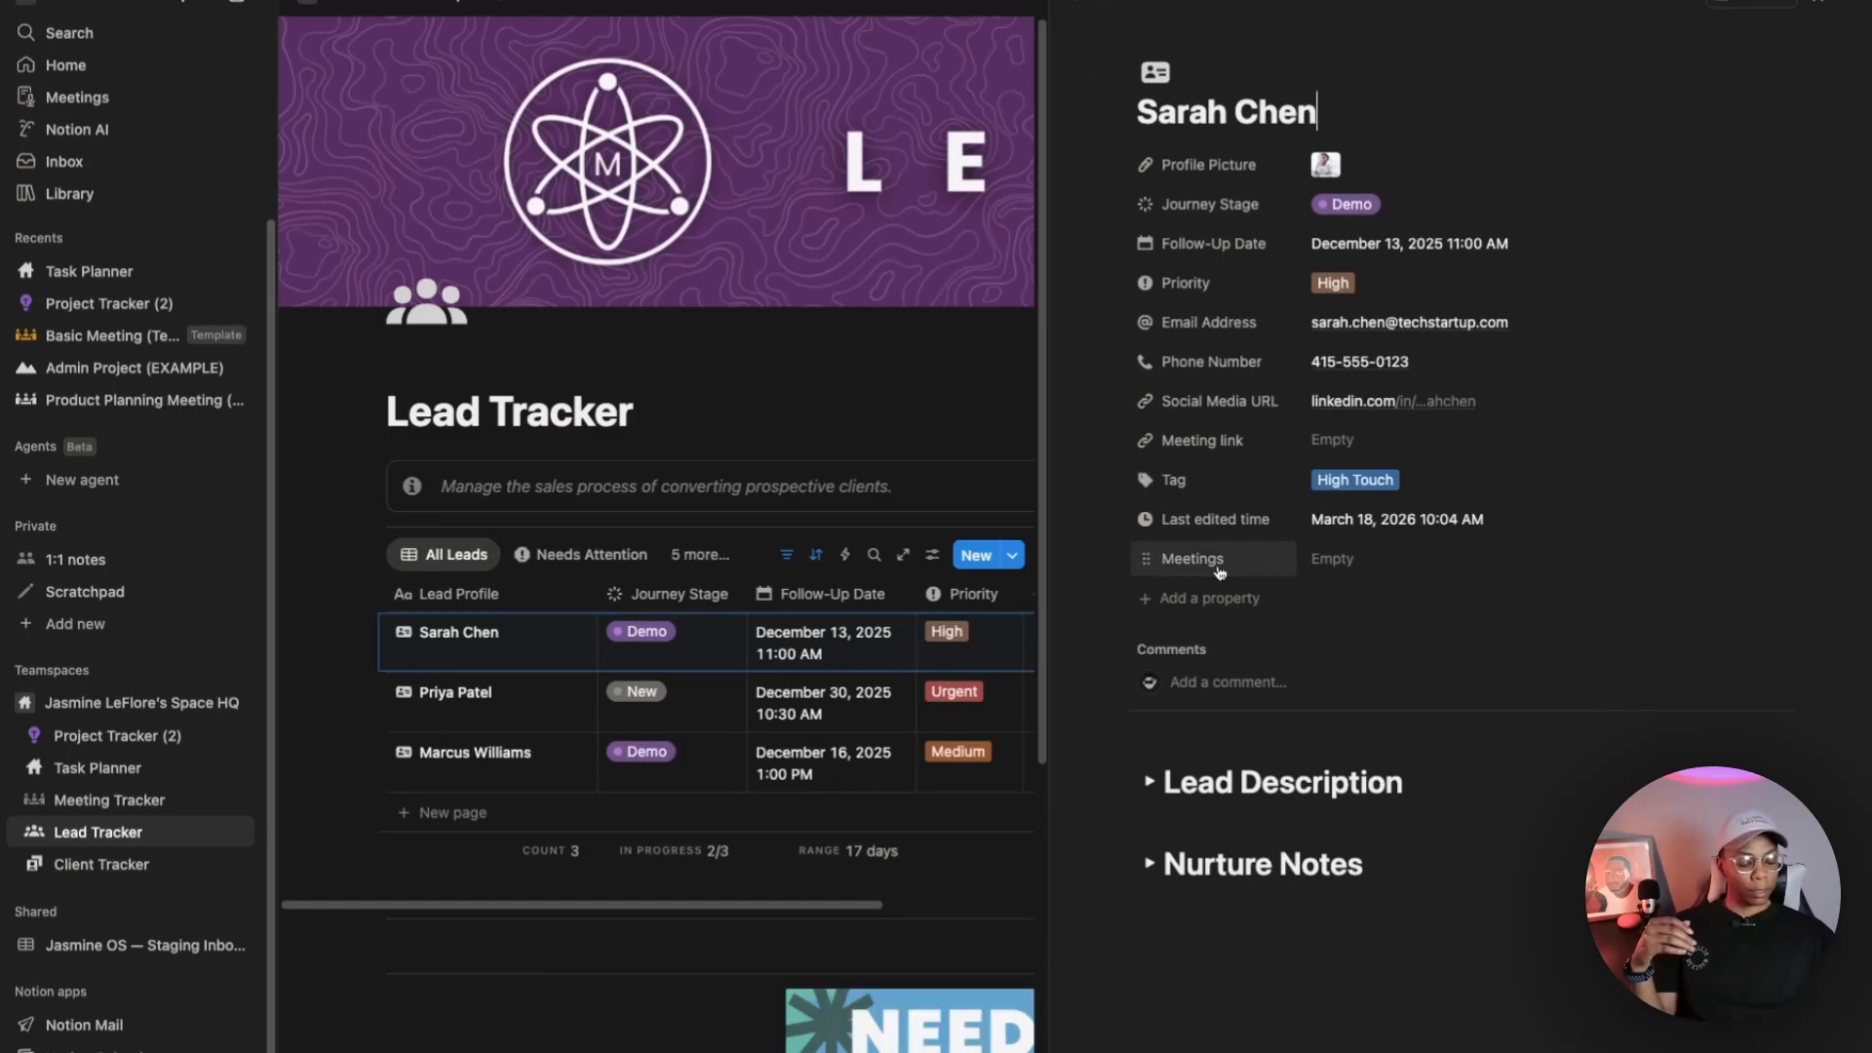
pyautogui.click(1330, 564)
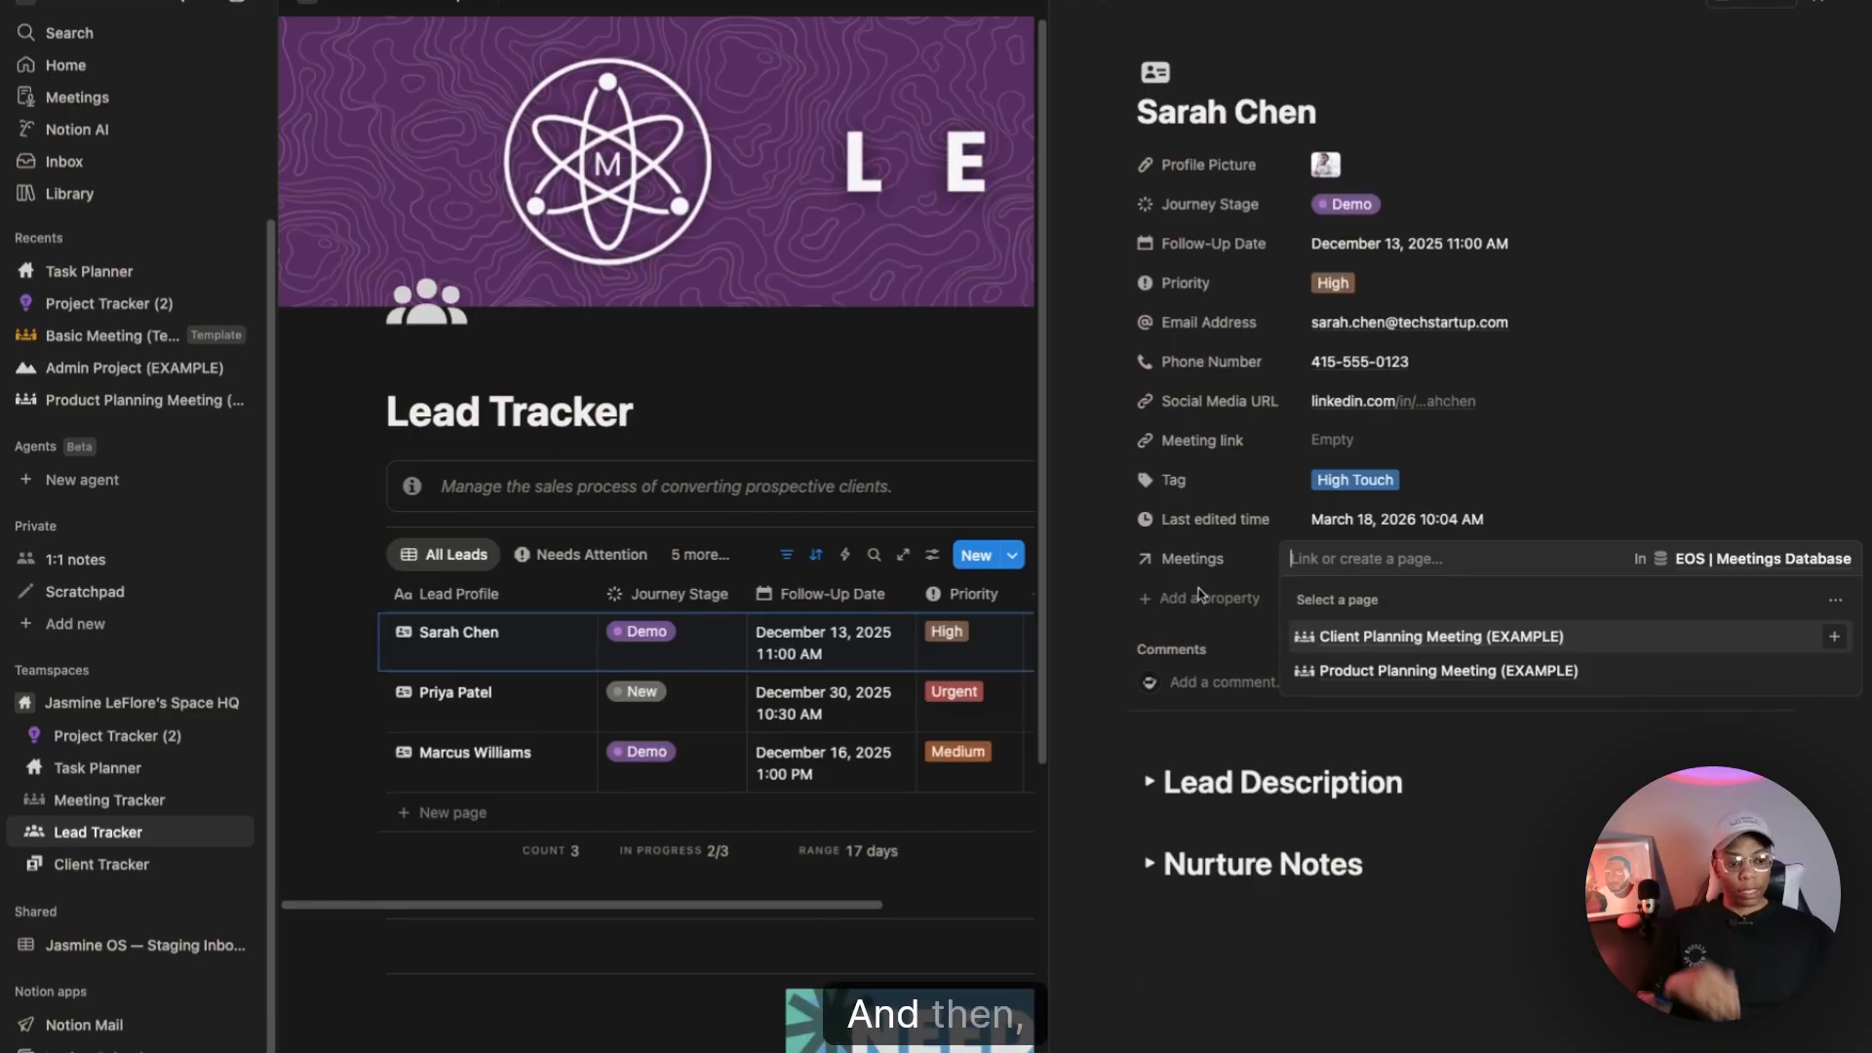
pyautogui.press('Escape')
pyautogui.click(1170, 559)
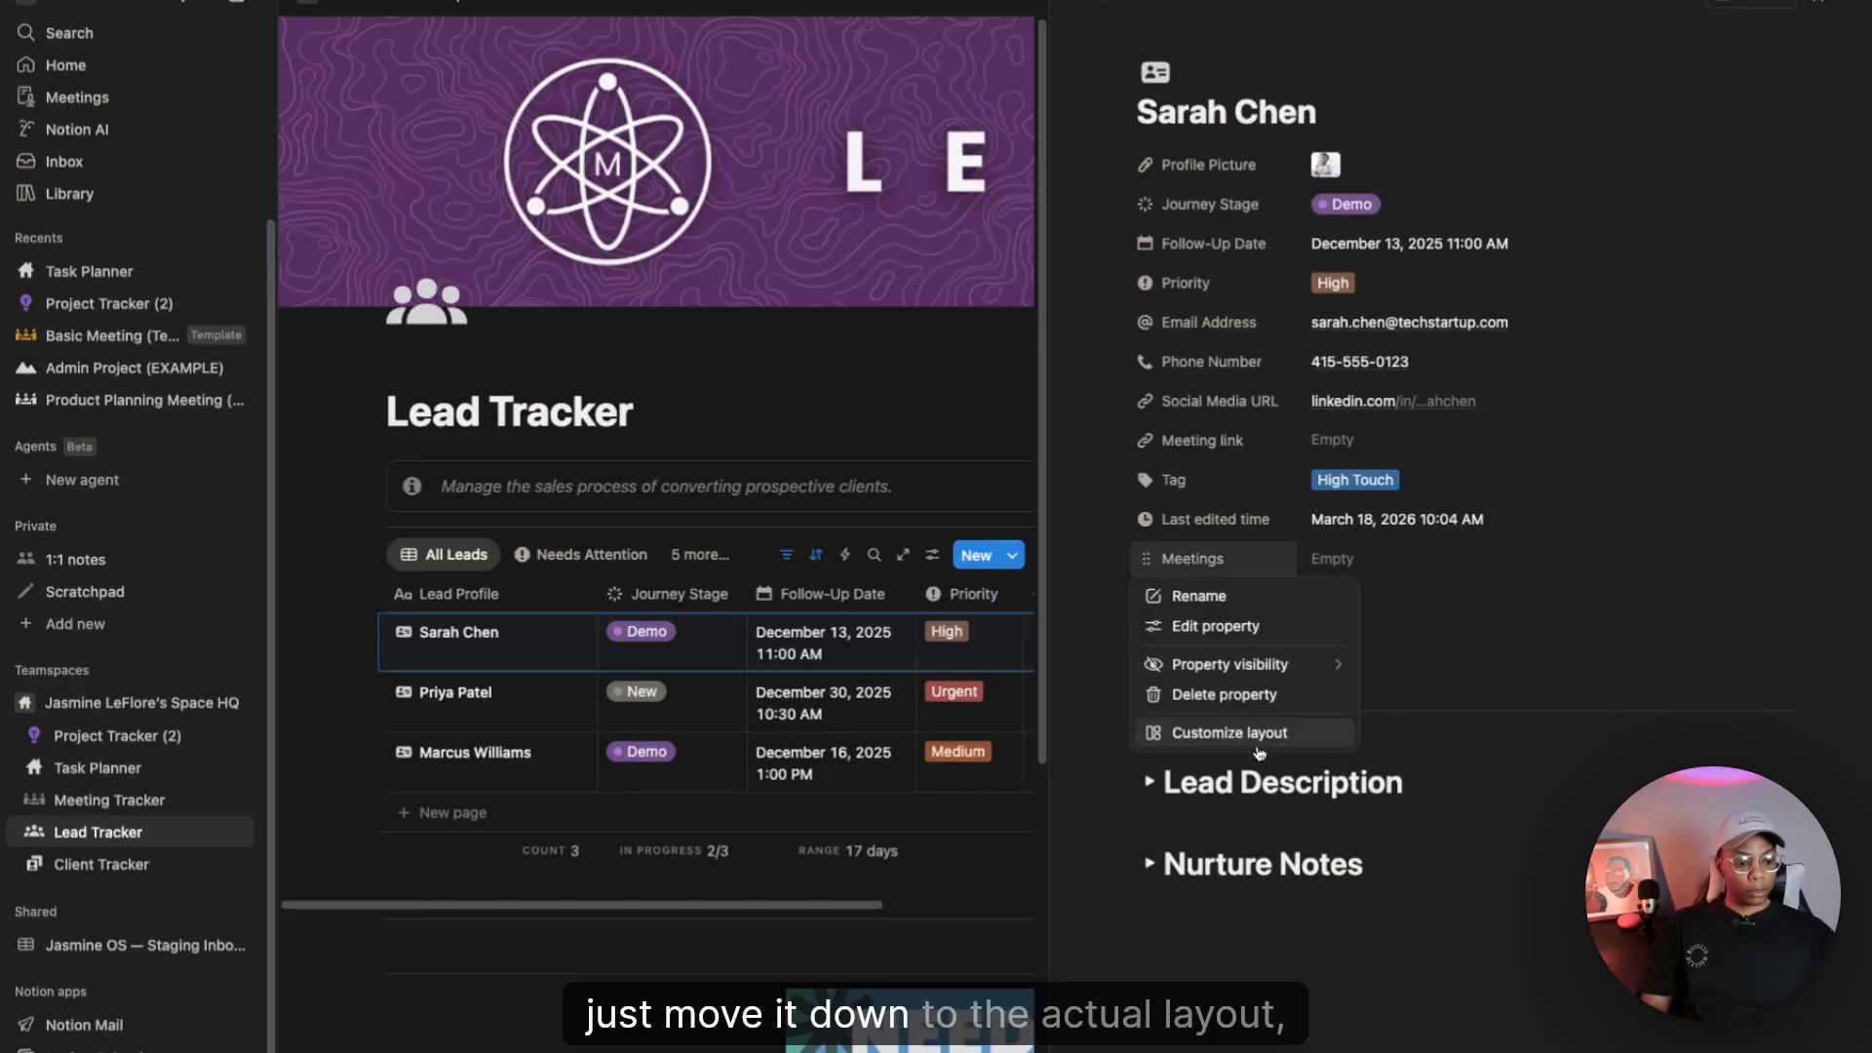
# Step: Open the Client Tracker and check the Meetings relation in the Raven Ops Studios (Mock) record, then close the record
pyautogui.click(142, 868)
pyautogui.click(553, 727)
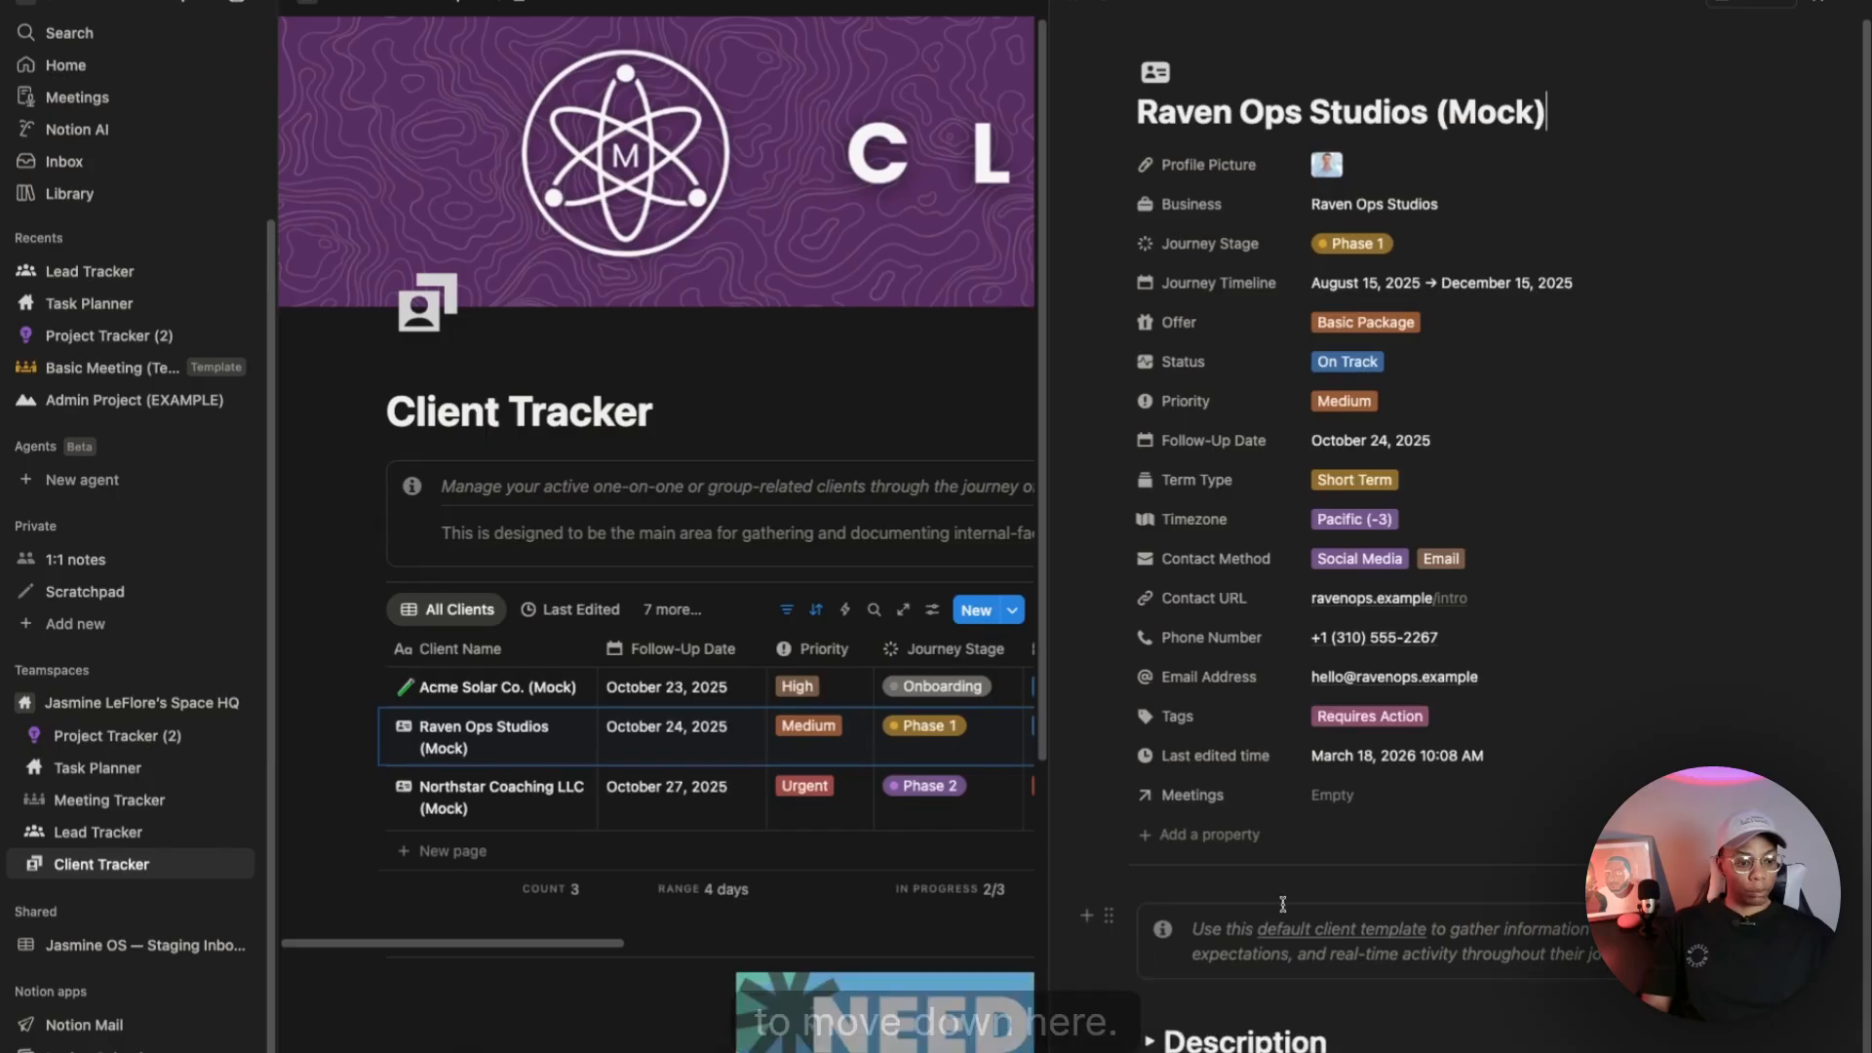
pyautogui.click(1041, 20)
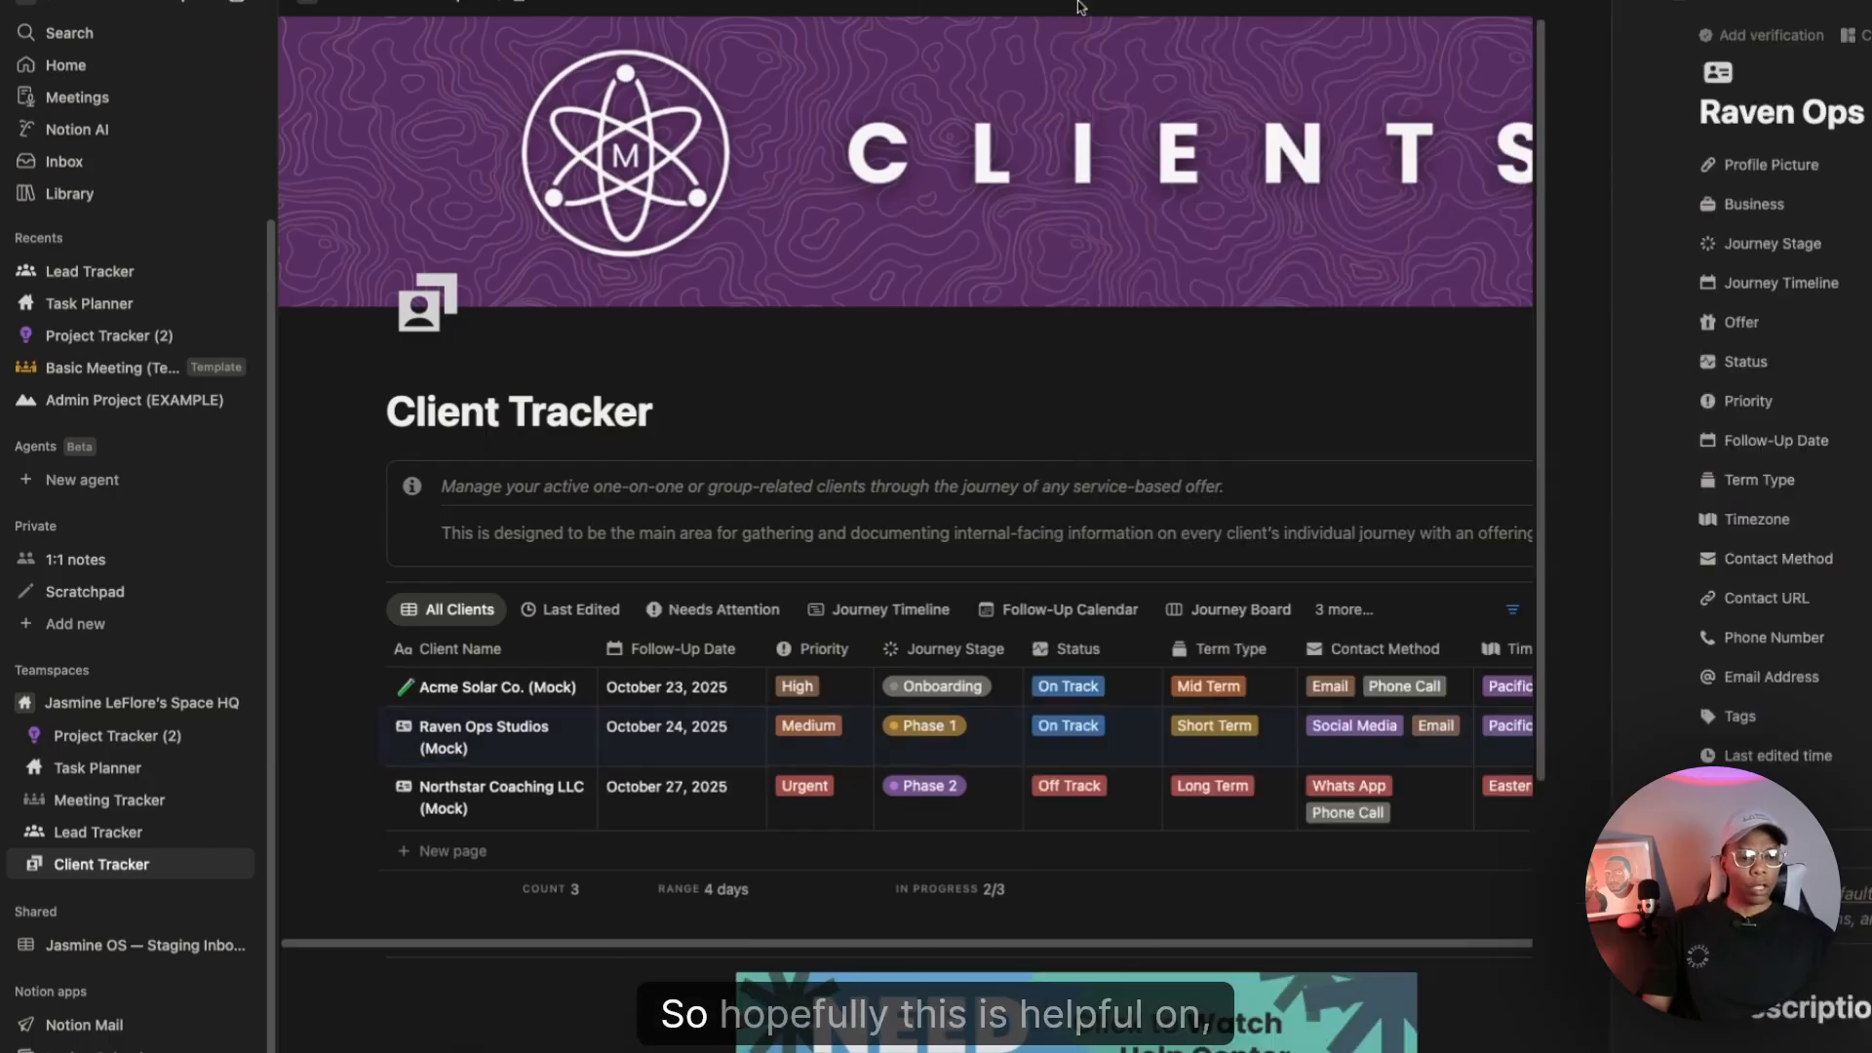